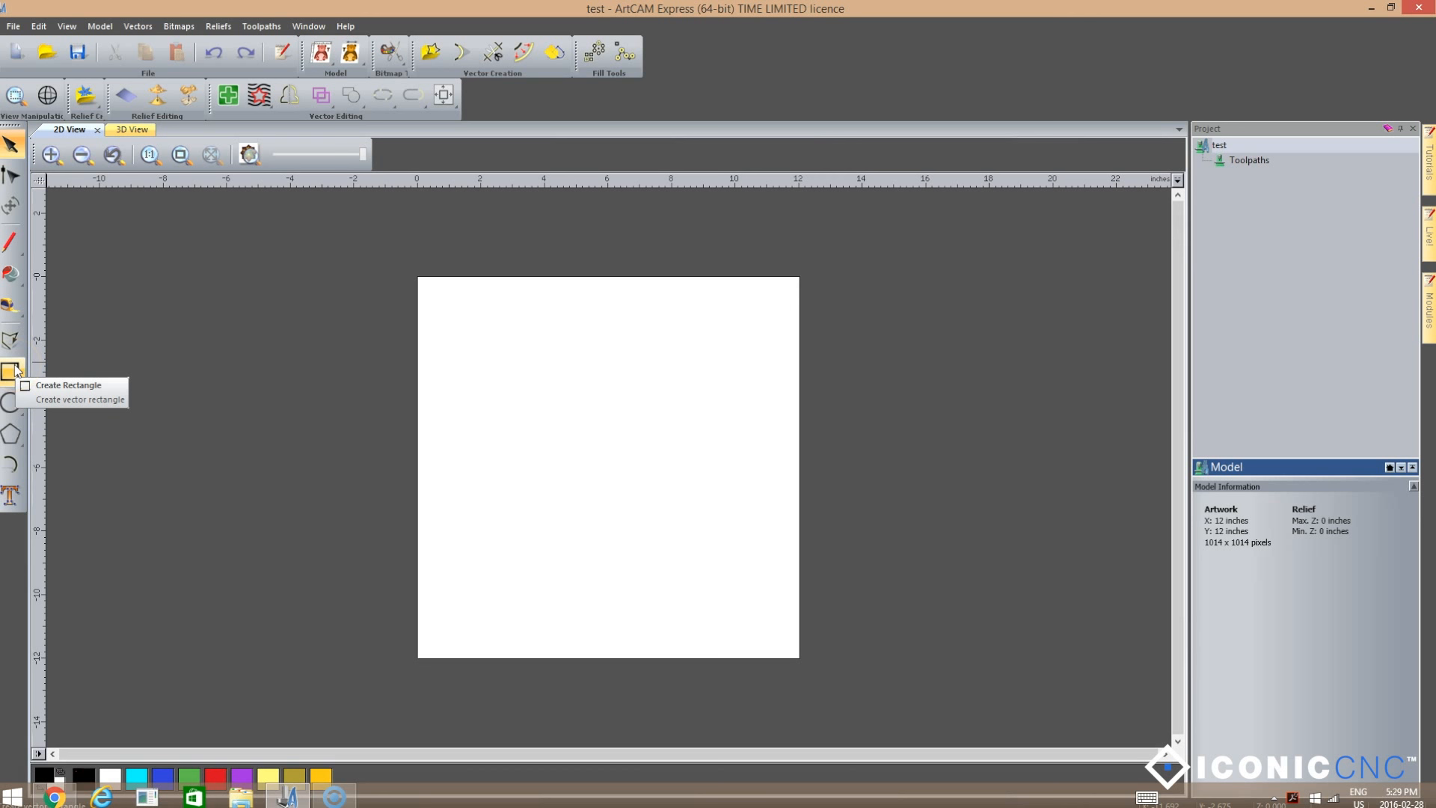
Open the rectangle creation settings and toggle their help descriptions to review the options.
{"action": "left_click", "coordinate": [12, 373]}
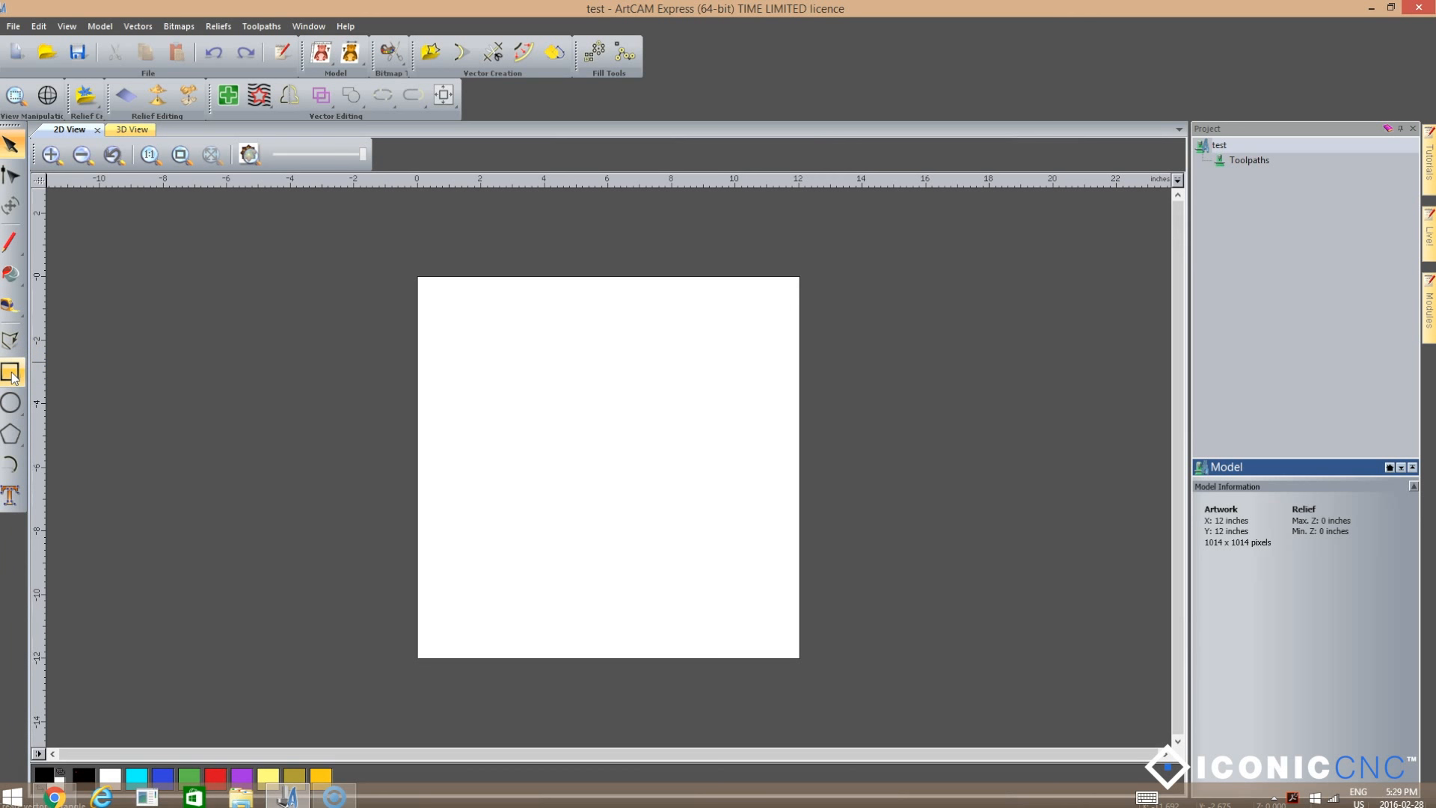
{"action": "left_click", "coordinate": [12, 373]}
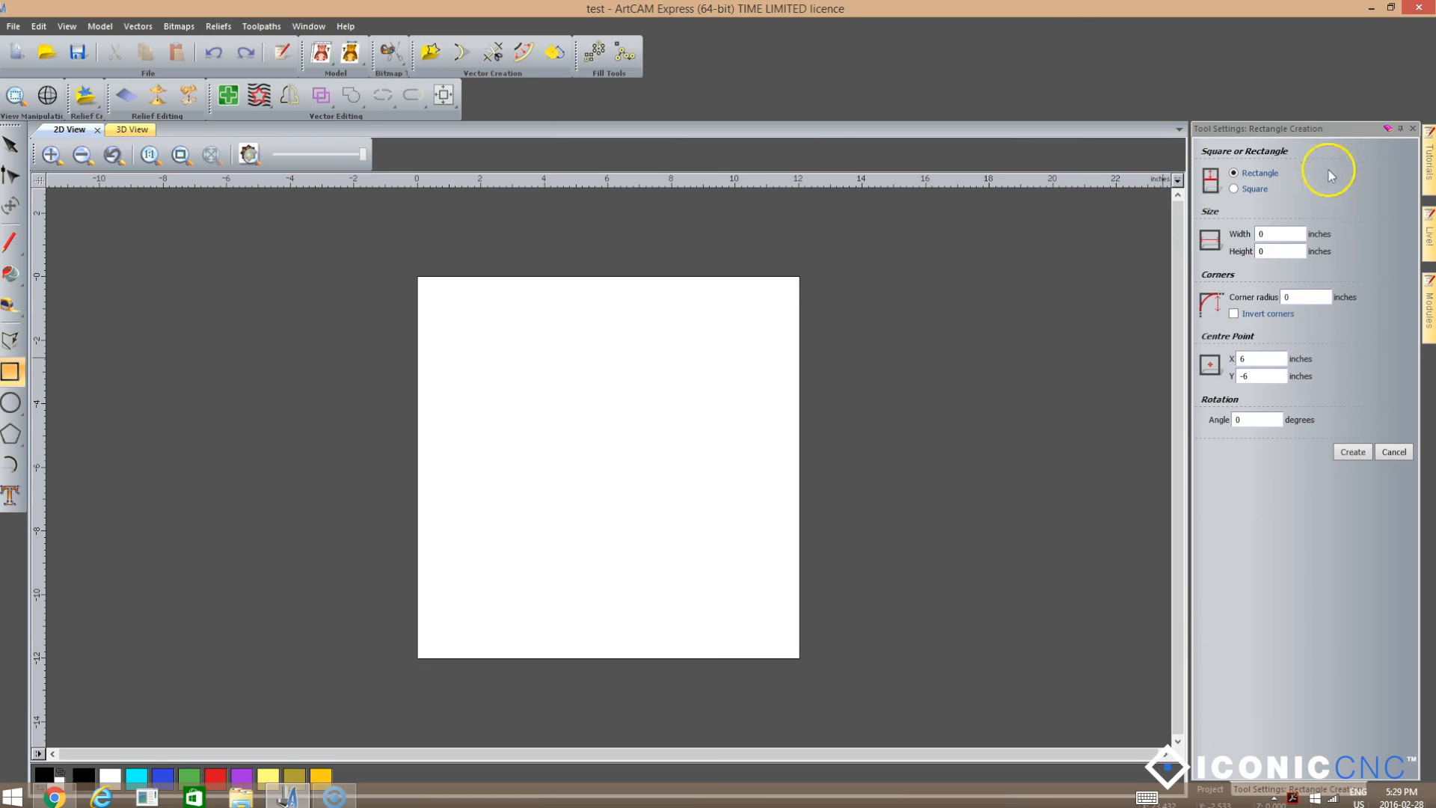
{"action": "left_click", "coordinate": [1389, 130]}
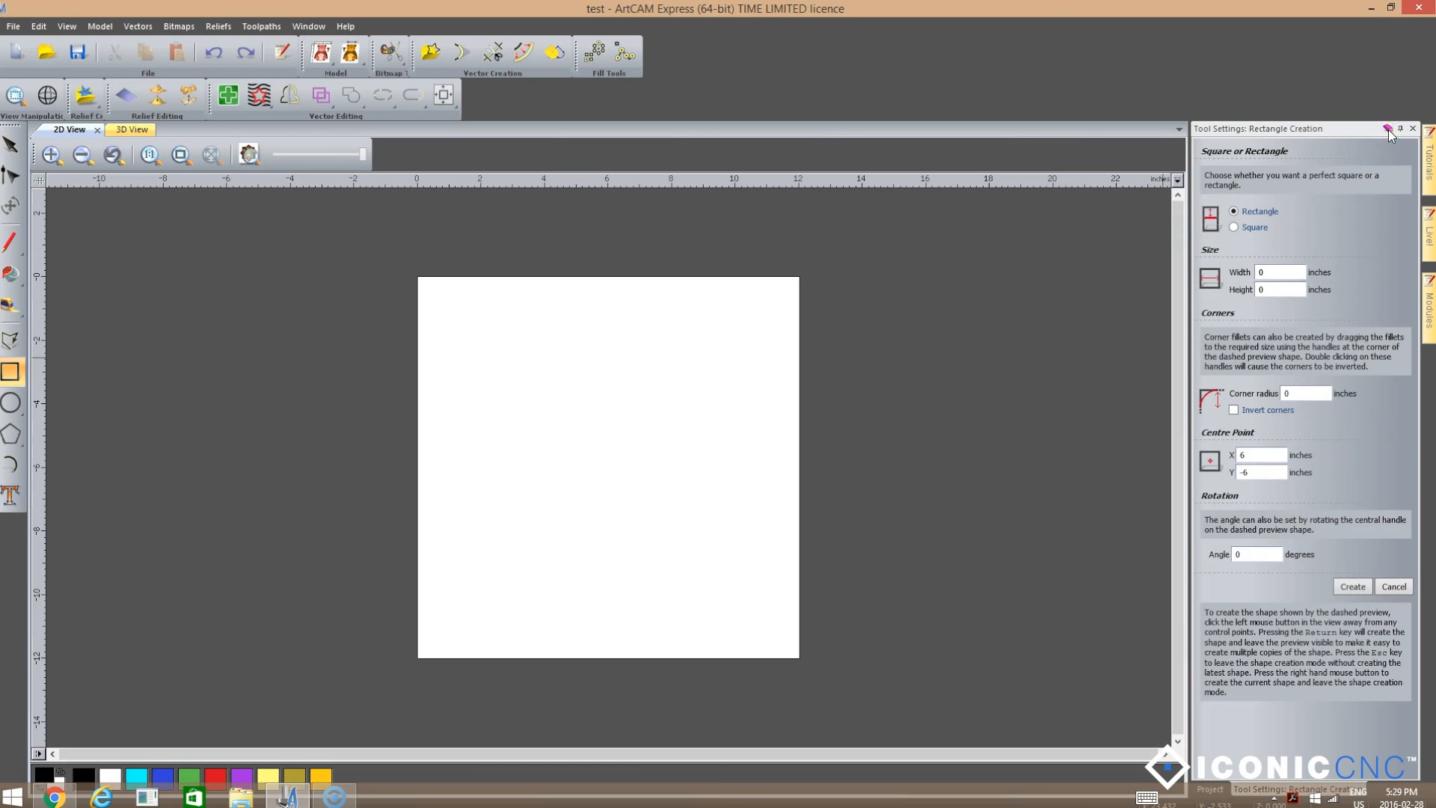
{"action": "left_click", "coordinate": [1251, 337]}
{"action": "left_click", "coordinate": [1234, 345]}
{"action": "left_click", "coordinate": [1392, 137]}
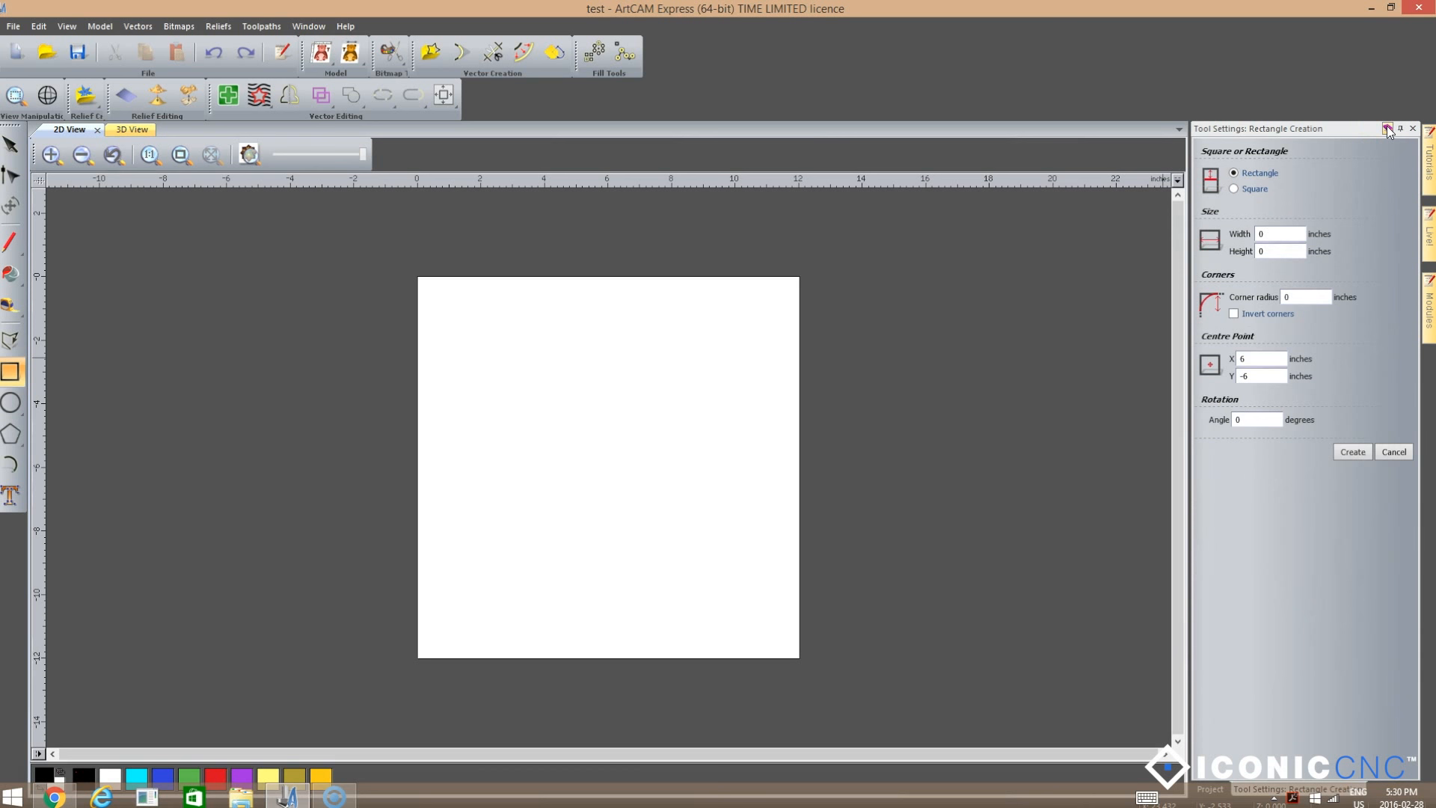
{"action": "left_click", "coordinate": [1388, 129]}
{"action": "left_click", "coordinate": [1389, 129]}
Create an 8-inch square centred on the artwork and close the rectangle settings.
{"action": "left_click", "coordinate": [1234, 190]}
{"action": "left_click", "coordinate": [1278, 234]}
{"action": "left_click_drag", "start_coordinate": [1278, 235], "coordinate": [1243, 237]}
{"action": "type", "text": "8"}
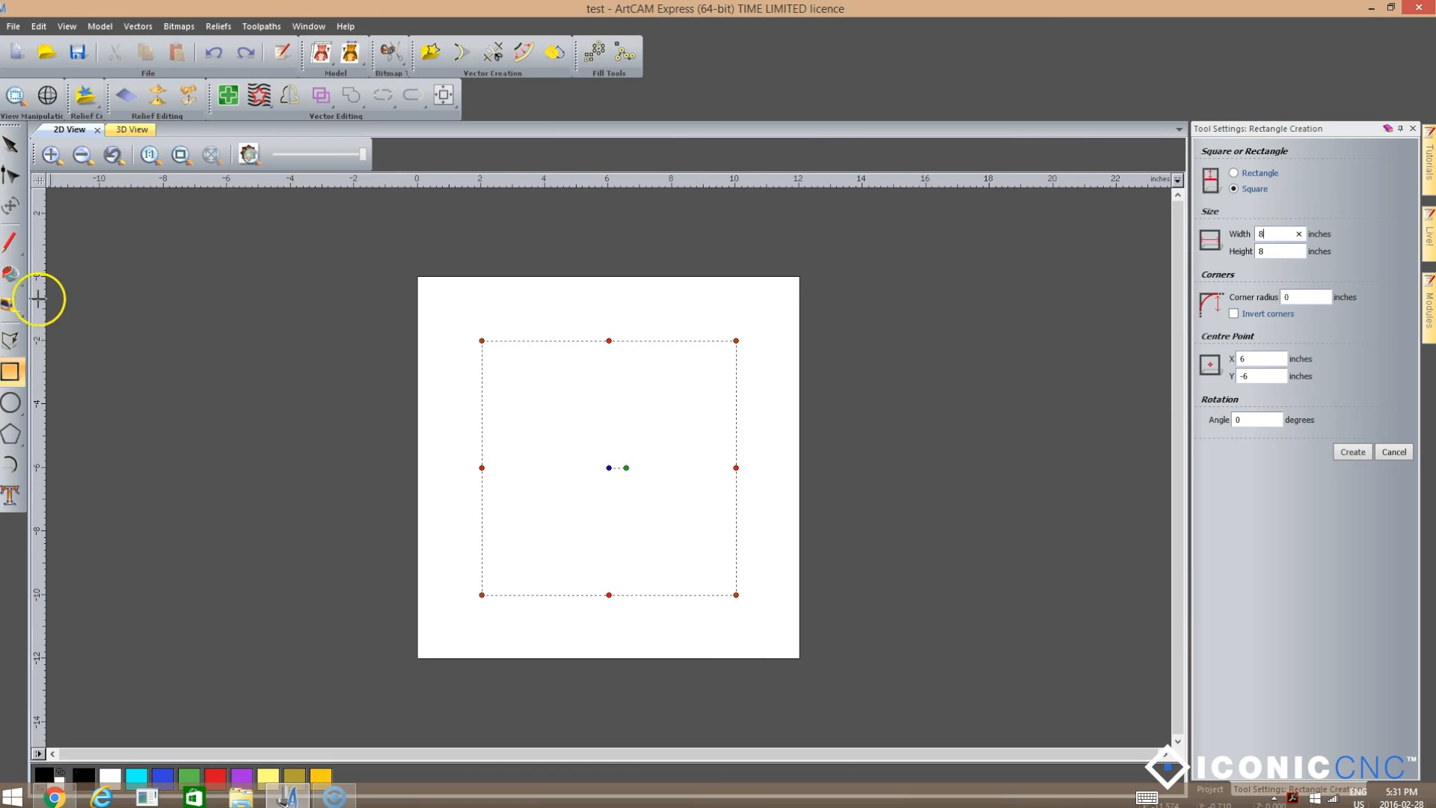
{"action": "left_click", "coordinate": [416, 279]}
{"action": "left_click", "coordinate": [1350, 456]}
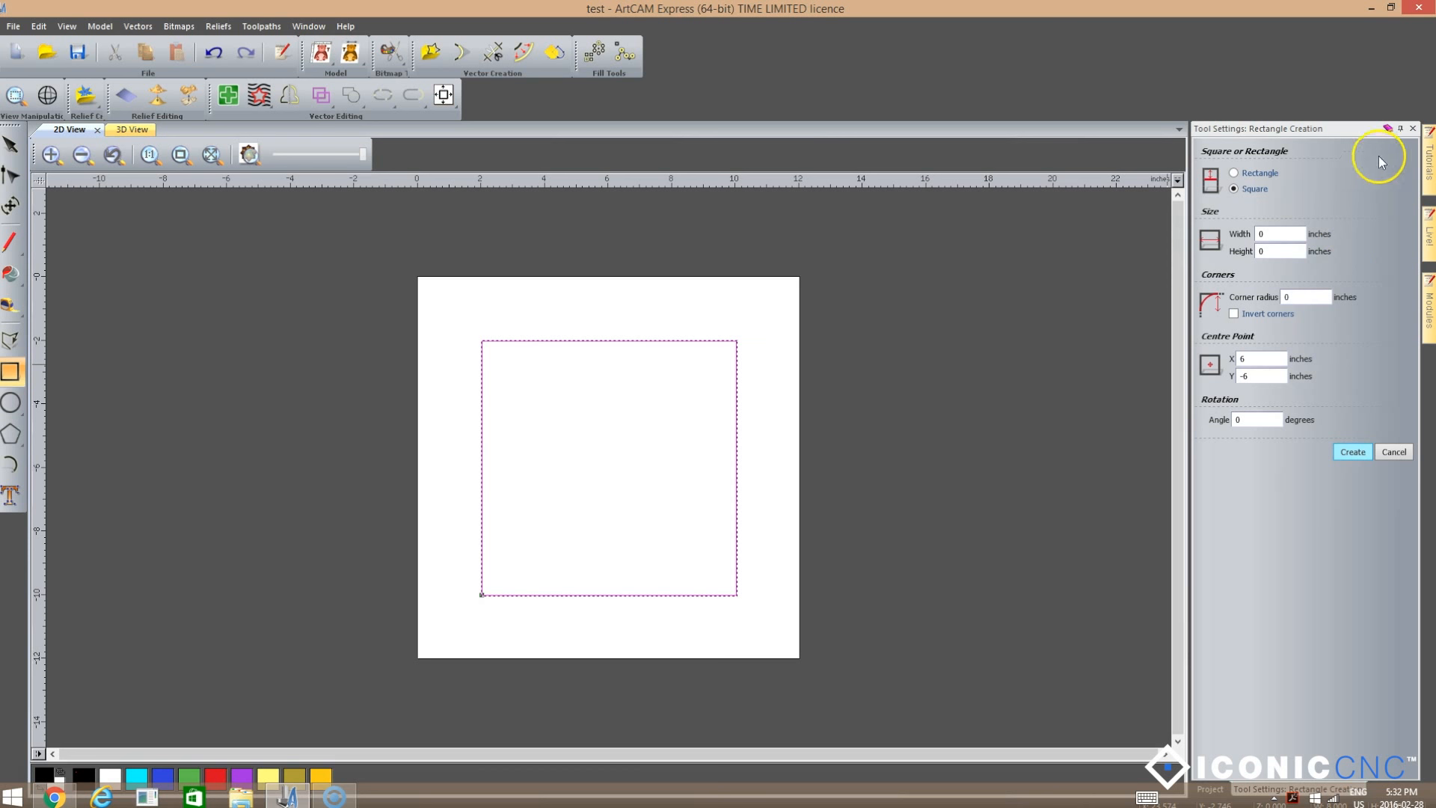
{"action": "left_click", "coordinate": [1413, 129]}
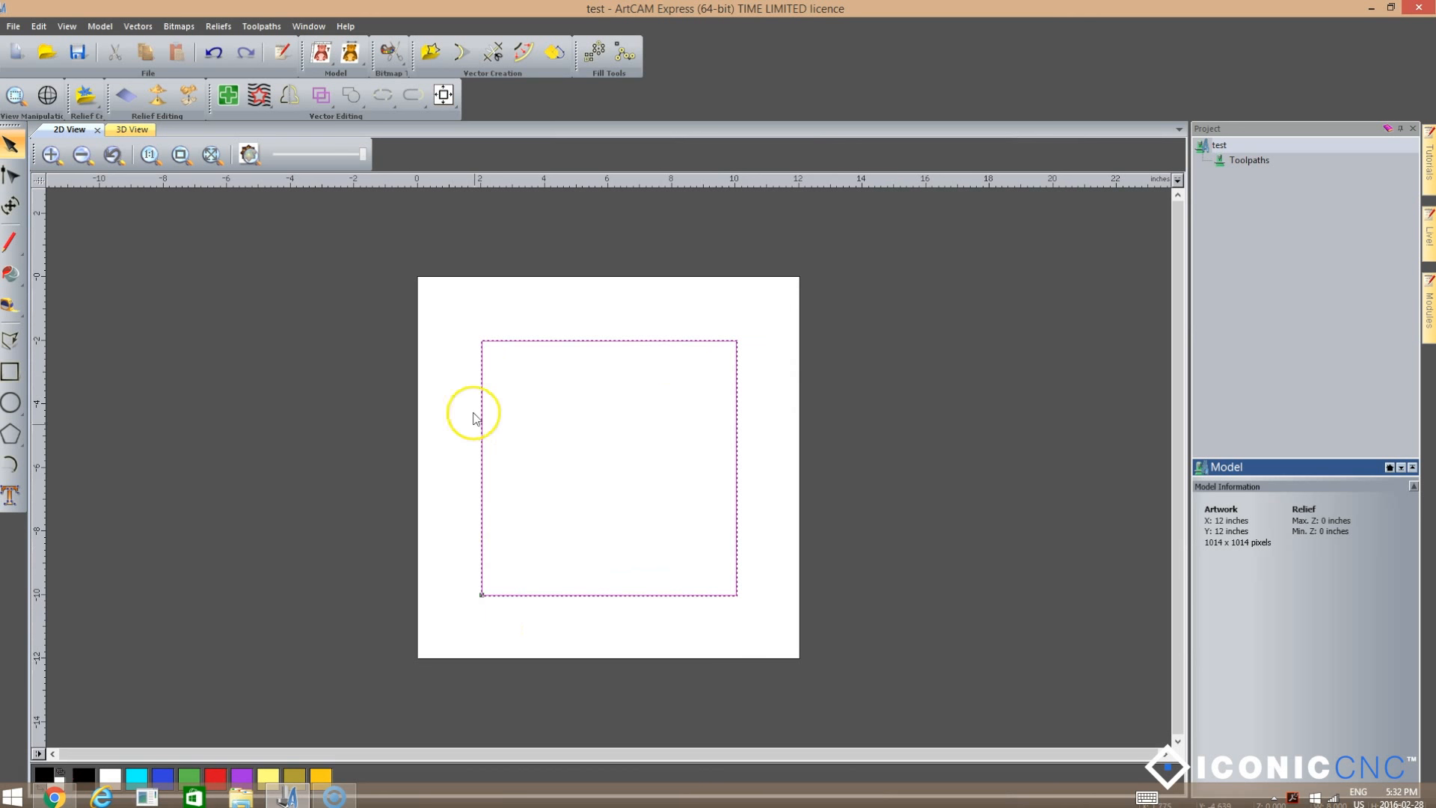
Practise deselecting the square and selecting it again by its outline.
{"action": "left_click", "coordinate": [444, 353]}
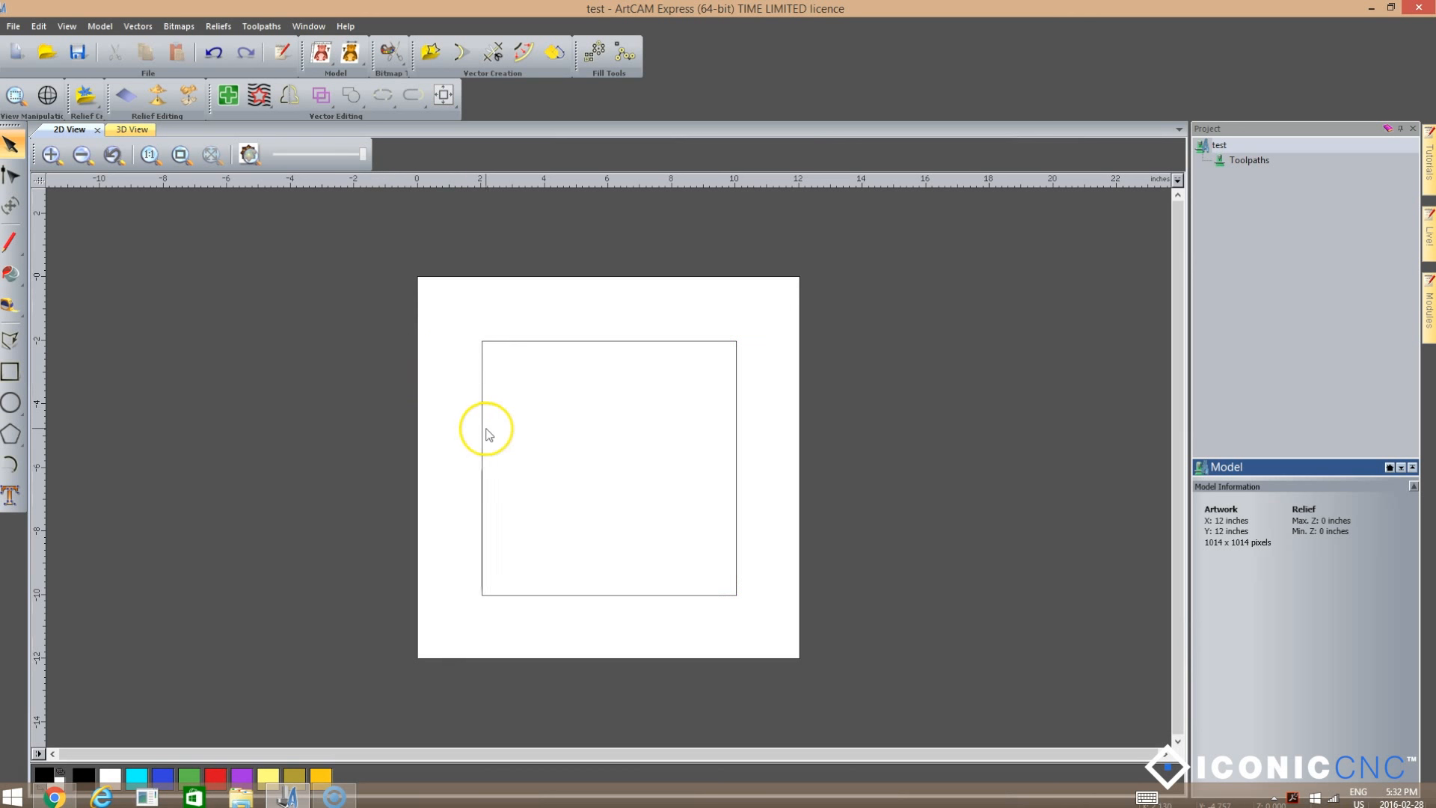
{"action": "left_click", "coordinate": [482, 451]}
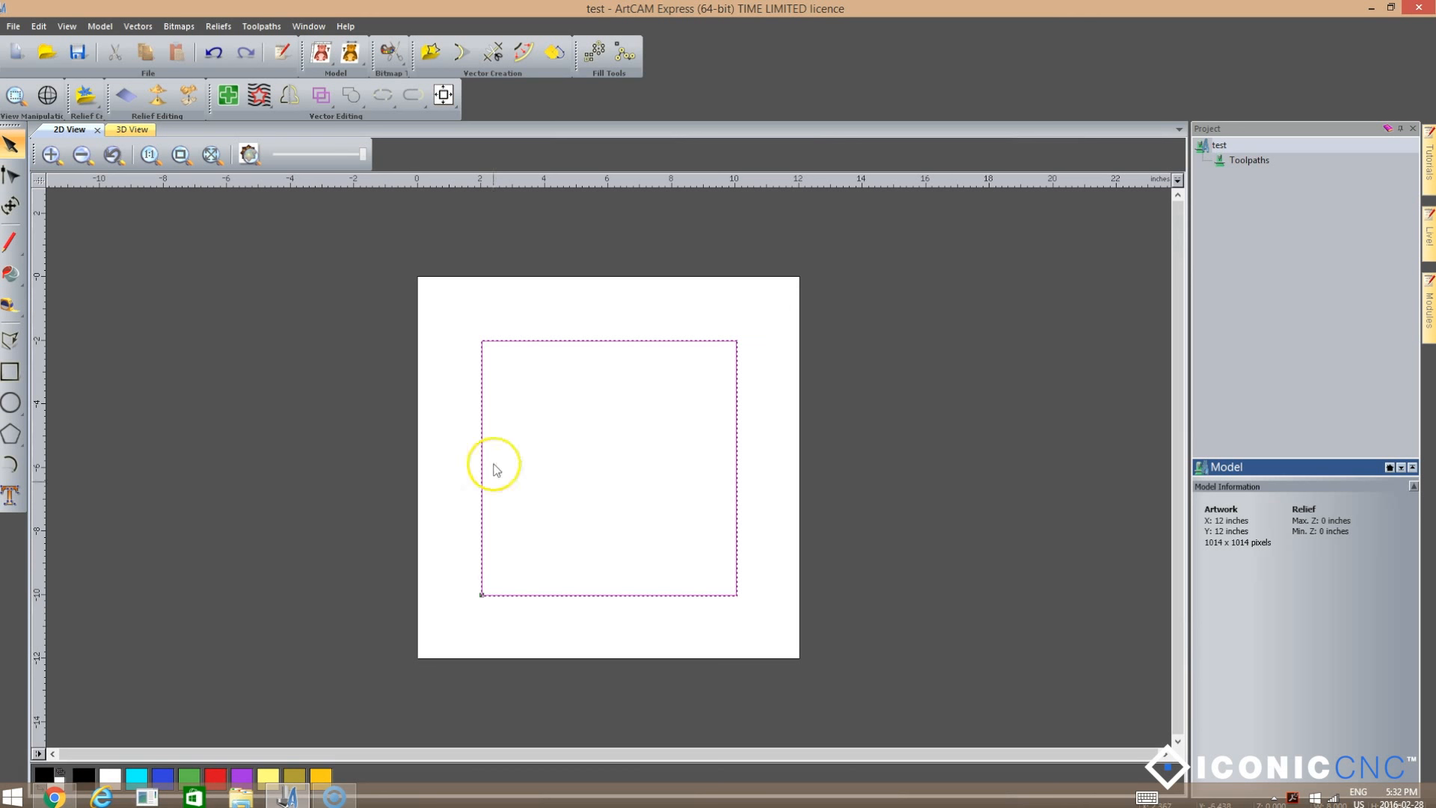
{"action": "left_click", "coordinate": [491, 397]}
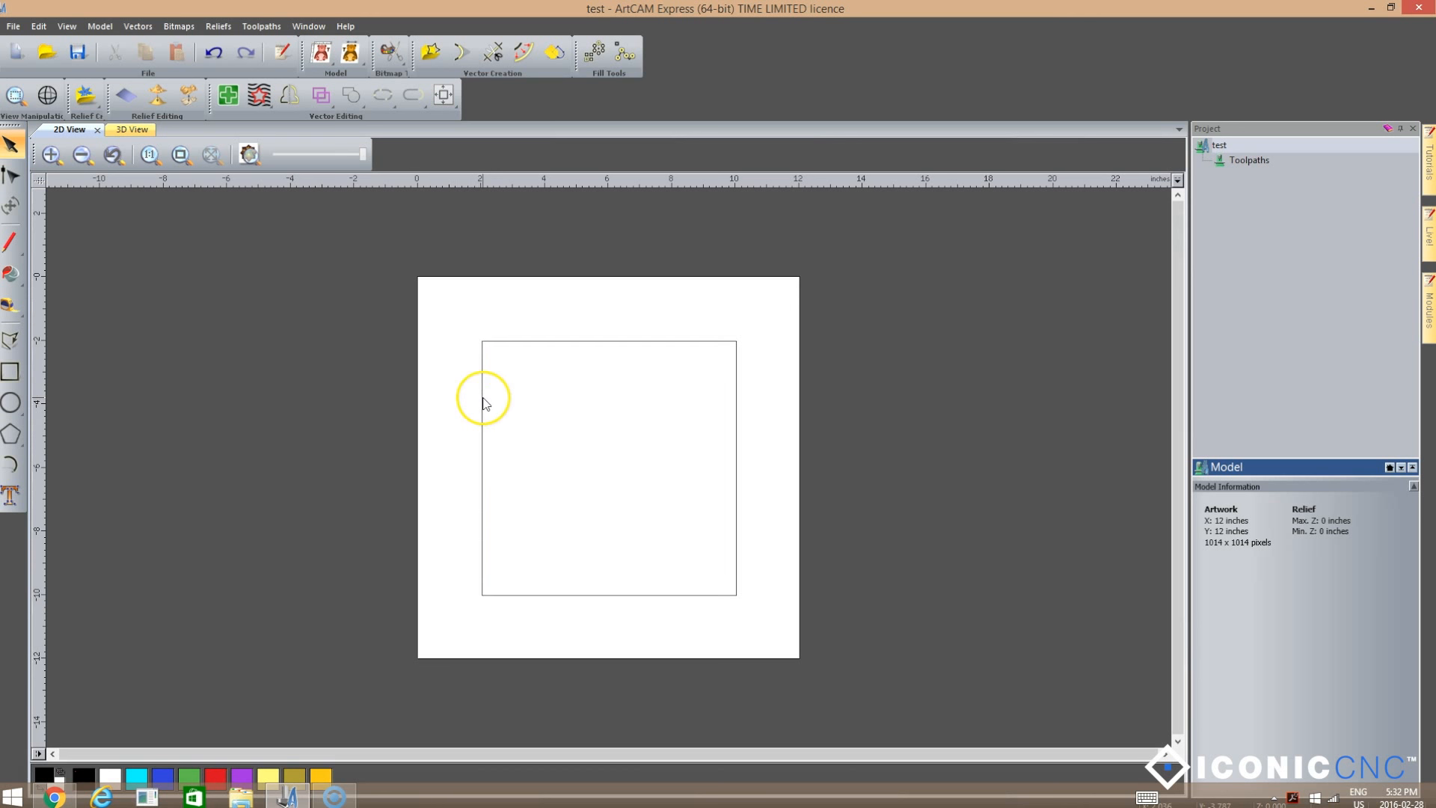
{"action": "left_click", "coordinate": [487, 468]}
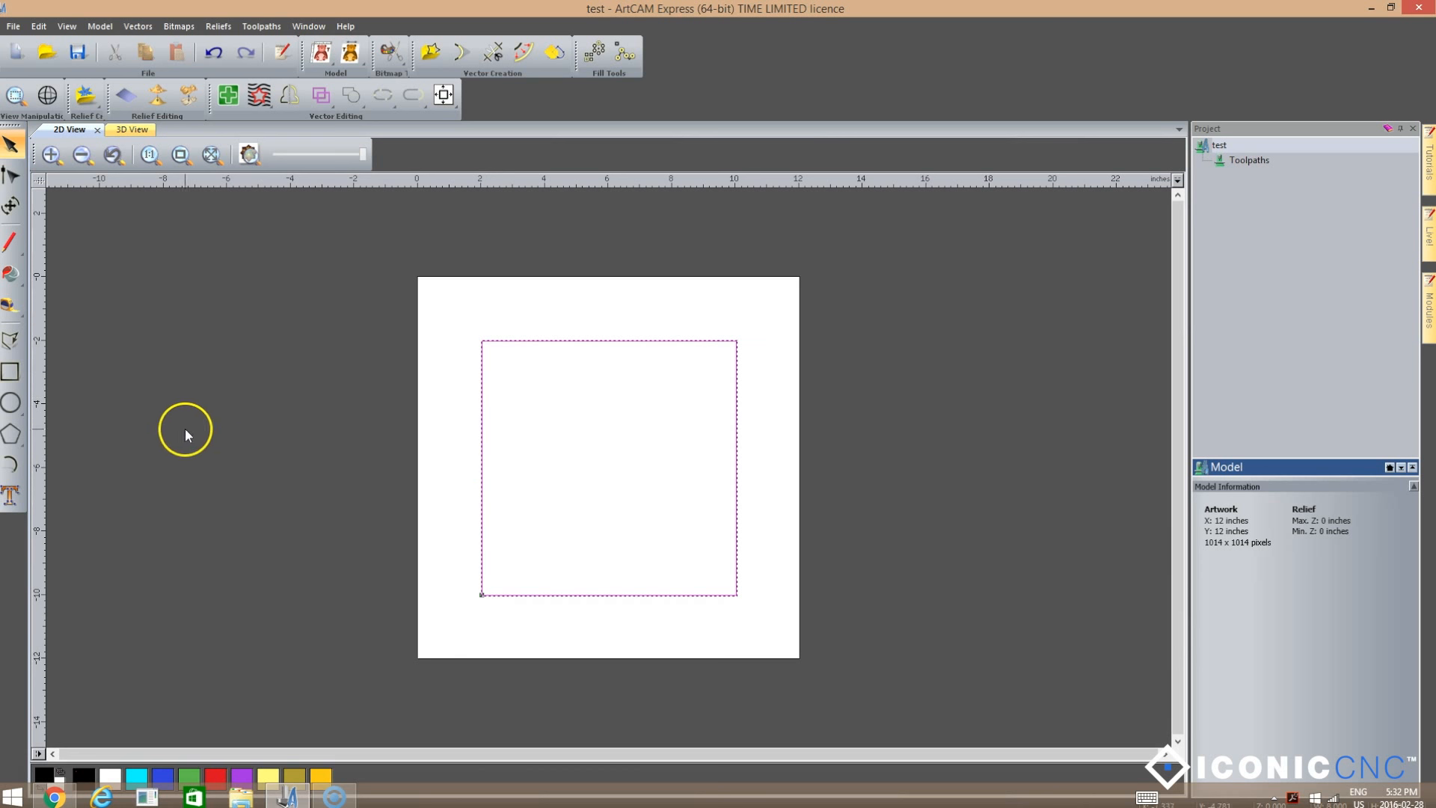
Draw a circle about 3.3 inches in diameter centred on the square's upper-left corner.
{"action": "left_click", "coordinate": [12, 404]}
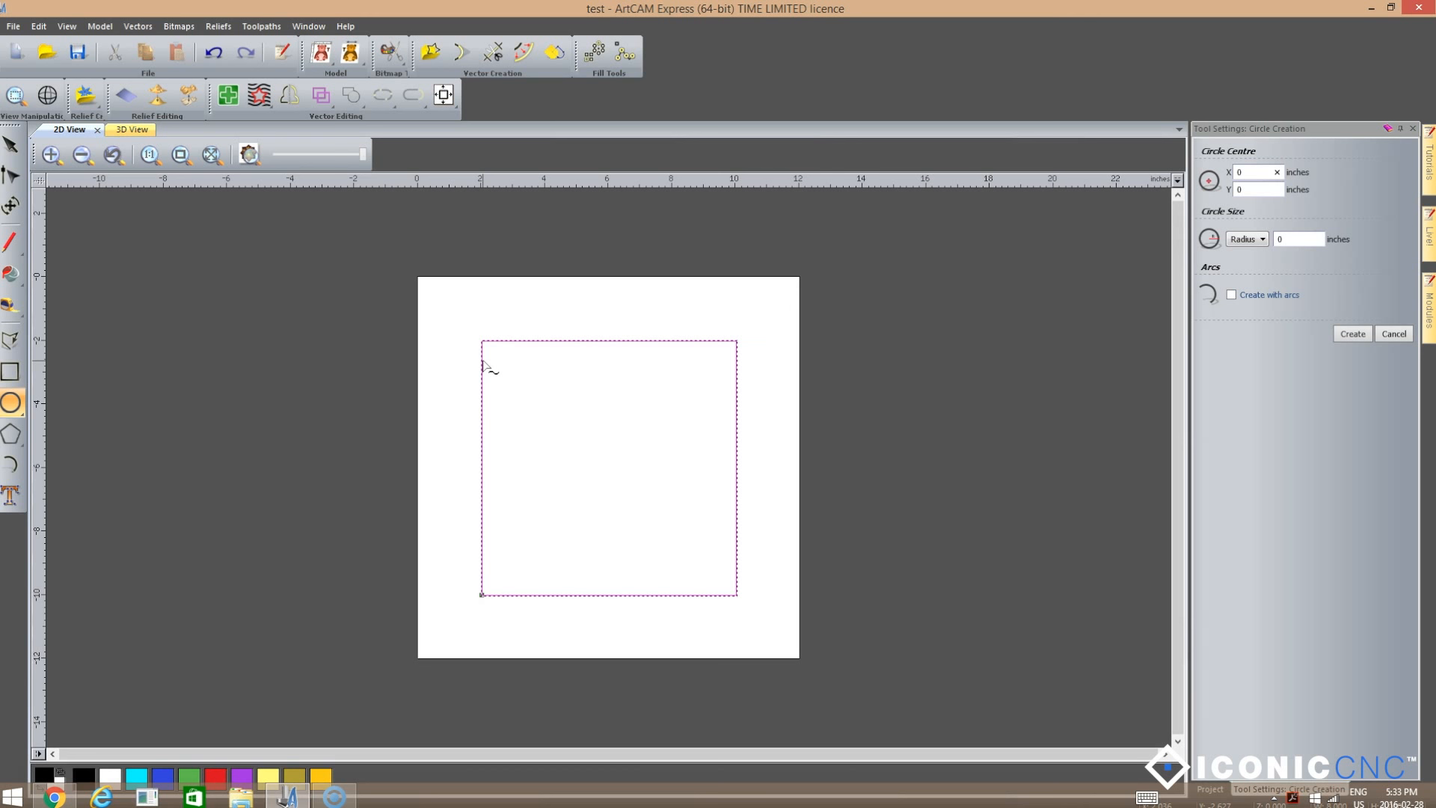
{"action": "left_click", "coordinate": [483, 343]}
{"action": "left_click_drag", "start_coordinate": [480, 341], "coordinate": [497, 390]}
{"action": "left_click_drag", "start_coordinate": [496, 390], "coordinate": [498, 390]}
{"action": "left_click_drag", "start_coordinate": [500, 388], "coordinate": [500, 387]}
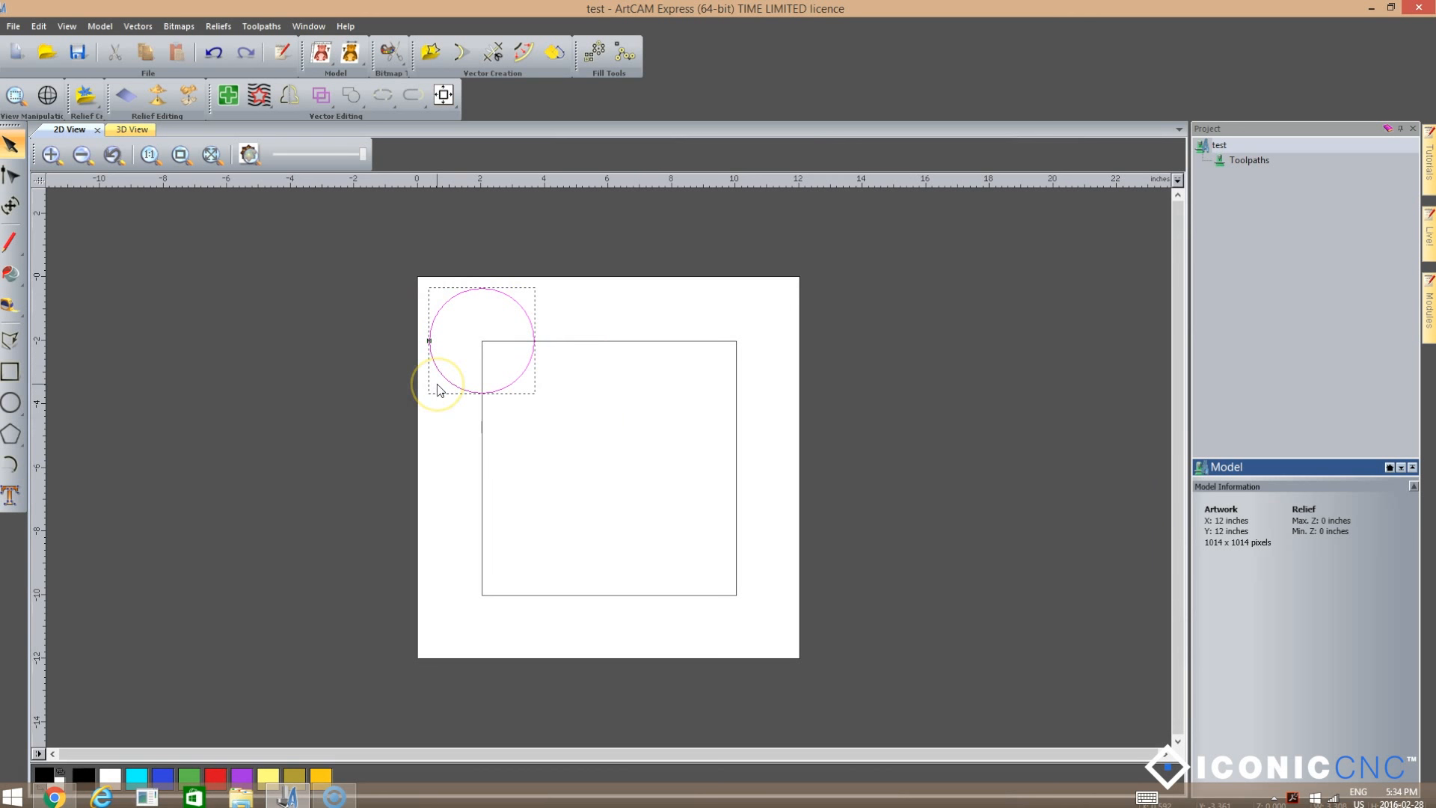
Resize the corner circle to 2 inches wide with the Transform tool, keeping its aspect ratio locked.
{"action": "left_click", "coordinate": [12, 208]}
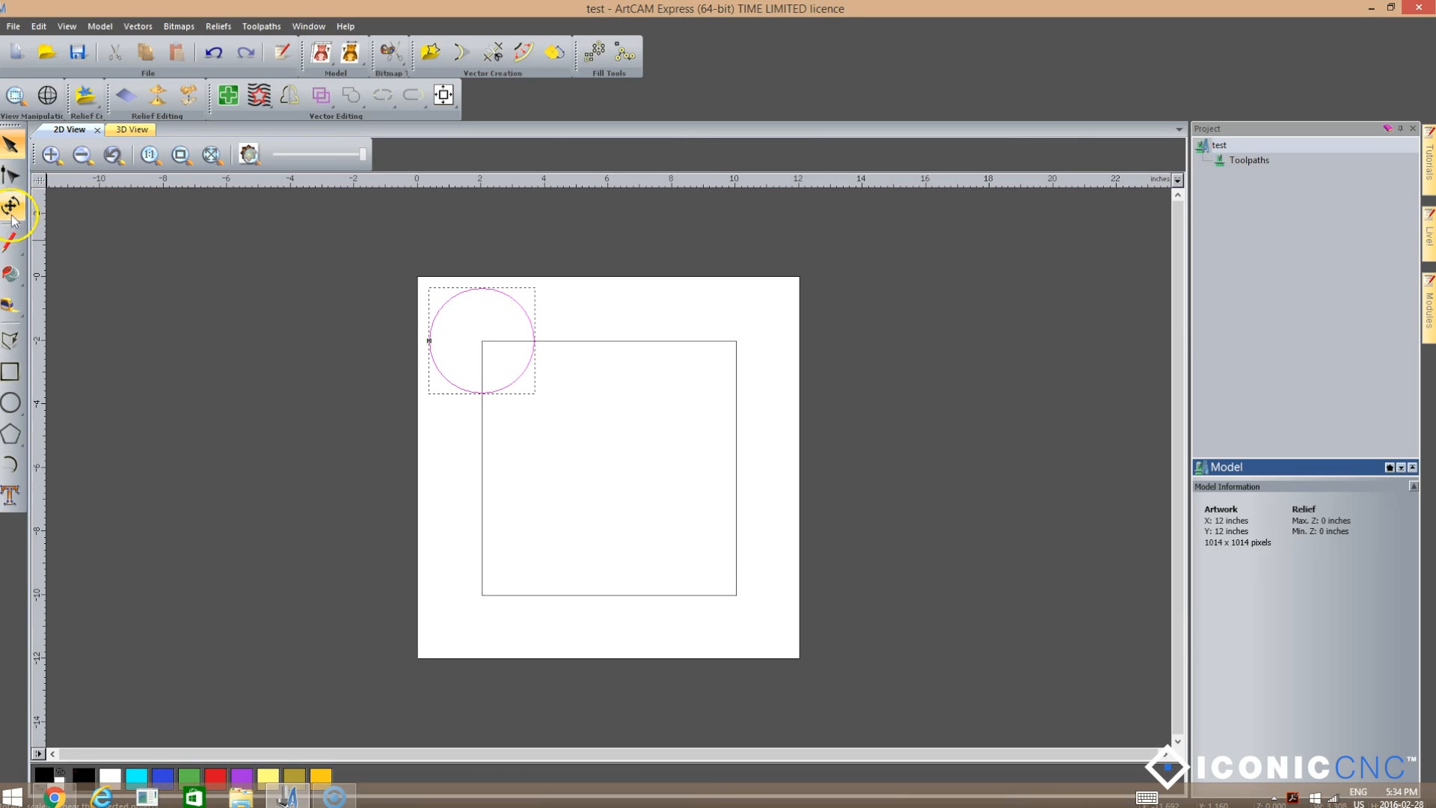
{"action": "left_click", "coordinate": [10, 209]}
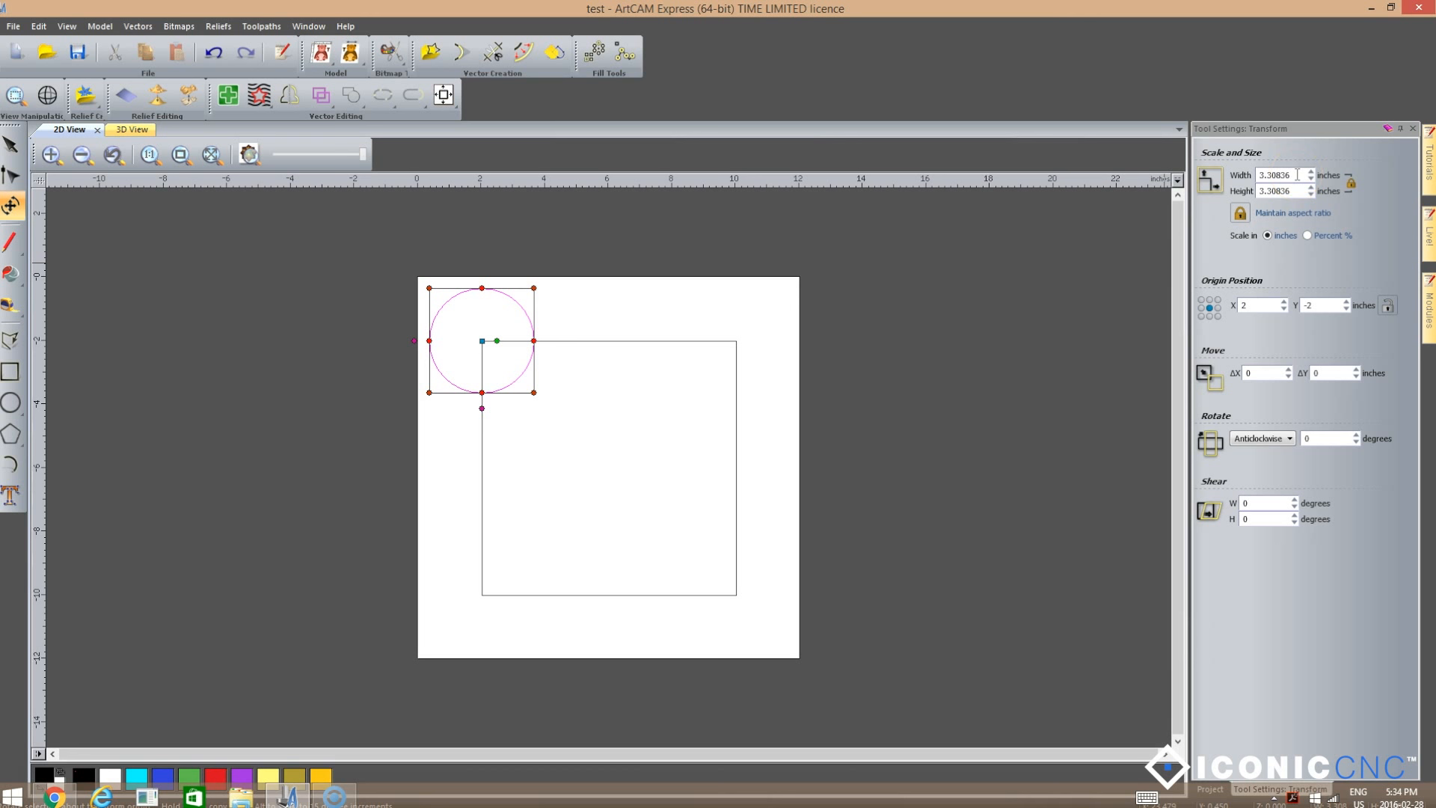
{"action": "left_click", "coordinate": [1240, 214]}
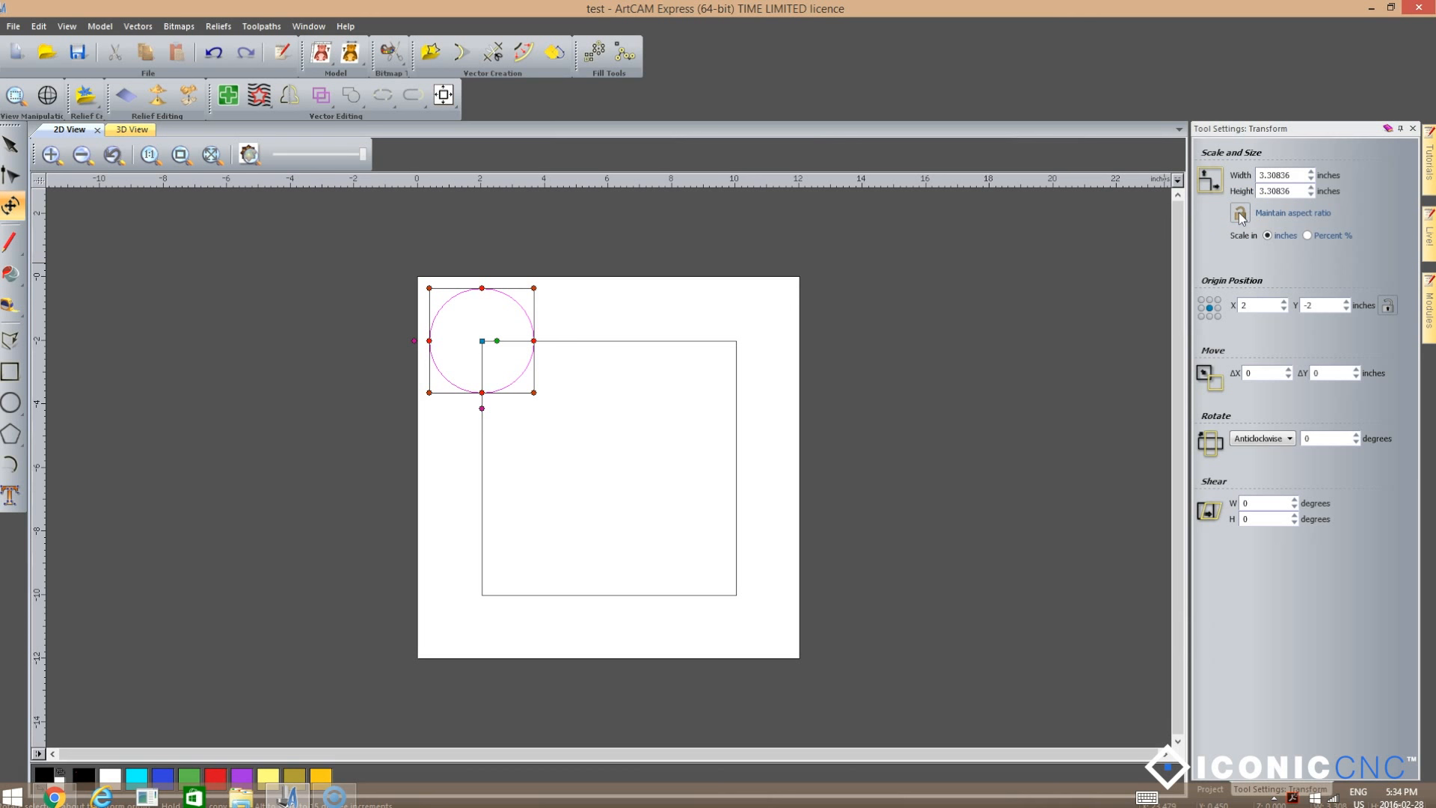
{"action": "left_click", "coordinate": [1240, 214]}
{"action": "left_click", "coordinate": [1293, 181]}
{"action": "left_click", "coordinate": [1311, 177]}
{"action": "left_click", "coordinate": [1311, 171]}
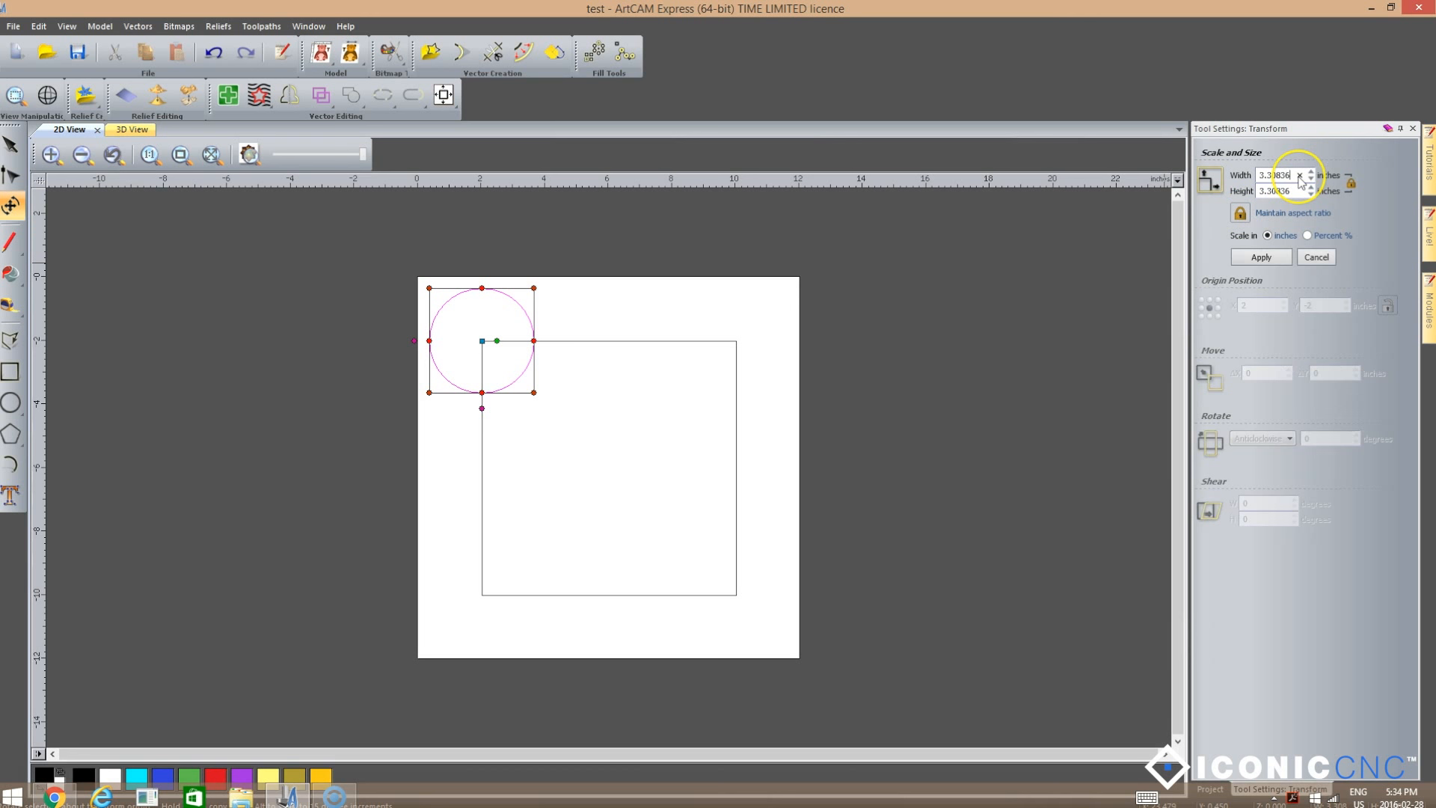
{"action": "left_click_drag", "start_coordinate": [1292, 176], "coordinate": [1243, 151]}
{"action": "type", "text": "2"}
{"action": "left_click", "coordinate": [1274, 262]}
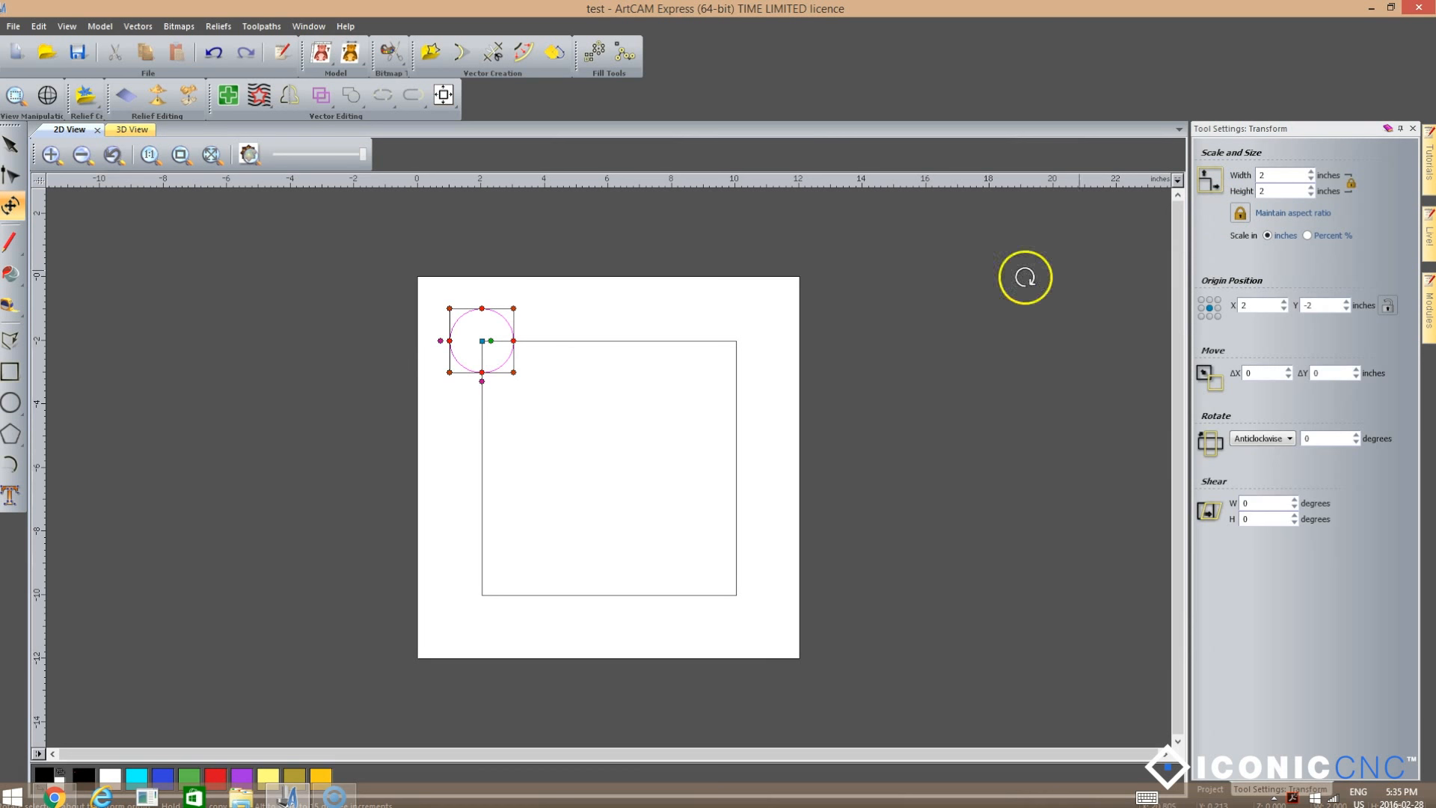
{"action": "left_click", "coordinate": [554, 440]}
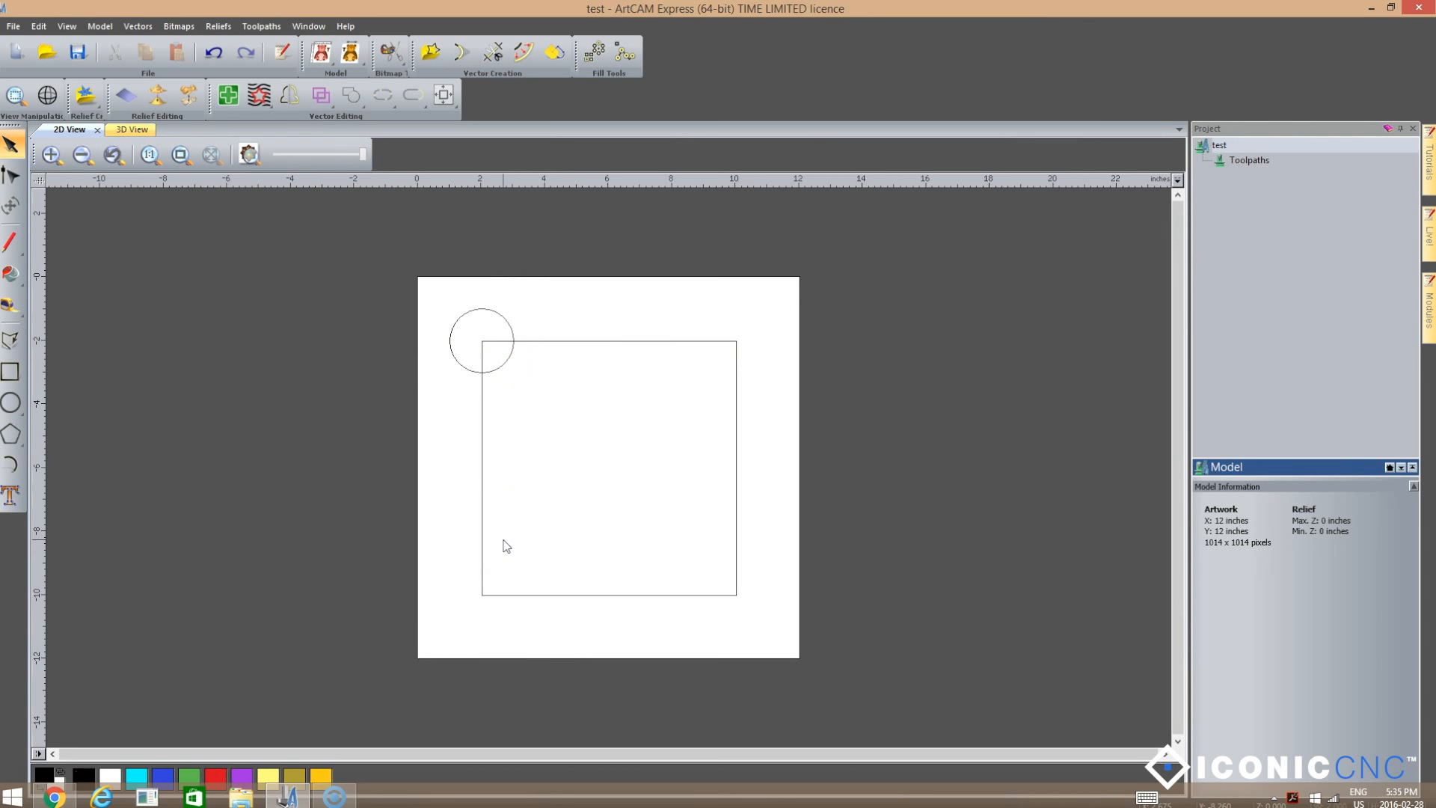
Sketch a freehand polyline scribble over the square and delete it.
{"action": "left_click", "coordinate": [12, 341]}
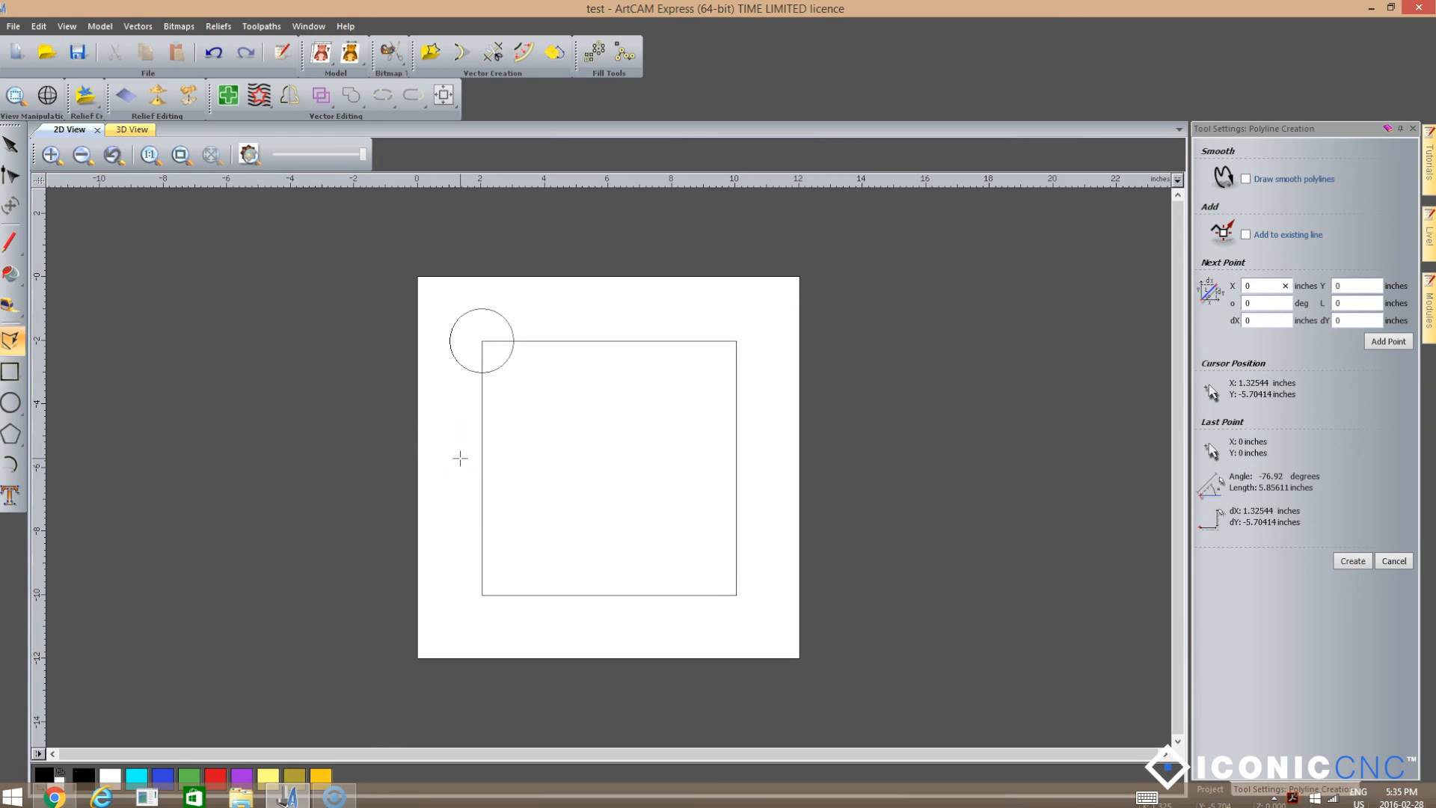
{"action": "left_click", "coordinate": [459, 458]}
{"action": "left_click", "coordinate": [481, 452]}
{"action": "left_click", "coordinate": [454, 452]}
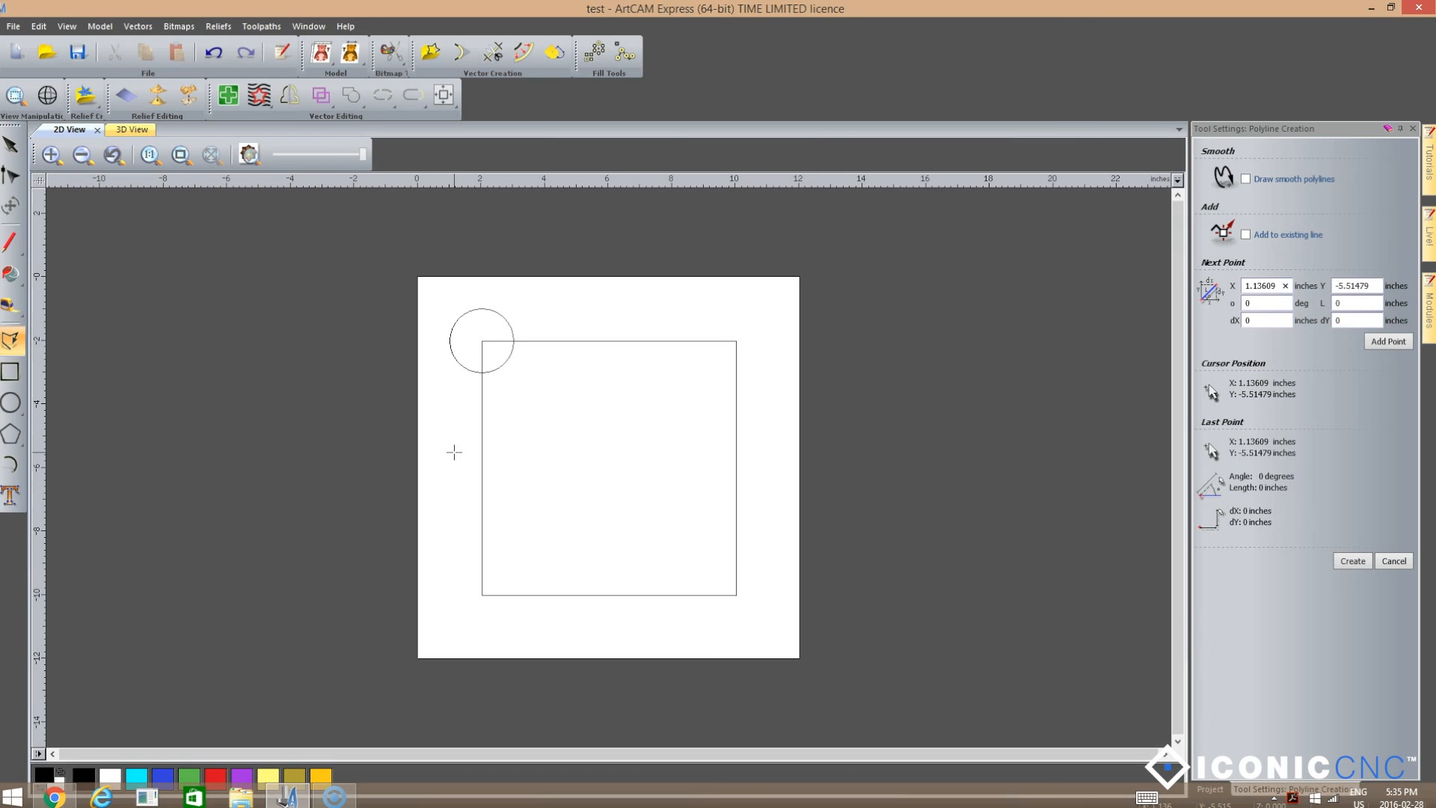
{"action": "mouse_move", "coordinate": [454, 452]}
{"action": "left_mouse_down"}
{"action": "mouse_move", "coordinate": [684, 408]}
{"action": "mouse_move", "coordinate": [757, 464]}
{"action": "mouse_move", "coordinate": [662, 519]}
{"action": "mouse_move", "coordinate": [554, 556]}
{"action": "mouse_move", "coordinate": [683, 600]}
{"action": "mouse_move", "coordinate": [560, 561]}
{"action": "mouse_move", "coordinate": [641, 449]}
{"action": "mouse_move", "coordinate": [546, 465]}
{"action": "mouse_move", "coordinate": [608, 504]}
{"action": "mouse_move", "coordinate": [549, 508]}
{"action": "mouse_move", "coordinate": [551, 553]}
{"action": "mouse_move", "coordinate": [658, 551]}
{"action": "mouse_move", "coordinate": [677, 503]}
{"action": "mouse_move", "coordinate": [678, 387]}
{"action": "mouse_move", "coordinate": [595, 422]}
{"action": "mouse_move", "coordinate": [651, 433]}
{"action": "mouse_move", "coordinate": [532, 458]}
{"action": "mouse_move", "coordinate": [480, 514]}
{"action": "mouse_move", "coordinate": [516, 543]}
{"action": "mouse_move", "coordinate": [490, 547]}
{"action": "mouse_move", "coordinate": [536, 522]}
{"action": "left_mouse_up"}
{"action": "right_click", "coordinate": [538, 520]}
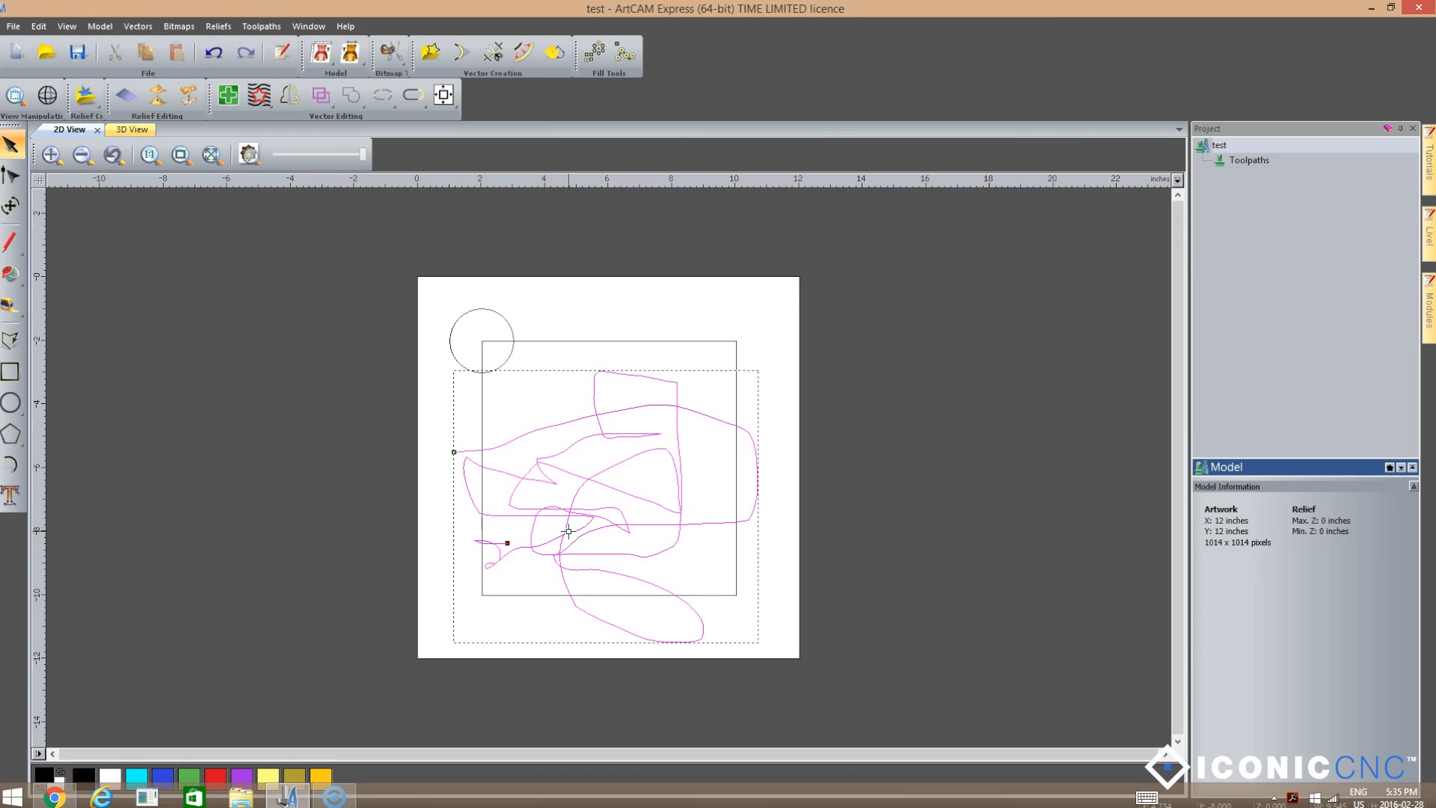
{"action": "key", "text": "Delete"}
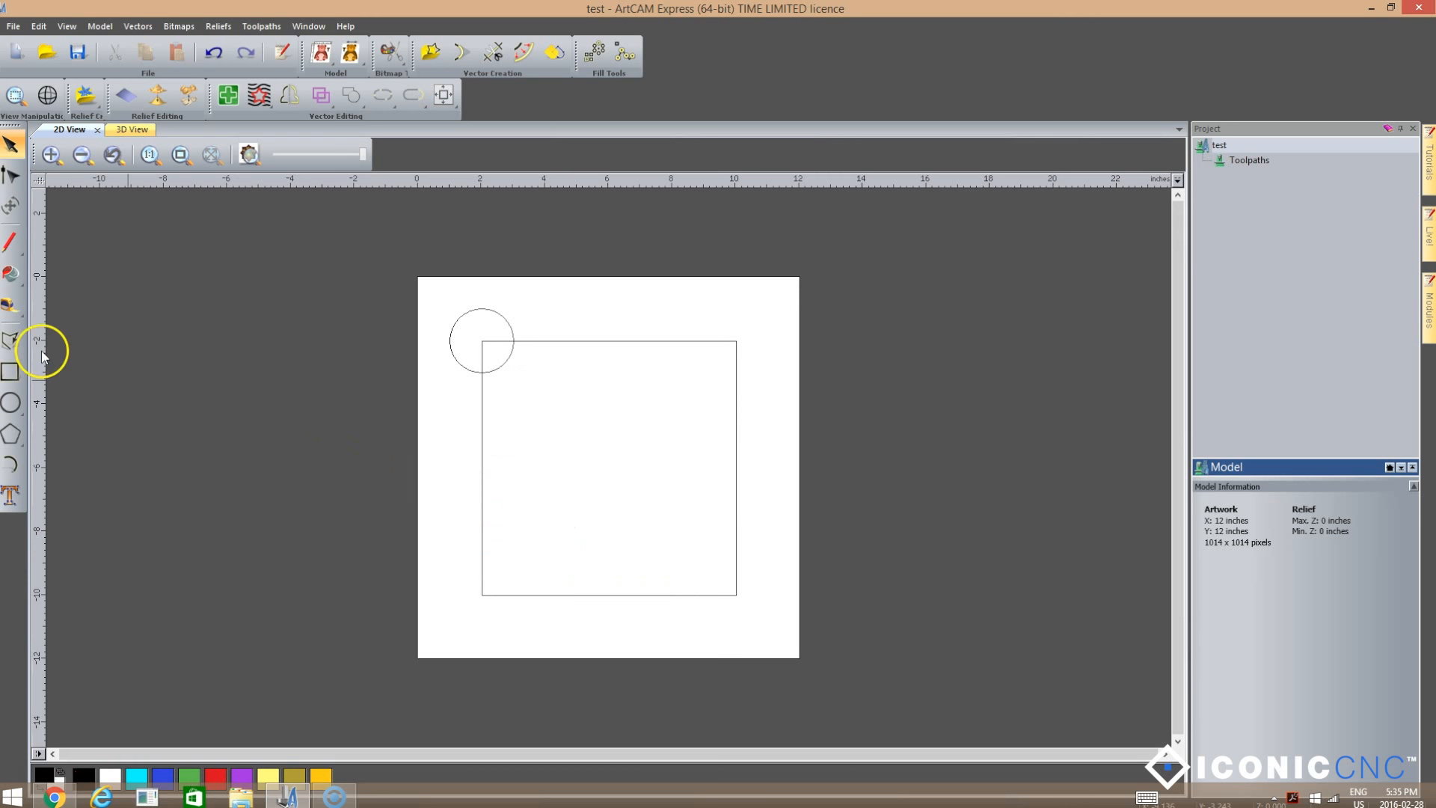
Draw a horizontal polyline about 9.9 inches long across the square and centre it in the model.
{"action": "left_click", "coordinate": [10, 342]}
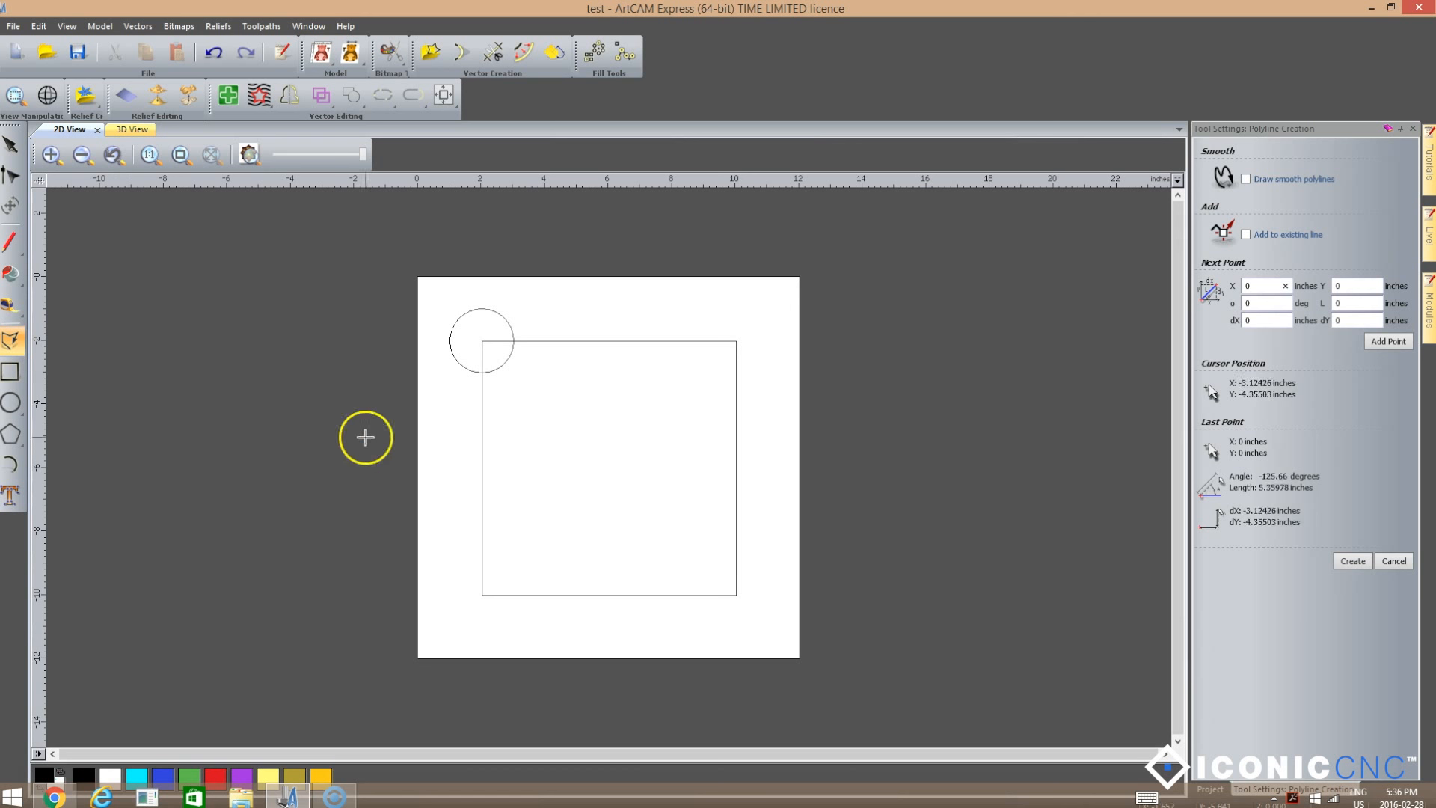
{"action": "left_click", "coordinate": [453, 455]}
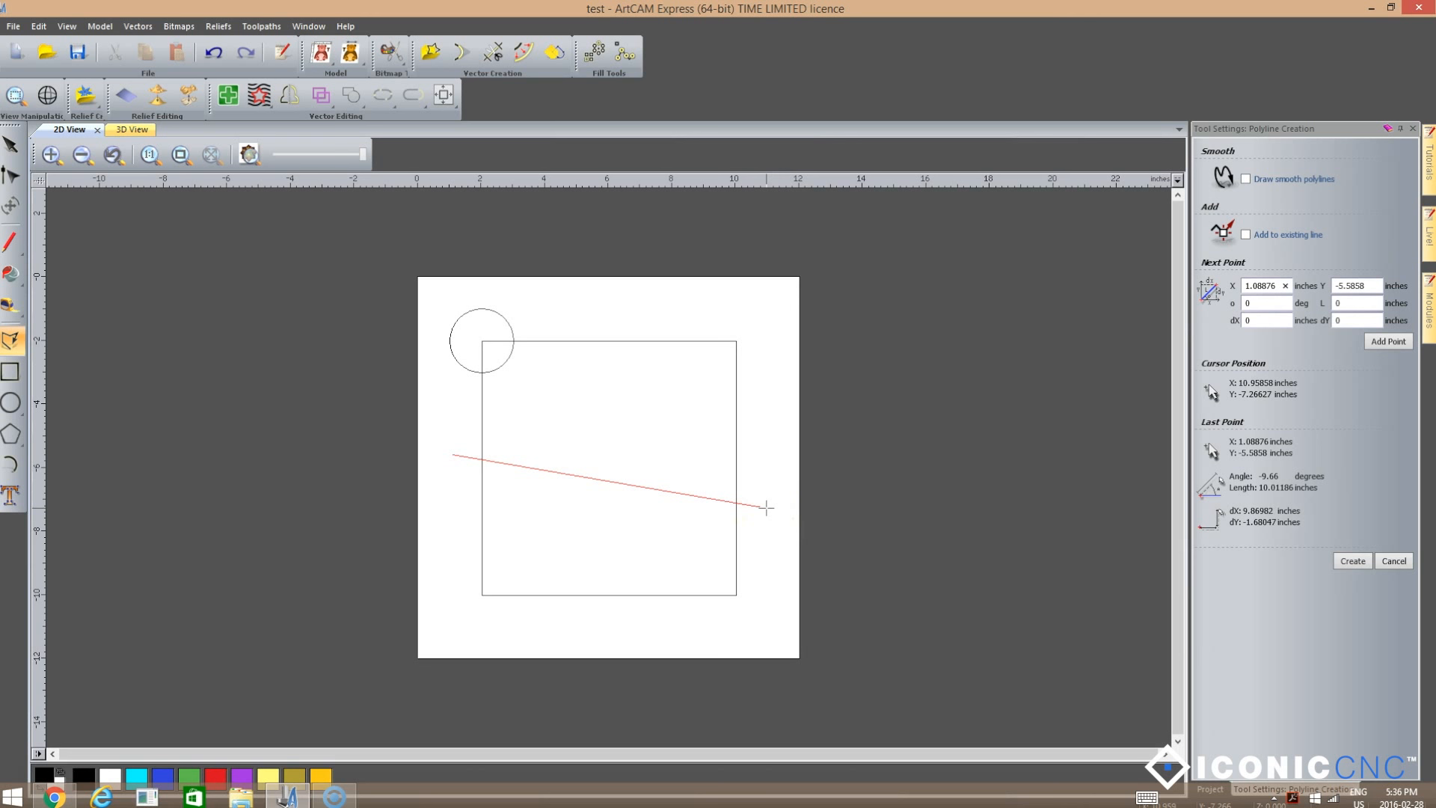
{"action": "left_click", "coordinate": [763, 439]}
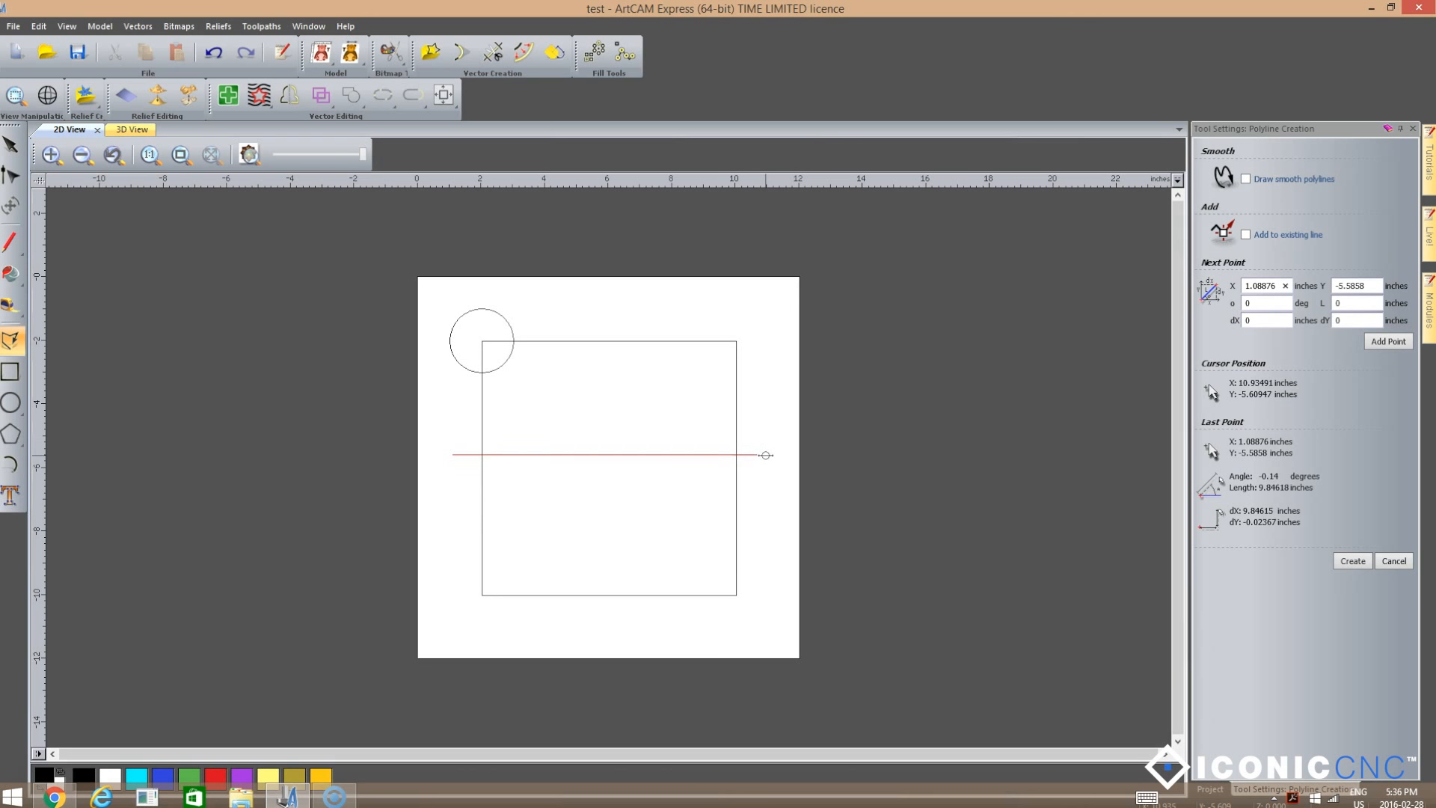
{"action": "left_click", "coordinate": [768, 454]}
{"action": "left_click", "coordinate": [768, 454]}
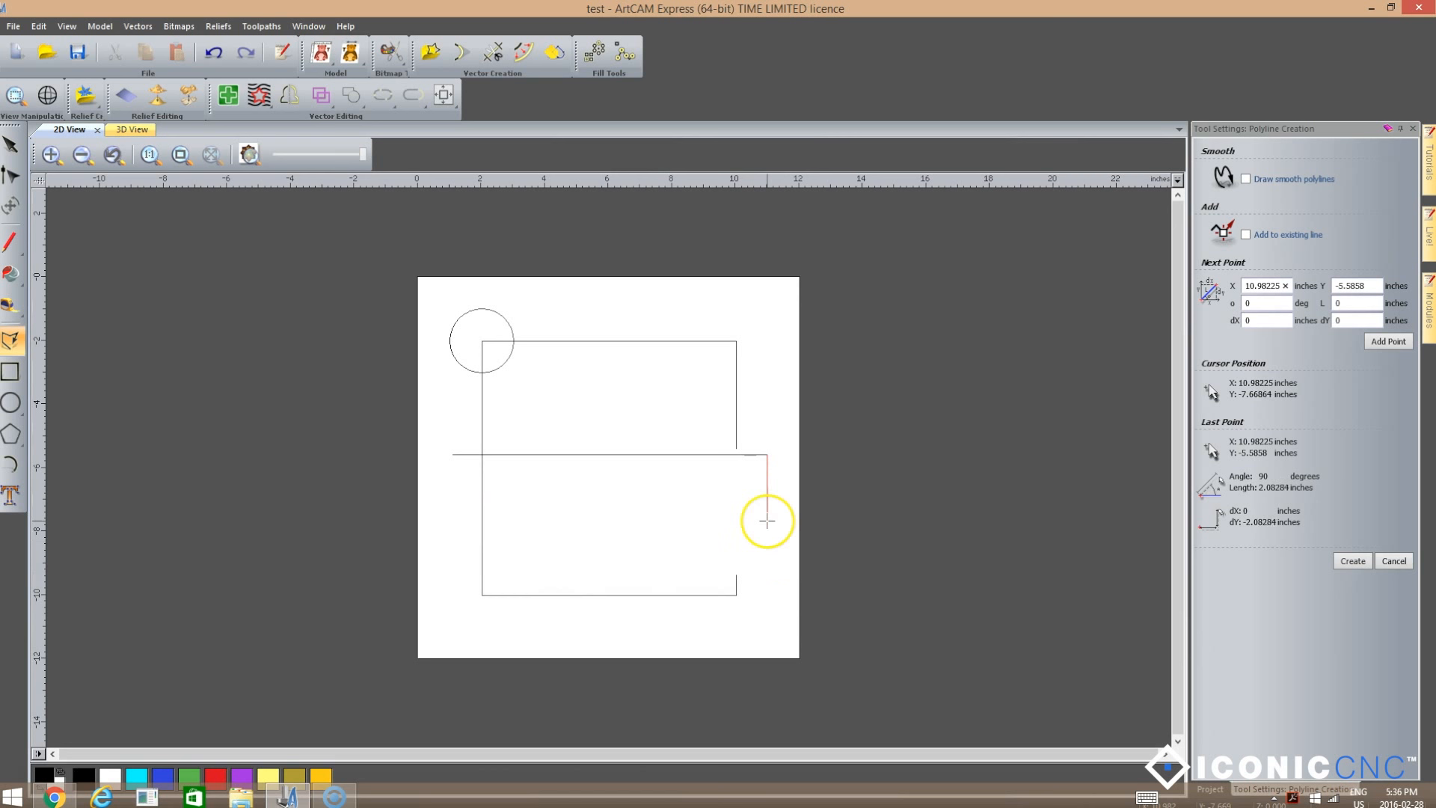
{"action": "key", "text": "Escape"}
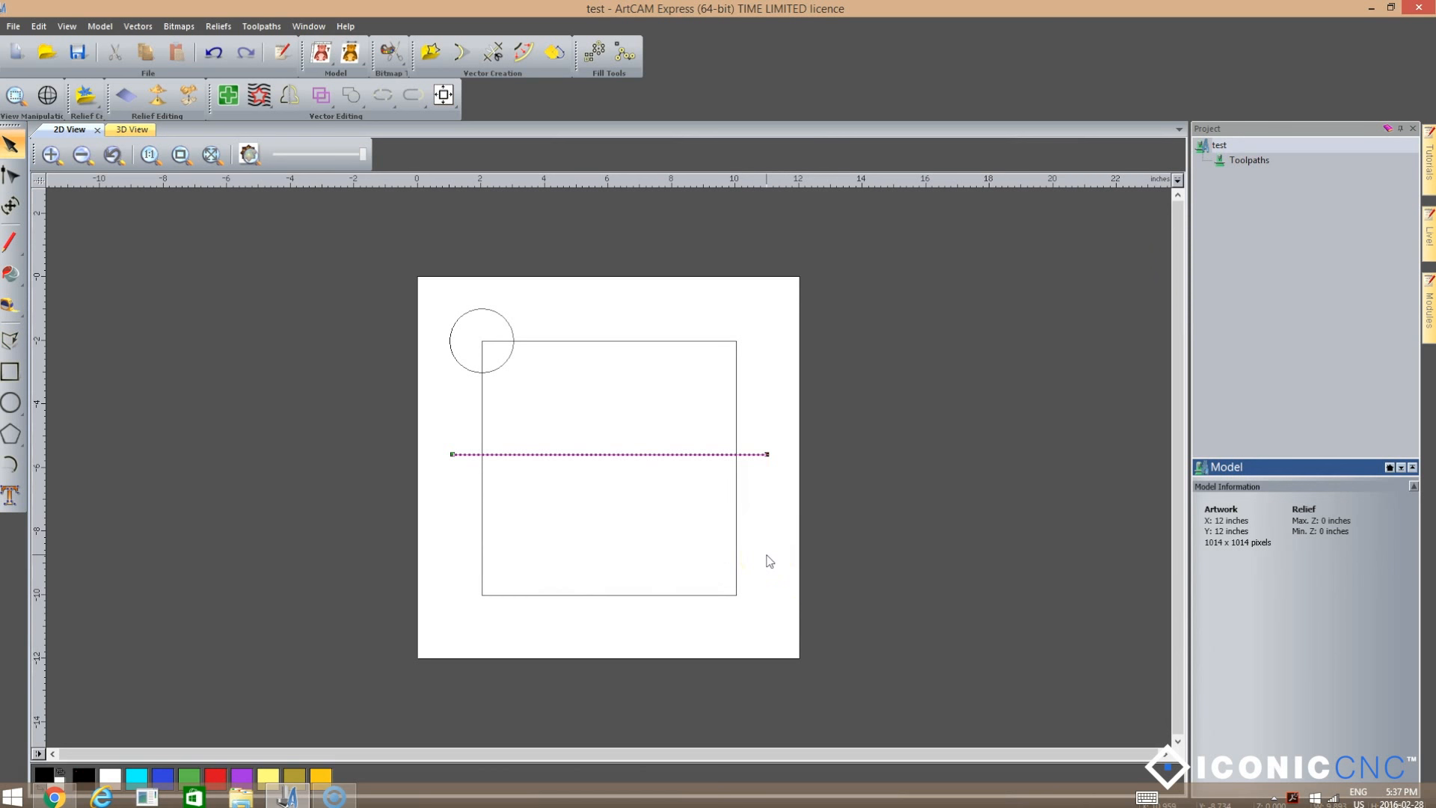
{"action": "left_click", "coordinate": [443, 95]}
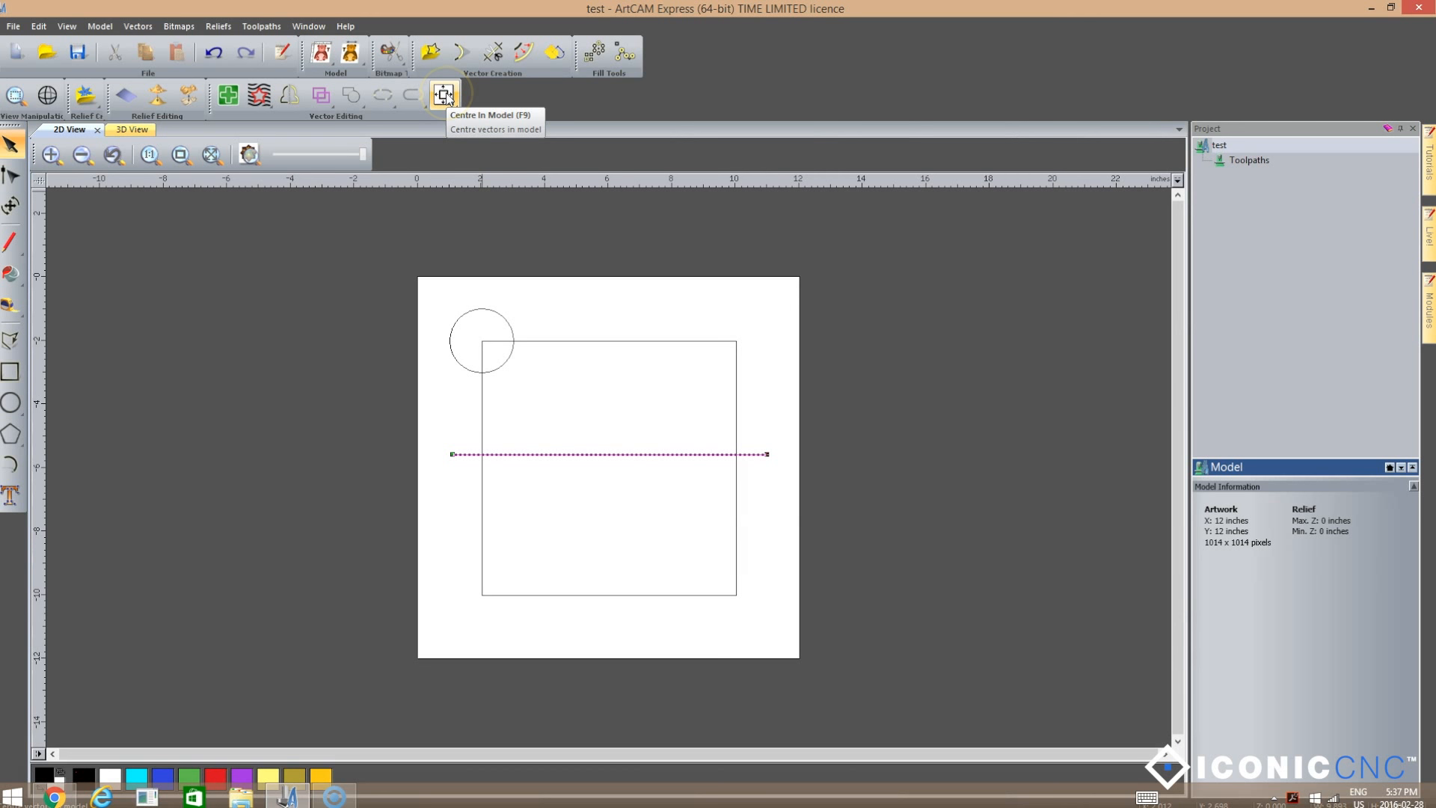
{"action": "left_click", "coordinate": [444, 96]}
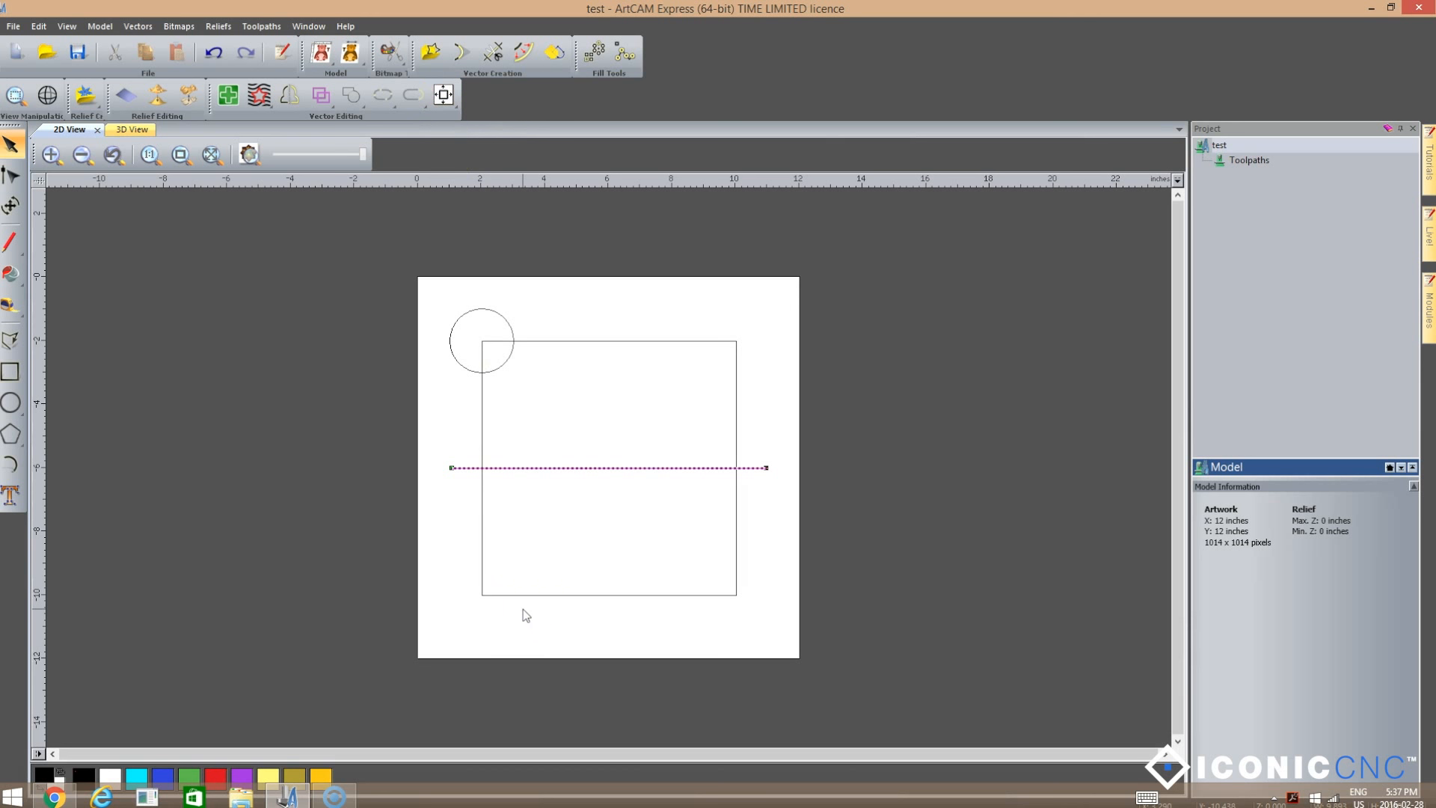
Draw a vertical polyline from above the square to below it and centre it in the model.
{"action": "left_click", "coordinate": [11, 343]}
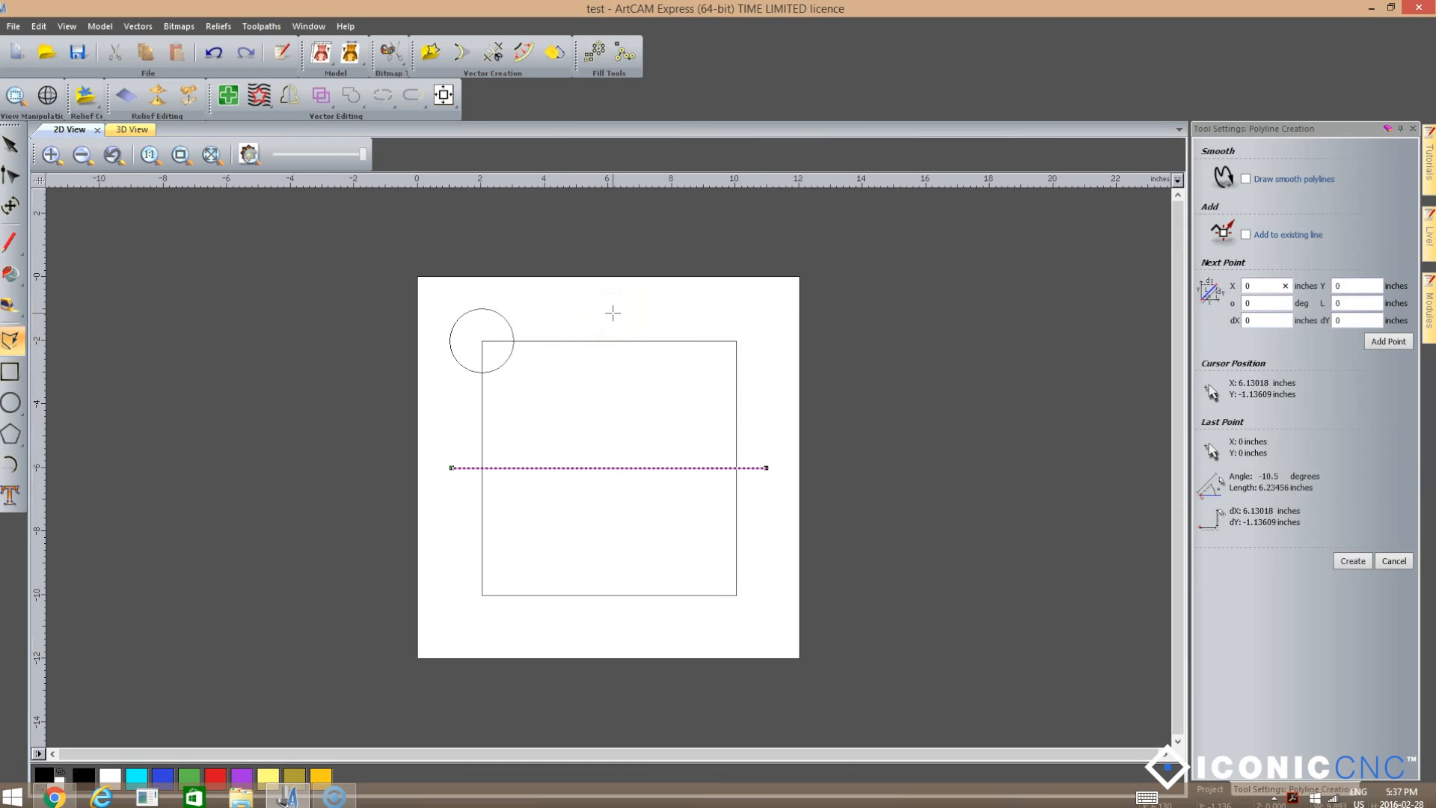
{"action": "left_click", "coordinate": [613, 313]}
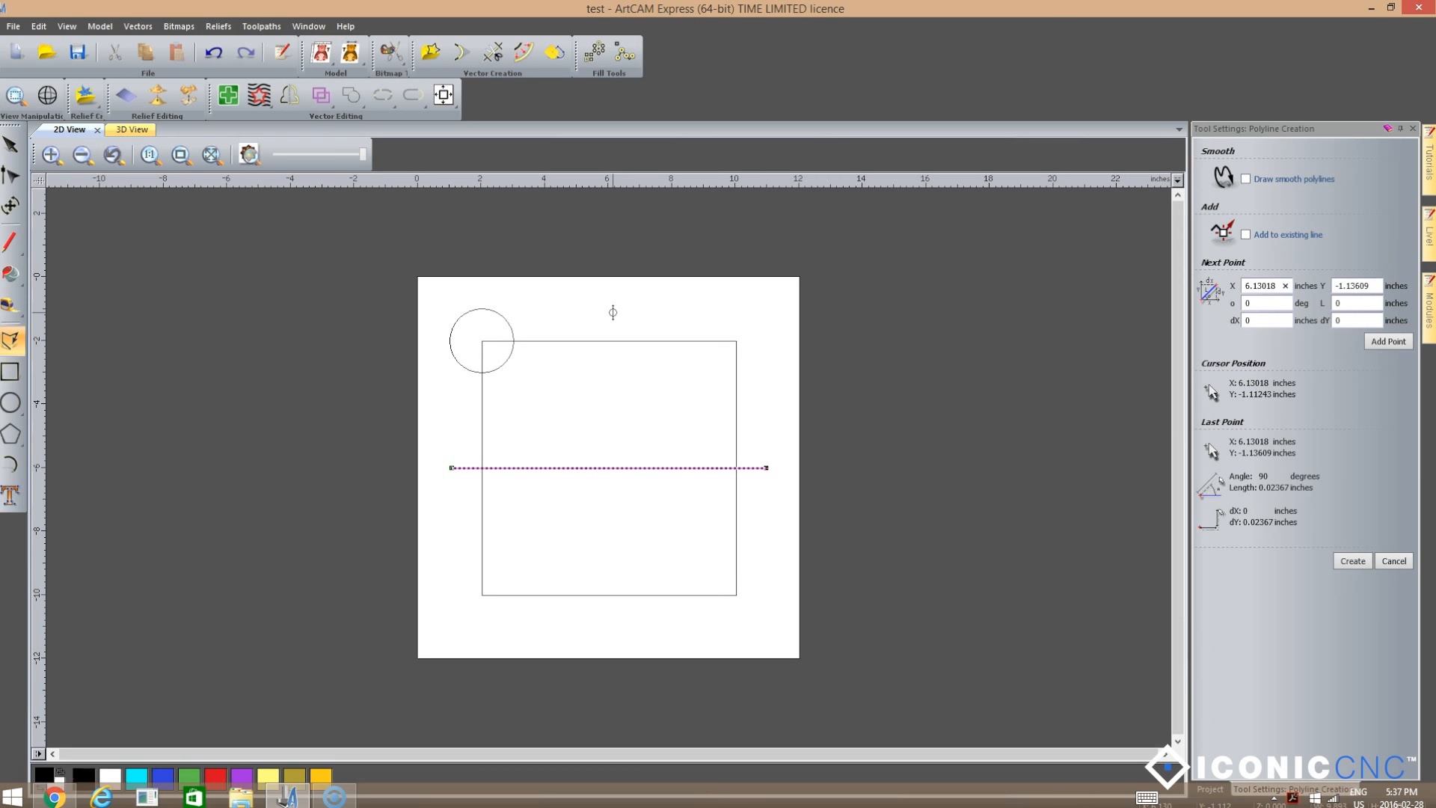
{"action": "left_click", "coordinate": [615, 636]}
{"action": "right_click", "coordinate": [615, 637]}
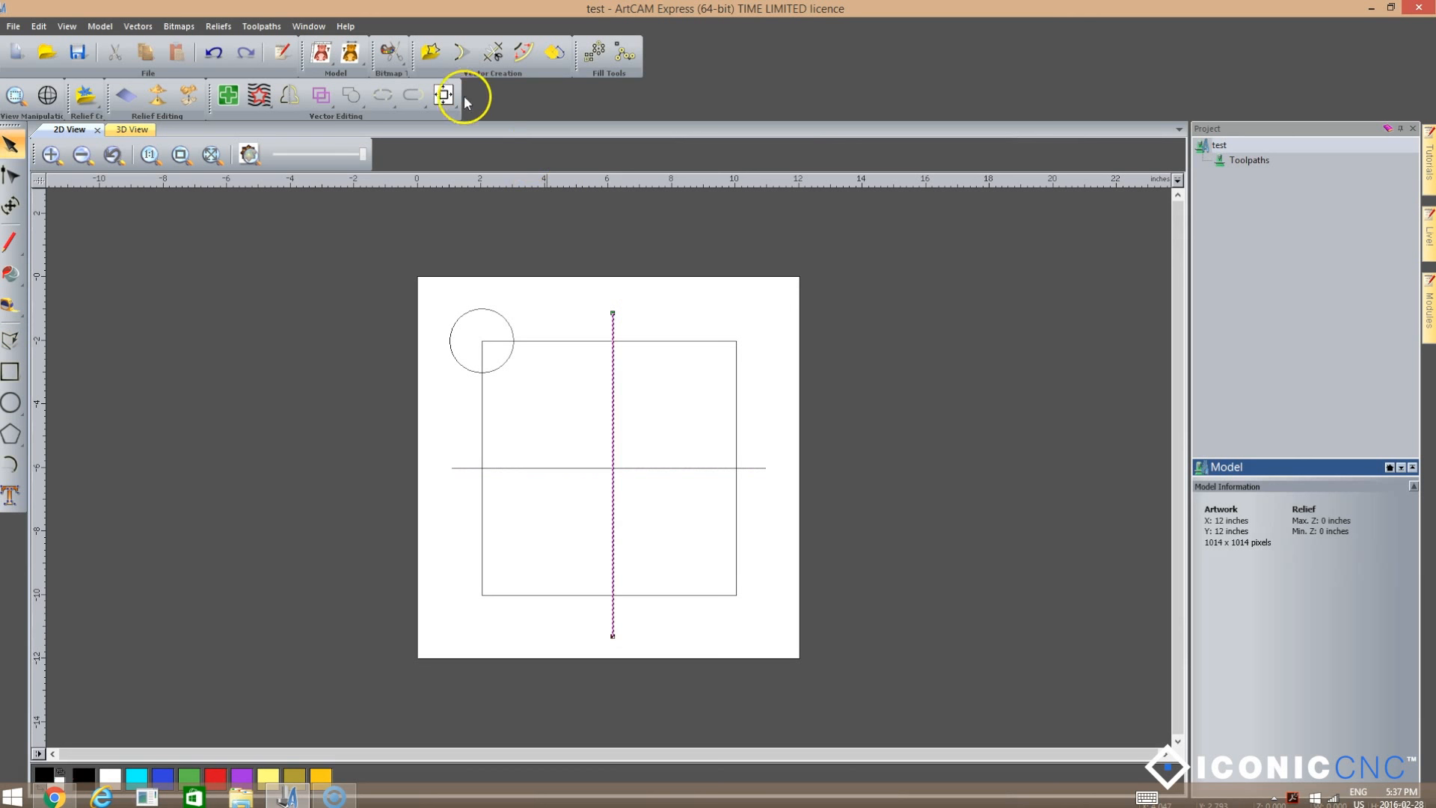
{"action": "left_click", "coordinate": [442, 94]}
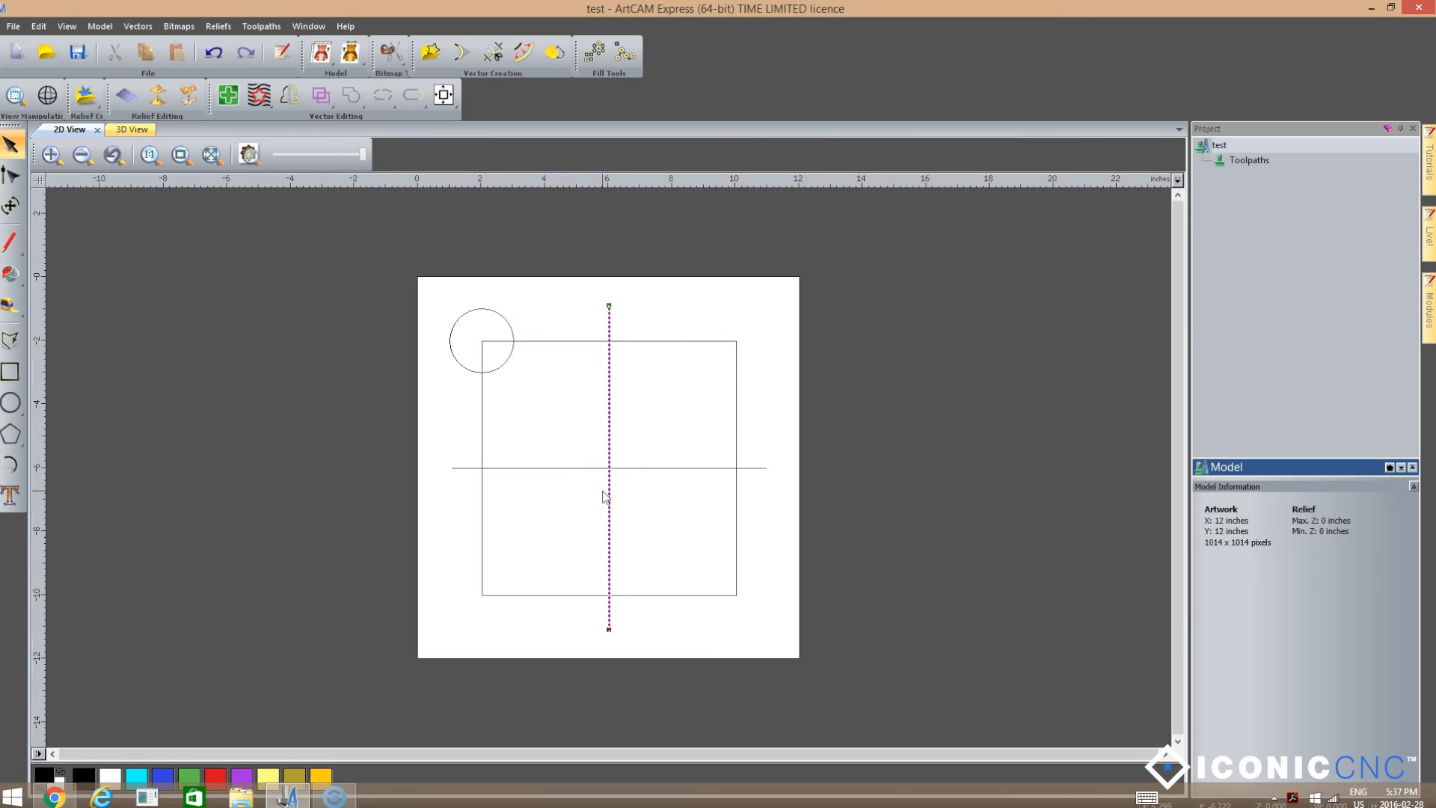
Trim away the square's outline in the upper-right quarter, up to both guide lines, with Trim Vectors and Auto join off.
{"action": "left_click", "coordinate": [498, 57]}
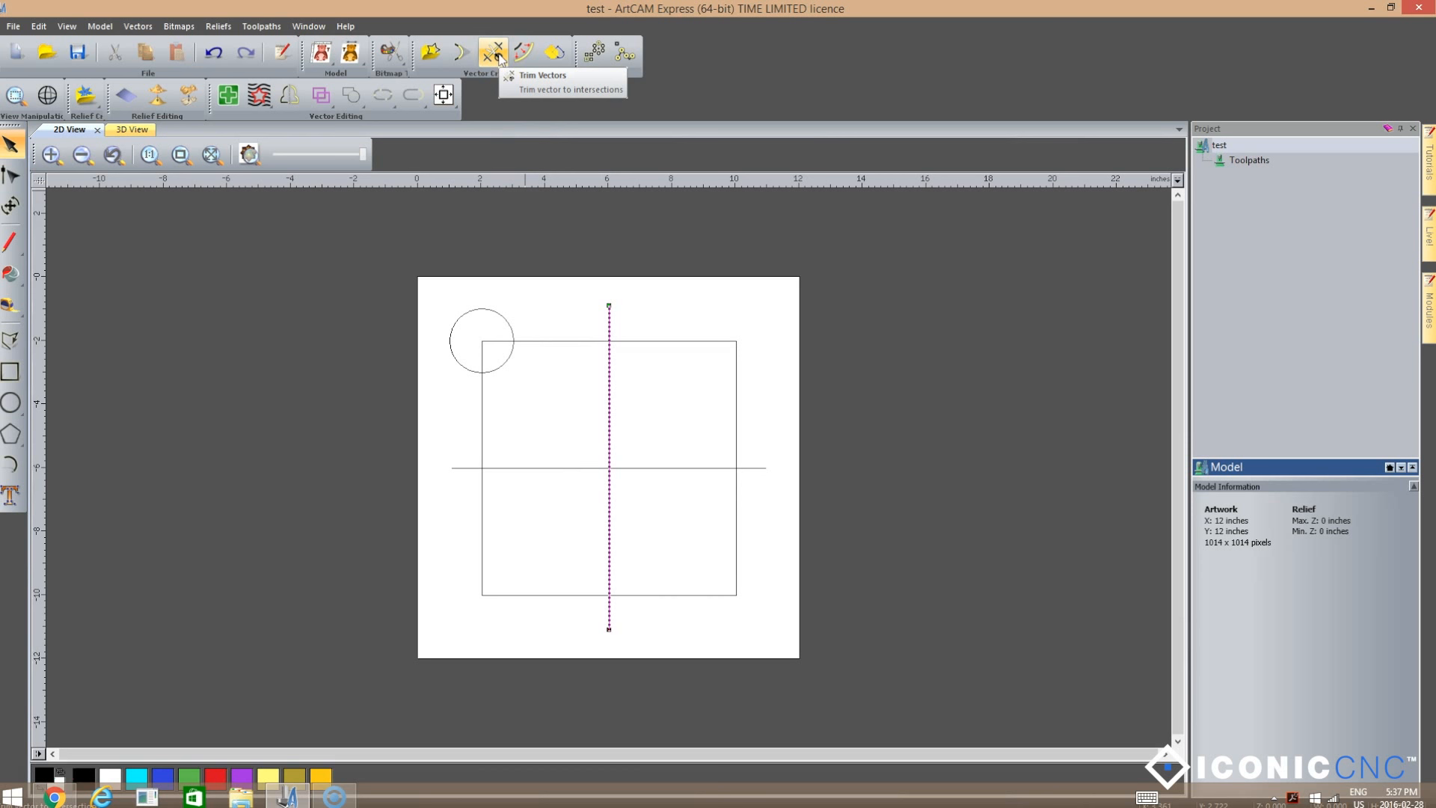
{"action": "left_click", "coordinate": [497, 57]}
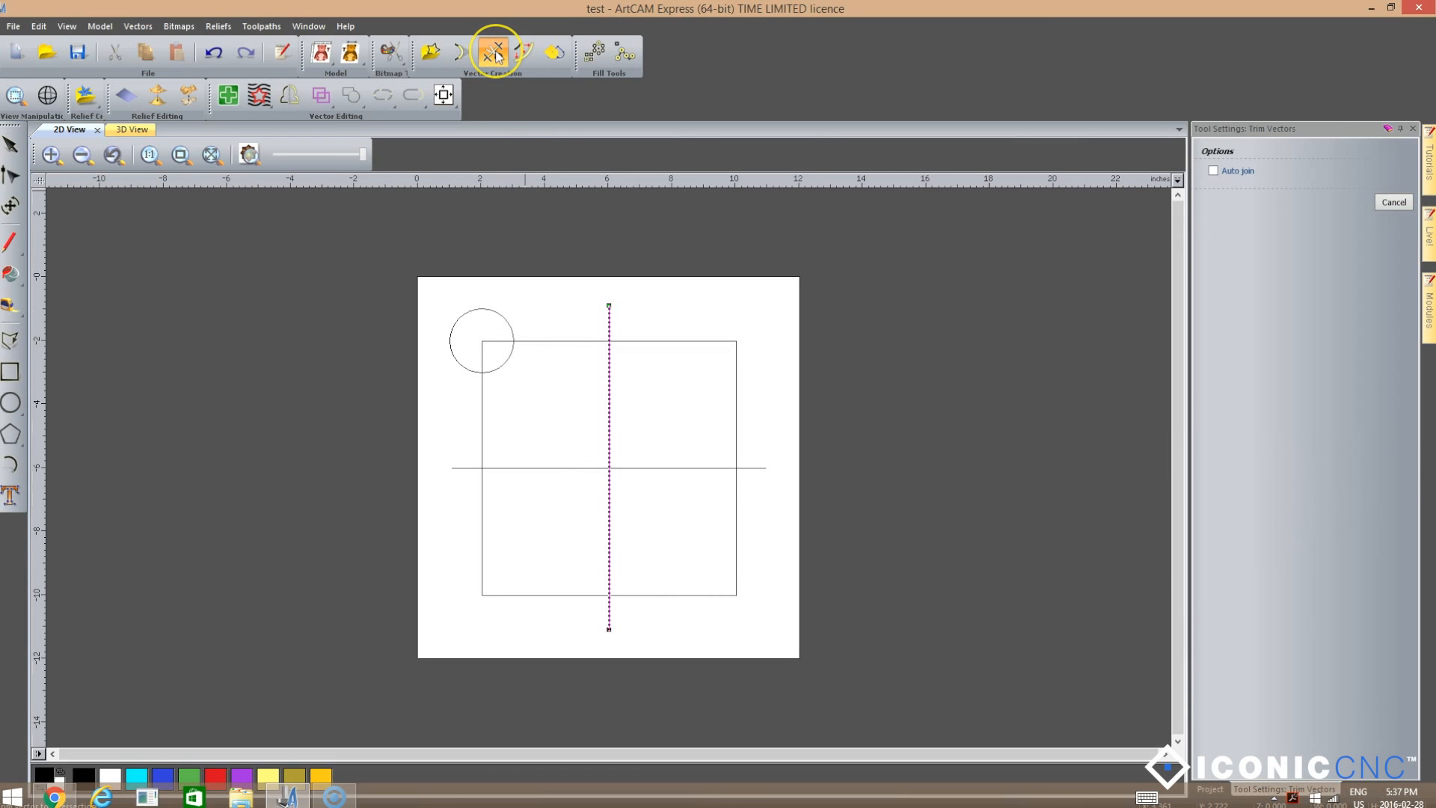
{"action": "left_click", "coordinate": [497, 59]}
{"action": "left_click", "coordinate": [555, 223]}
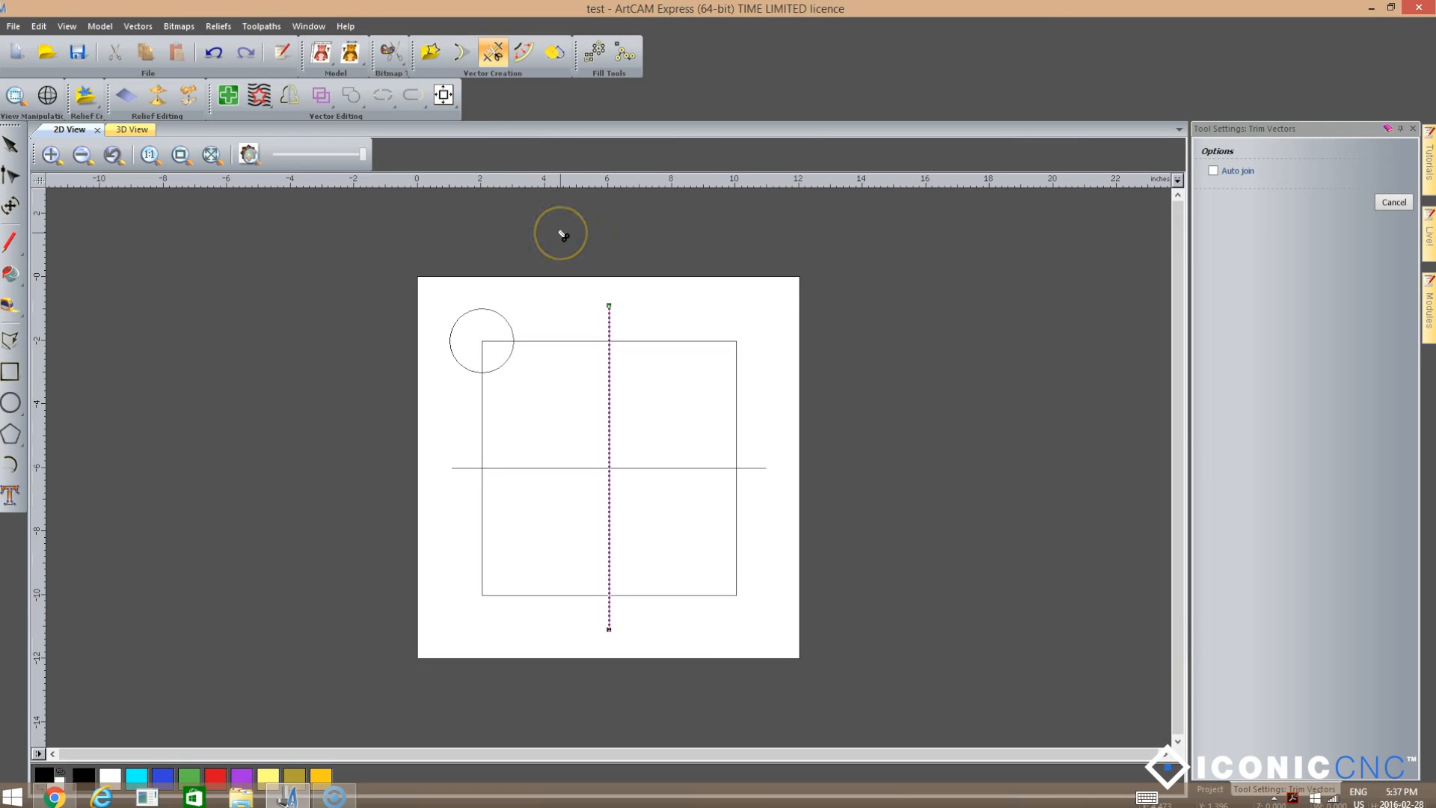
{"action": "left_click_drag", "start_coordinate": [575, 244], "coordinate": [648, 309]}
{"action": "left_click", "coordinate": [648, 341]}
{"action": "left_click", "coordinate": [653, 341]}
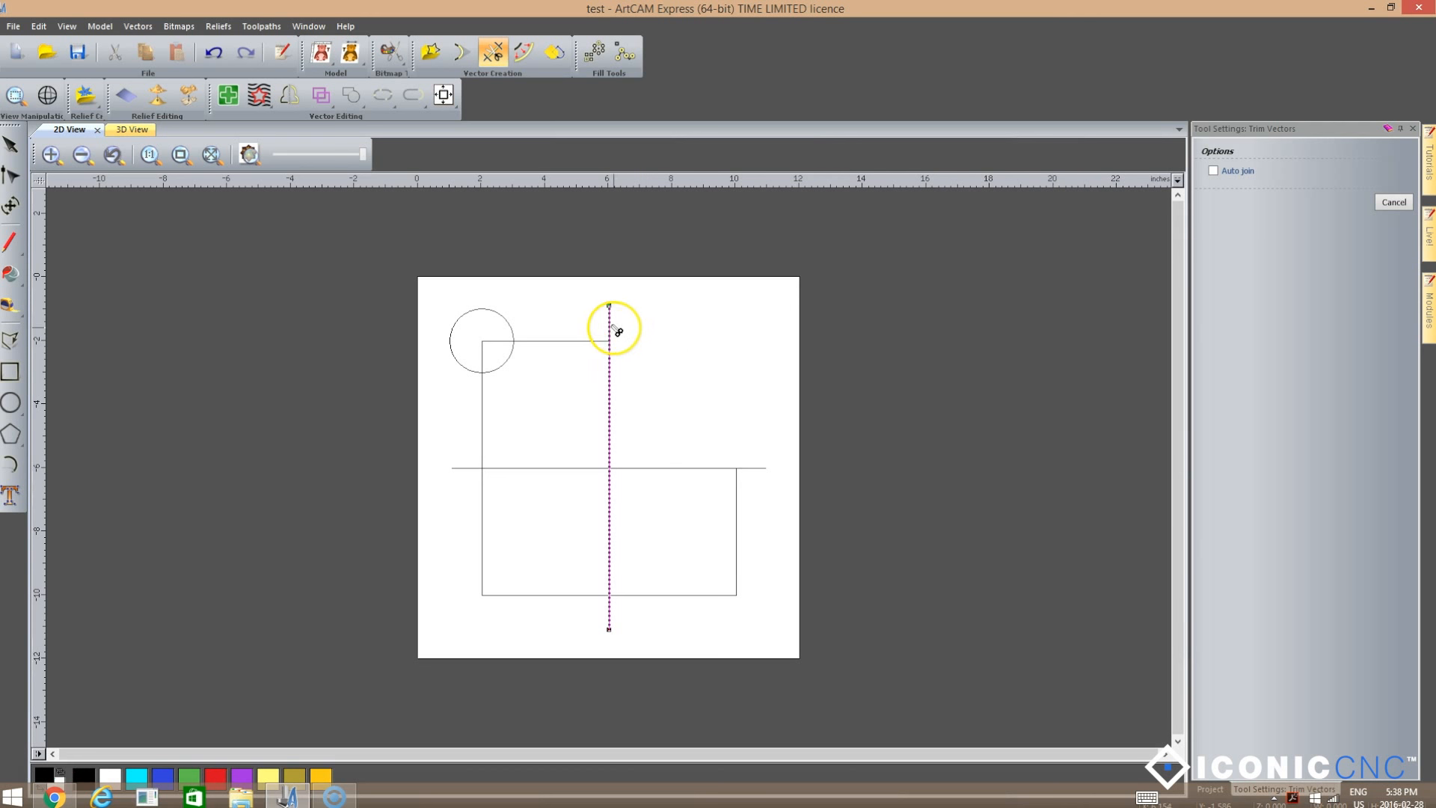
Trim away the upper half of the vertical guide line and the right half of the horizontal guide line.
{"action": "left_click", "coordinate": [610, 328]}
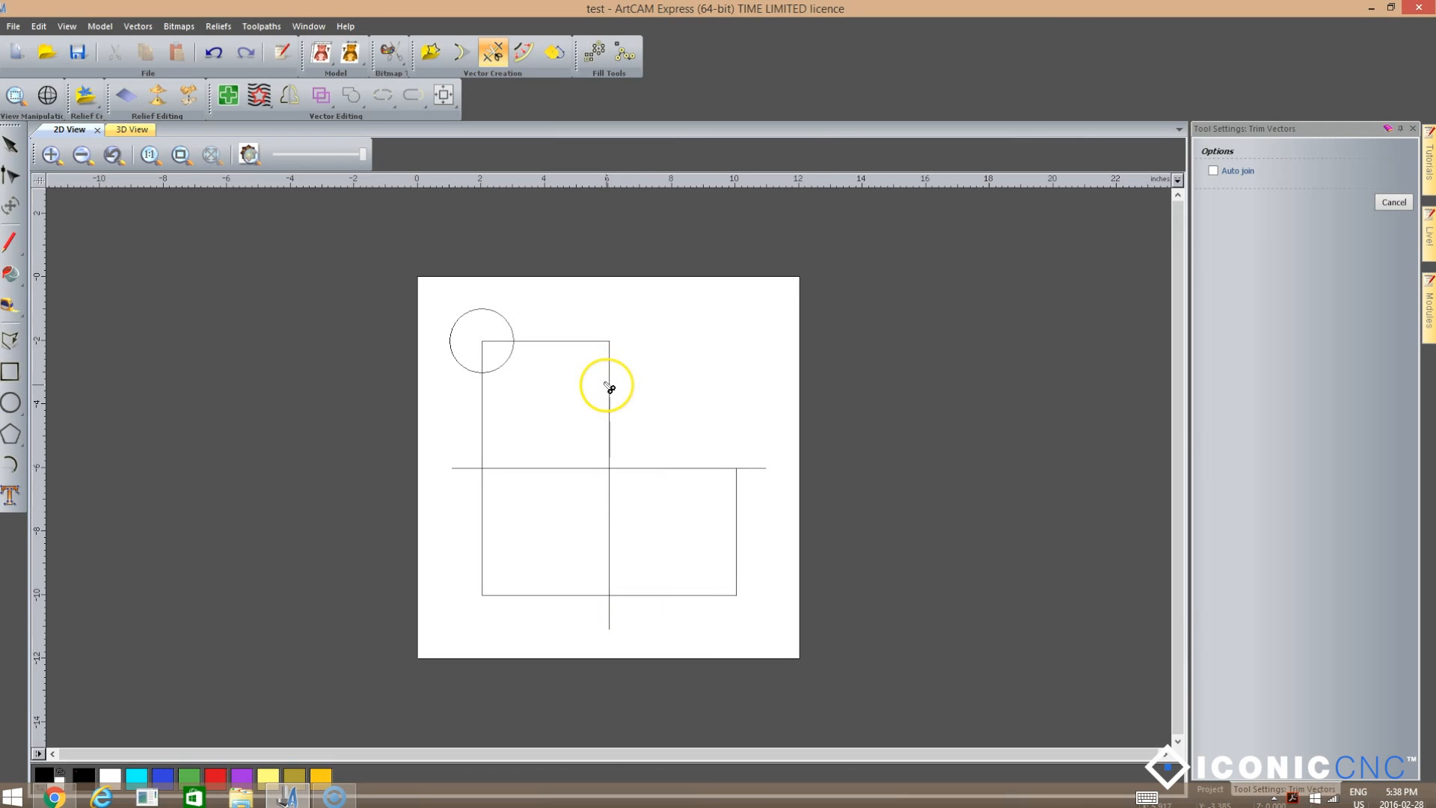
{"action": "left_click", "coordinate": [610, 389]}
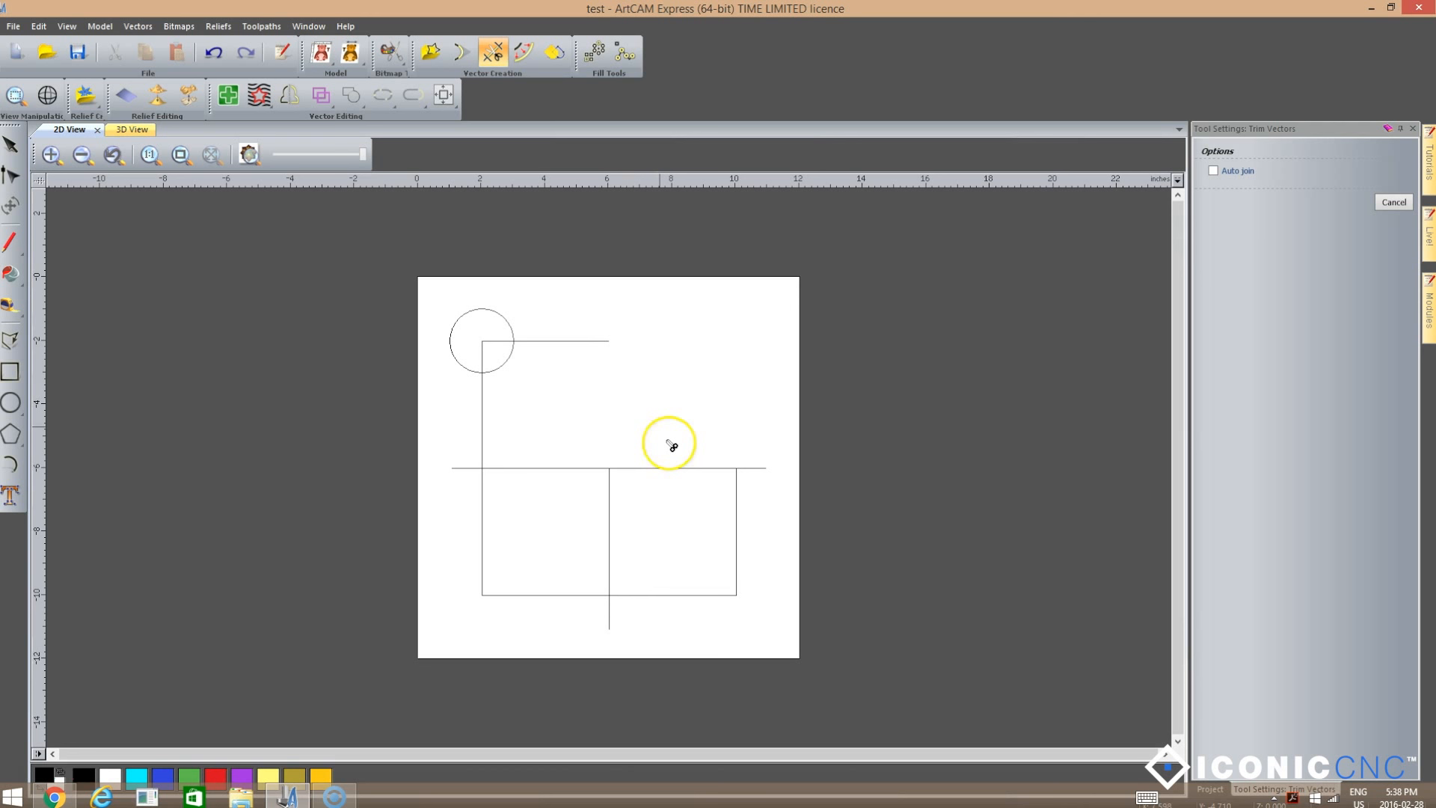
{"action": "left_click", "coordinate": [684, 469]}
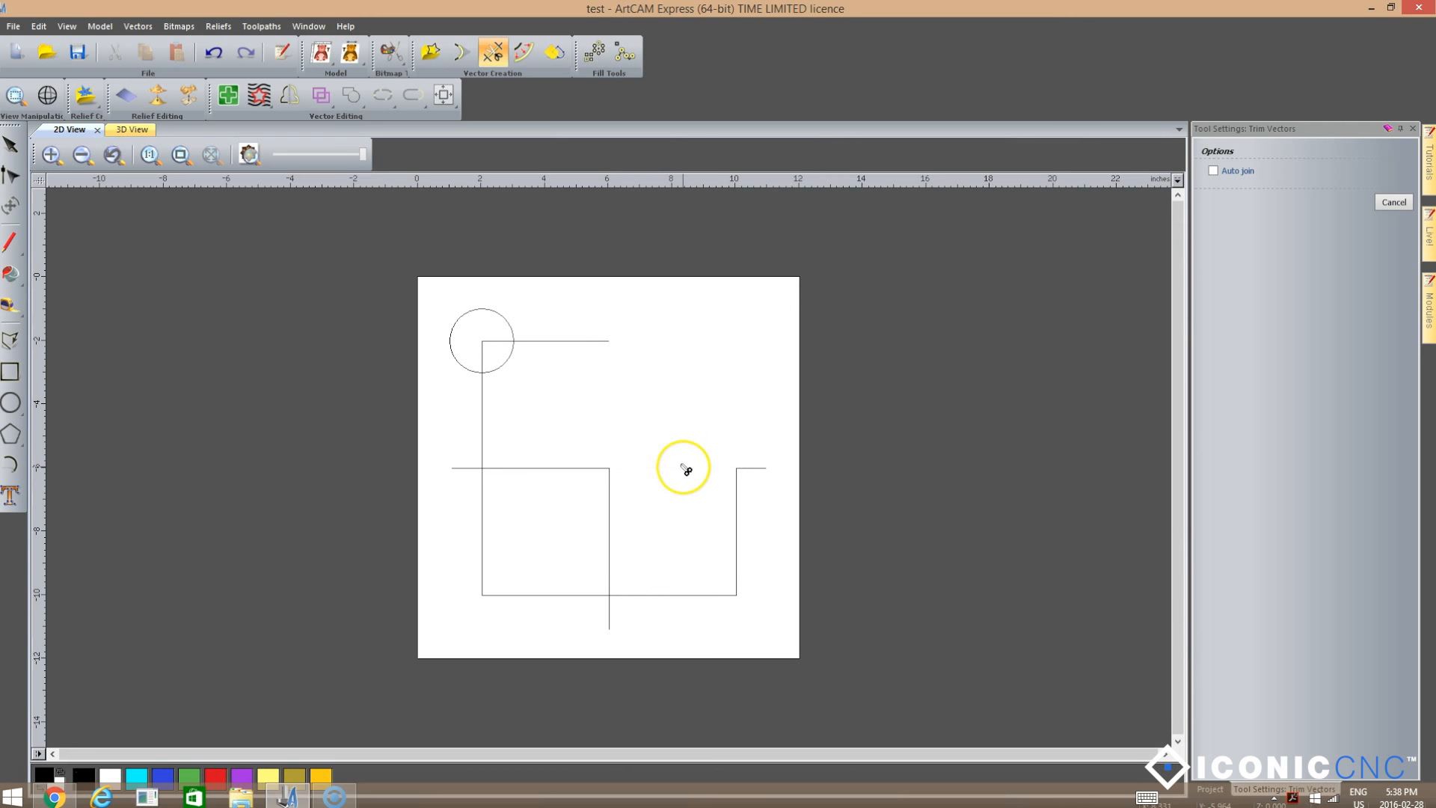
{"action": "left_click", "coordinate": [752, 469]}
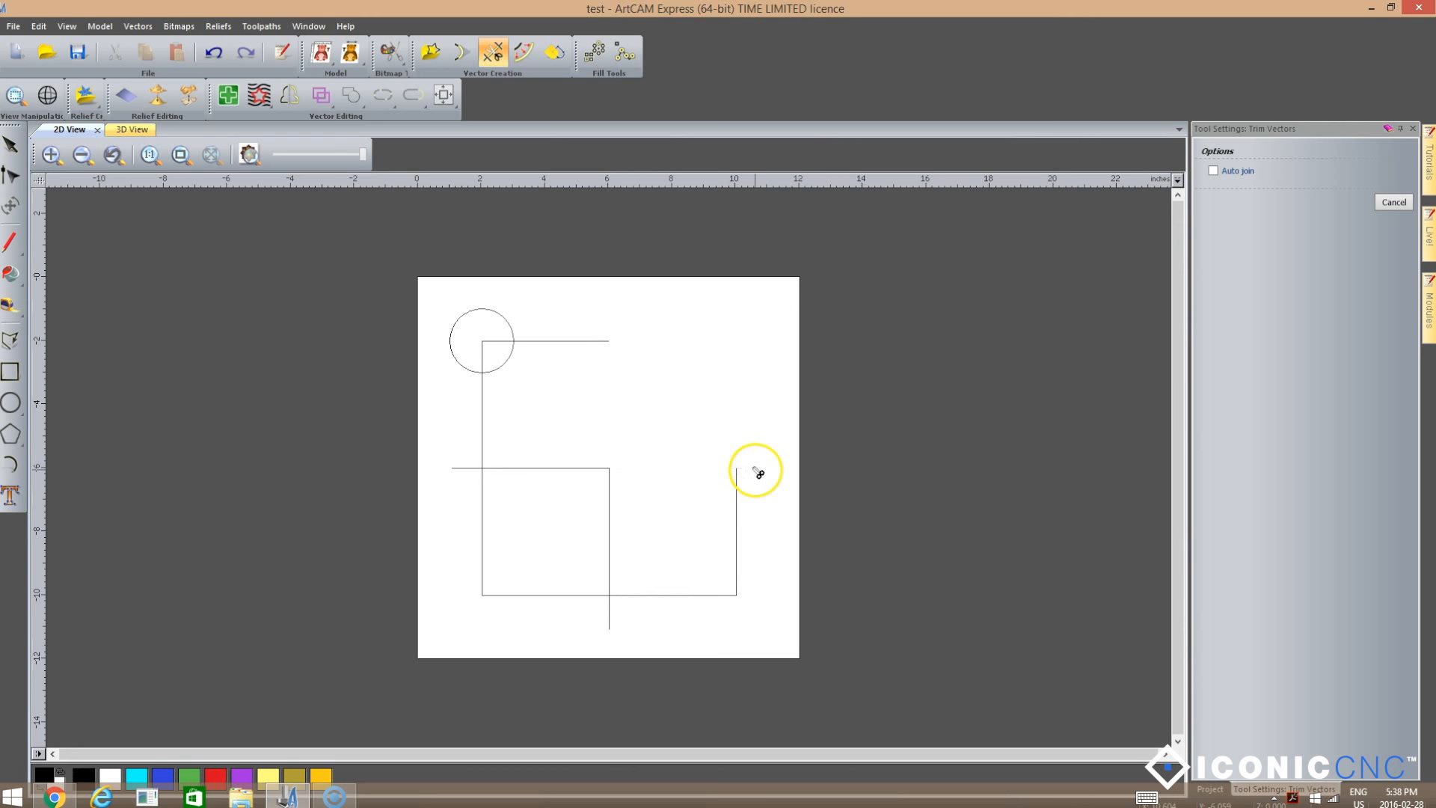
Trim away the square's lower half and all remaining pieces of both guide lines.
{"action": "left_click", "coordinate": [739, 522]}
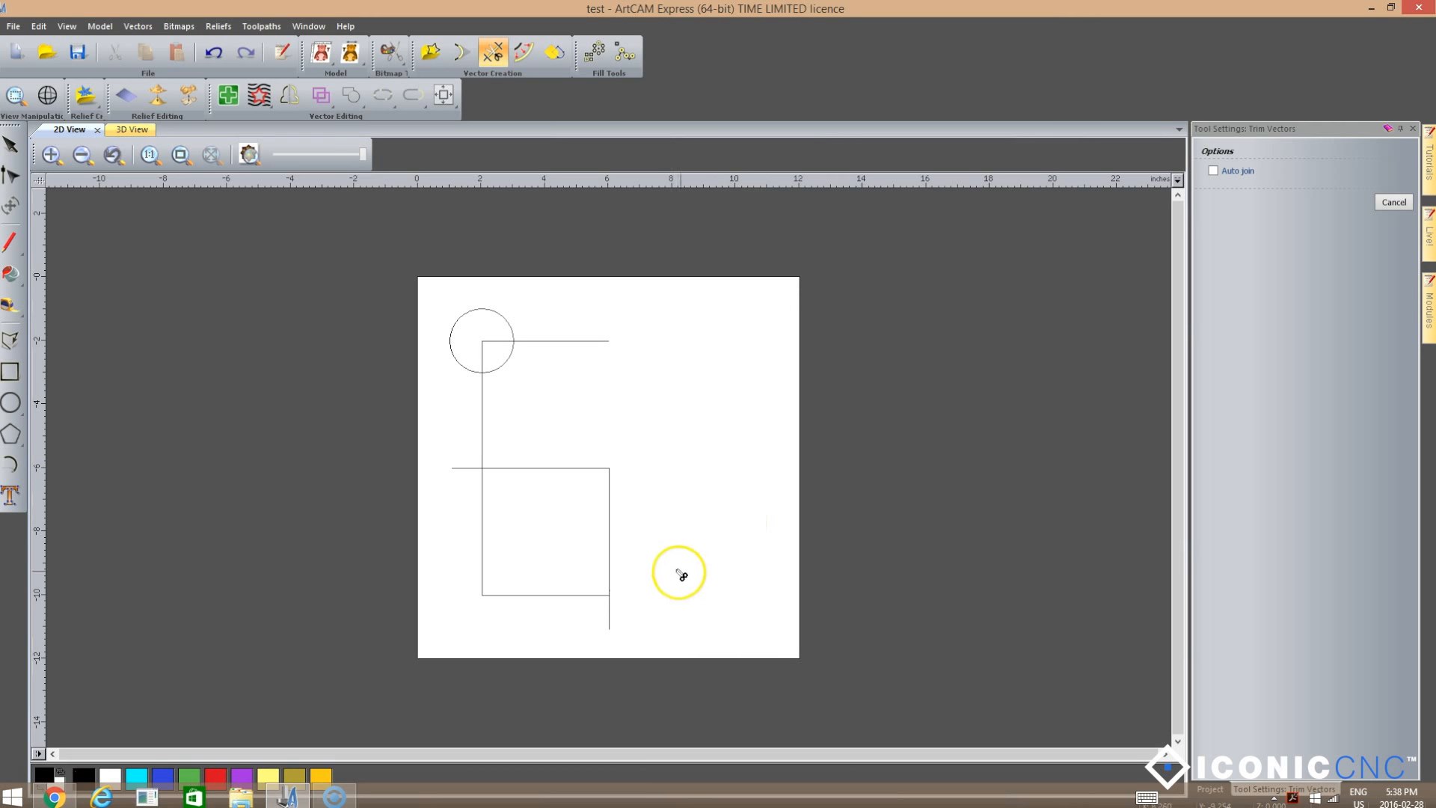
{"action": "left_click", "coordinate": [609, 615]}
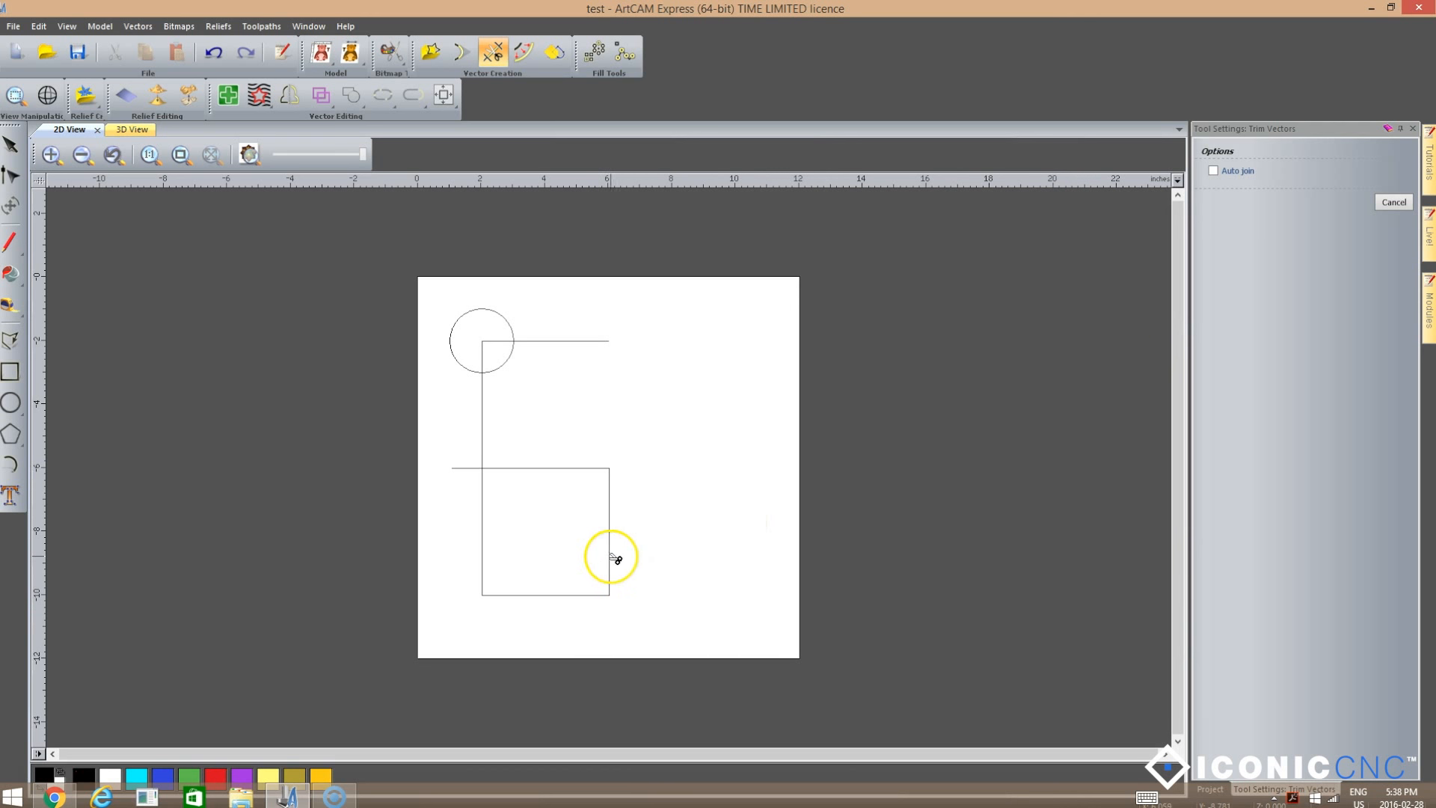
{"action": "left_click", "coordinate": [611, 558]}
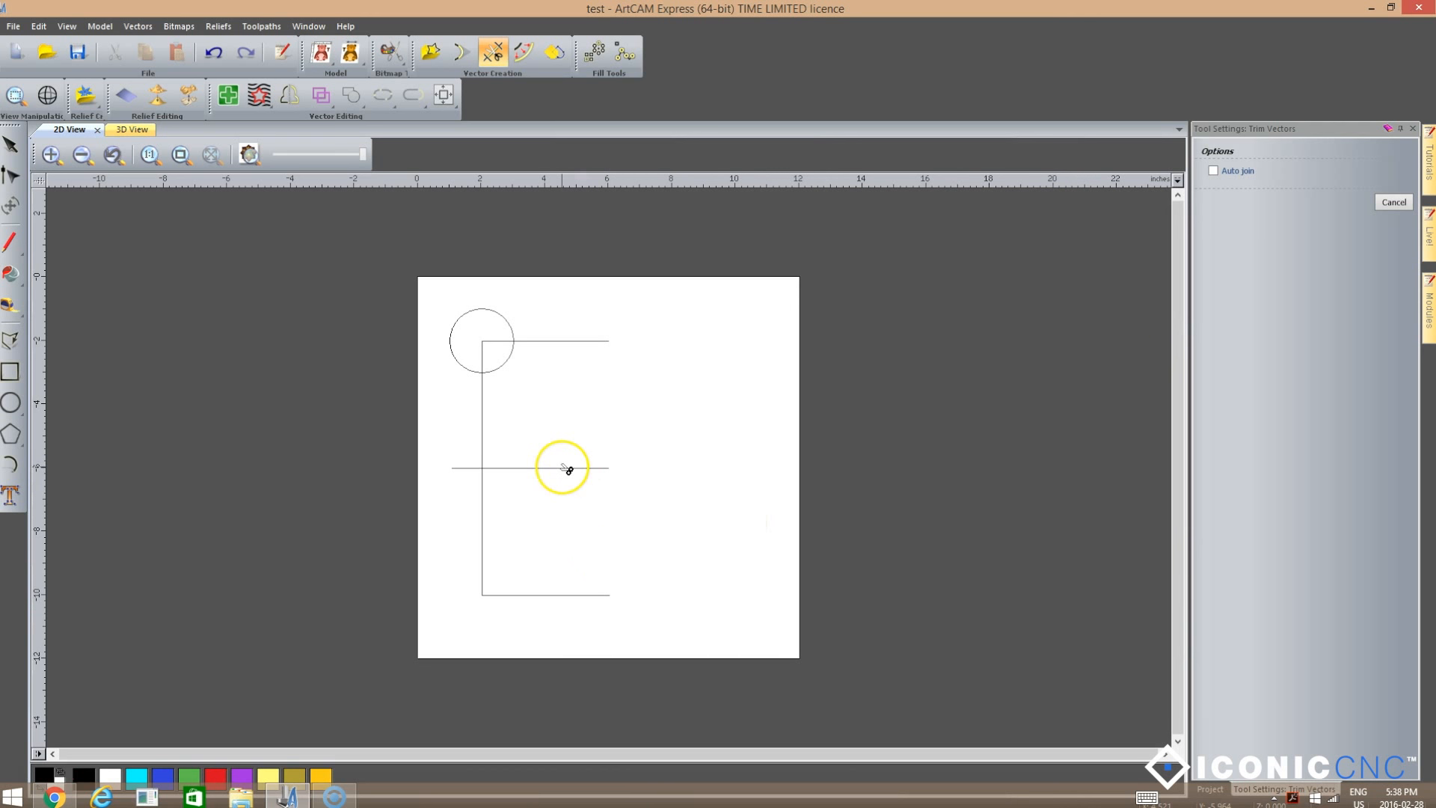
{"action": "left_click", "coordinate": [563, 469]}
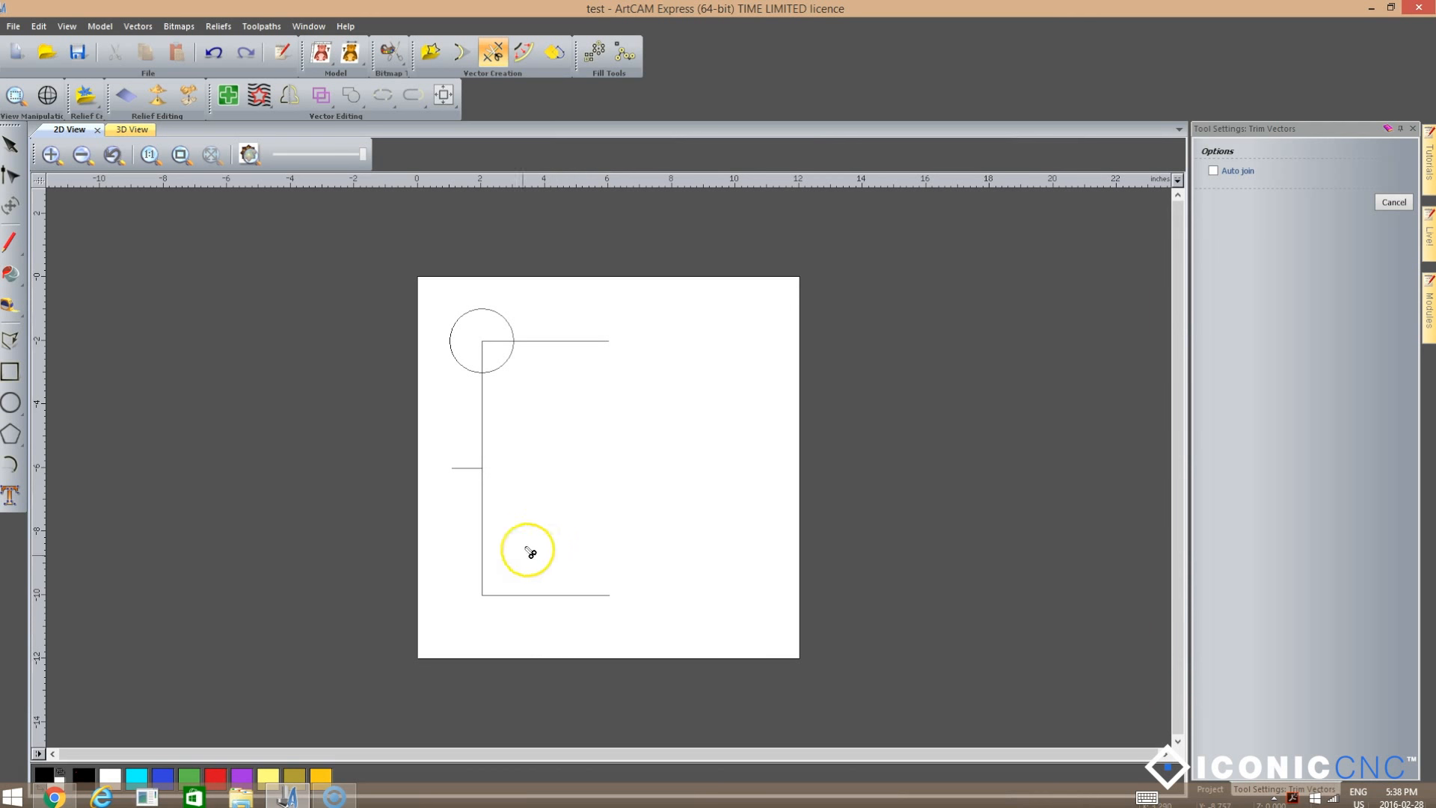
{"action": "left_click", "coordinate": [486, 537]}
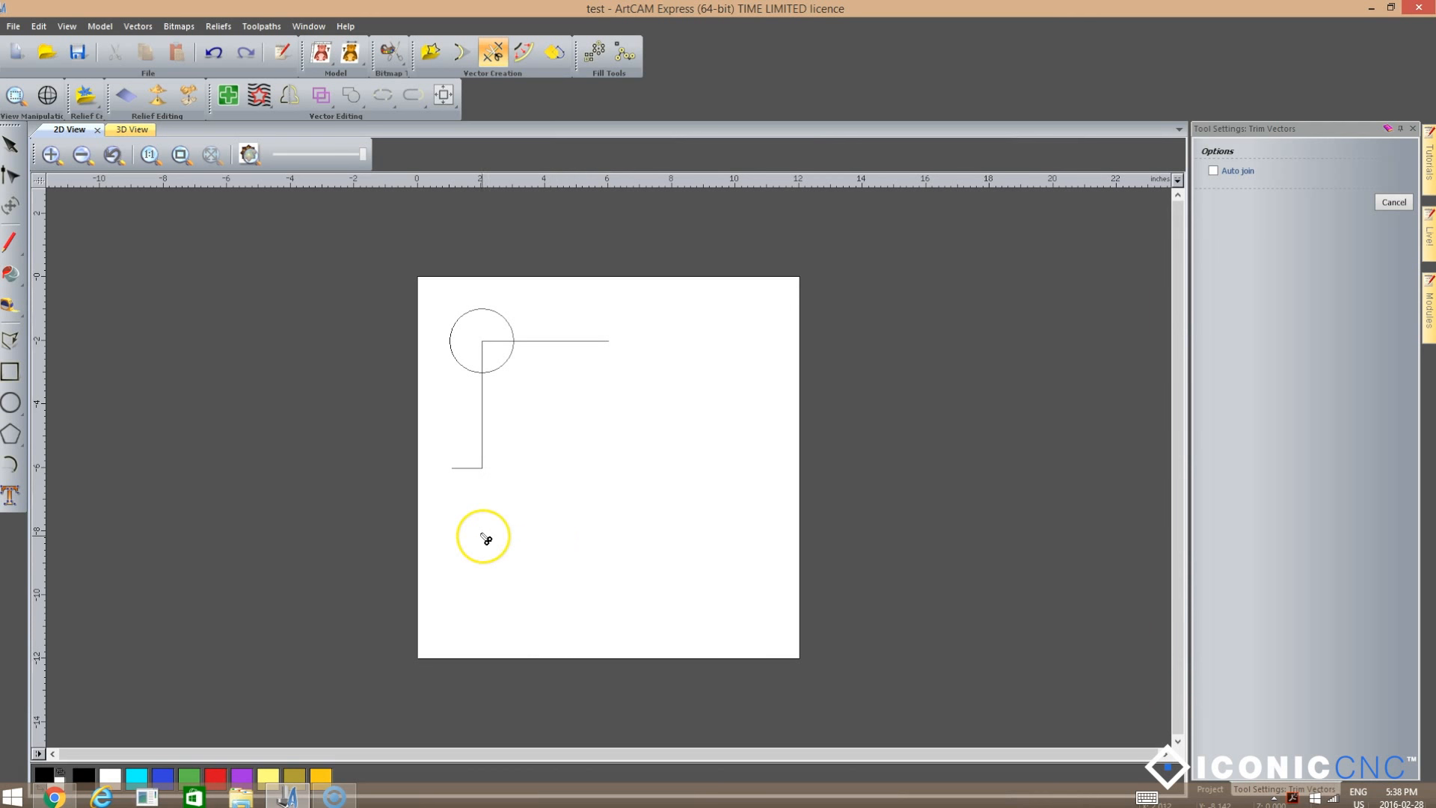
{"action": "left_click", "coordinate": [469, 470]}
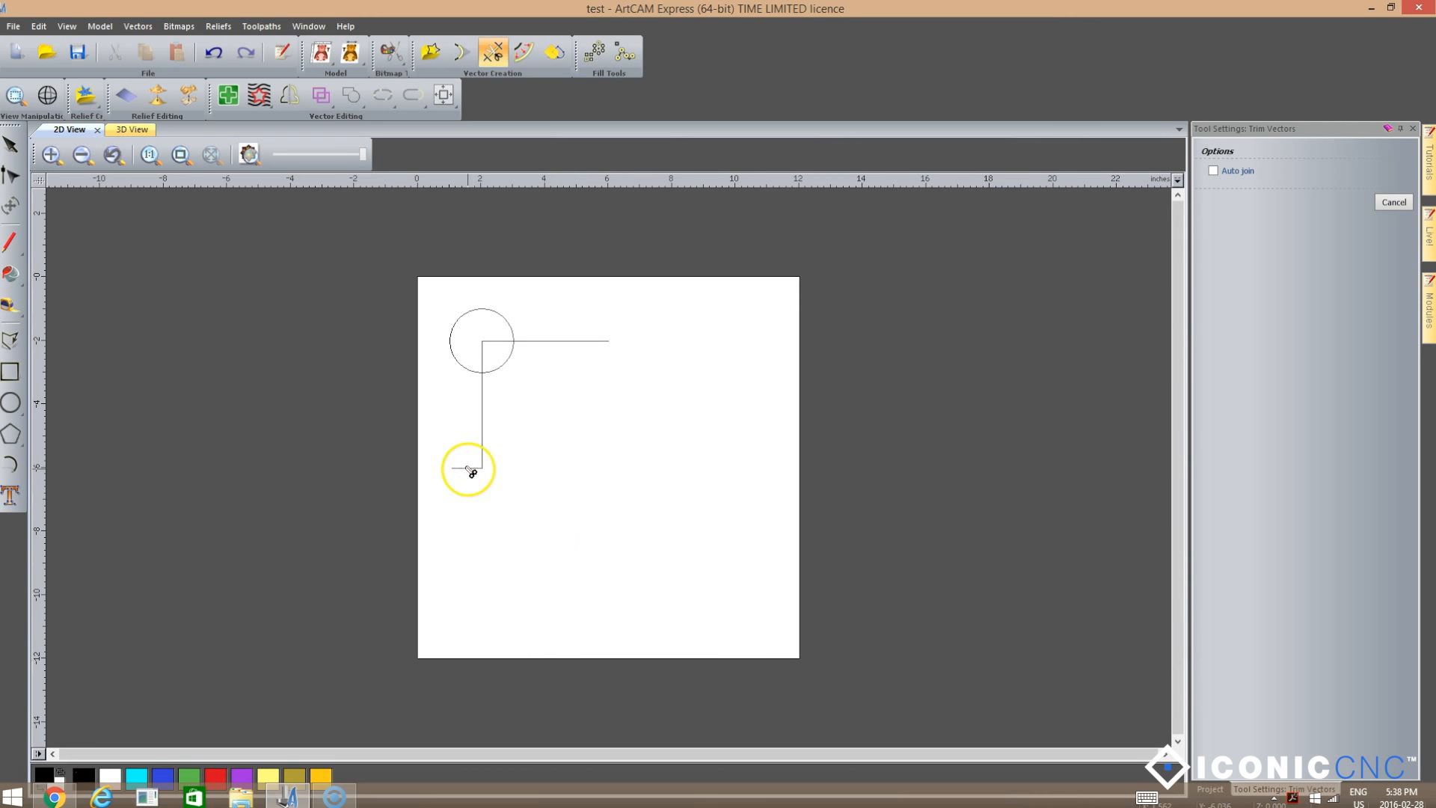
Trim the circle outside the square and the square's corner inside the circle, leaving a concave arc between two lines.
{"action": "left_click", "coordinate": [502, 331]}
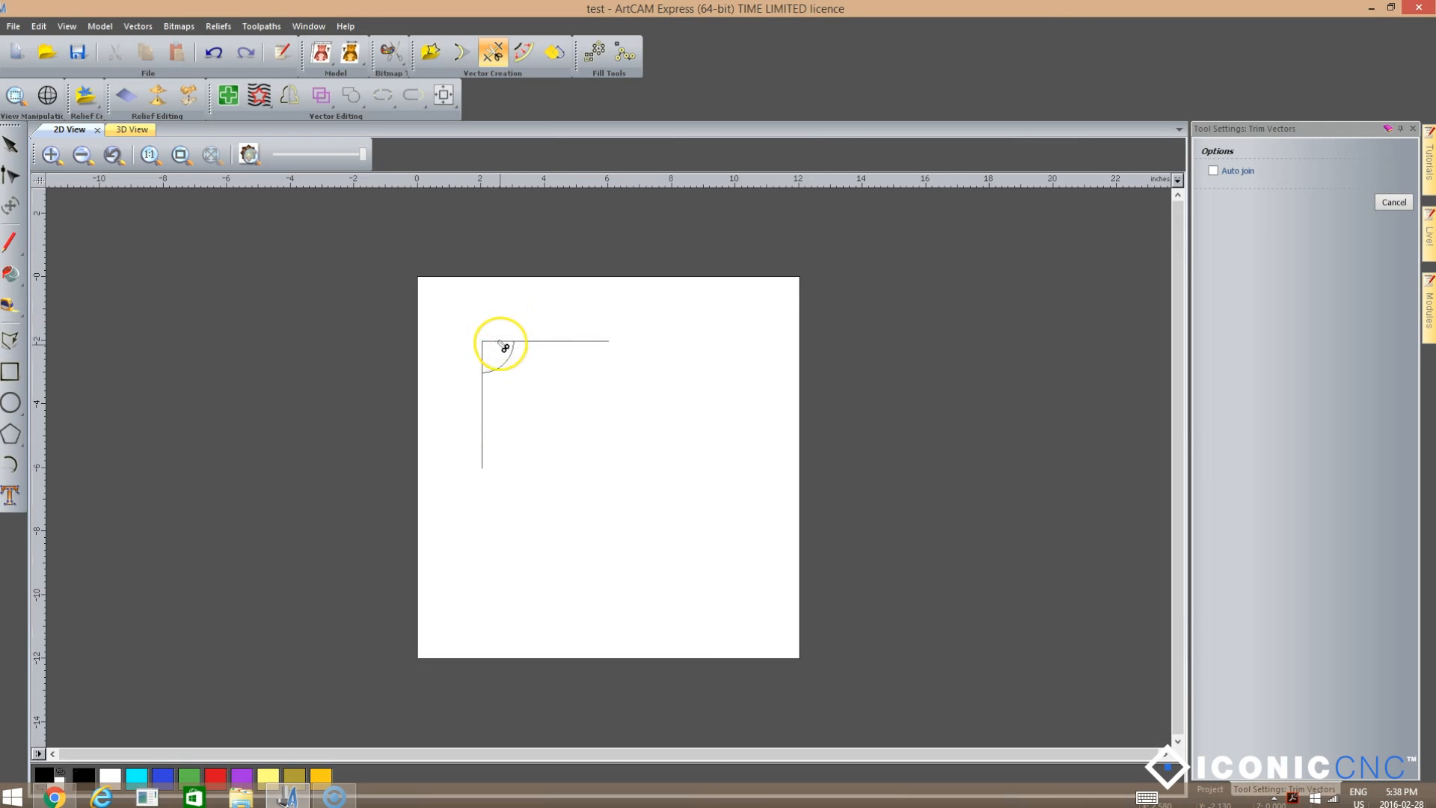
{"action": "left_click", "coordinate": [501, 341]}
{"action": "left_click", "coordinate": [483, 360]}
{"action": "left_click", "coordinate": [1395, 207]}
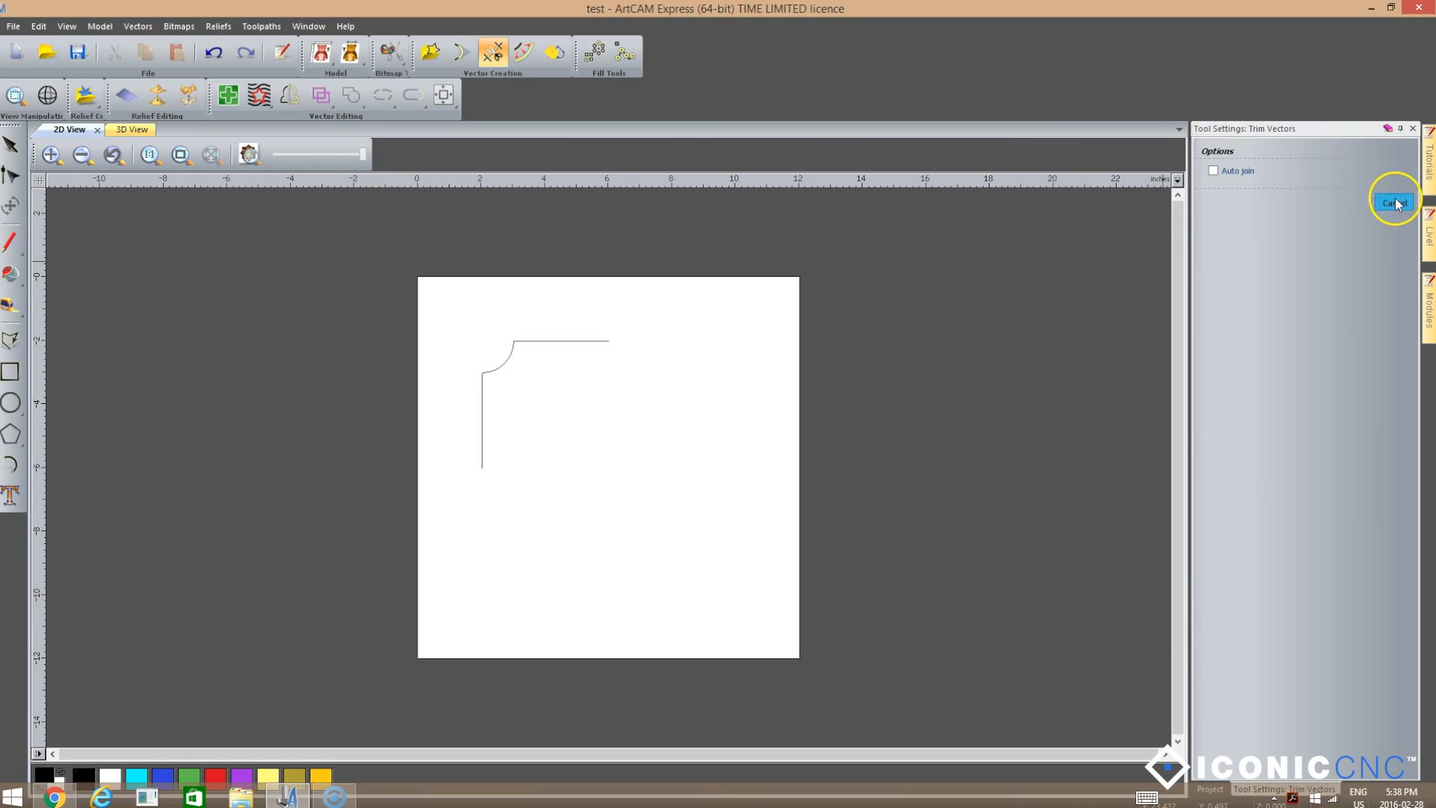
Select the horizontal line, corner arc and vertical line one at a time to check whether they are separate vectors.
{"action": "left_click", "coordinate": [553, 341]}
{"action": "left_click", "coordinate": [505, 362]}
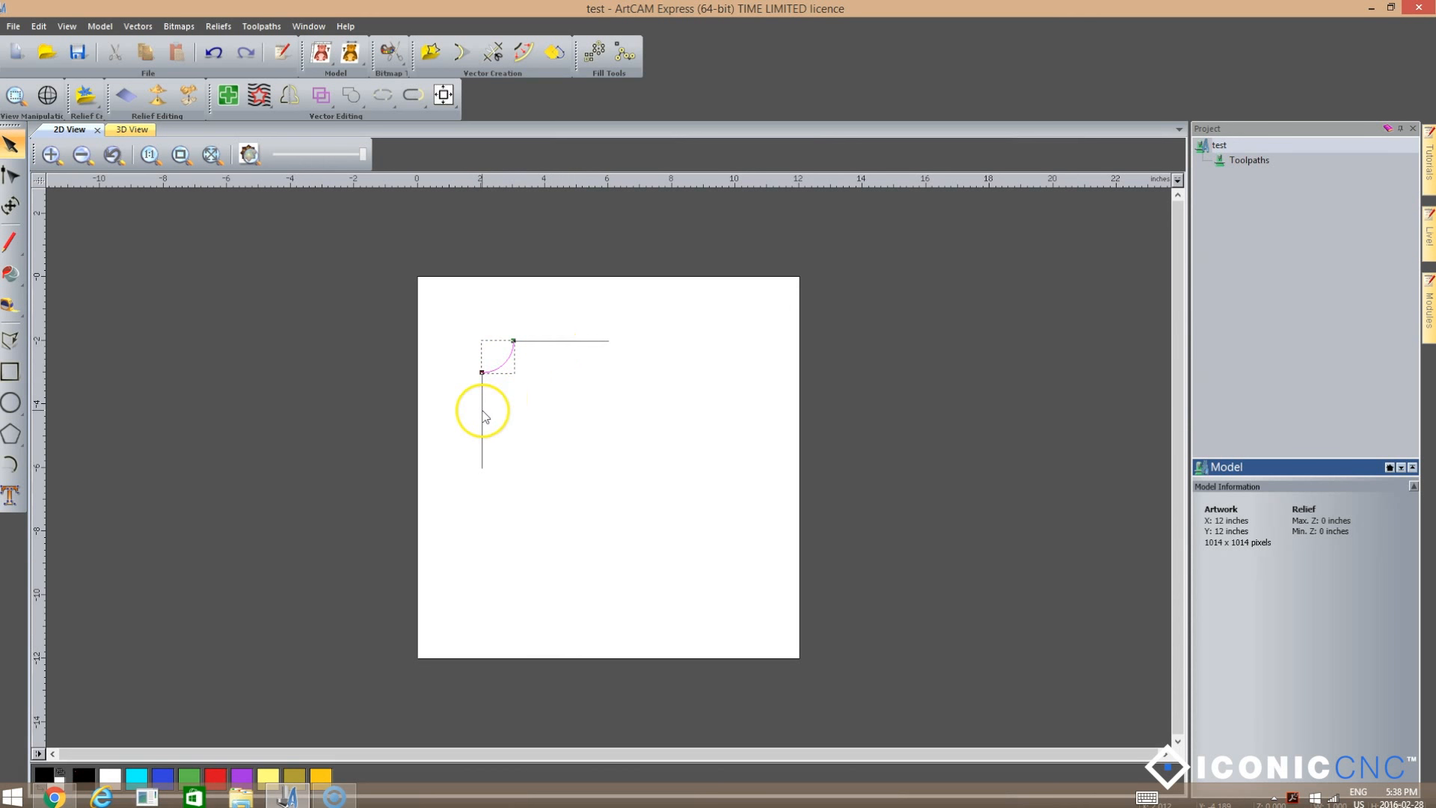
{"action": "left_click", "coordinate": [483, 413]}
{"action": "left_click", "coordinate": [462, 398]}
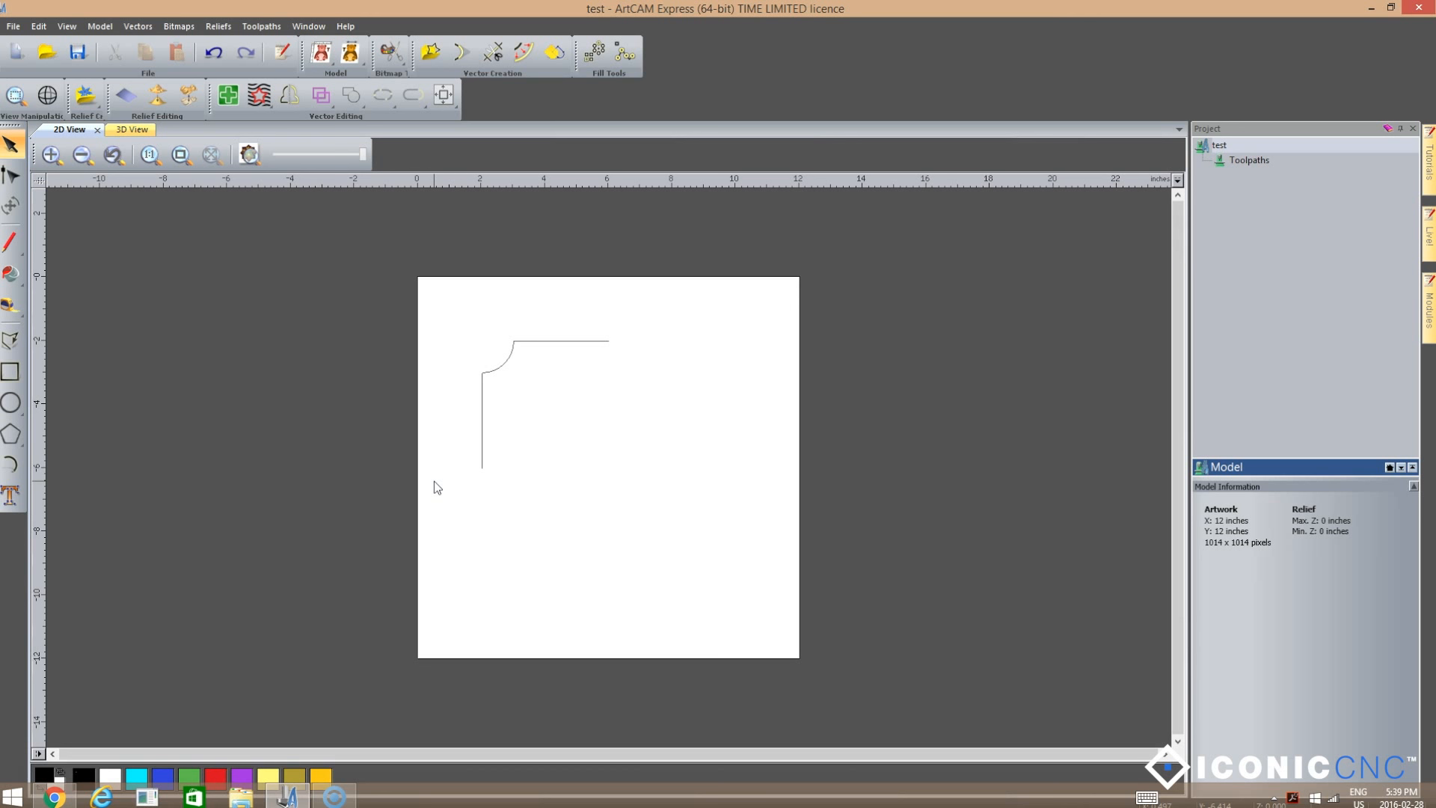
Try selecting the pieces of the corner profile together with selection windows around them.
{"action": "left_click", "coordinate": [461, 488]}
{"action": "left_click_drag", "start_coordinate": [438, 299], "coordinate": [733, 515]}
{"action": "left_click", "coordinate": [479, 507]}
{"action": "left_click_drag", "start_coordinate": [443, 301], "coordinate": [652, 507]}
{"action": "left_click_drag", "start_coordinate": [671, 524], "coordinate": [581, 528]}
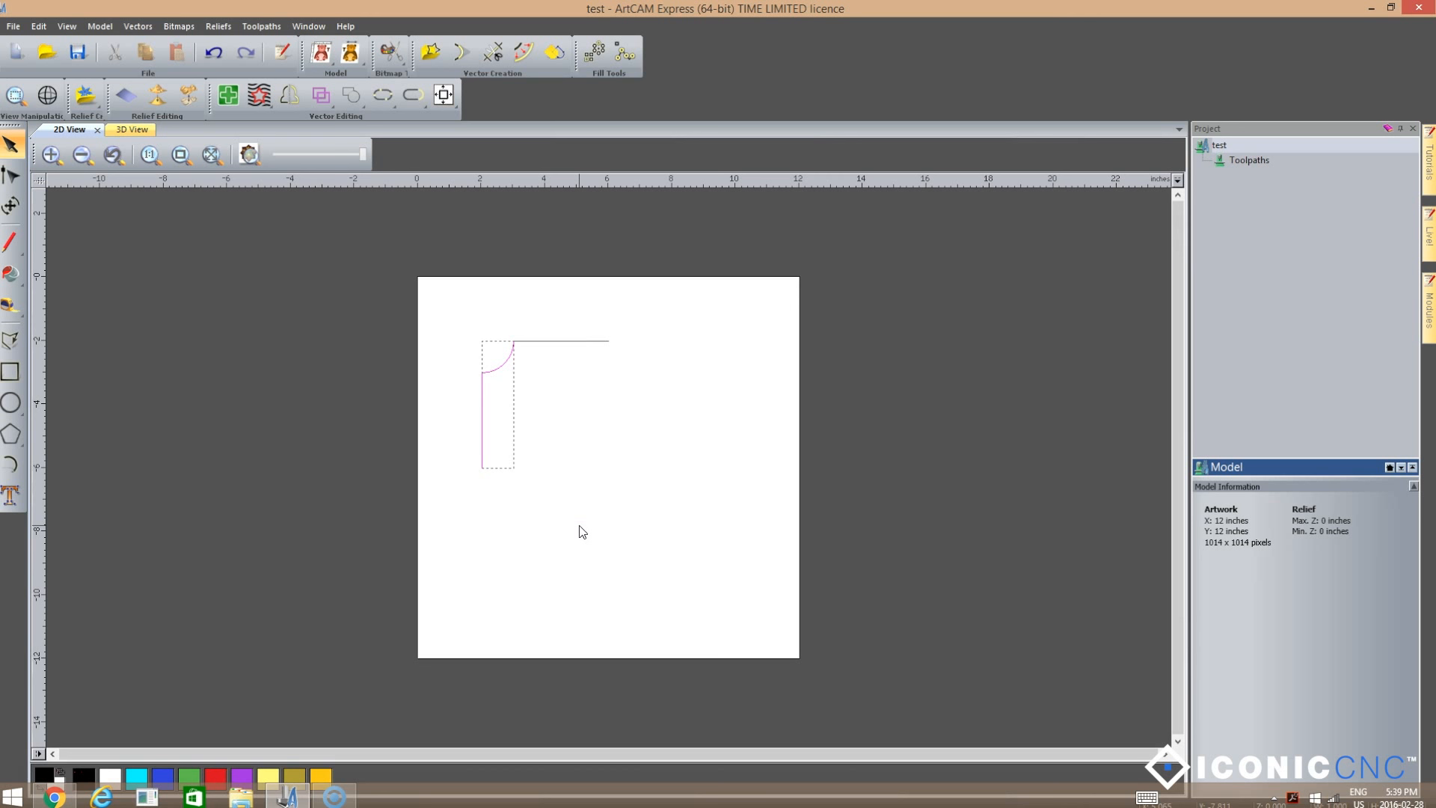
Select the whole corner profile and mirror a copy horizontally about its right side, keeping the original and leaving mirrored vectors unjoined.
{"action": "left_click_drag", "start_coordinate": [454, 312], "coordinate": [658, 512]}
{"action": "left_click", "coordinate": [290, 100]}
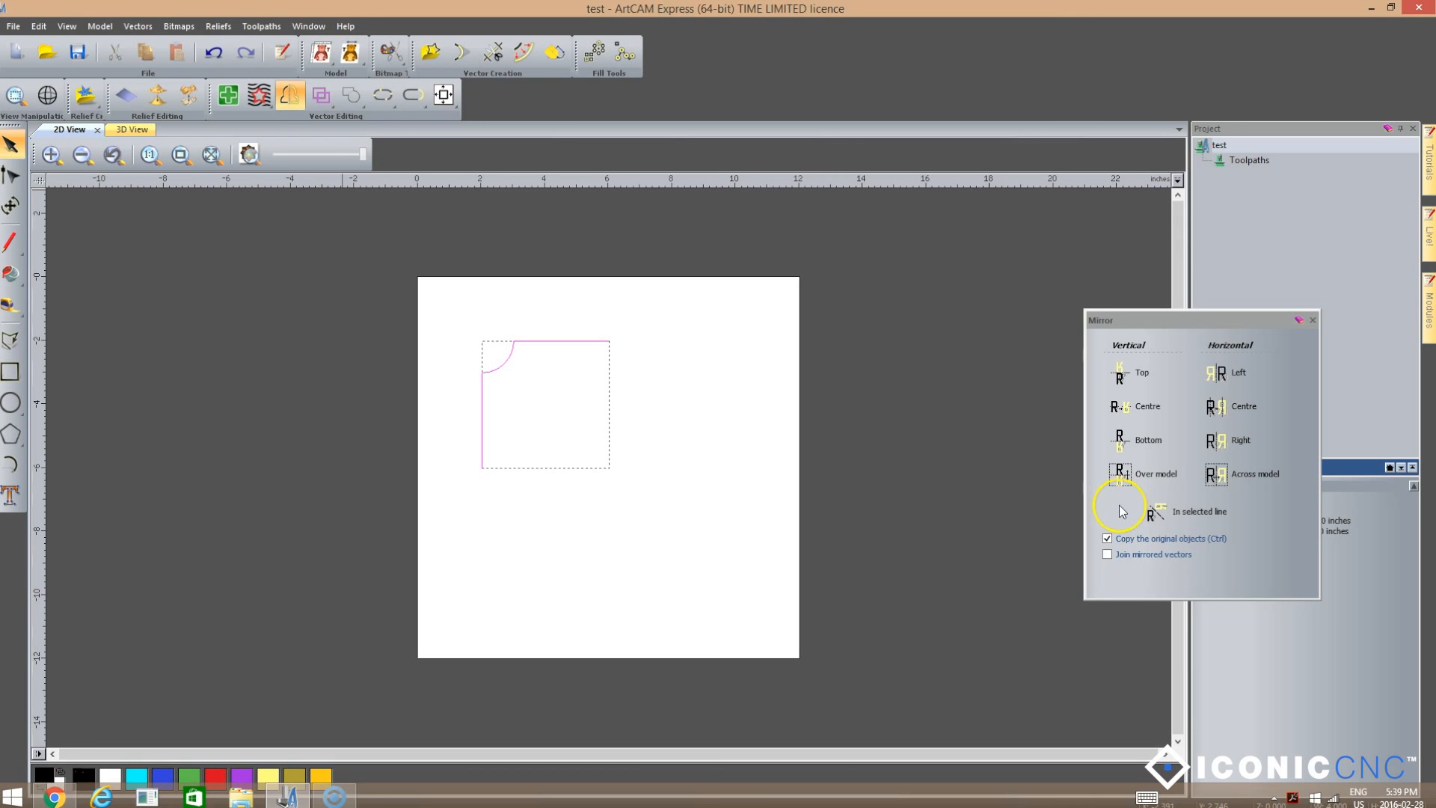
{"action": "left_click", "coordinate": [1109, 556]}
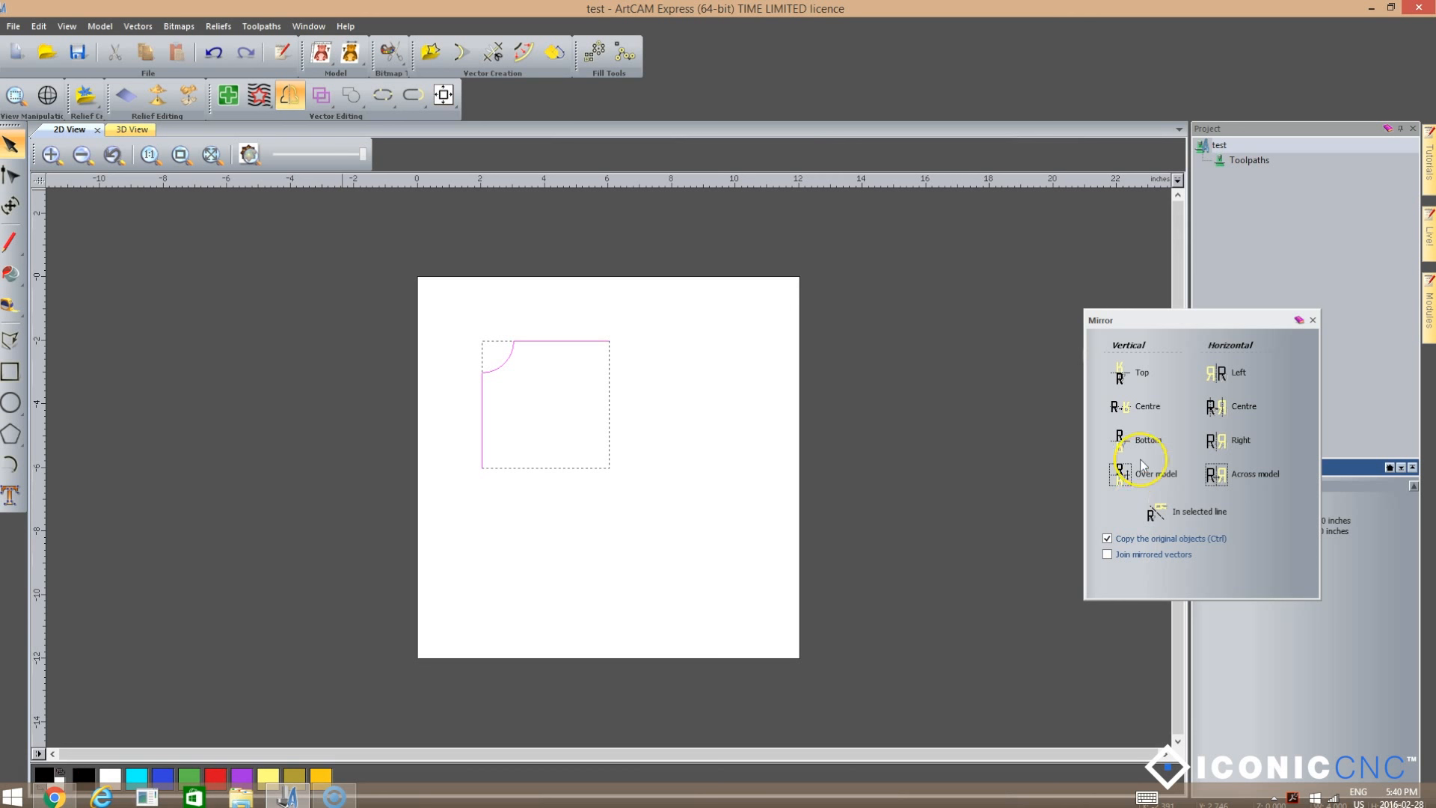
{"action": "left_click", "coordinate": [1242, 441]}
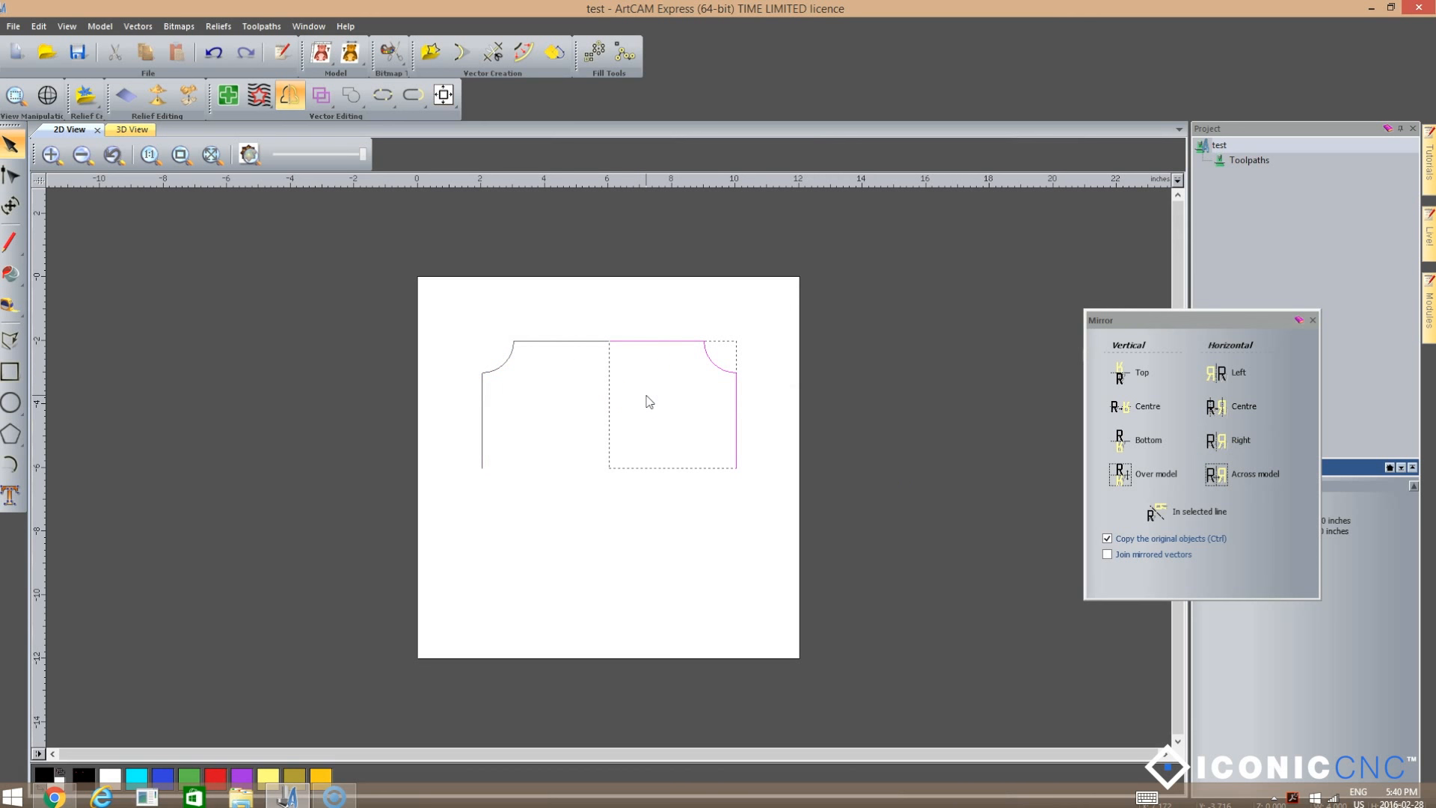
Select the complete upper half of the outline and mirror a copy vertically about its bottom.
{"action": "left_click_drag", "start_coordinate": [451, 313], "coordinate": [810, 513]}
{"action": "left_click", "coordinate": [1134, 437]}
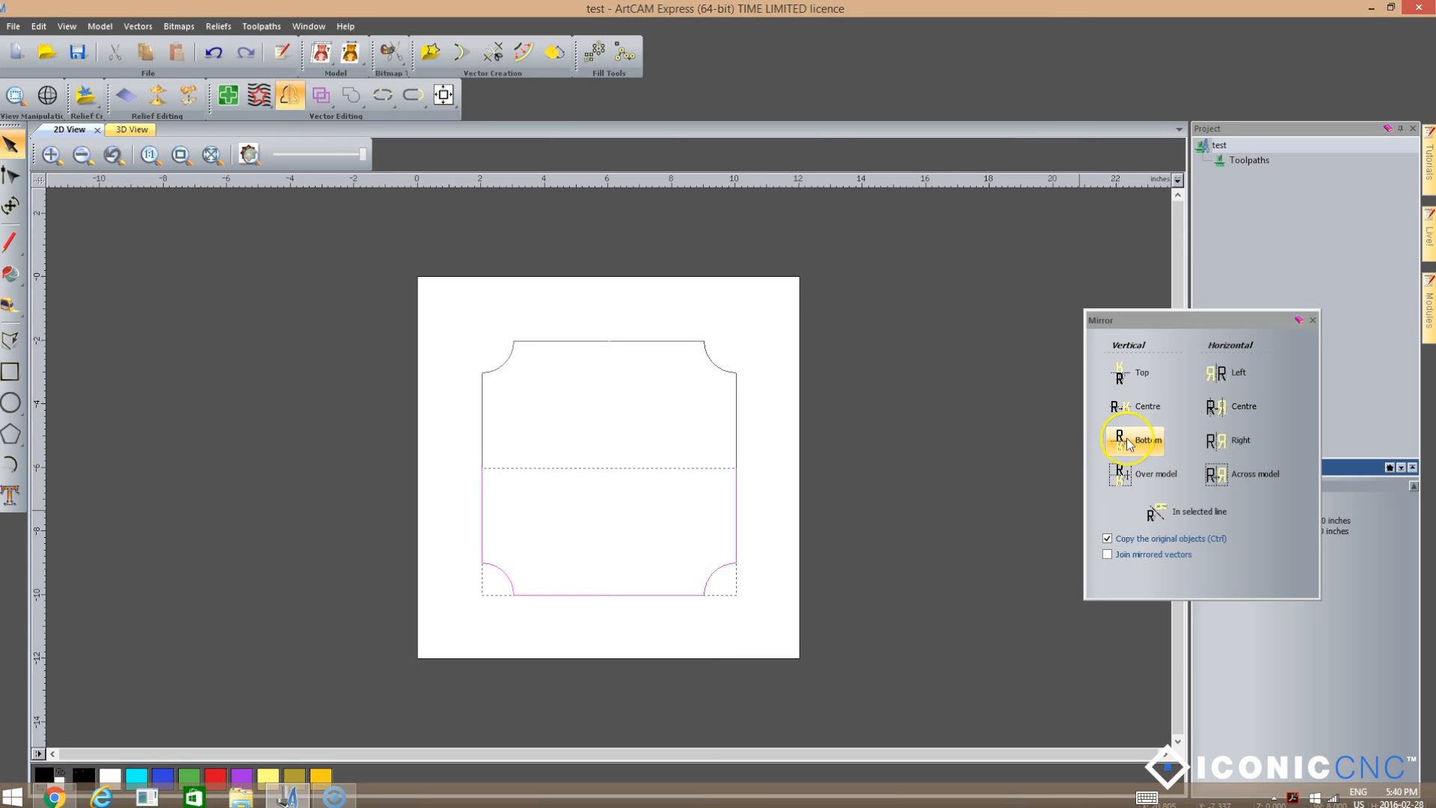
{"action": "left_click", "coordinate": [786, 552]}
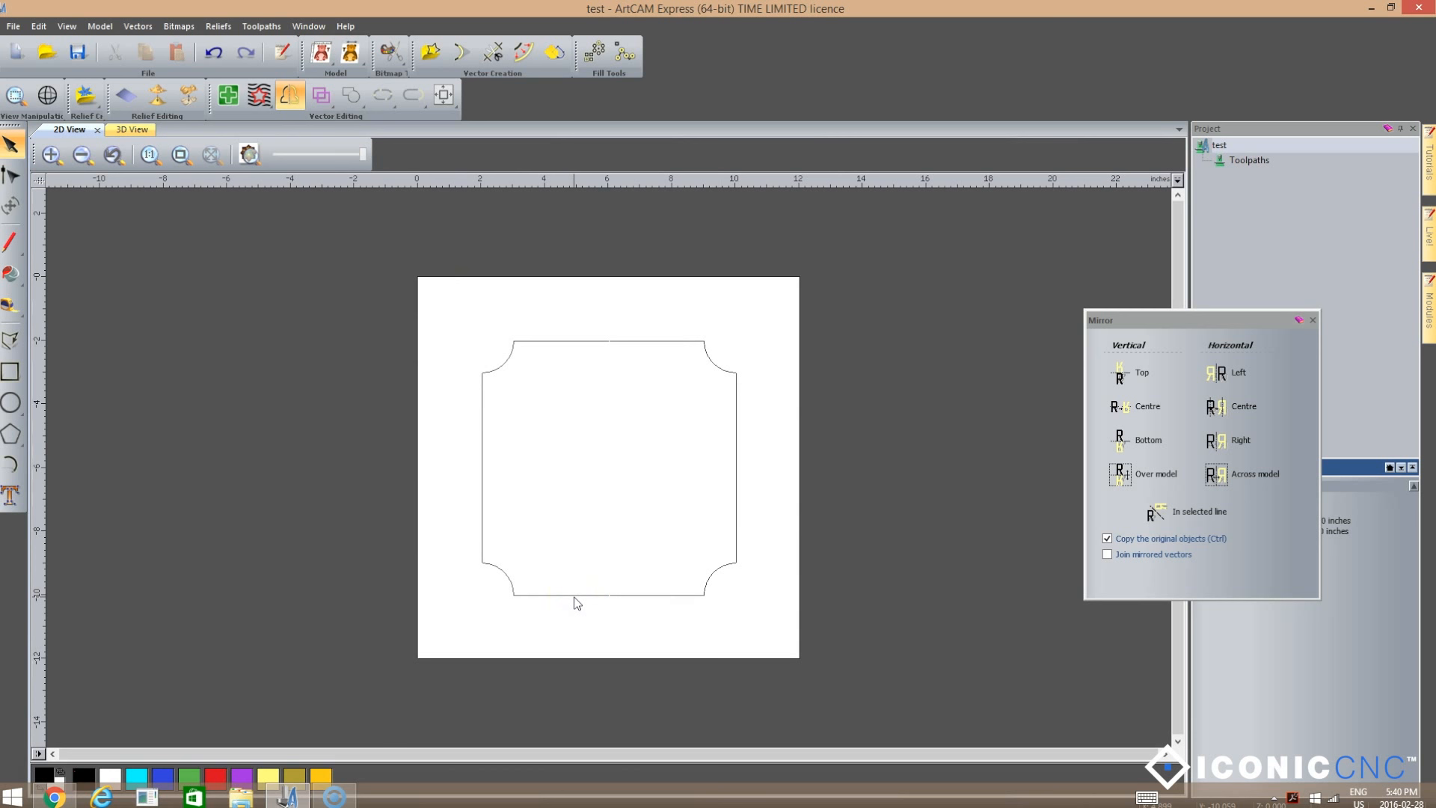
{"action": "left_click", "coordinate": [1313, 321]}
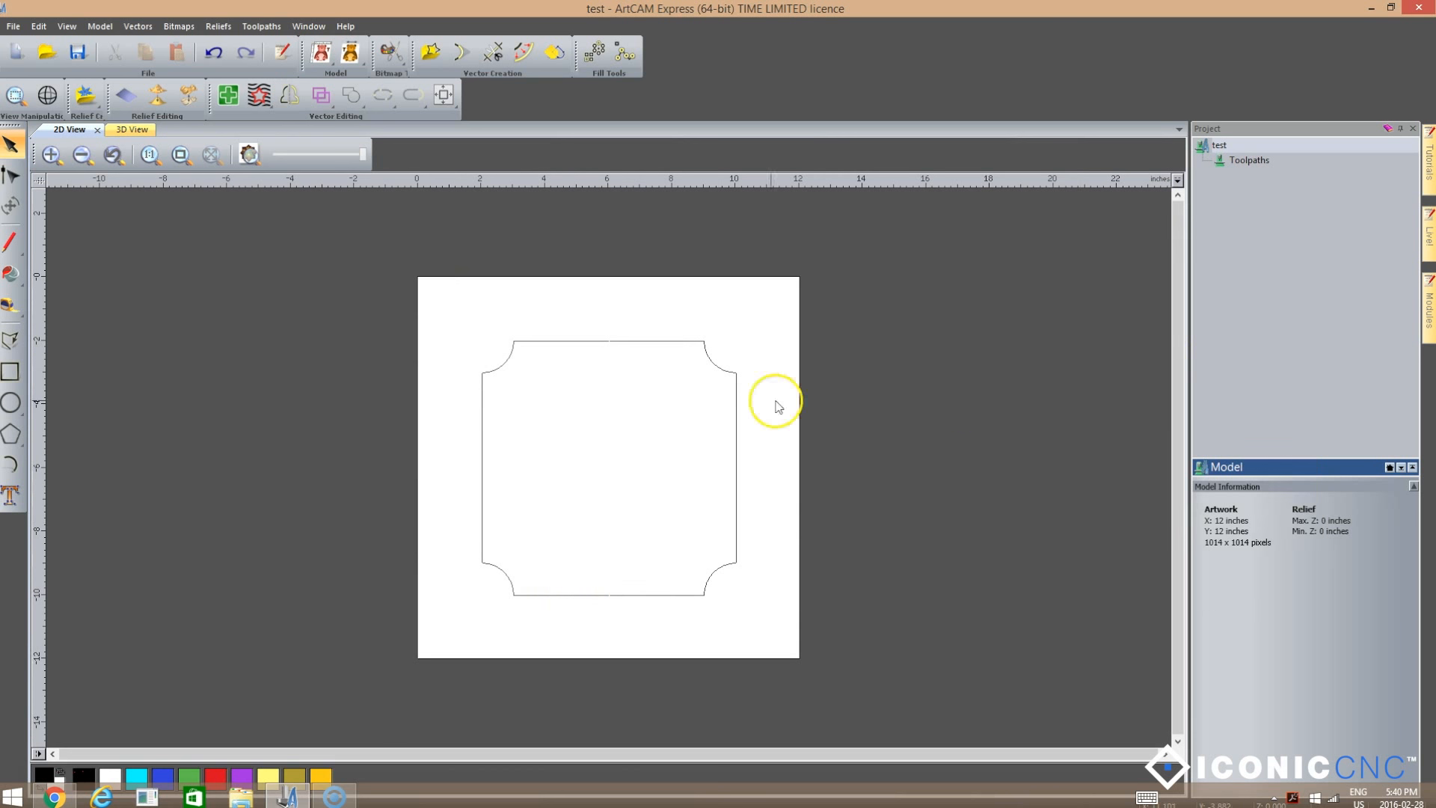
Select individual lines and corner arcs along the mirrored outline to check whether its segments are joined.
{"action": "left_click", "coordinate": [550, 342]}
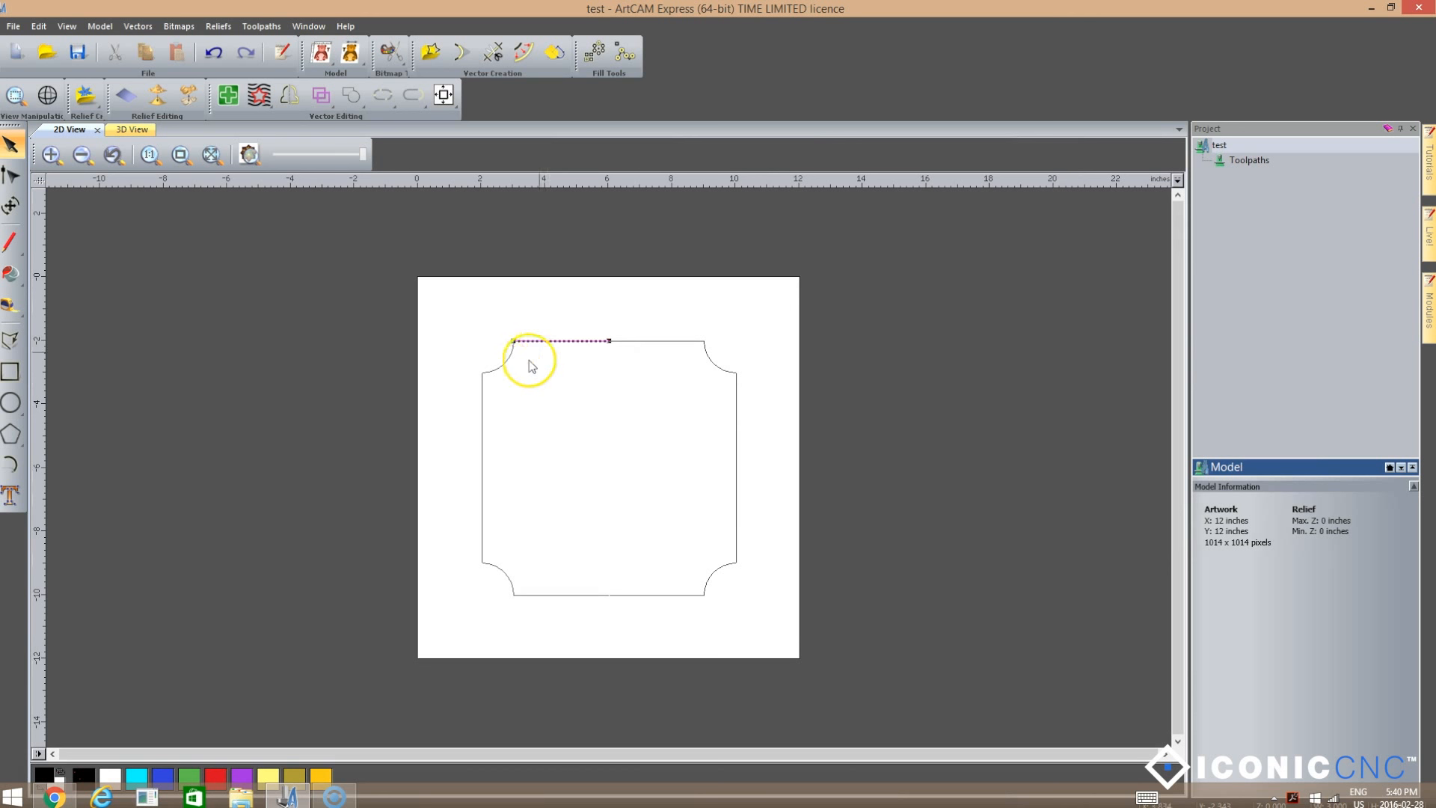
{"action": "left_click", "coordinate": [503, 363]}
{"action": "left_click", "coordinate": [487, 404]}
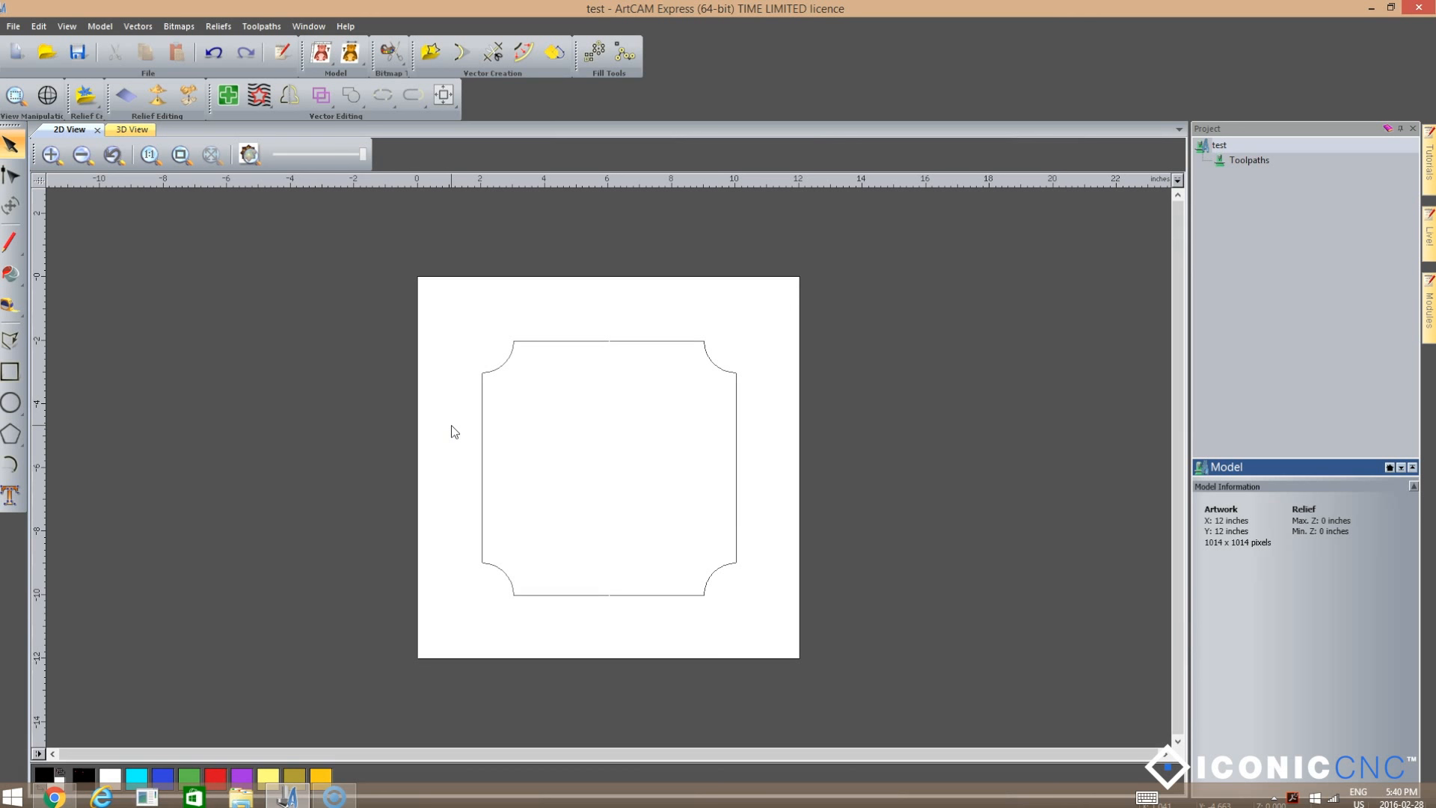
{"action": "left_click", "coordinate": [552, 343]}
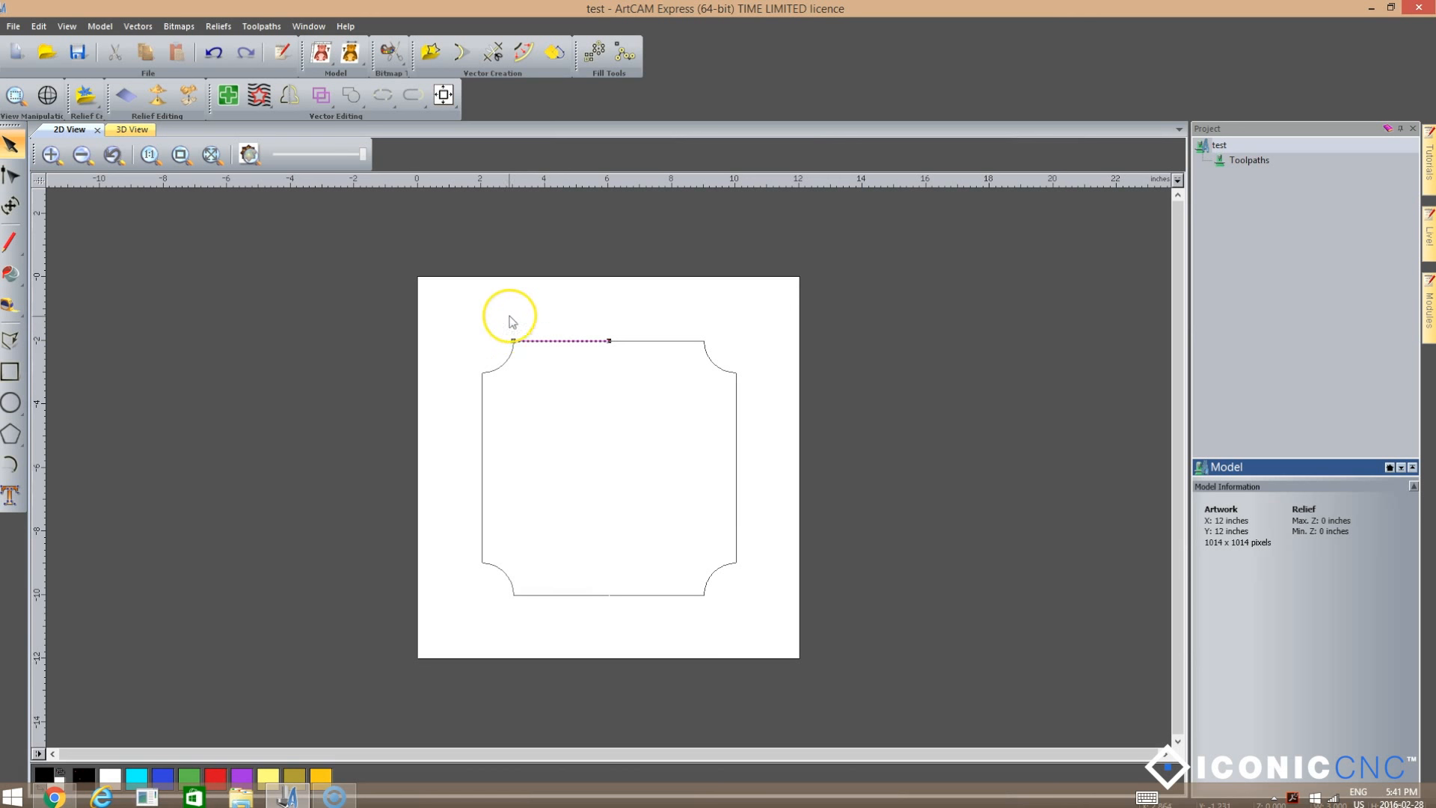
{"action": "left_click", "coordinate": [631, 341]}
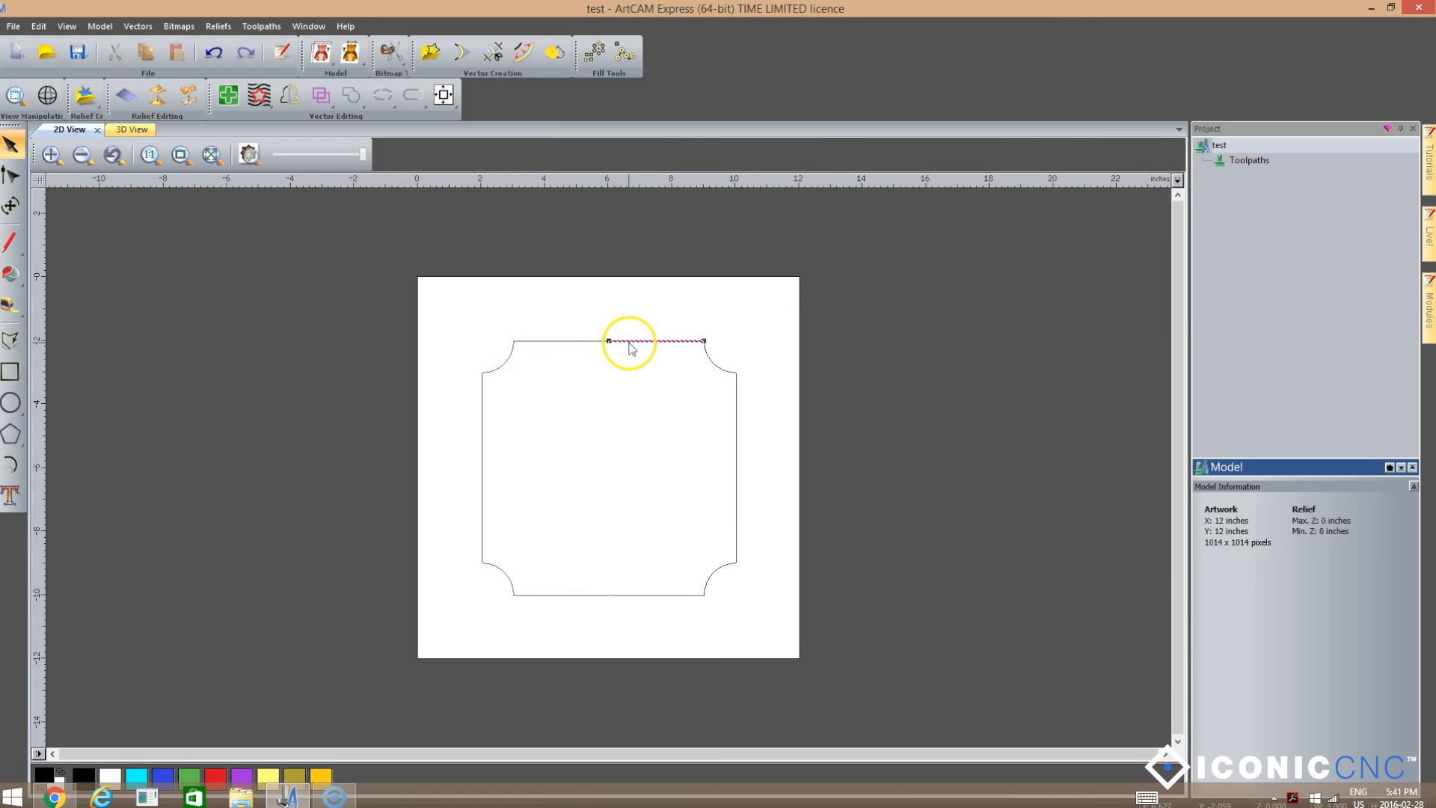
{"action": "left_click", "coordinate": [706, 353]}
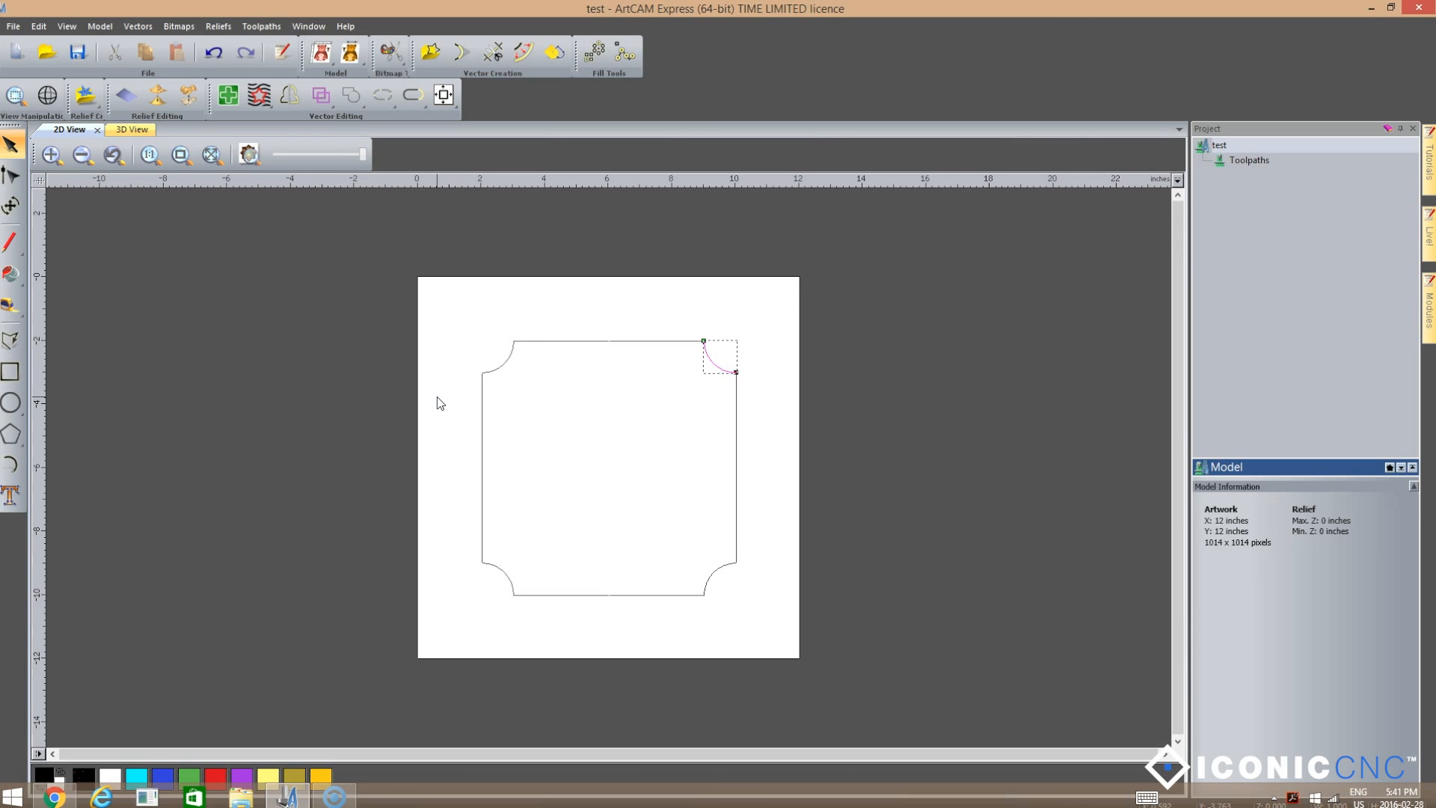
{"action": "left_click", "coordinate": [243, 415]}
{"action": "left_click", "coordinate": [448, 324]}
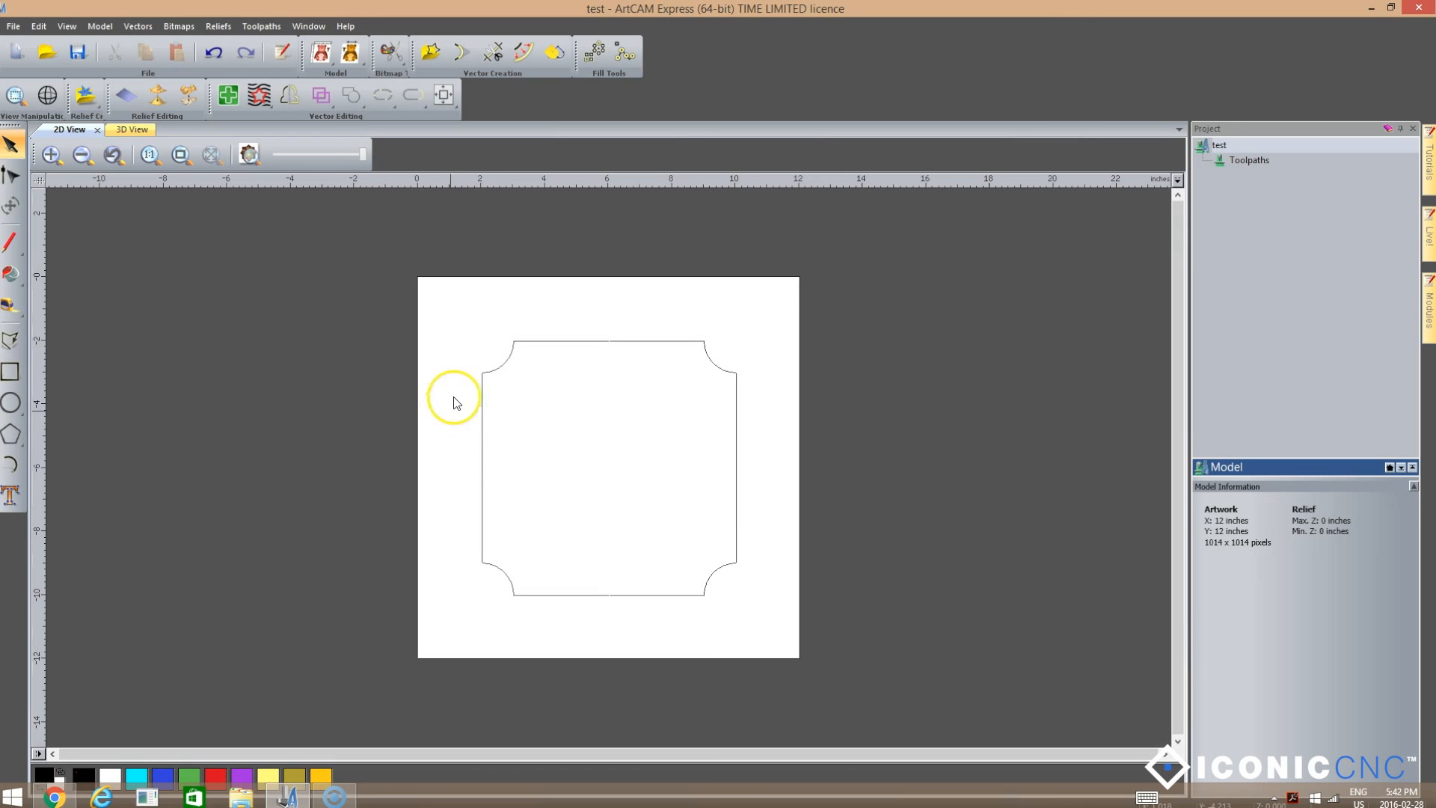
Select all segments of the mirrored outline and join them into one vector by coincident nodes, using a 0.001-inch tolerance.
{"action": "left_click_drag", "start_coordinate": [604, 543], "coordinate": [806, 633]}
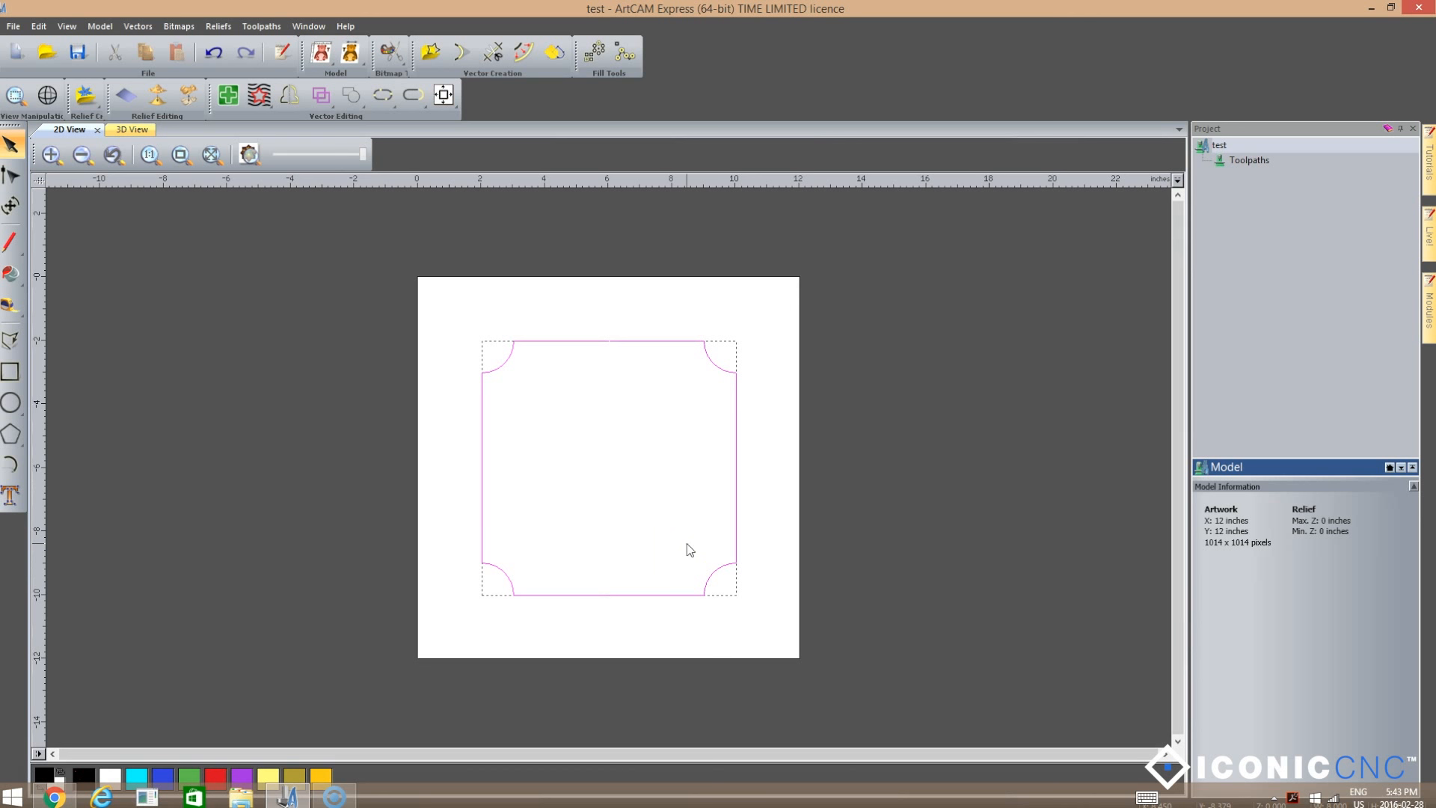
{"action": "left_click", "coordinate": [383, 98]}
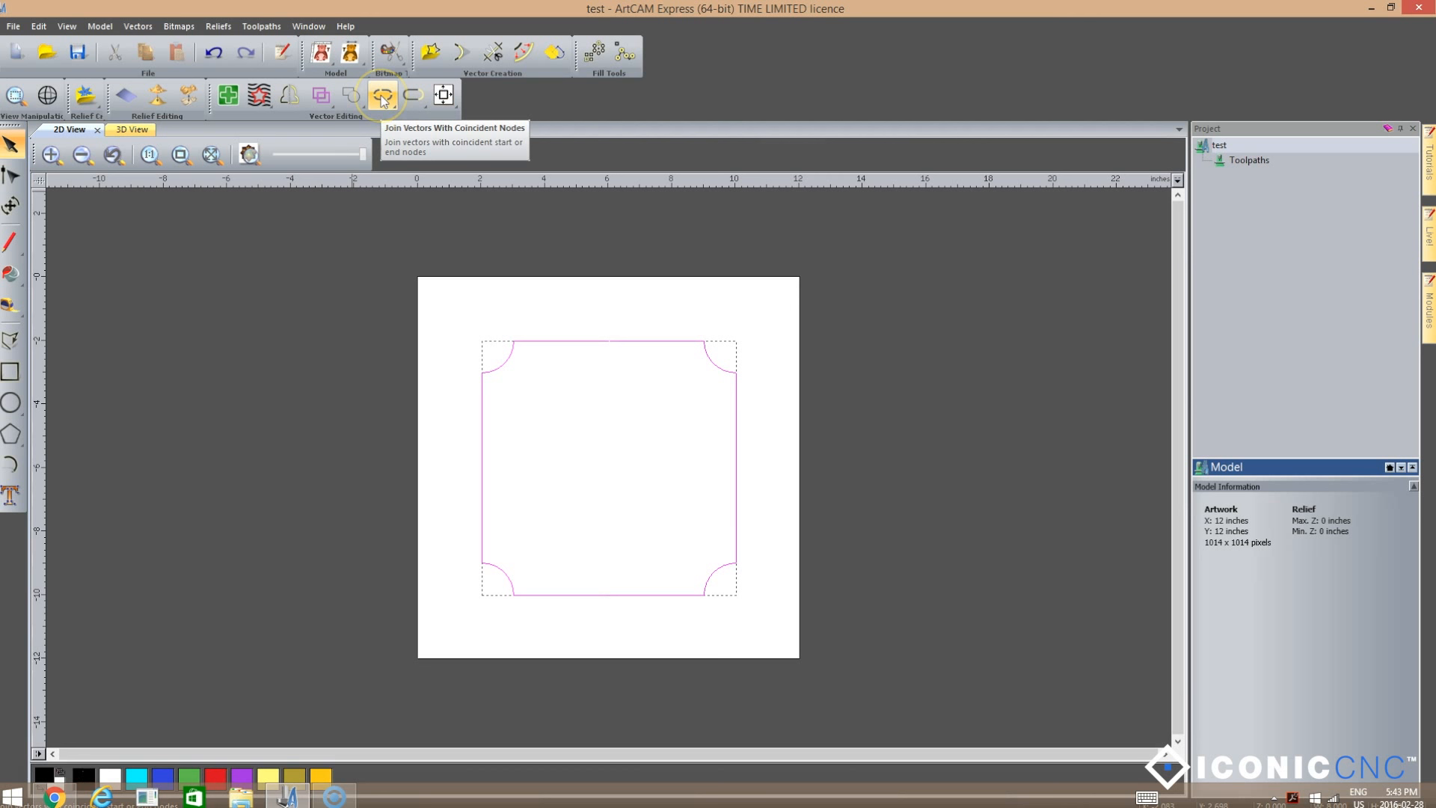
{"action": "left_click", "coordinate": [382, 98]}
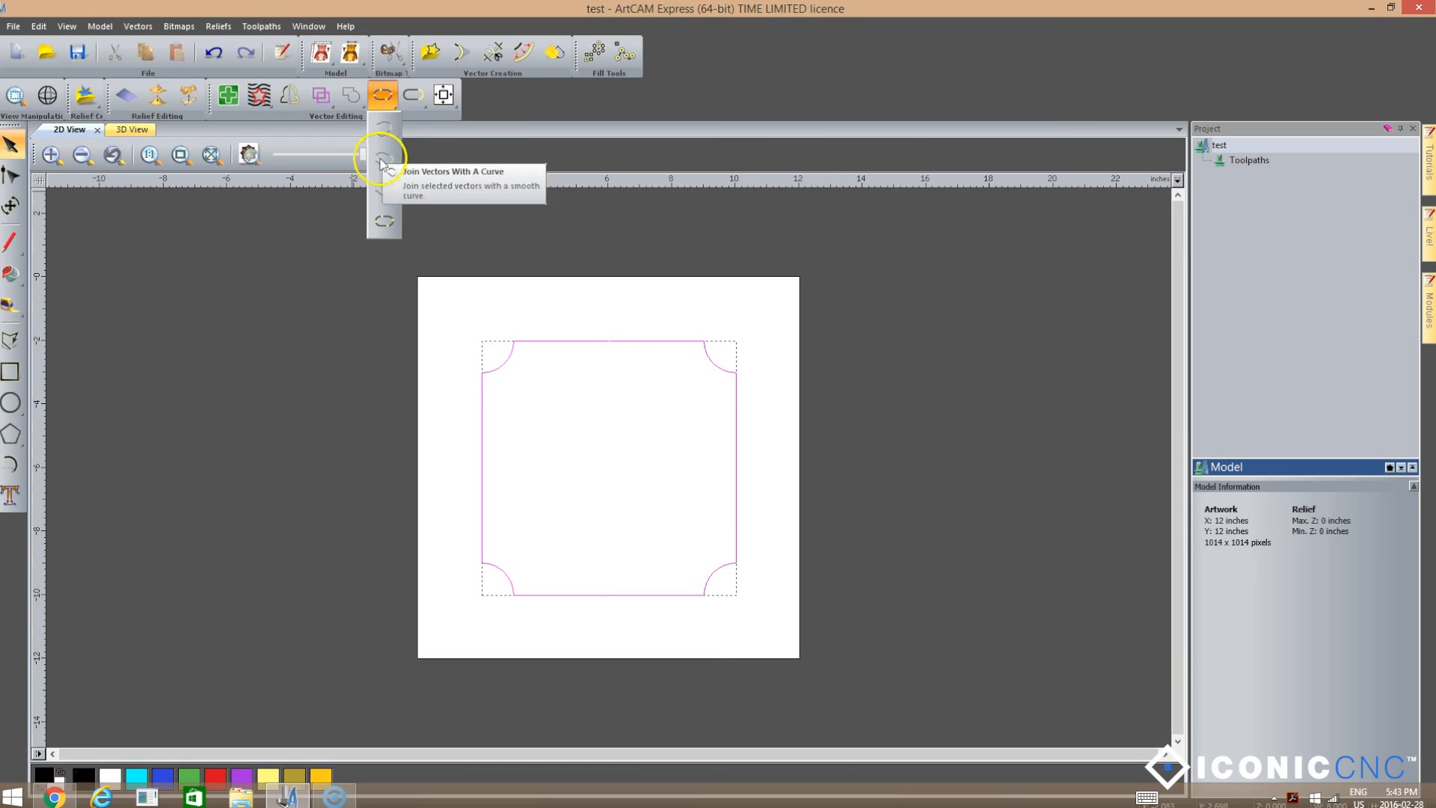
{"action": "left_click", "coordinate": [379, 195]}
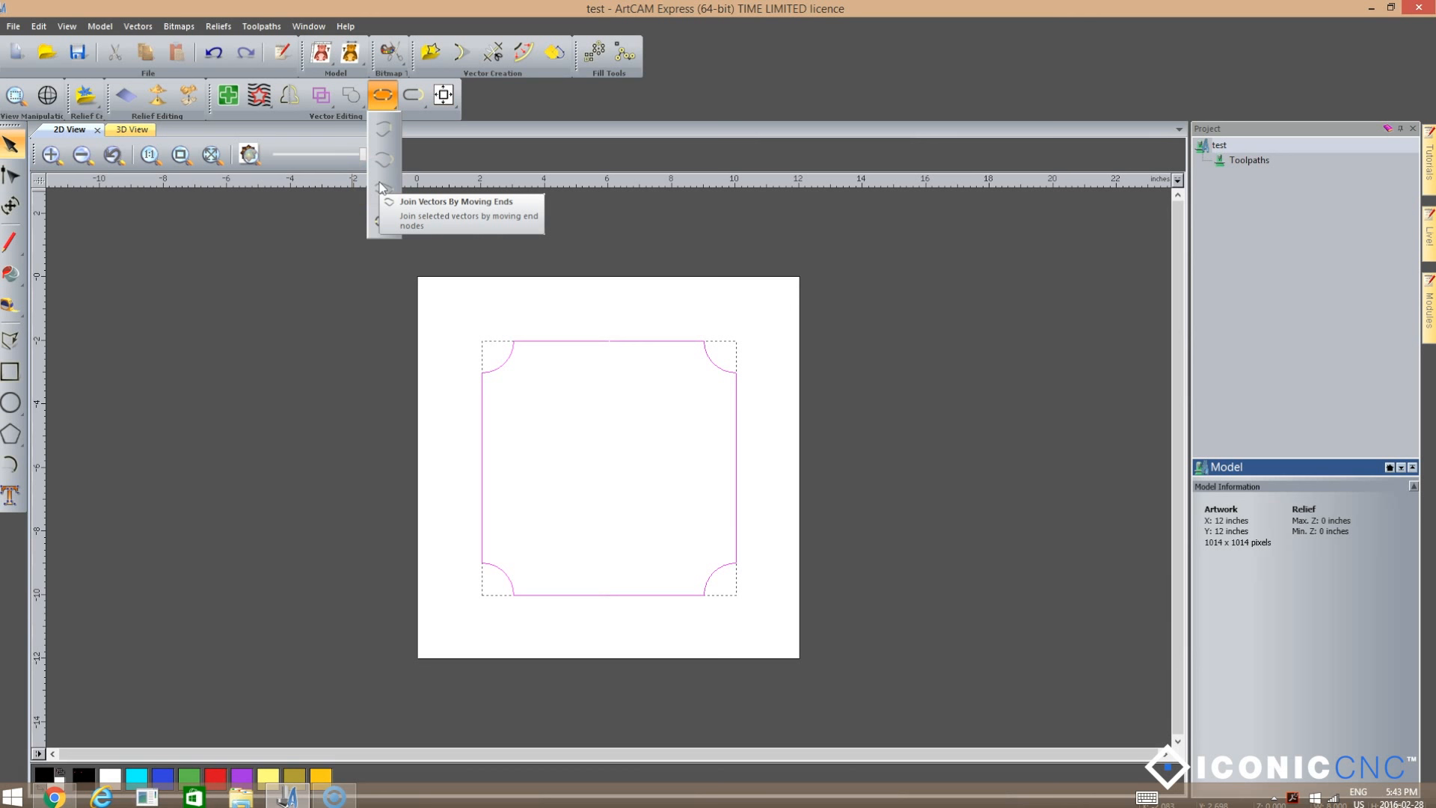
{"action": "left_click", "coordinate": [389, 134]}
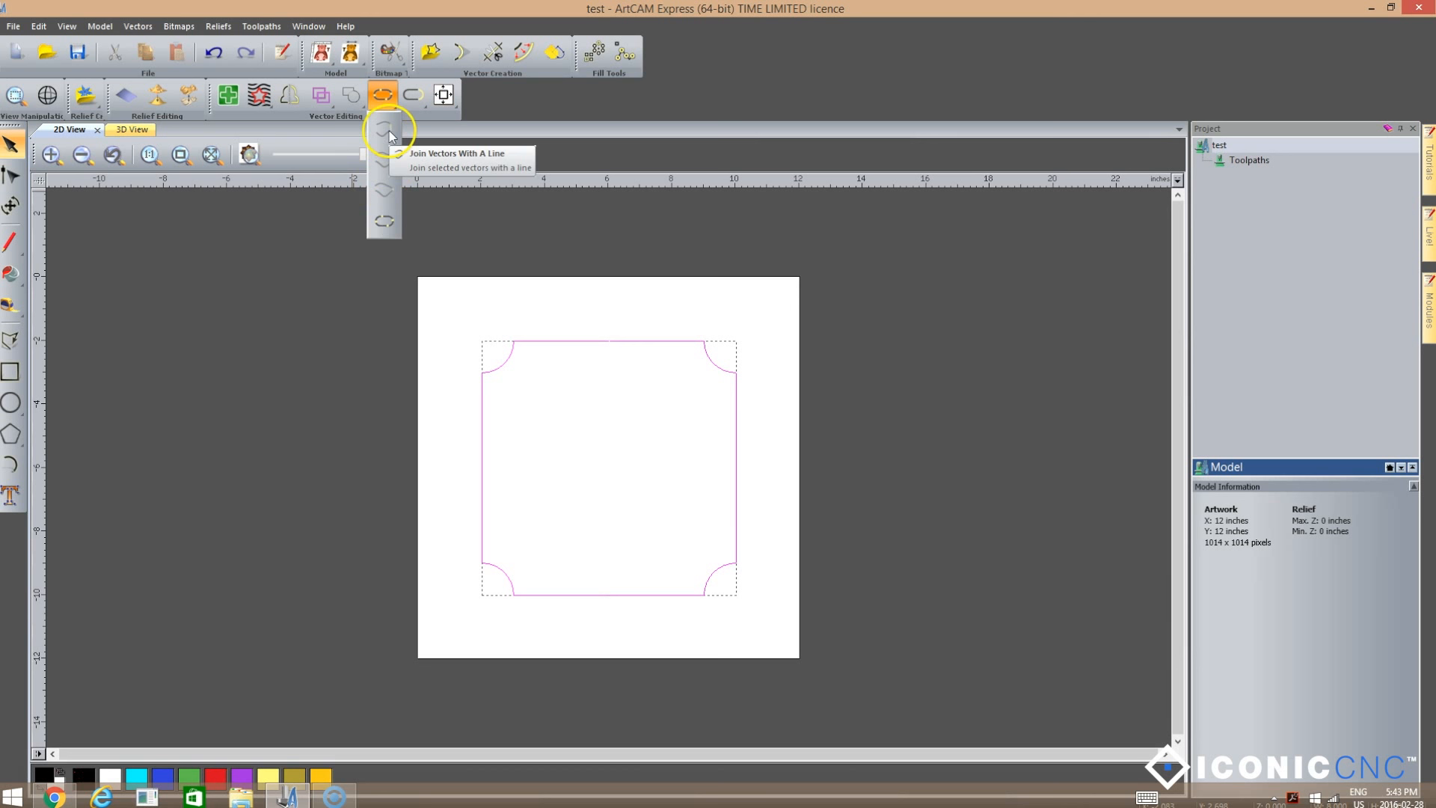
{"action": "left_click", "coordinate": [383, 222]}
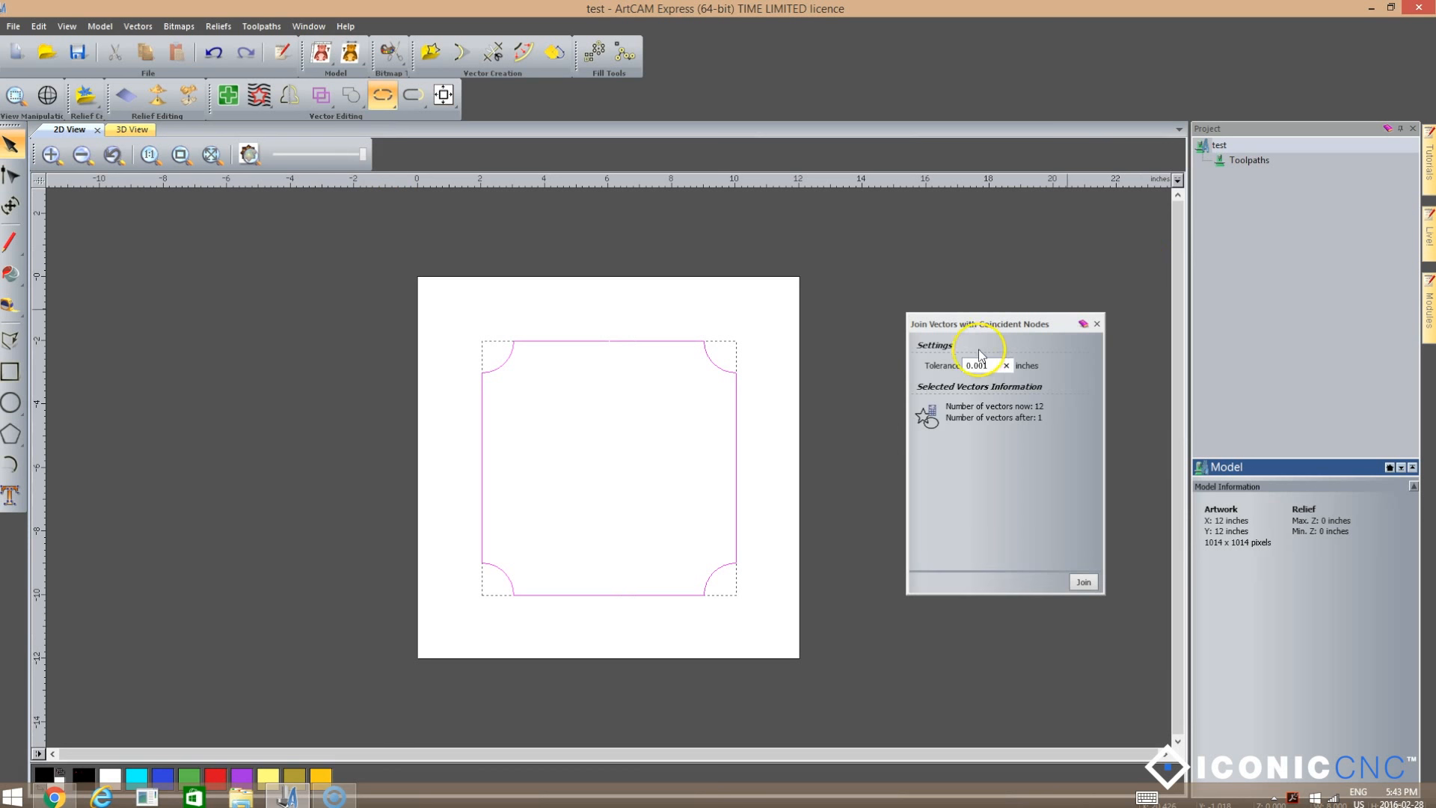
{"action": "left_click_drag", "start_coordinate": [1045, 329], "coordinate": [1009, 204]}
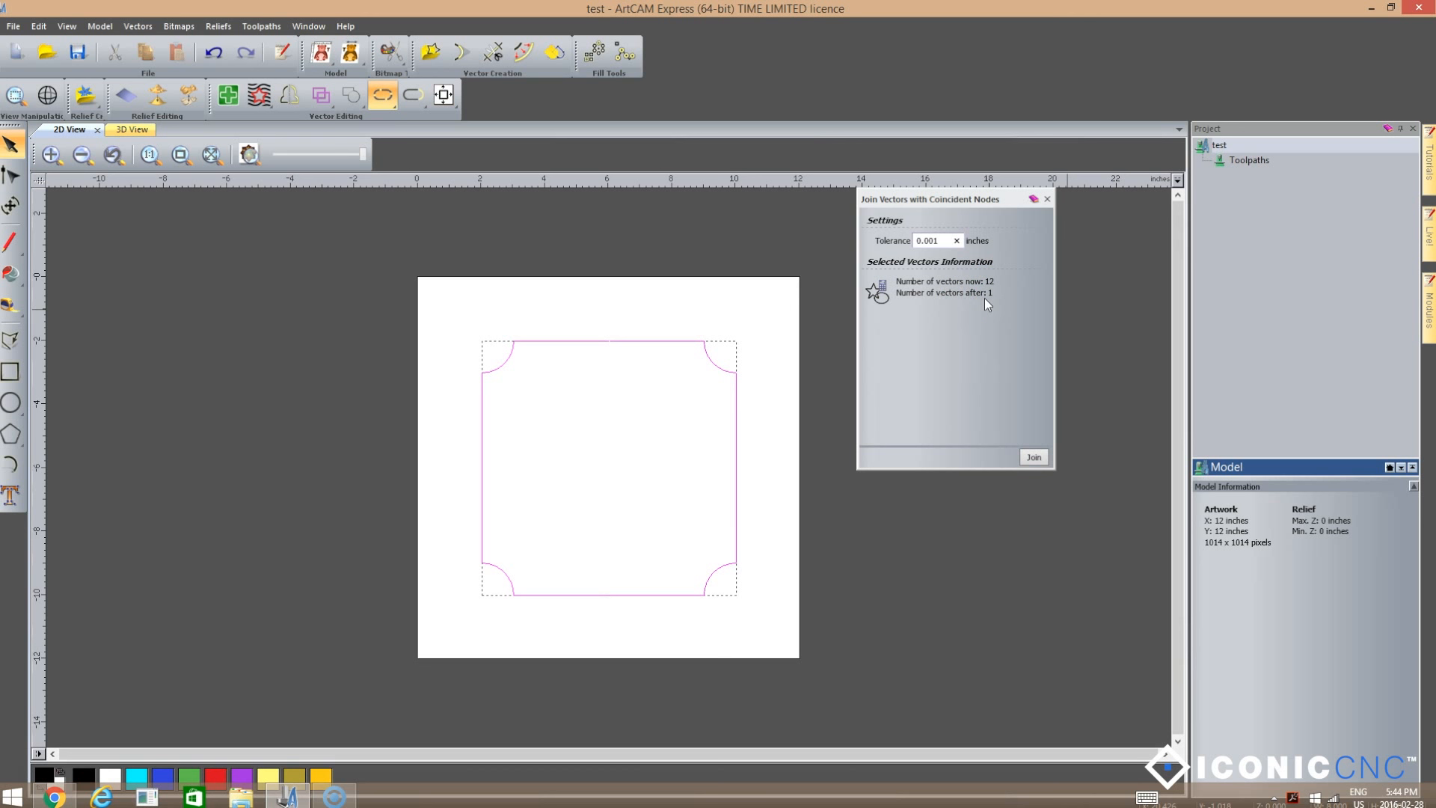
{"action": "left_click", "coordinate": [1036, 459]}
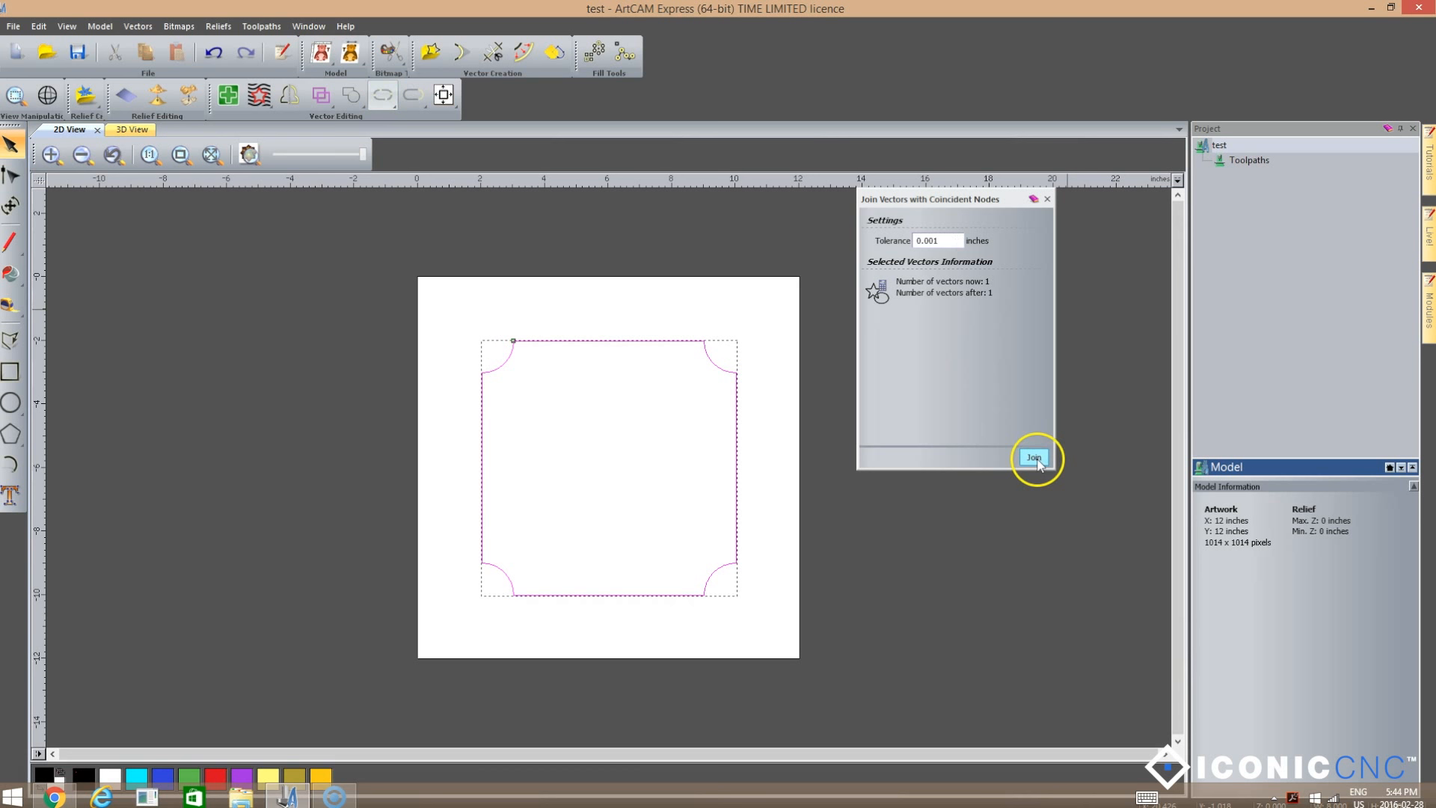
{"action": "left_click", "coordinate": [1047, 199]}
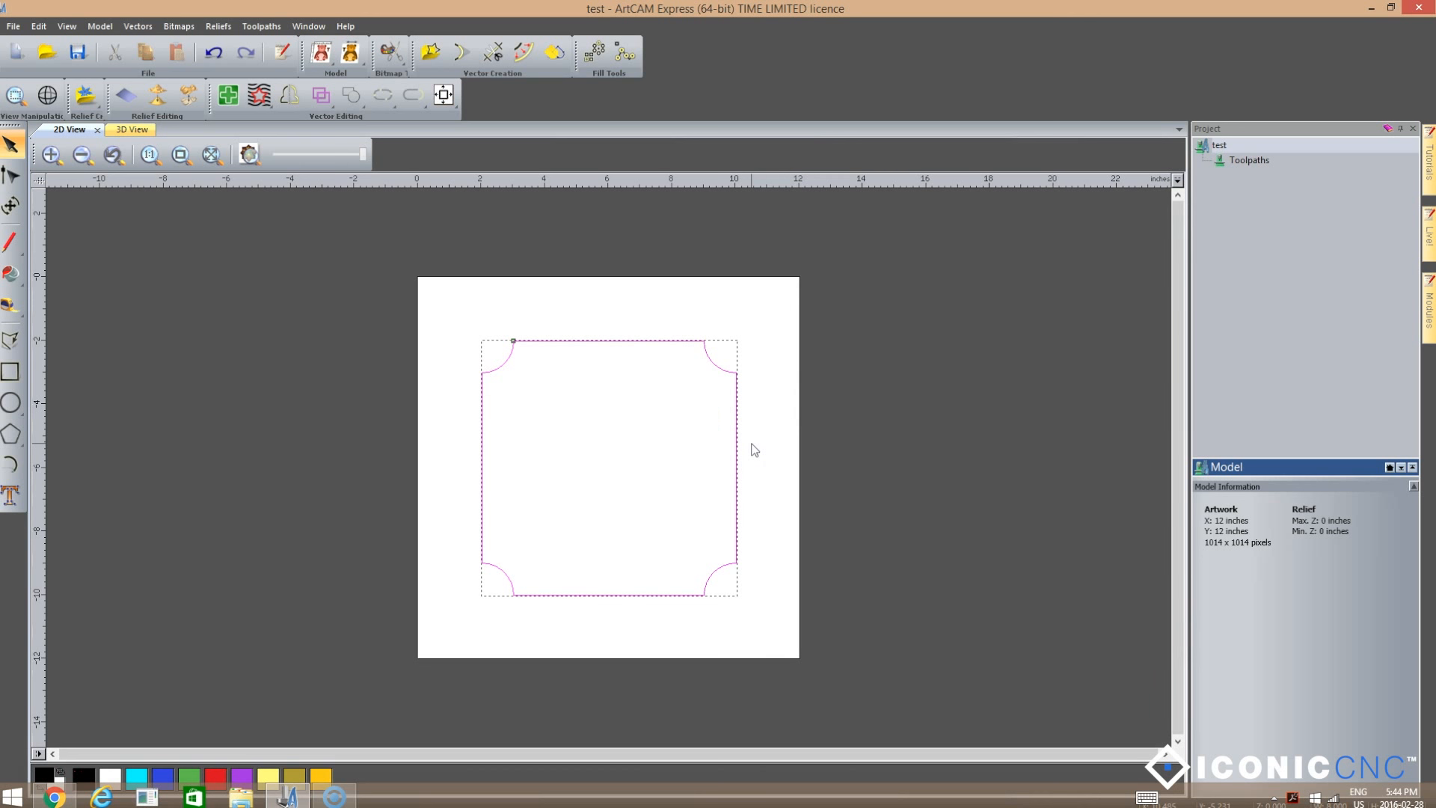
{"action": "left_click", "coordinate": [534, 439]}
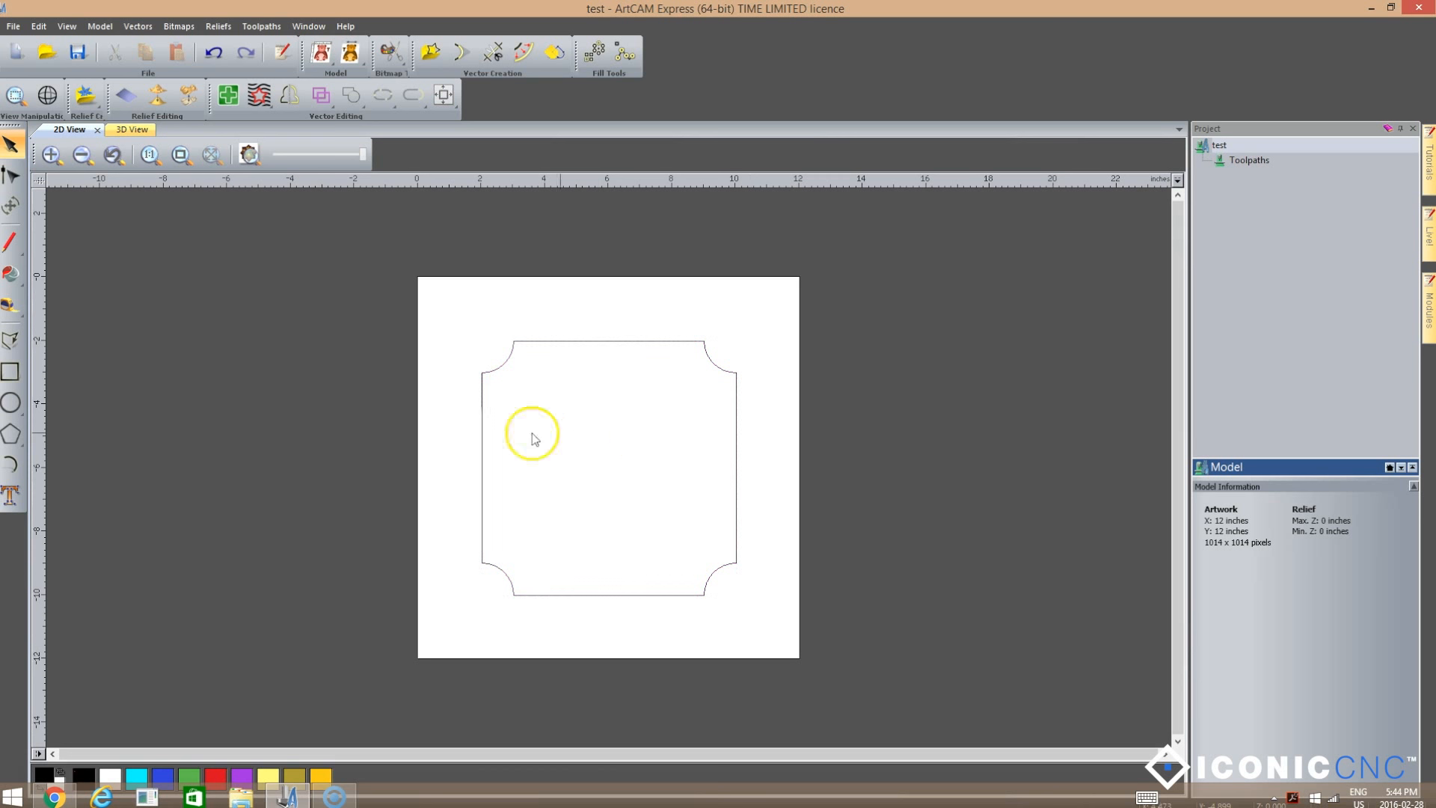
Start the Text tool and collapse its Transform and Spacing settings.
{"action": "left_click", "coordinate": [11, 498]}
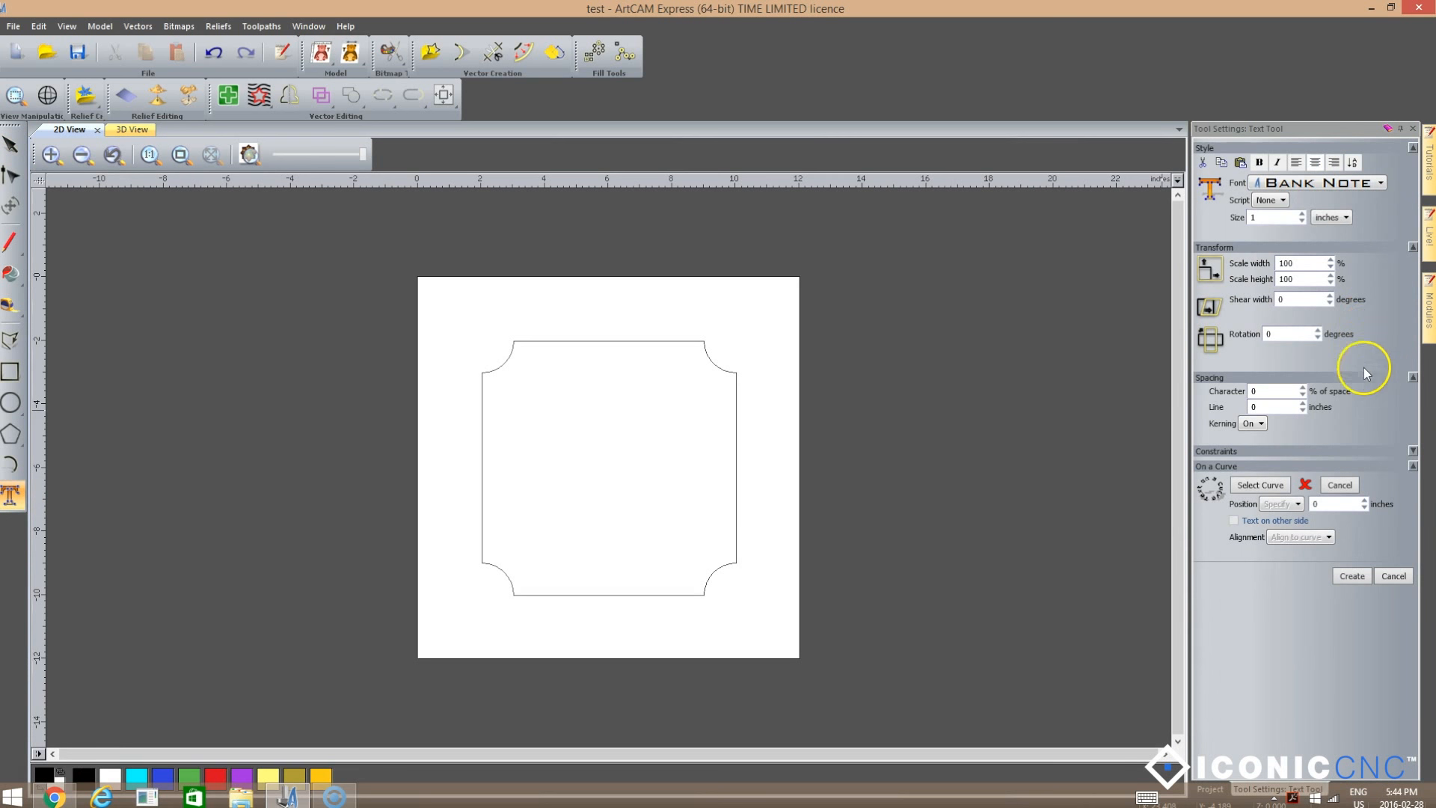
{"action": "left_click", "coordinate": [1413, 248]}
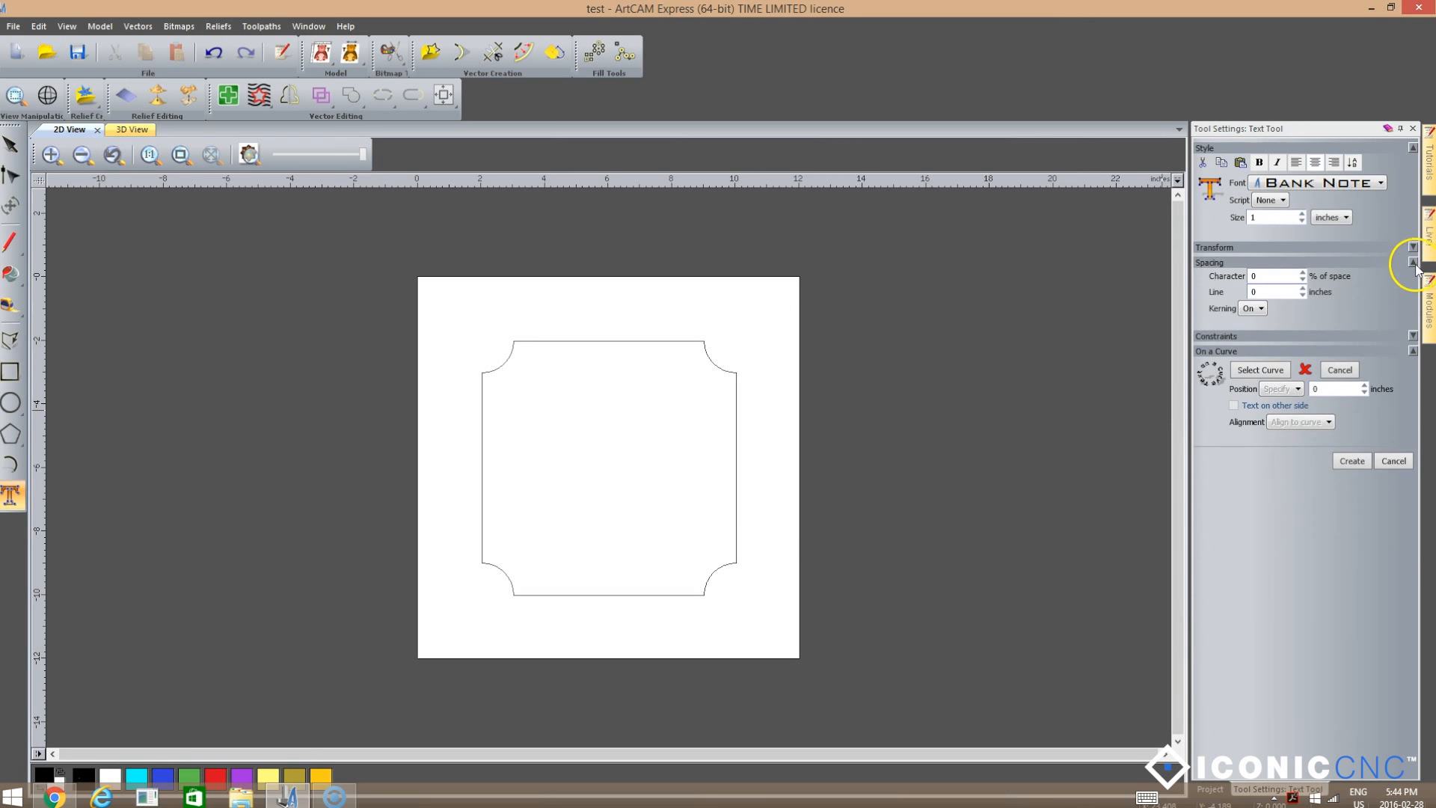
{"action": "left_click", "coordinate": [1413, 263]}
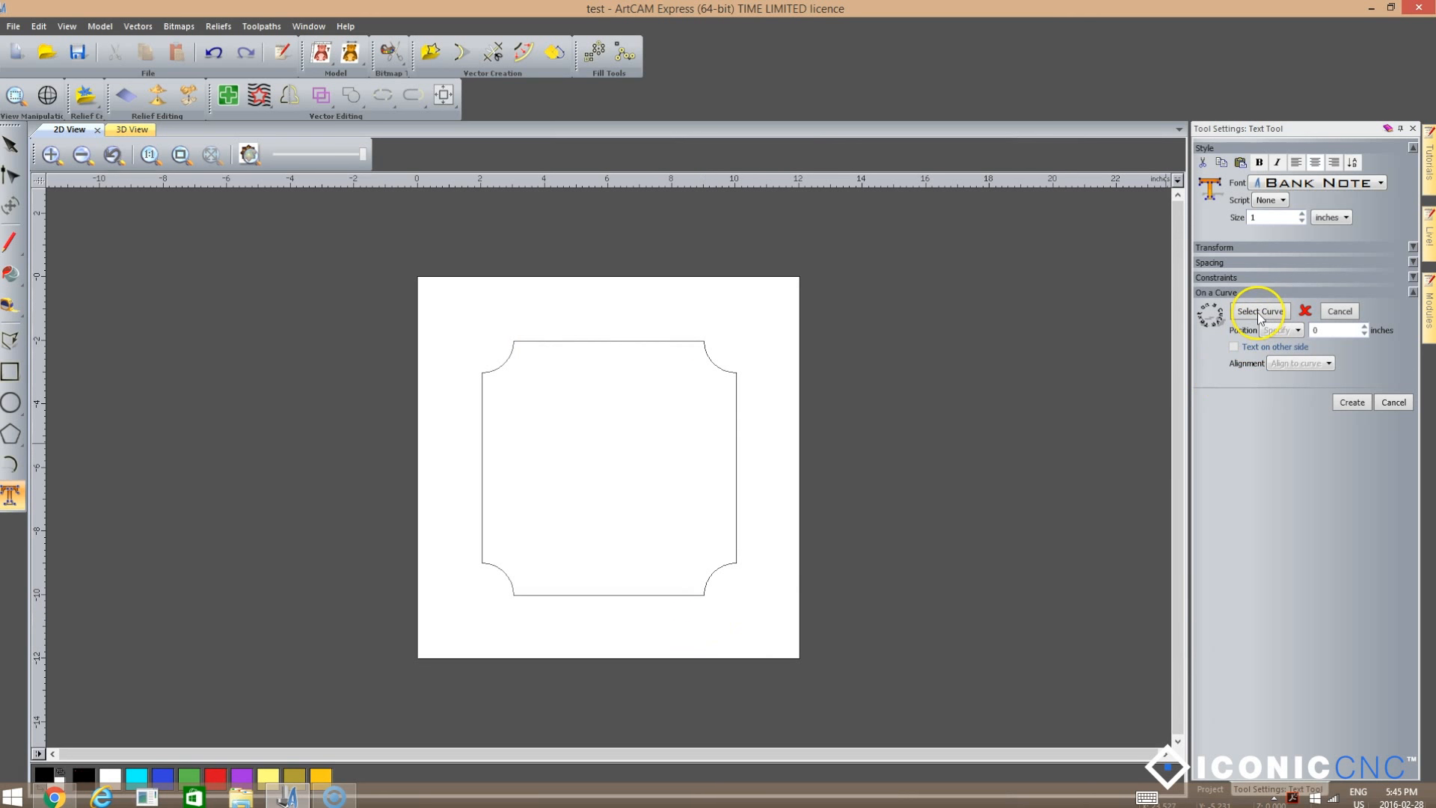
Try using the joined outline as the curve for the text to follow.
{"action": "left_click", "coordinate": [725, 374]}
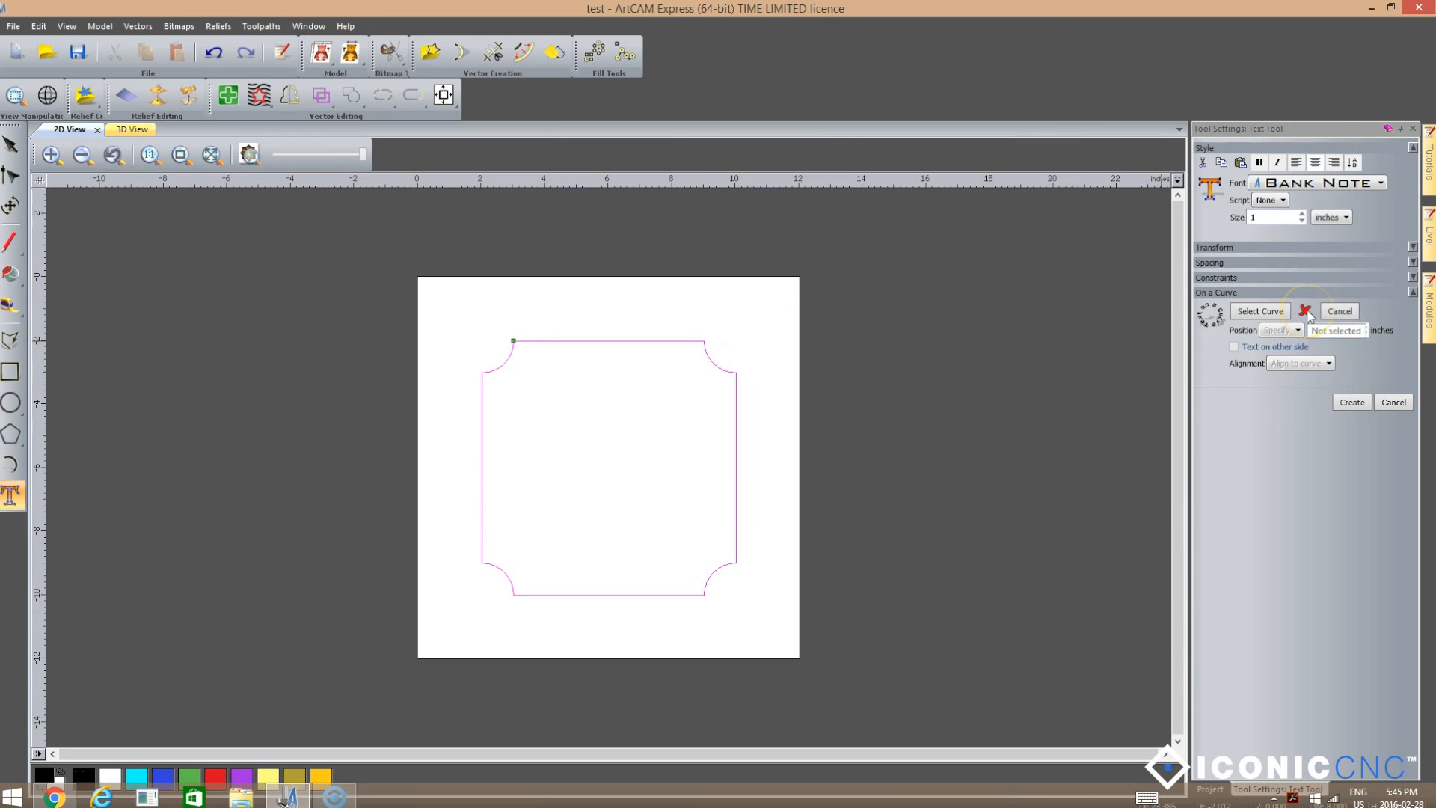
{"action": "left_click", "coordinate": [1270, 315]}
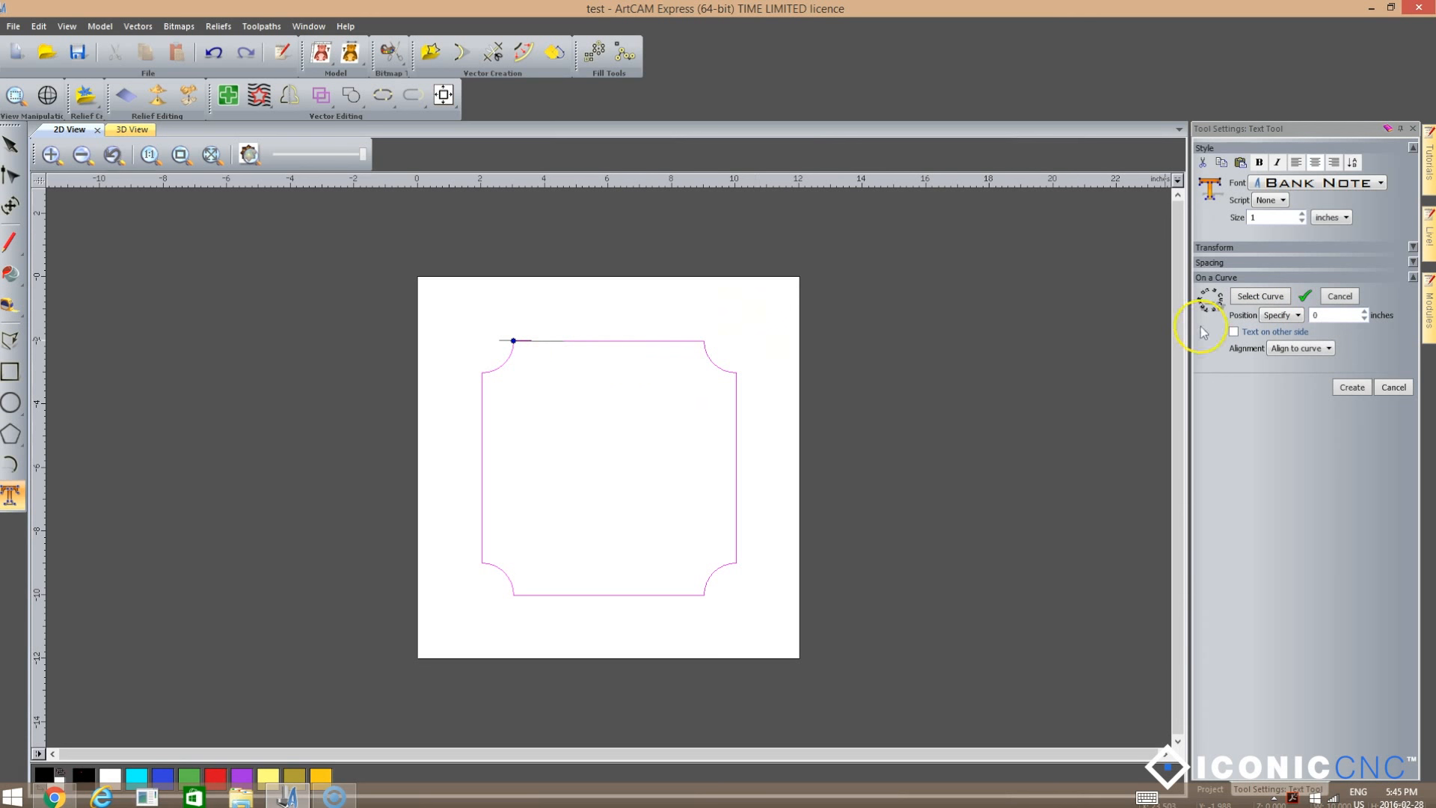
{"action": "left_click", "coordinate": [1338, 298]}
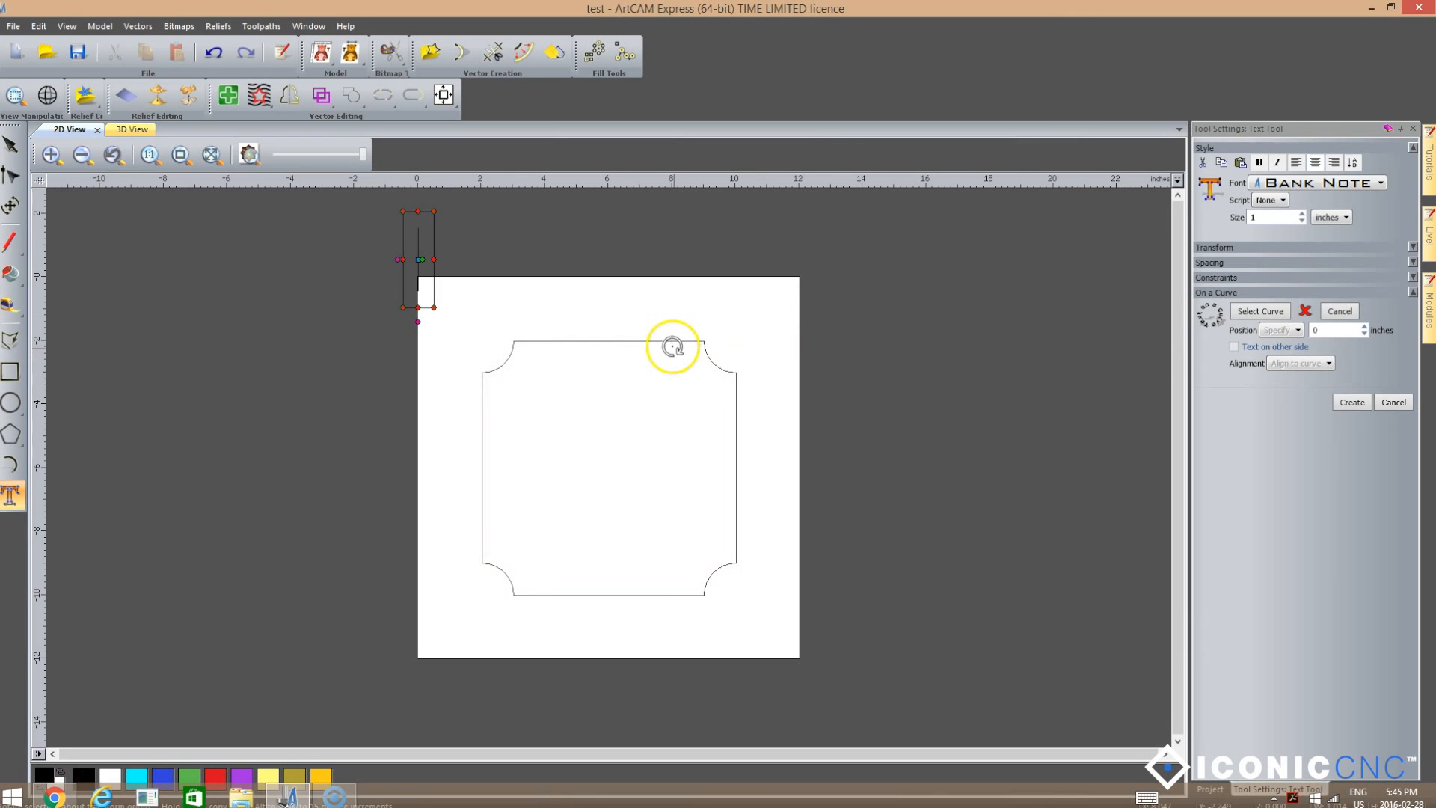
Examine the built-in and Windows fonts available for the text, keeping Bank Note as the font.
{"action": "left_click", "coordinate": [1381, 185]}
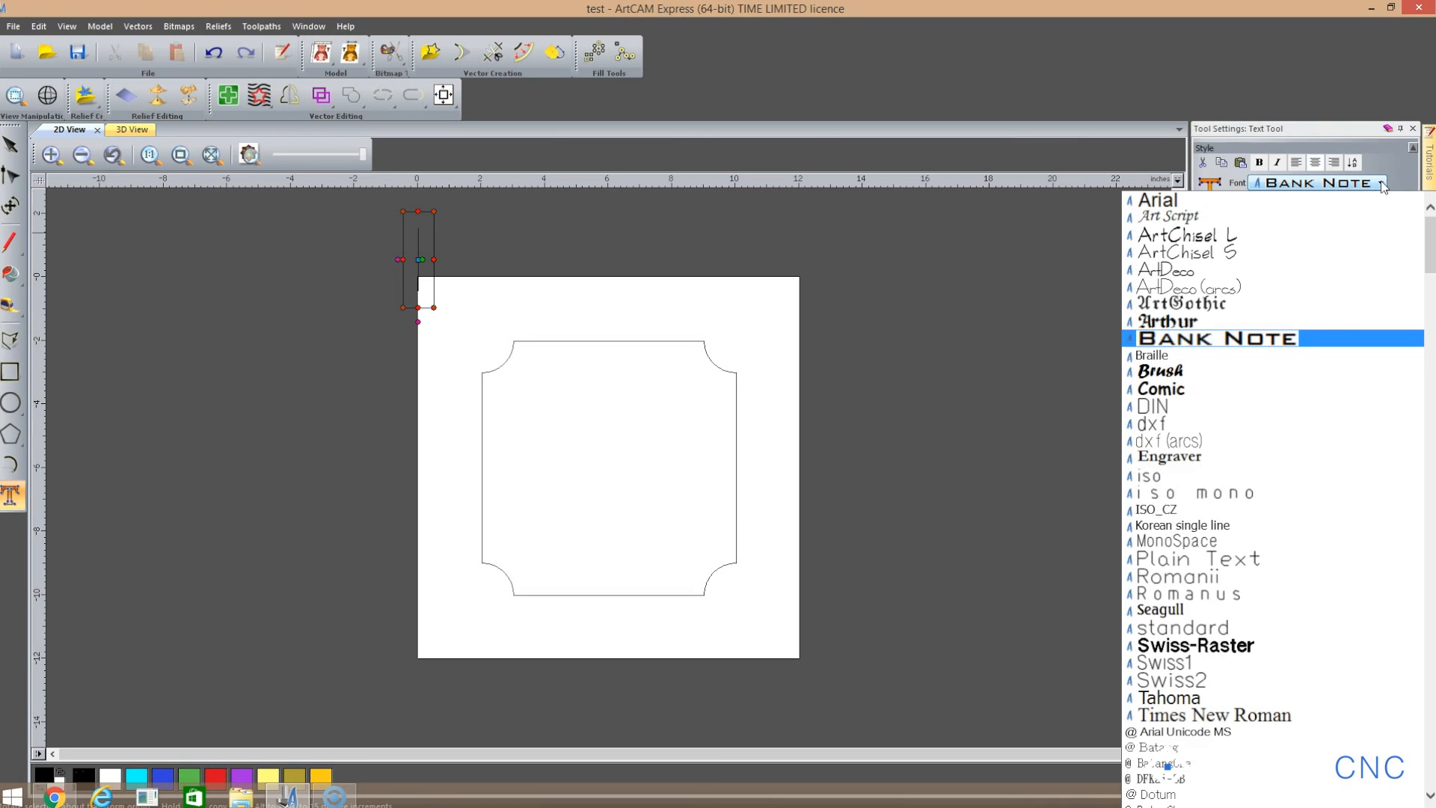
{"action": "left_click_drag", "start_coordinate": [1425, 224], "coordinate": [1391, 387]}
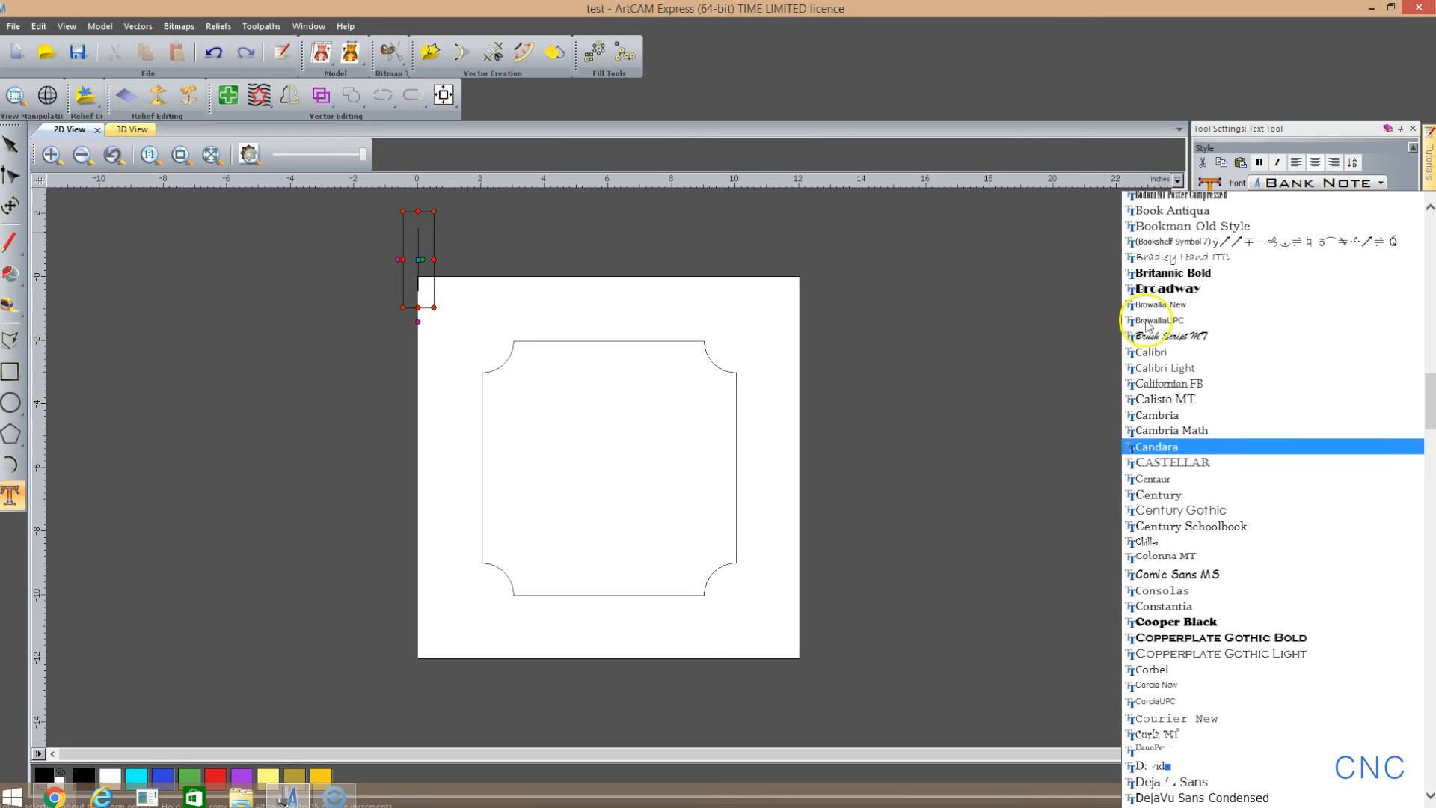
{"action": "left_click", "coordinate": [1172, 338]}
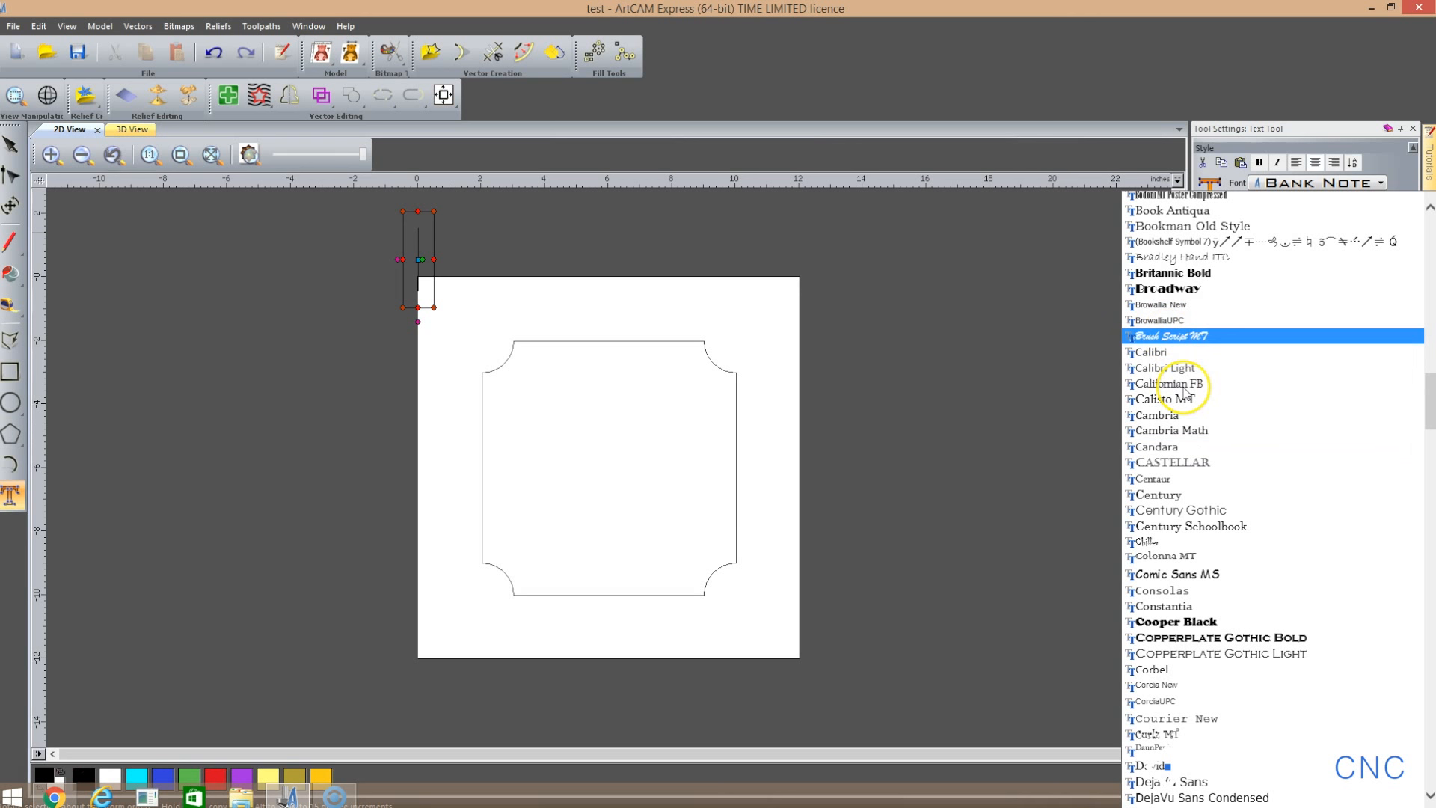
{"action": "scroll", "coordinate": [1183, 390], "scroll_direction": "down", "scroll_amount": 12}
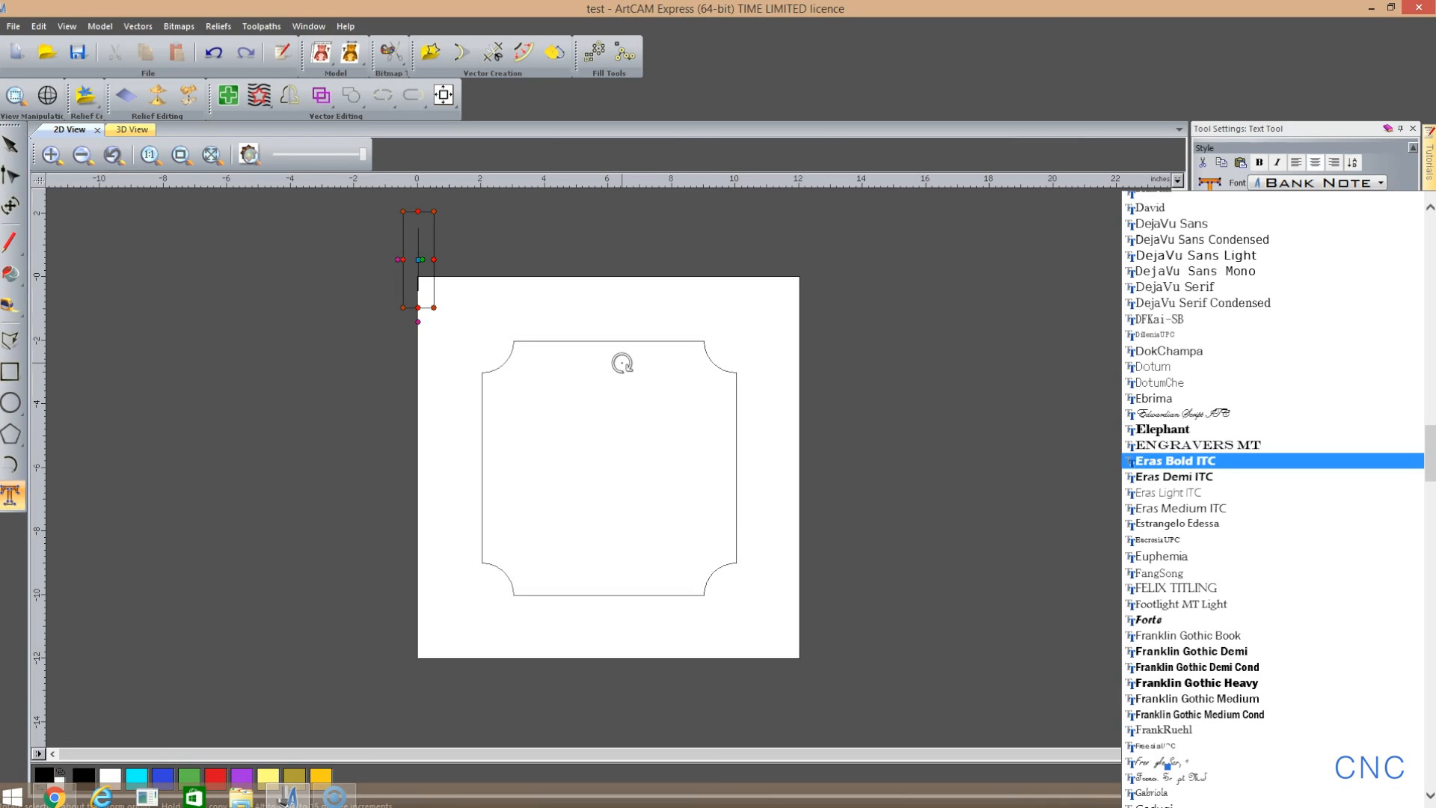
{"action": "left_click_drag", "start_coordinate": [1430, 461], "coordinate": [1422, 326]}
{"action": "left_click_drag", "start_coordinate": [1424, 310], "coordinate": [1429, 262]}
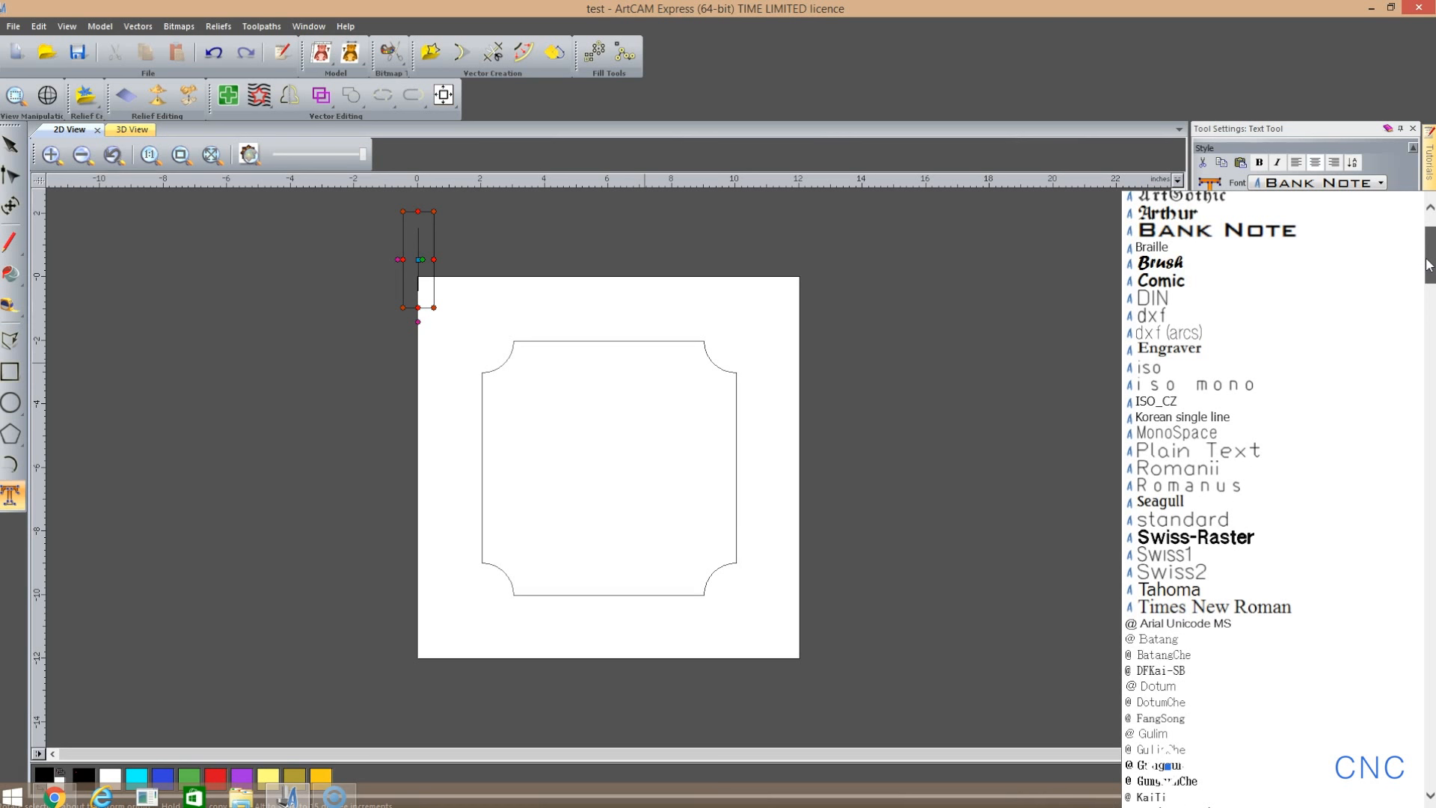
{"action": "left_click_drag", "start_coordinate": [1429, 264], "coordinate": [1425, 299]}
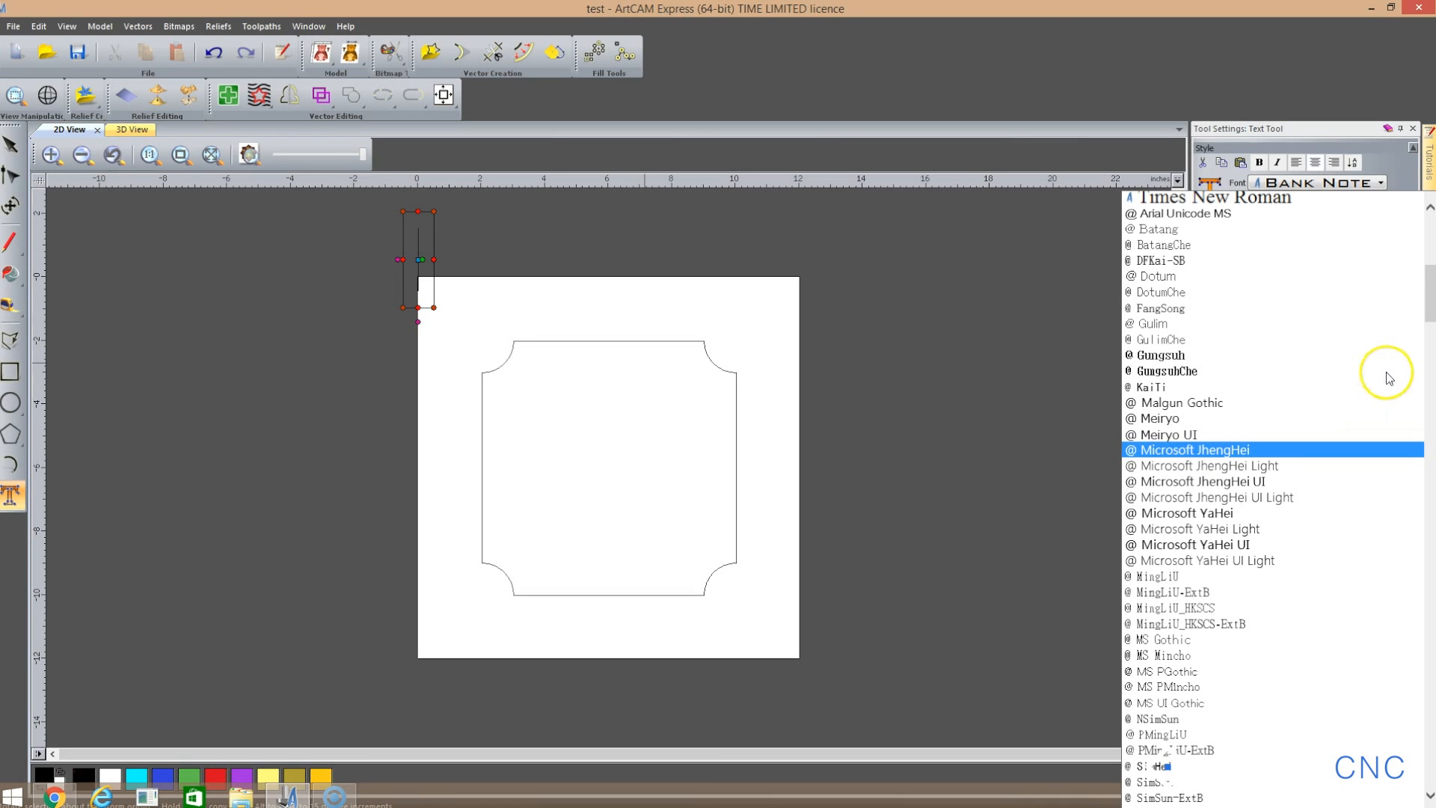
{"action": "left_click_drag", "start_coordinate": [1429, 300], "coordinate": [1424, 252]}
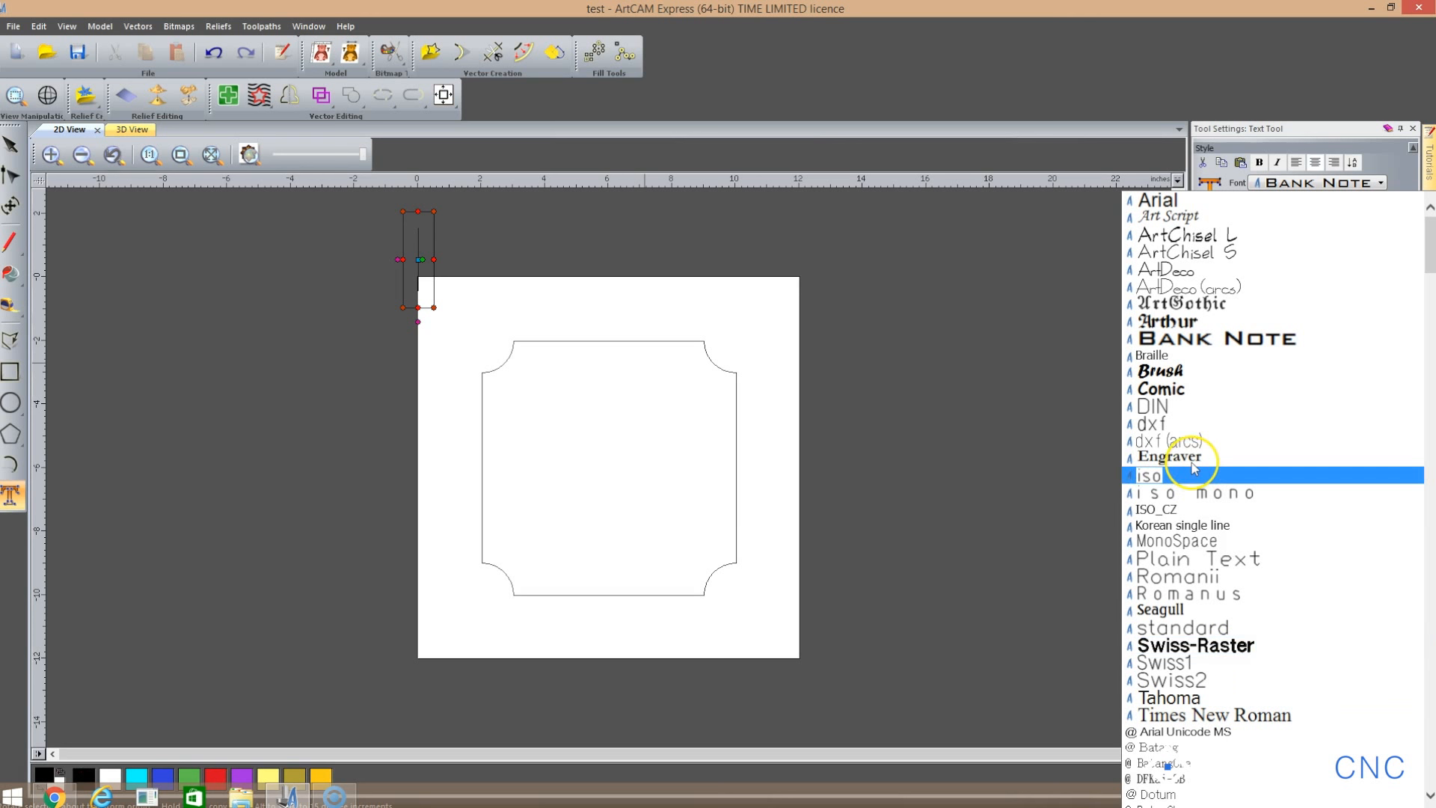
{"action": "left_click", "coordinate": [1184, 340]}
{"action": "left_click", "coordinate": [1173, 347]}
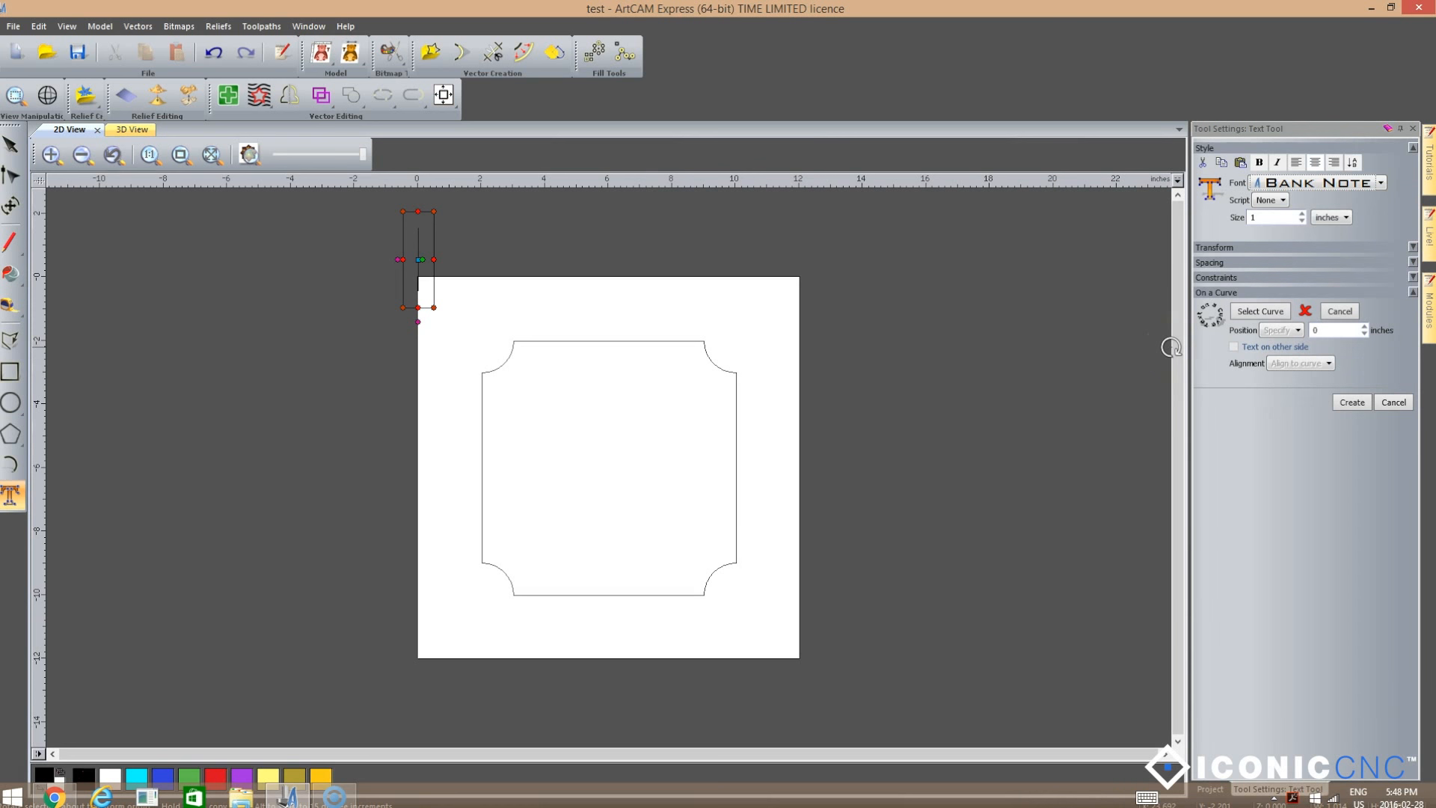
Keep the text size in inches and create the text "Iconic" in the Bank Note font.
{"action": "left_click", "coordinate": [1342, 217]}
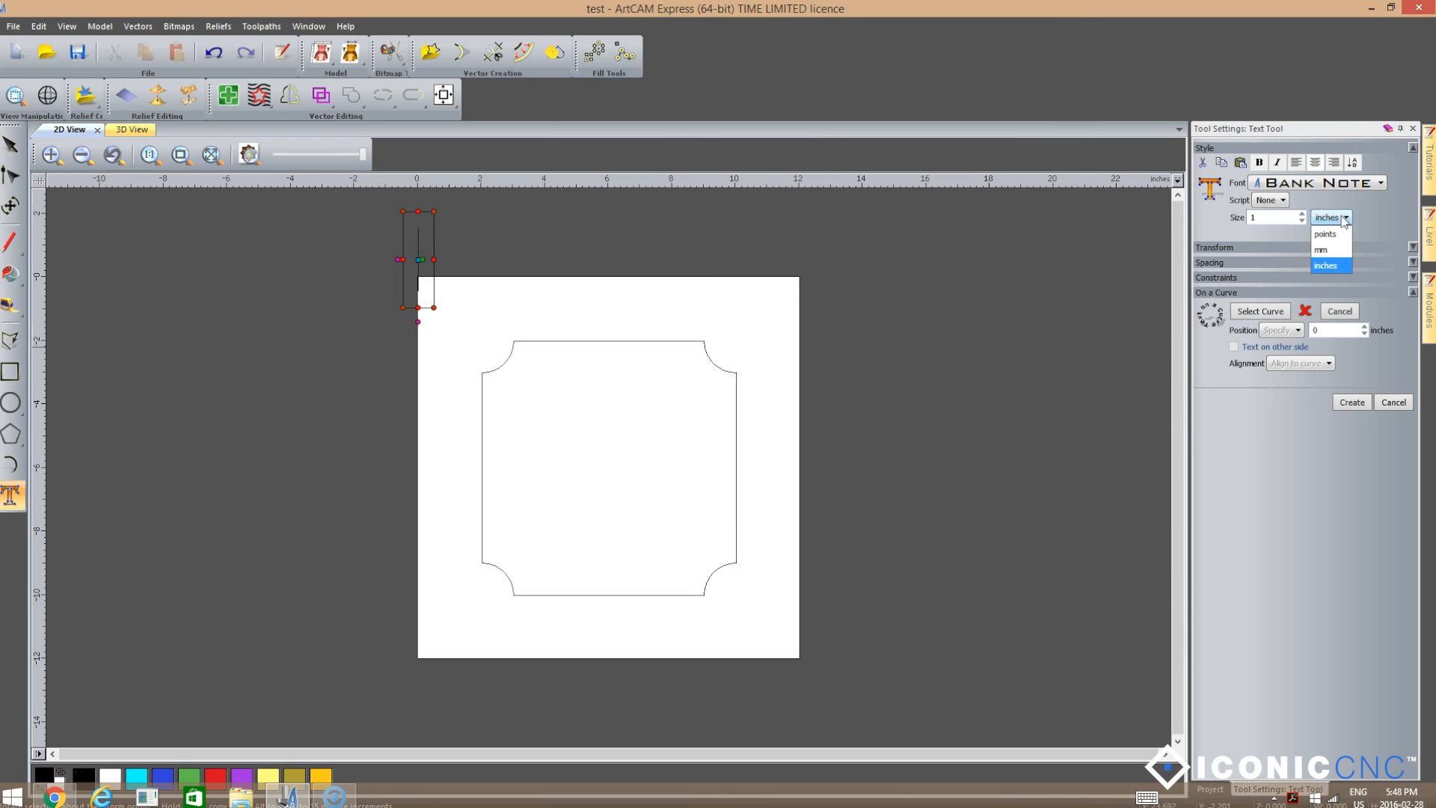
{"action": "left_click", "coordinate": [1344, 218]}
{"action": "left_click", "coordinate": [1275, 217]}
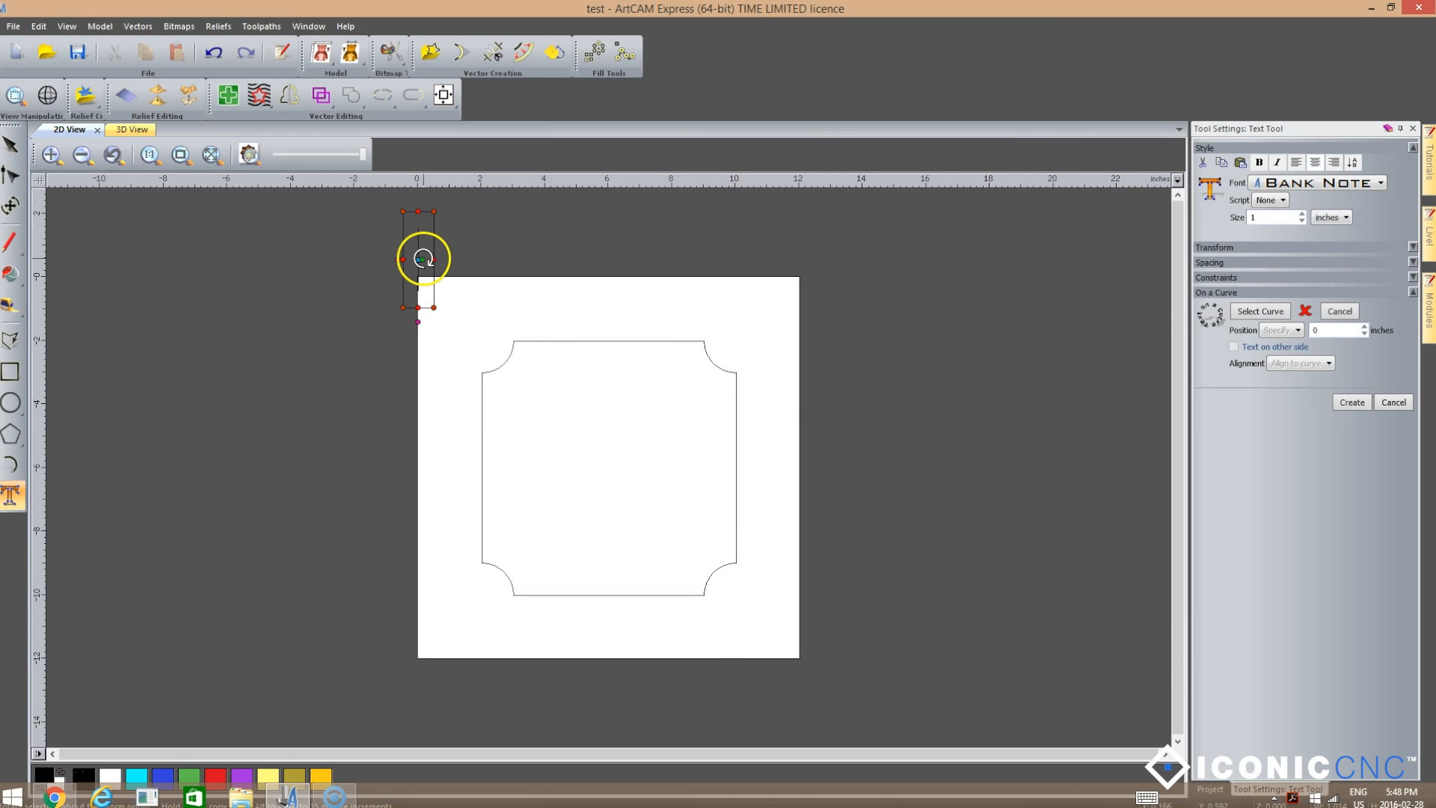
{"action": "left_click", "coordinate": [495, 429]}
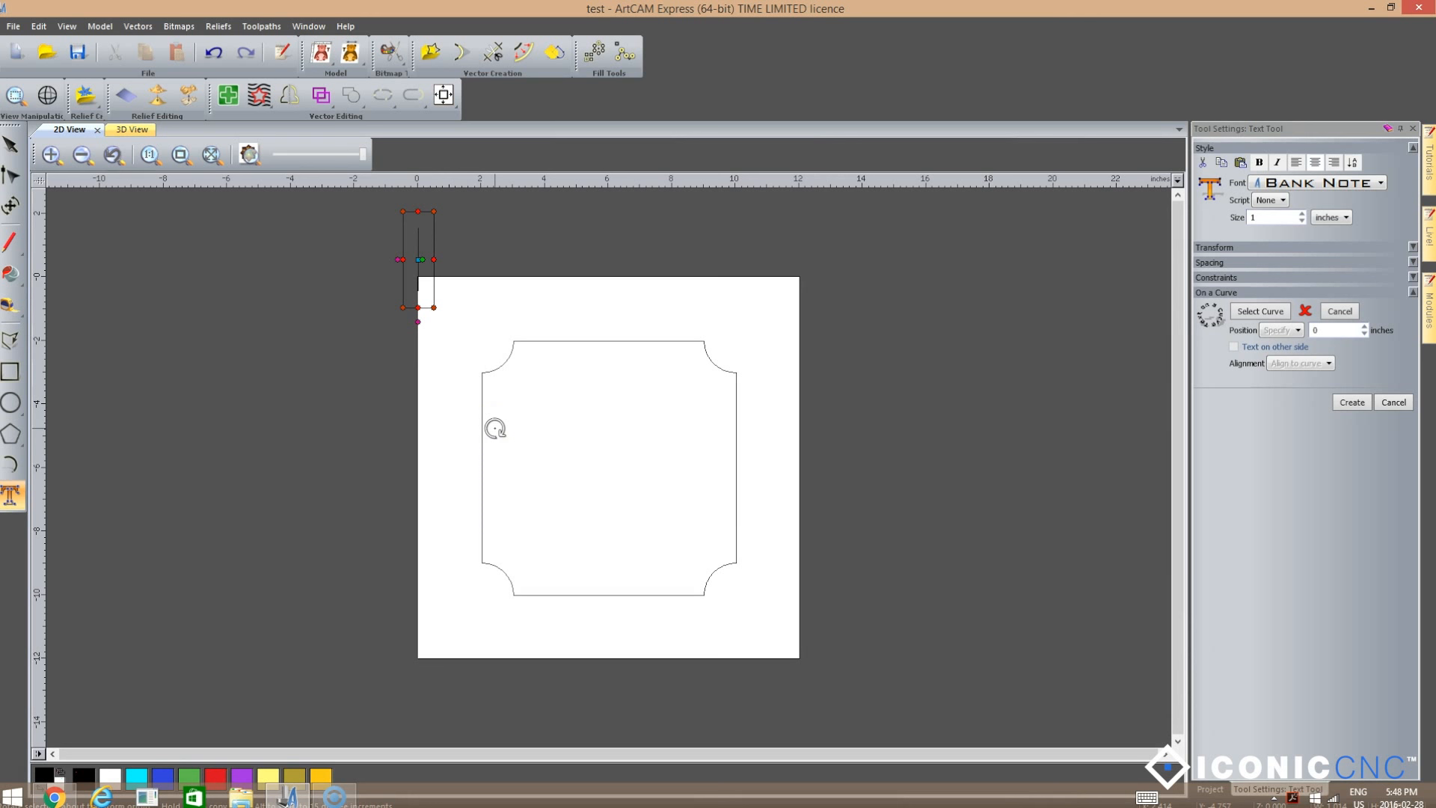
{"action": "type", "text": "I"}
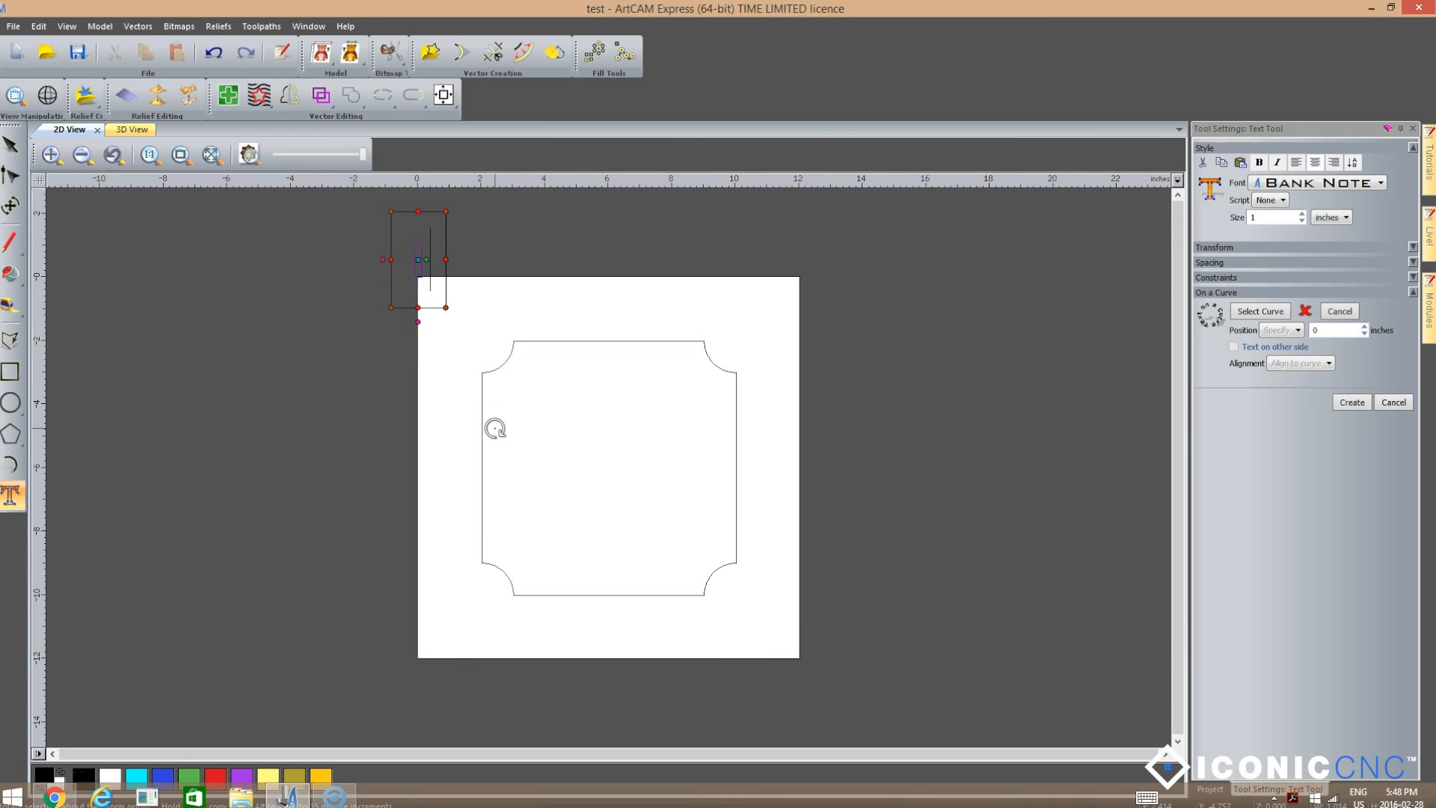
{"action": "type", "text": "CONIC"}
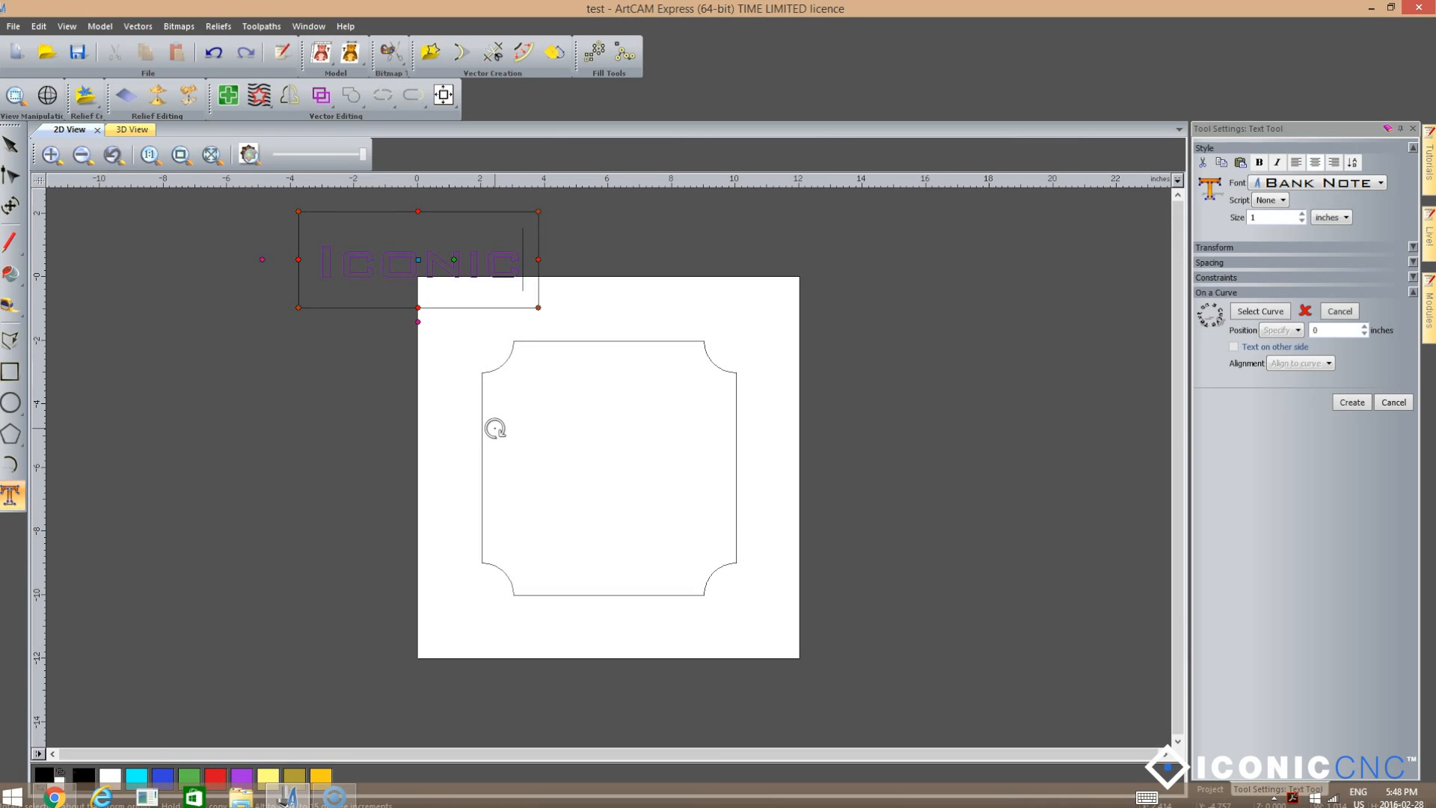
{"action": "left_click", "coordinate": [1354, 404]}
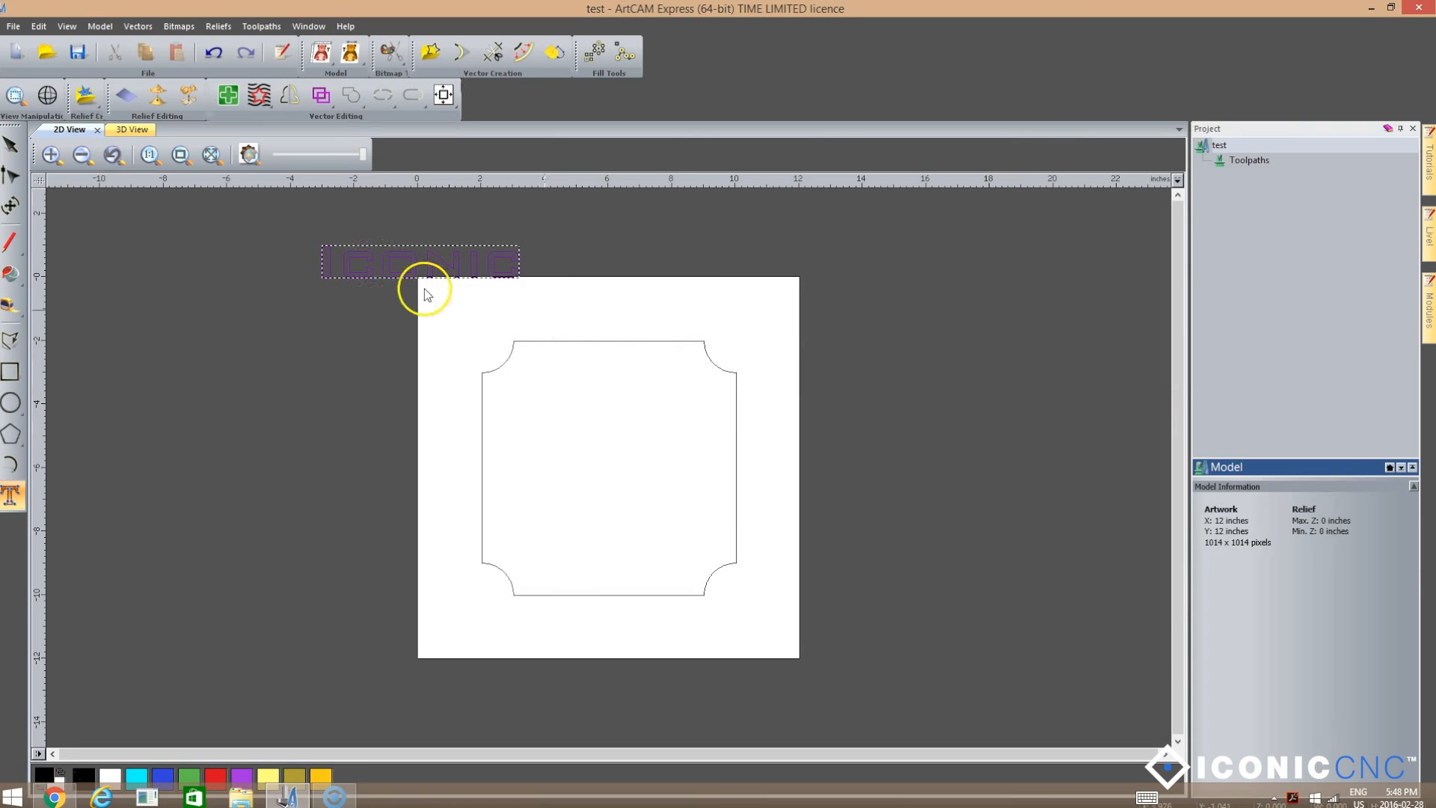
Centre the Iconic text on the page and scale it to 7 inches wide with its aspect ratio maintained.
{"action": "left_click_drag", "start_coordinate": [375, 260], "coordinate": [562, 390]}
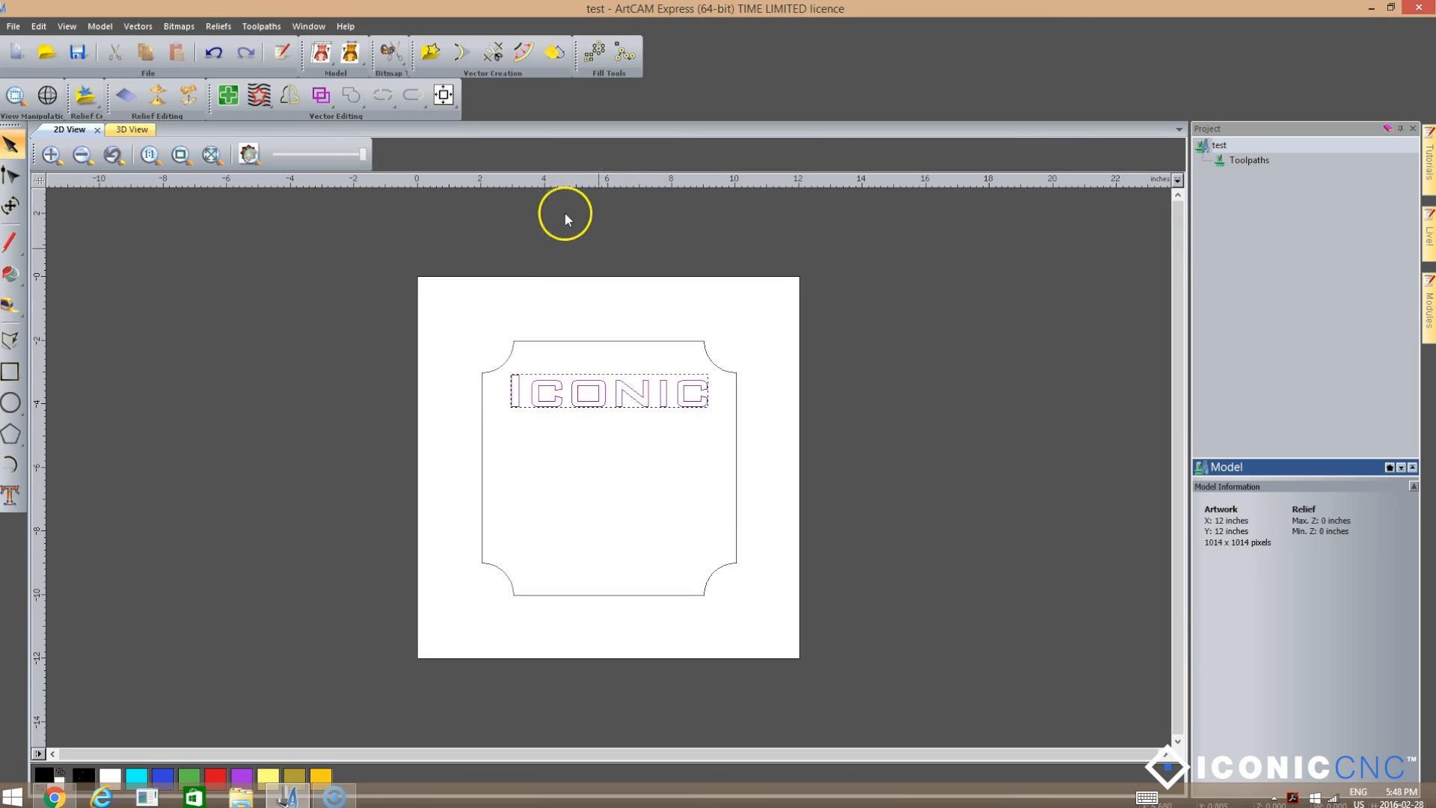
{"action": "left_click", "coordinate": [452, 96]}
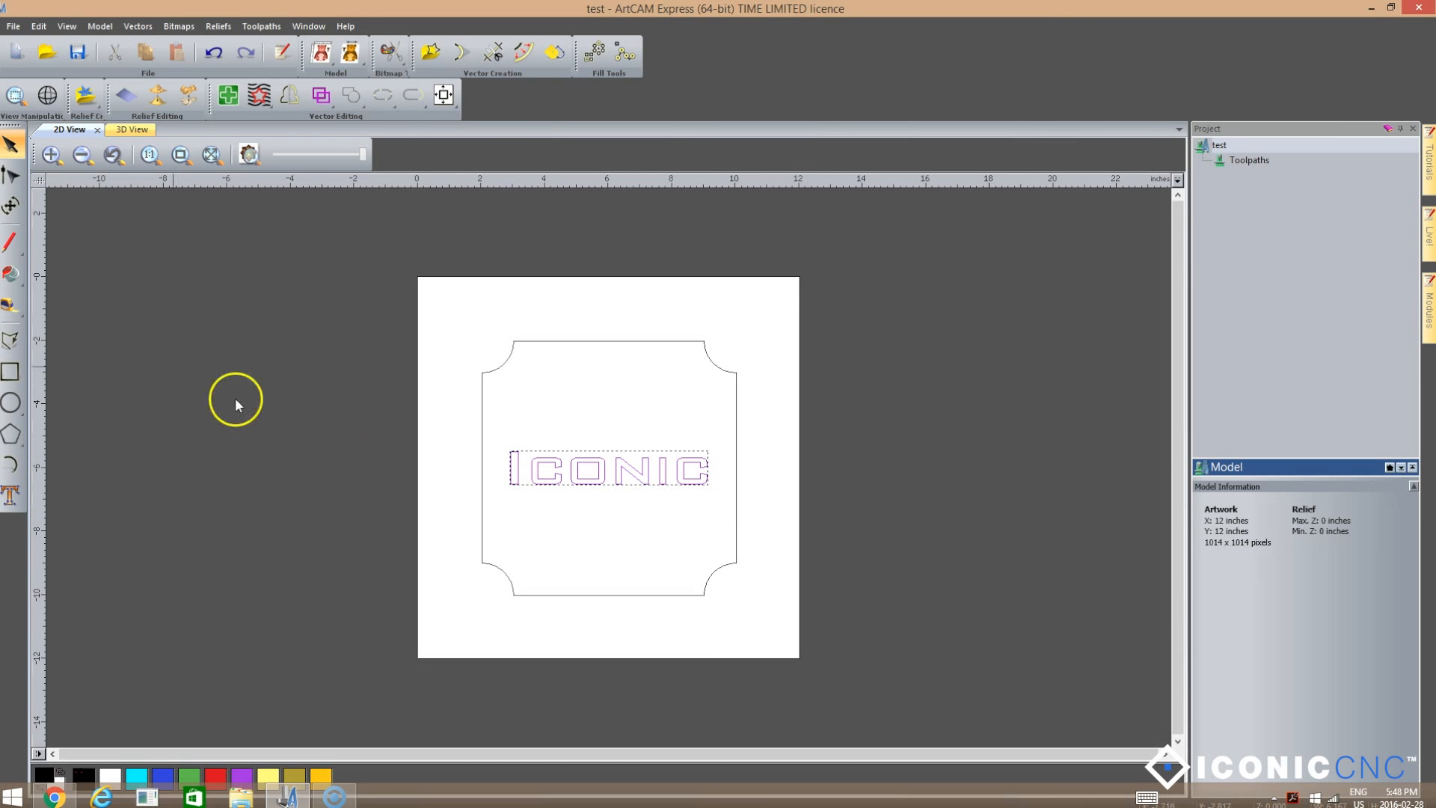
{"action": "left_click", "coordinate": [13, 208]}
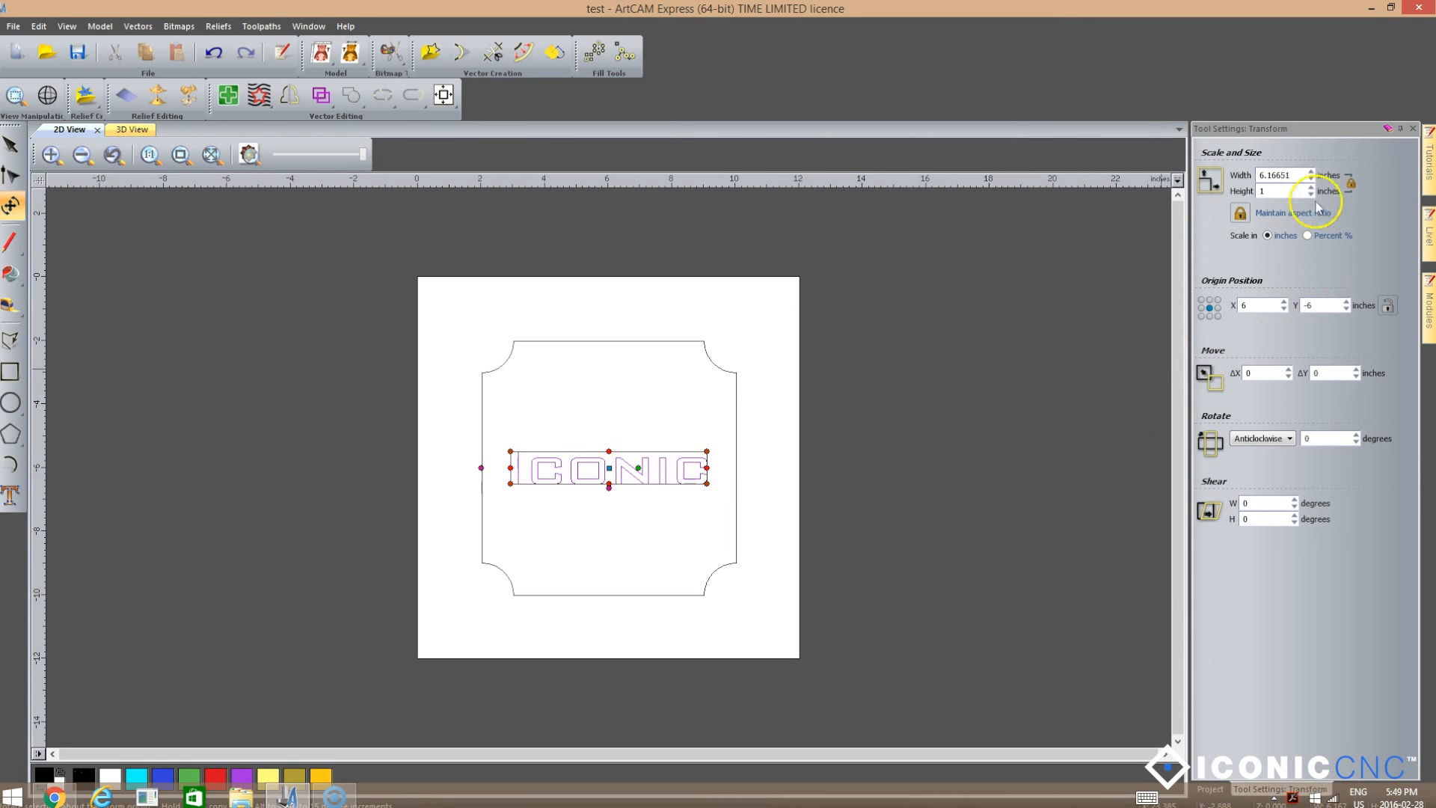
{"action": "left_click_drag", "start_coordinate": [1293, 176], "coordinate": [1245, 180]}
{"action": "type", "text": "7"}
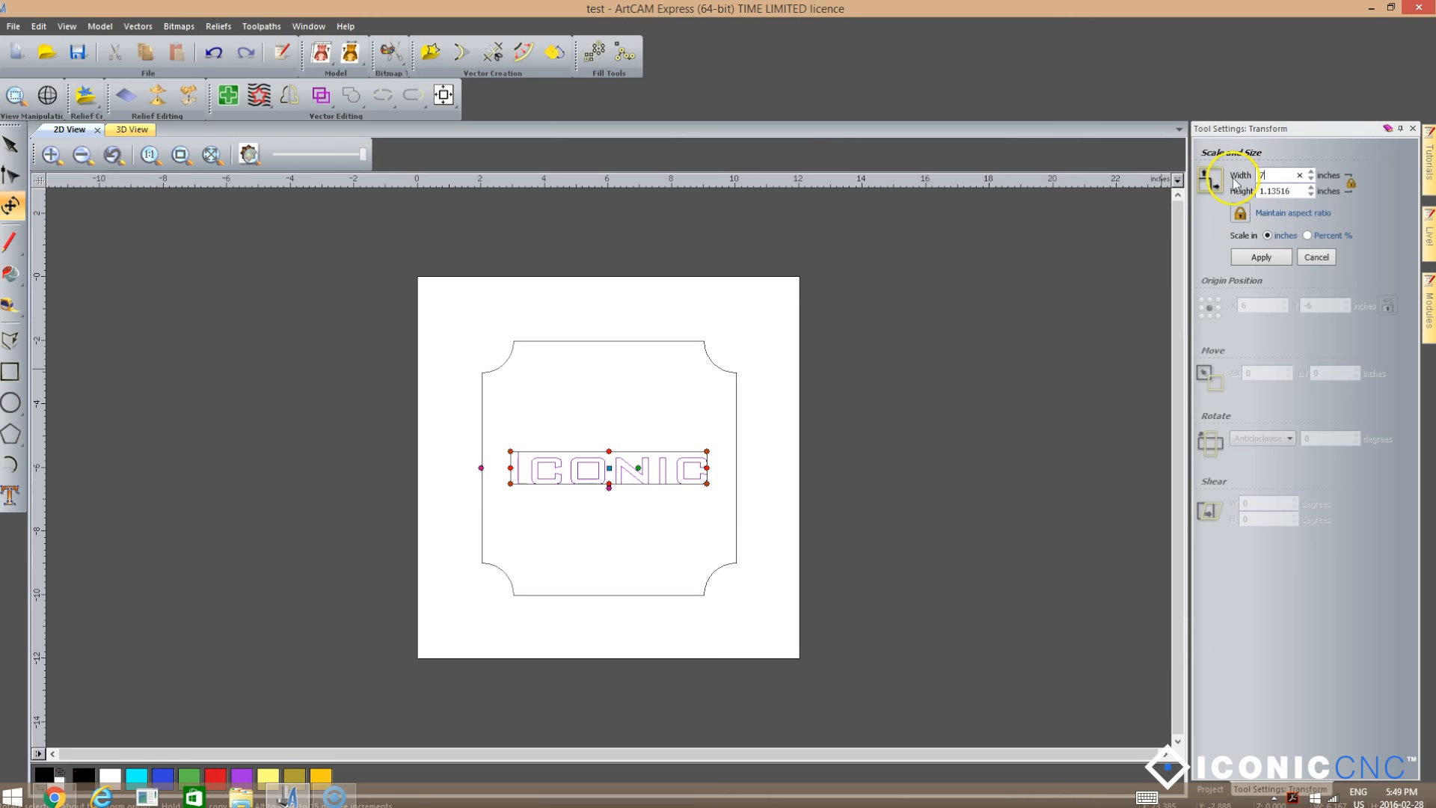
{"action": "left_click", "coordinate": [1263, 258]}
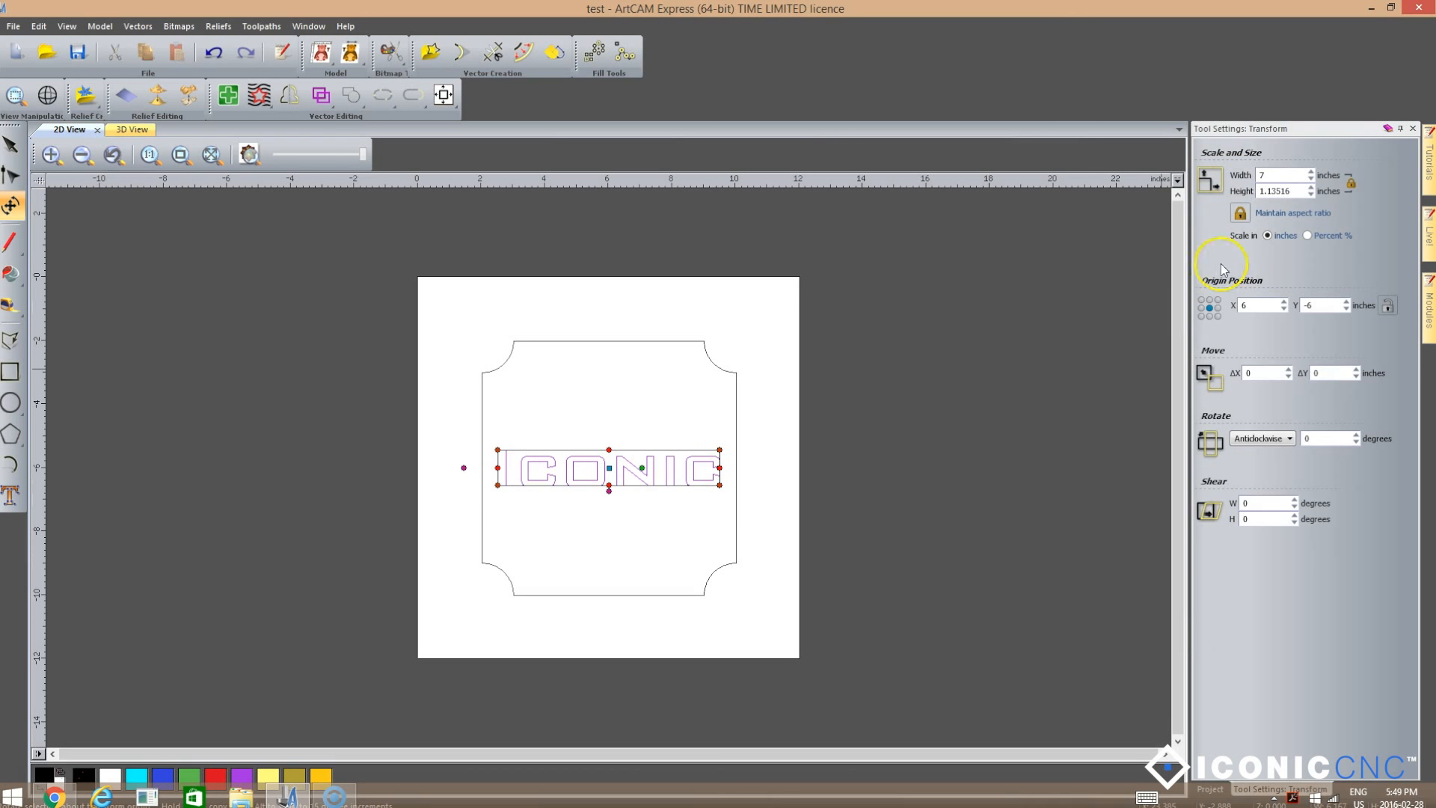
Try defining an 8-inch square centred at X 6, Y -6 with inverted corners of 1-inch radius.
{"action": "left_click", "coordinate": [651, 520]}
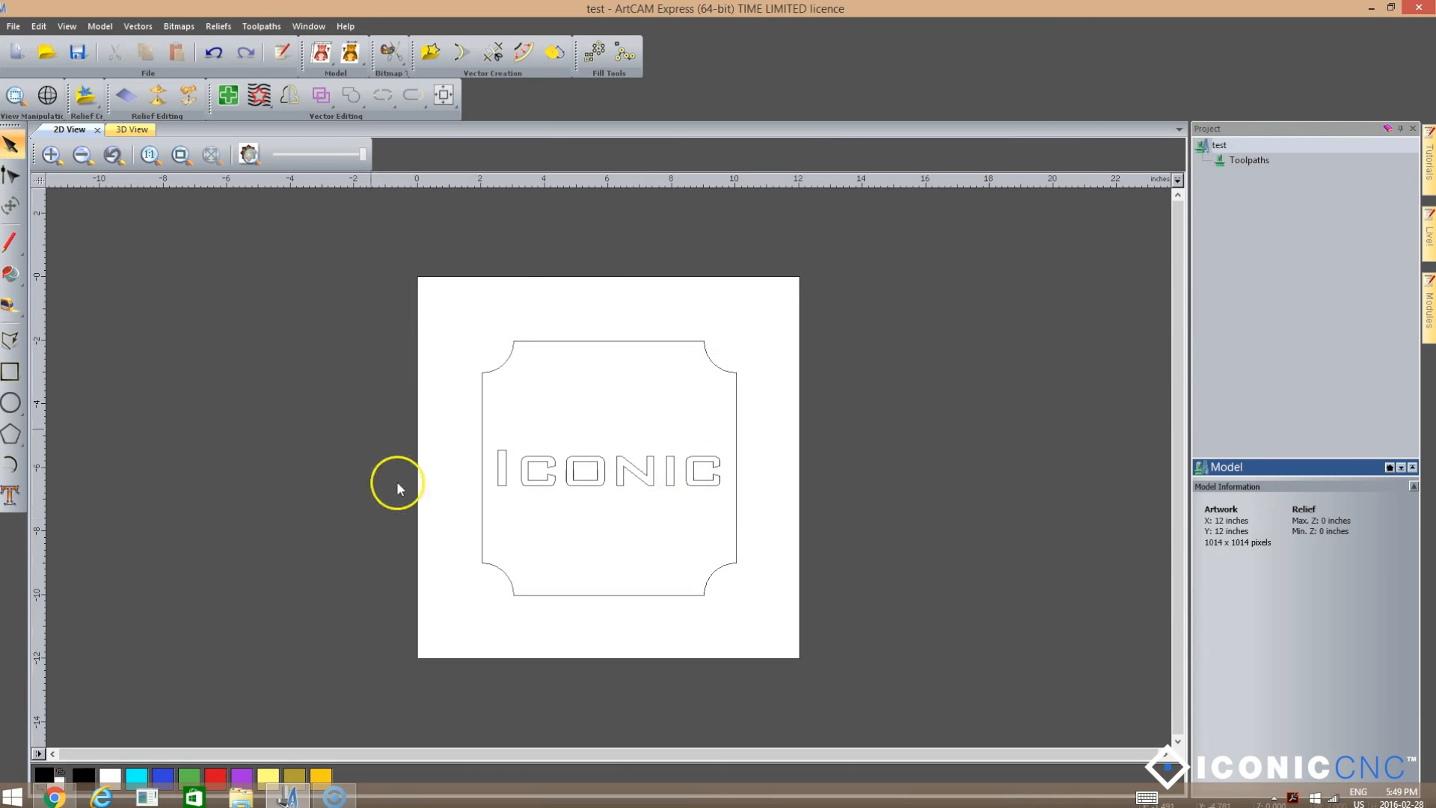
{"action": "left_click", "coordinate": [483, 590]}
{"action": "left_click", "coordinate": [11, 371]}
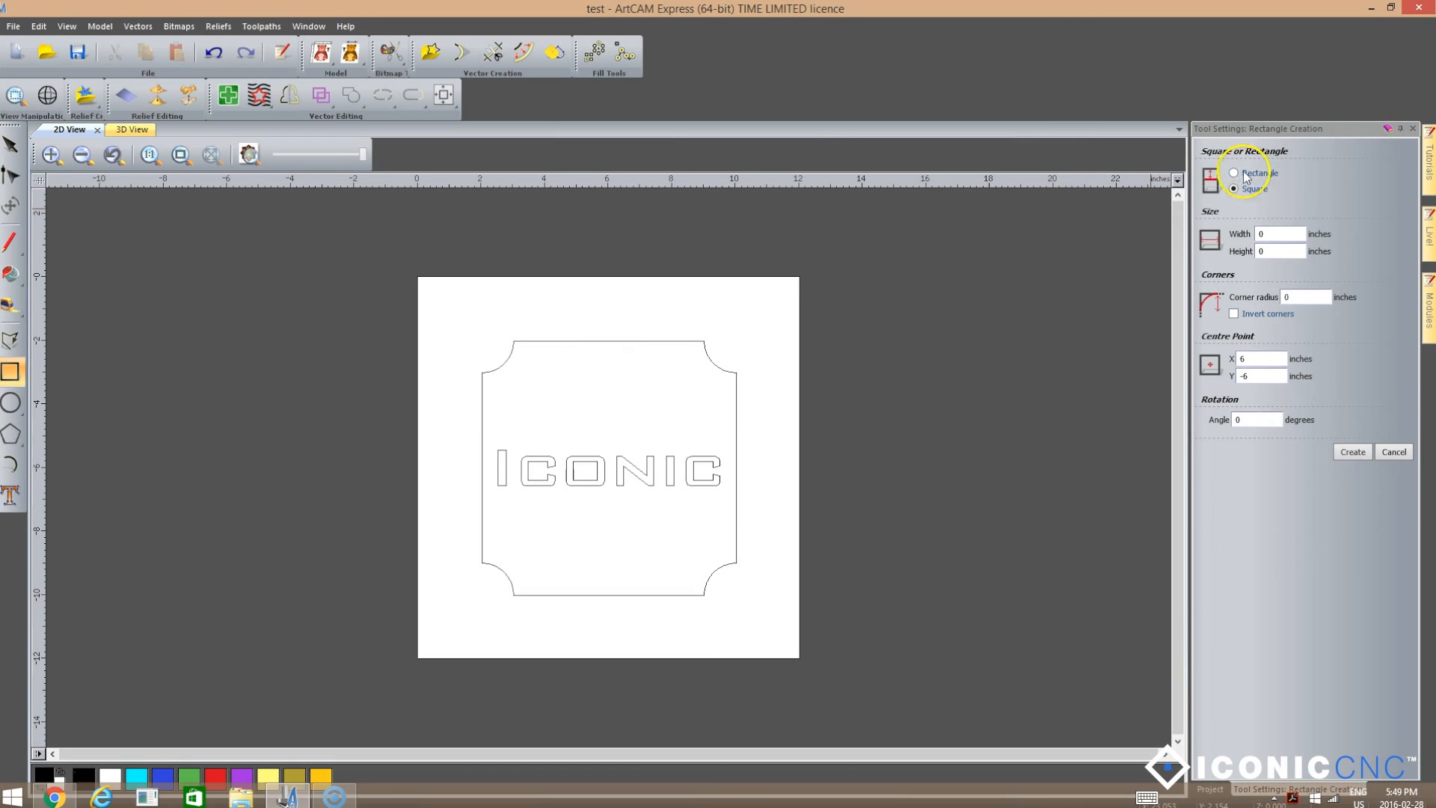
{"action": "left_click", "coordinate": [1281, 233]}
{"action": "type", "text": "8"}
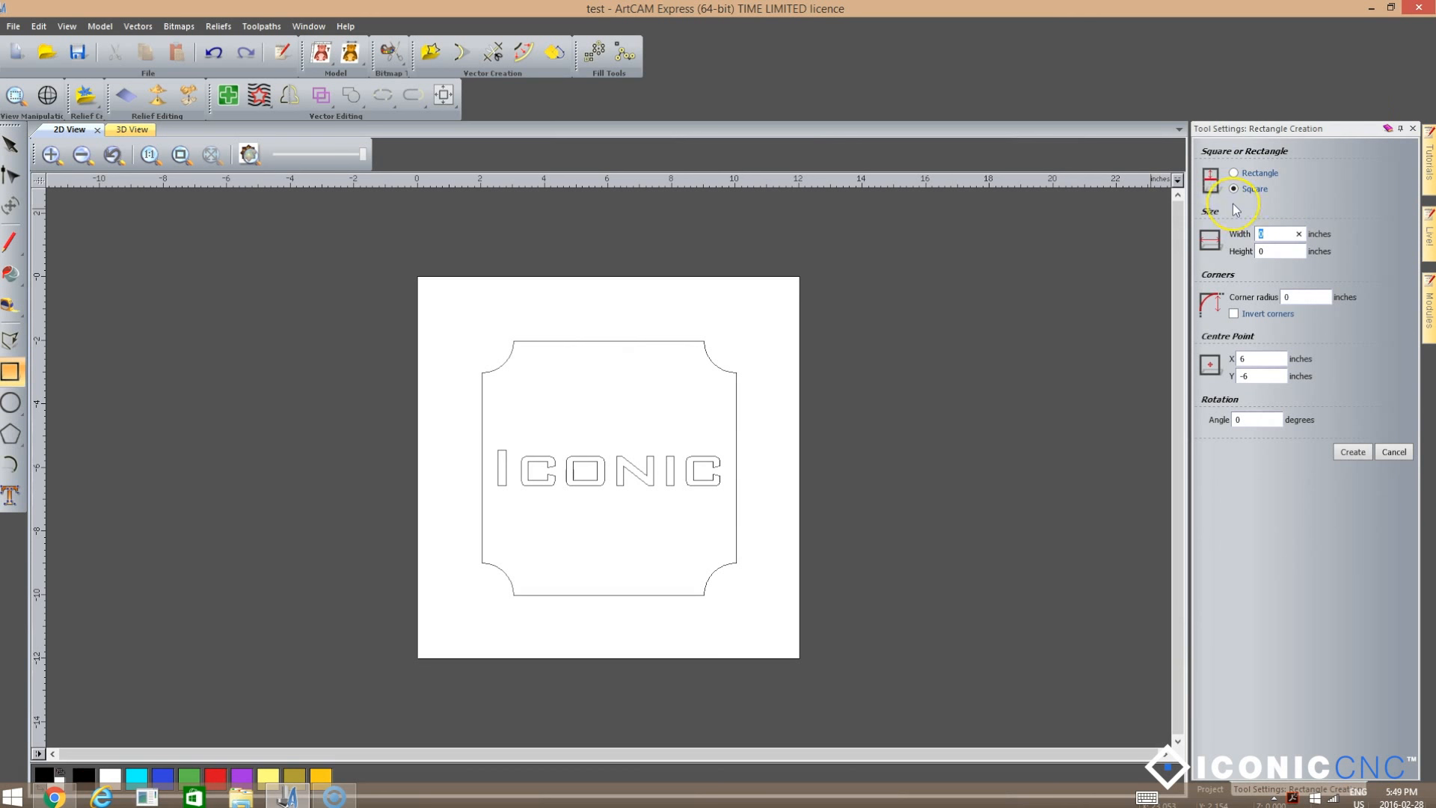
{"action": "left_click", "coordinate": [1234, 315]}
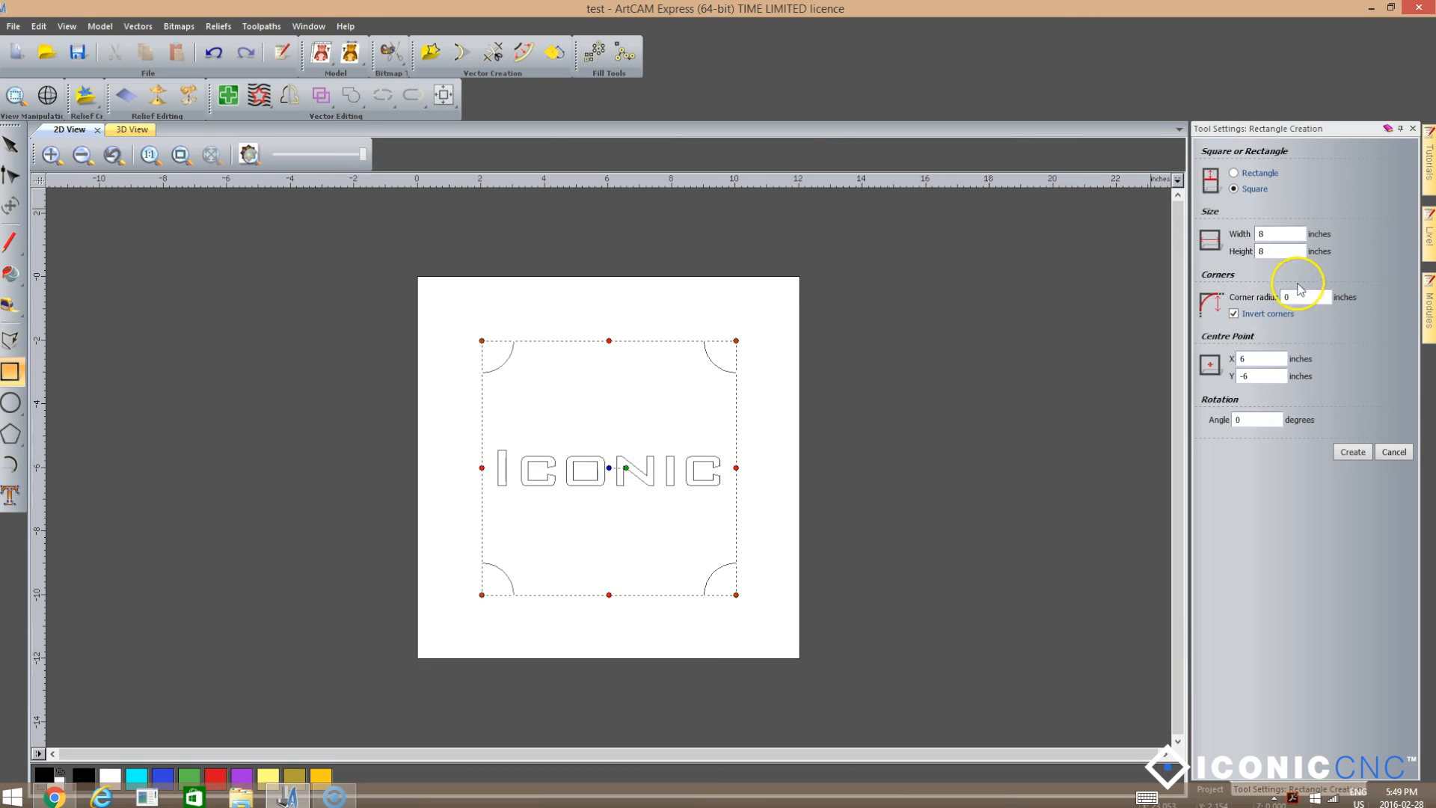
{"action": "left_click_drag", "start_coordinate": [1294, 296], "coordinate": [1271, 297]}
{"action": "type", "text": "1"}
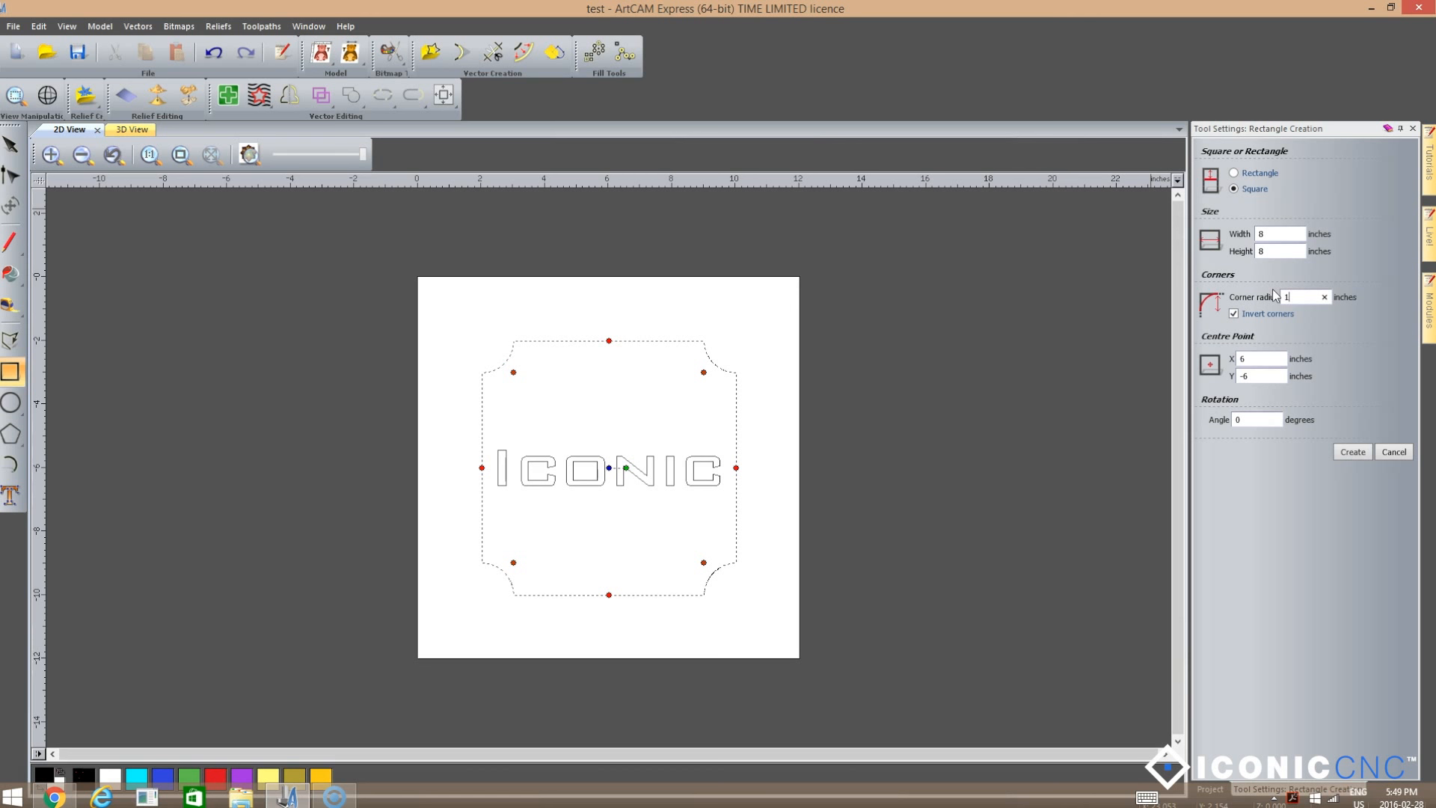
{"action": "left_click", "coordinate": [1385, 455]}
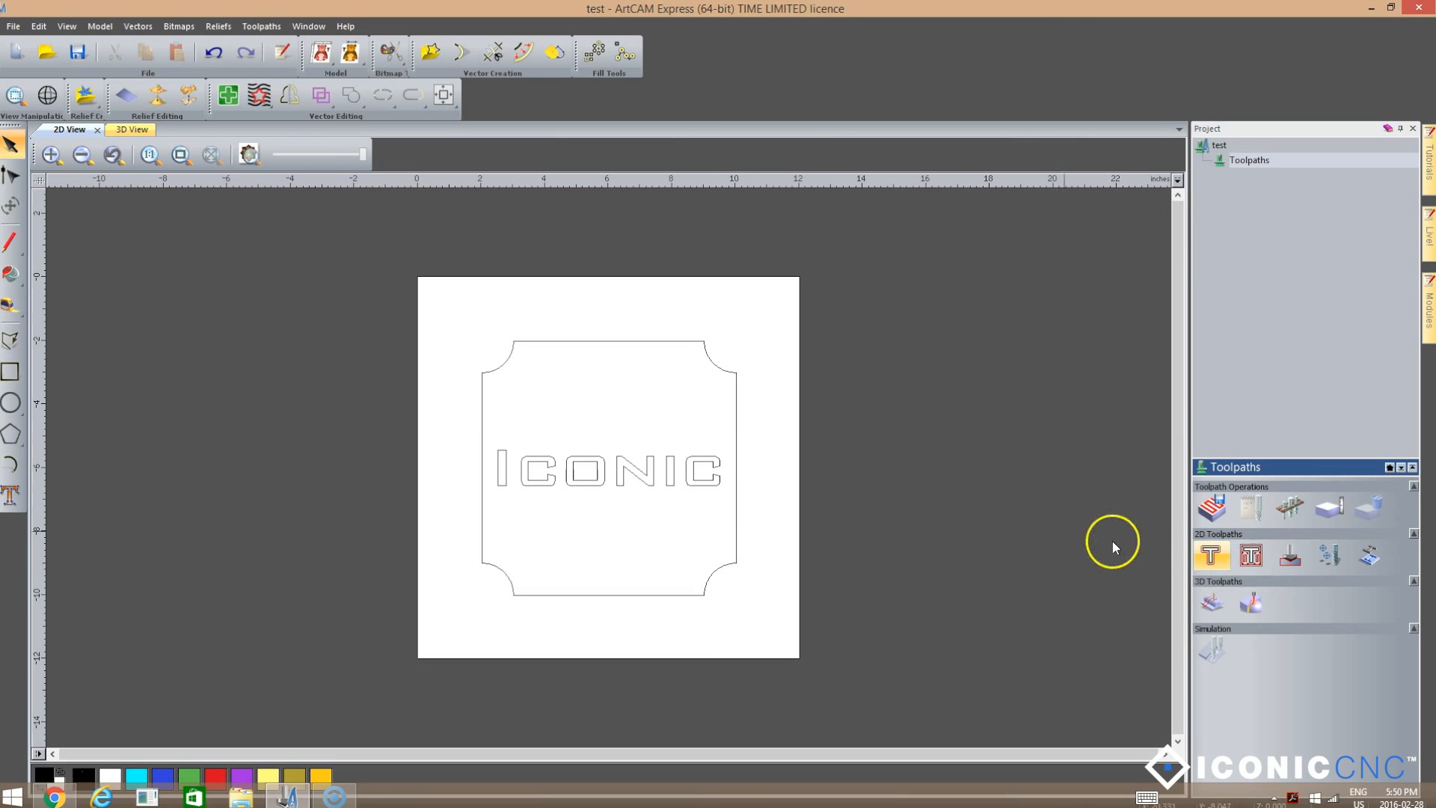
{"action": "left_click", "coordinate": [643, 341]}
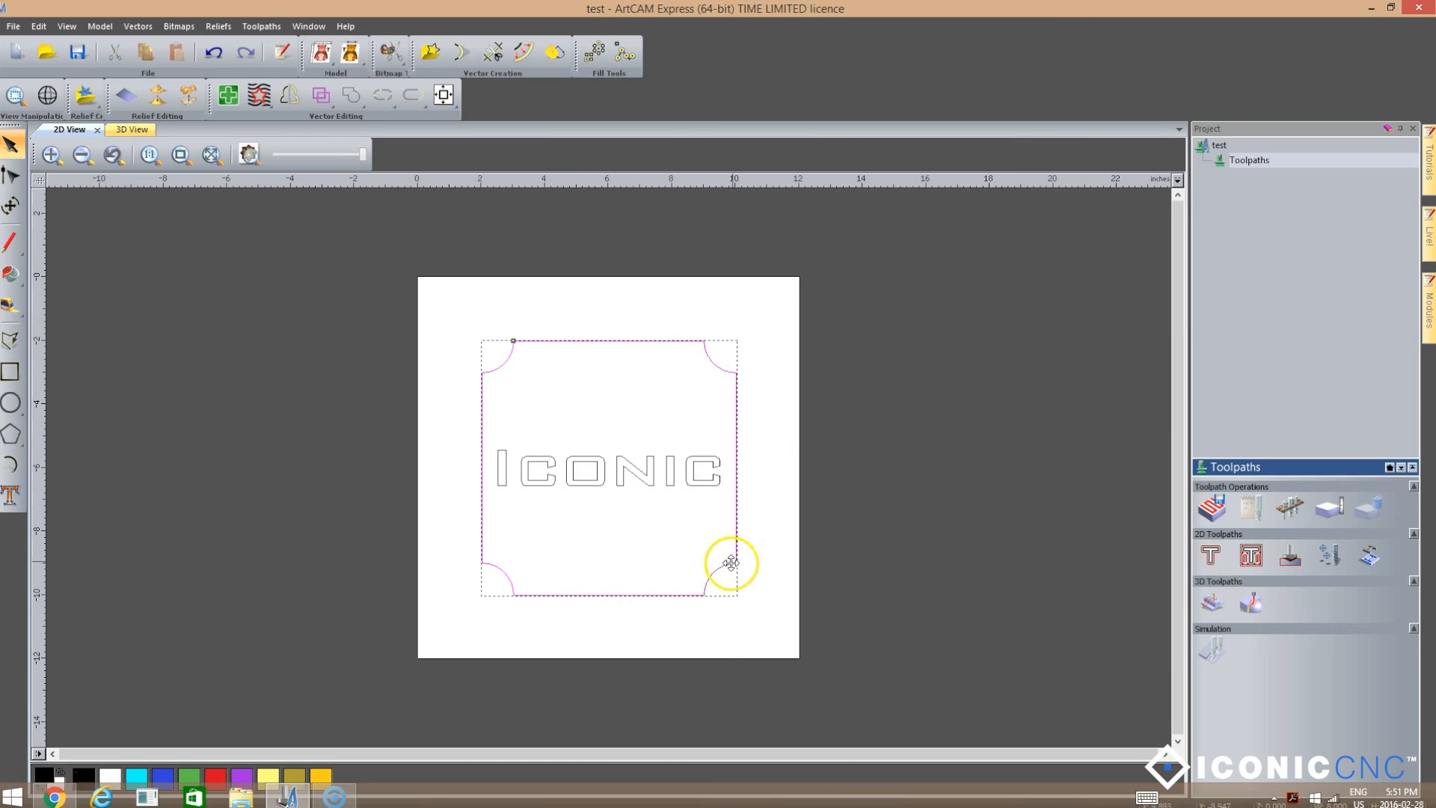
{"action": "left_click", "coordinate": [755, 557]}
{"action": "left_click", "coordinate": [736, 460]}
{"action": "left_click", "coordinate": [751, 469]}
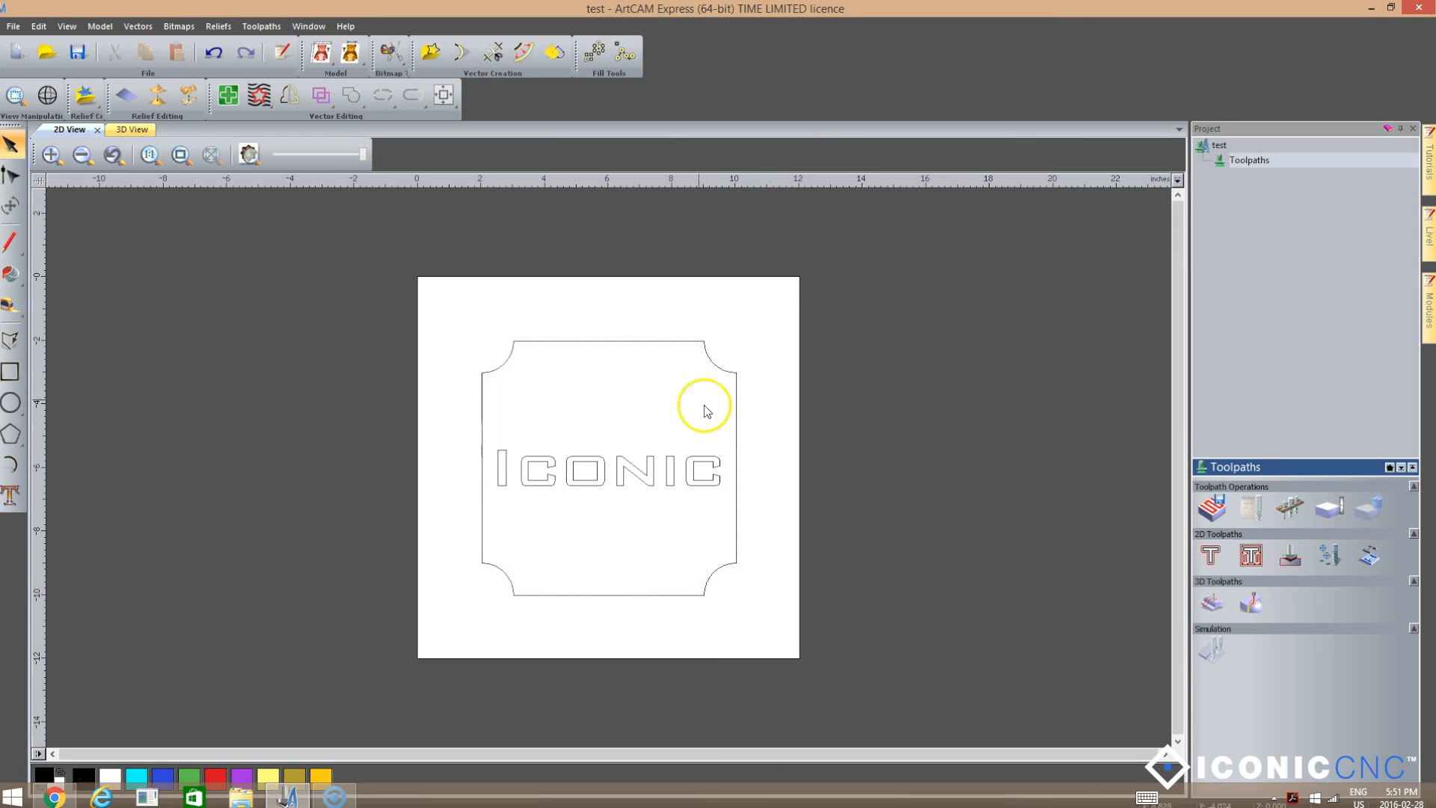
{"action": "left_click", "coordinate": [679, 352]}
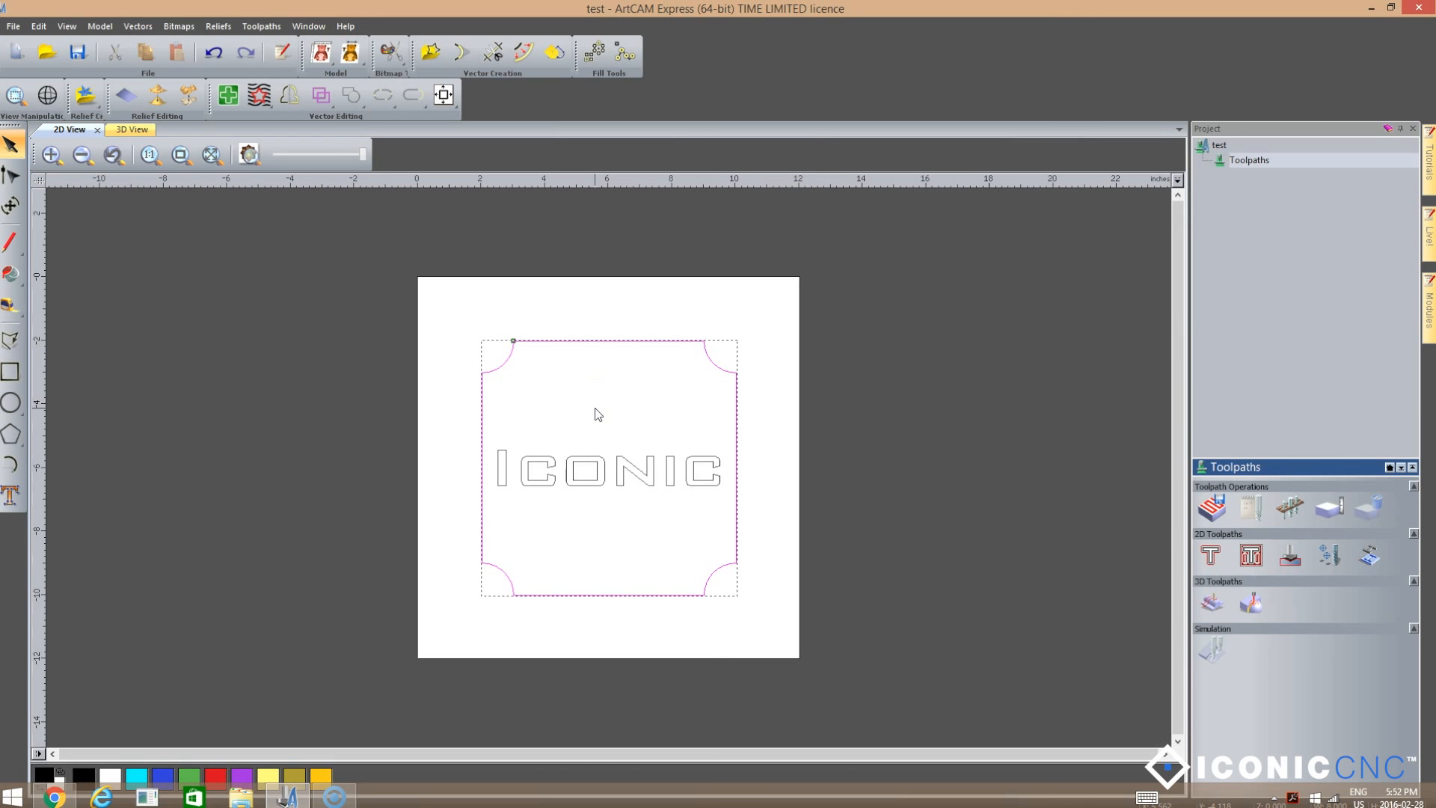
{"action": "left_click", "coordinate": [1257, 565]}
{"action": "left_click", "coordinate": [619, 330]}
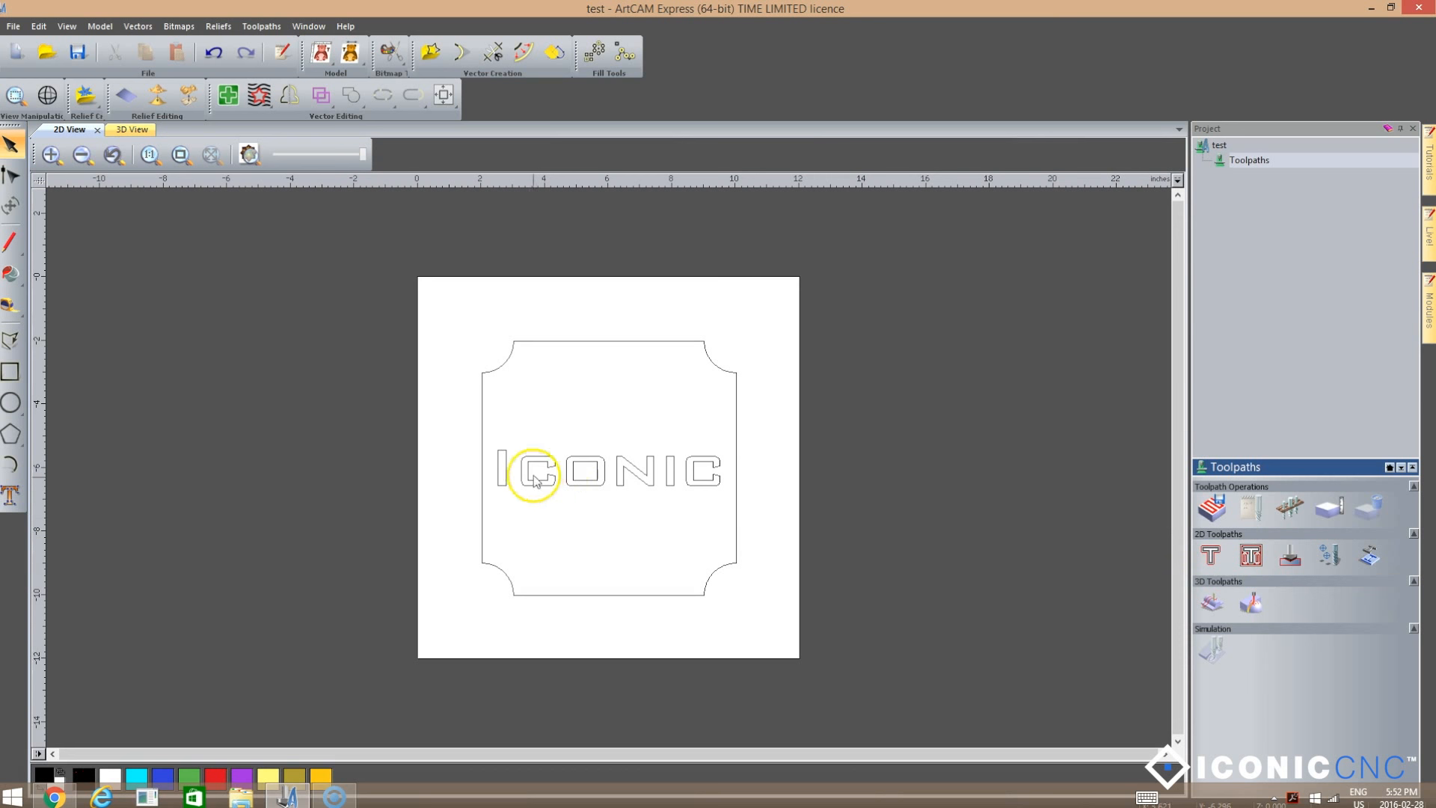
Draw a circle of about 0.06-inch radius at the lower tip of the first letter C in the text.
{"action": "scroll", "coordinate": [562, 477], "scroll_direction": "up", "scroll_amount": 2}
{"action": "scroll", "coordinate": [562, 478], "scroll_direction": "up", "scroll_amount": 6}
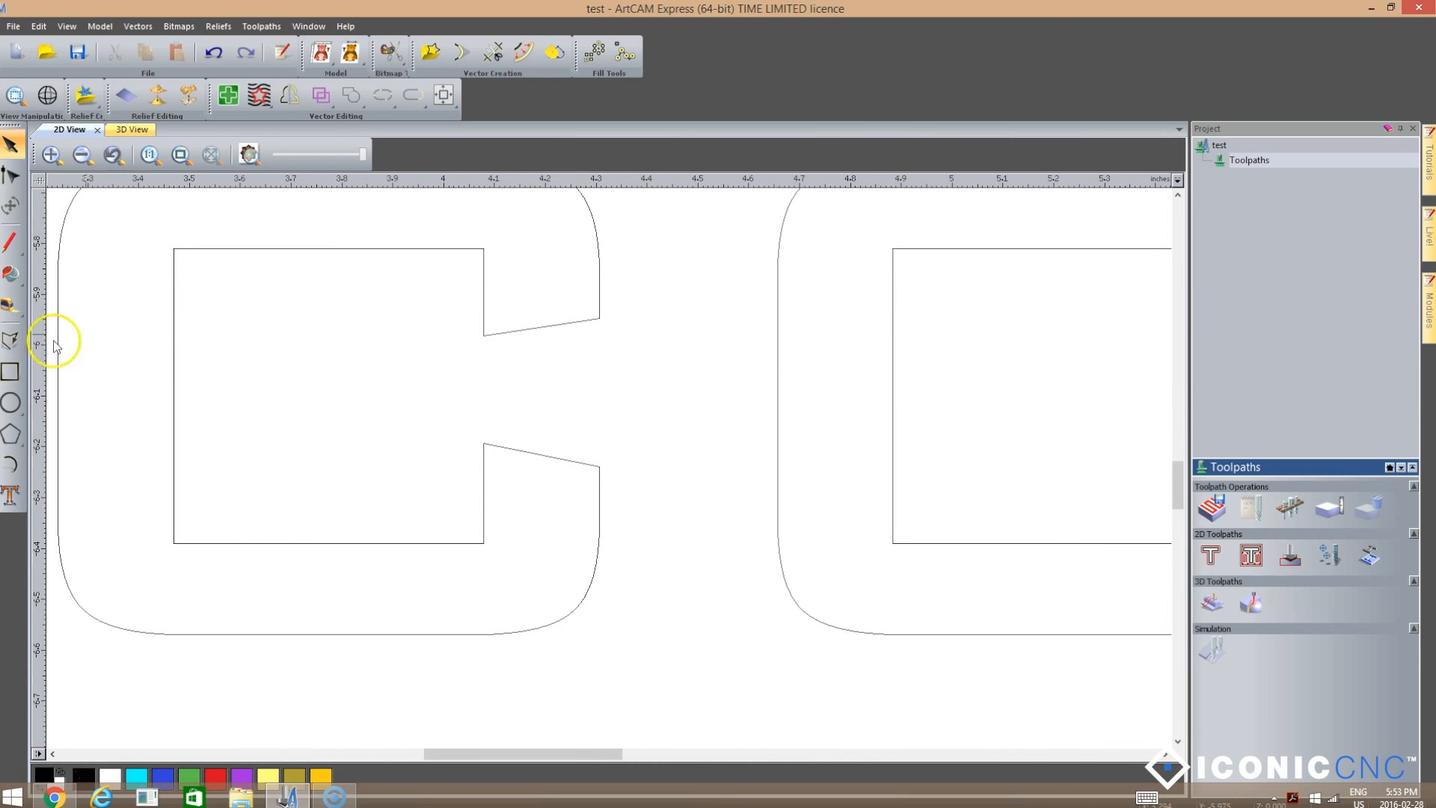
{"action": "left_click", "coordinate": [10, 402]}
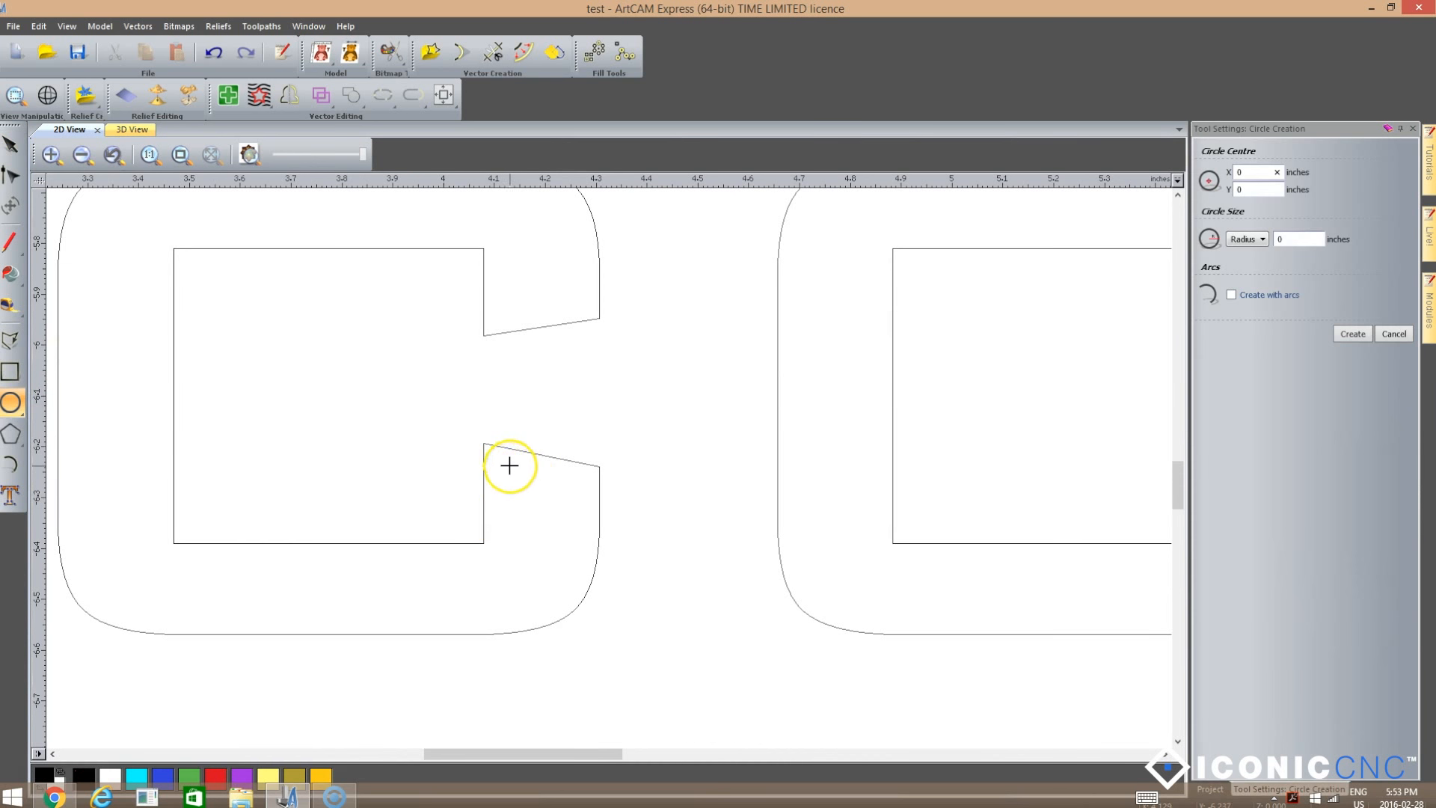
{"action": "left_click_drag", "start_coordinate": [504, 472], "coordinate": [517, 499]}
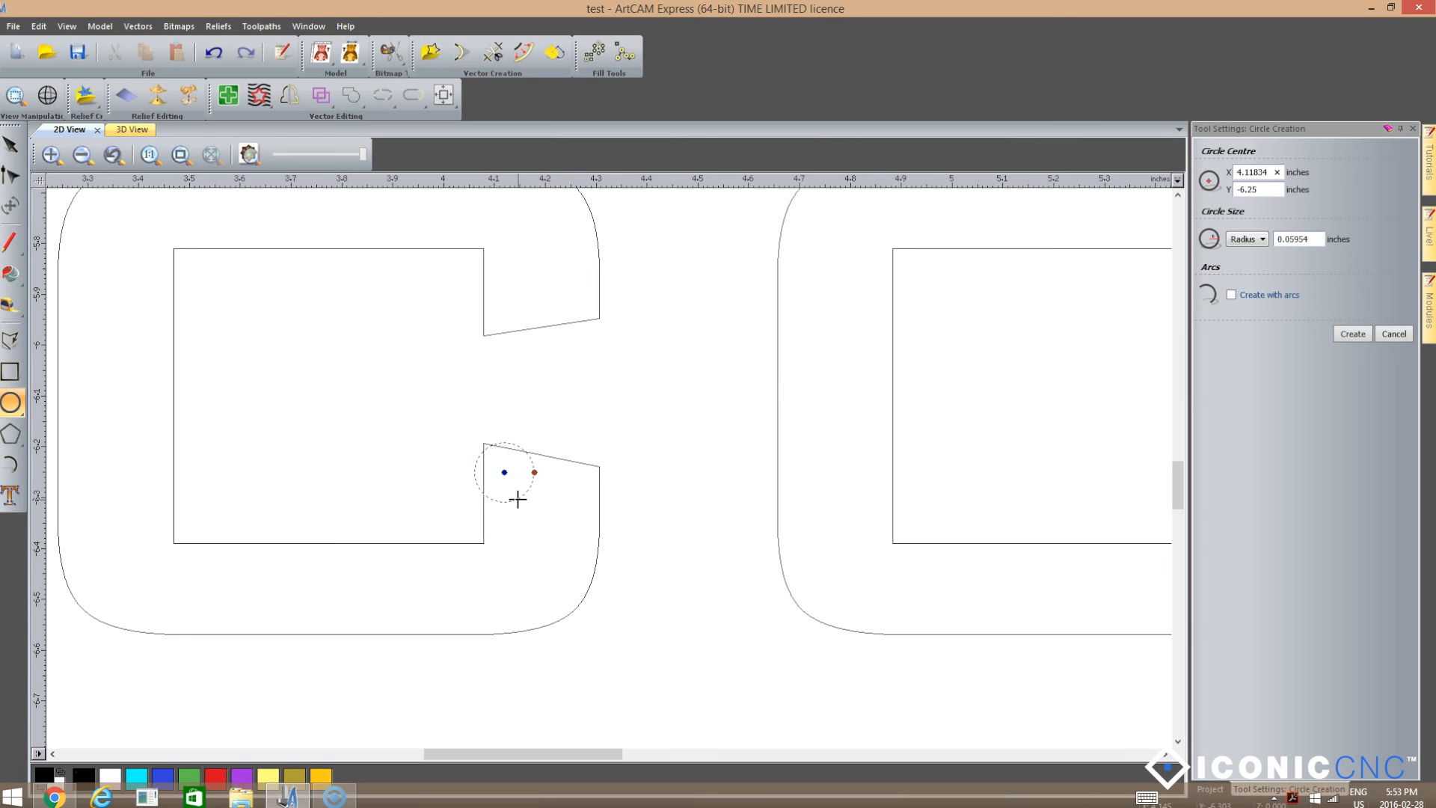
{"action": "left_click_drag", "start_coordinate": [518, 499], "coordinate": [518, 499]}
{"action": "left_click", "coordinate": [530, 548]}
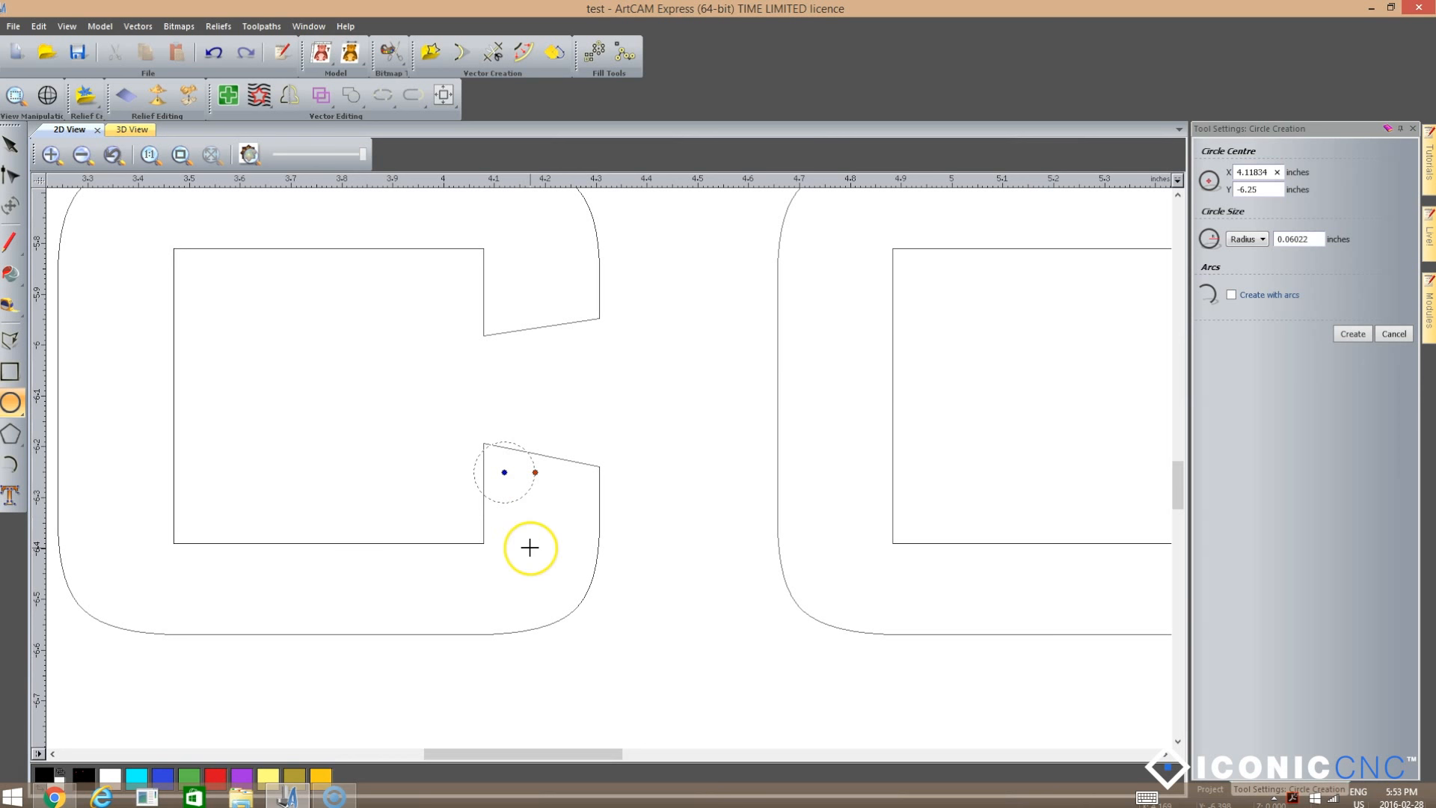
{"action": "key", "text": "Return"}
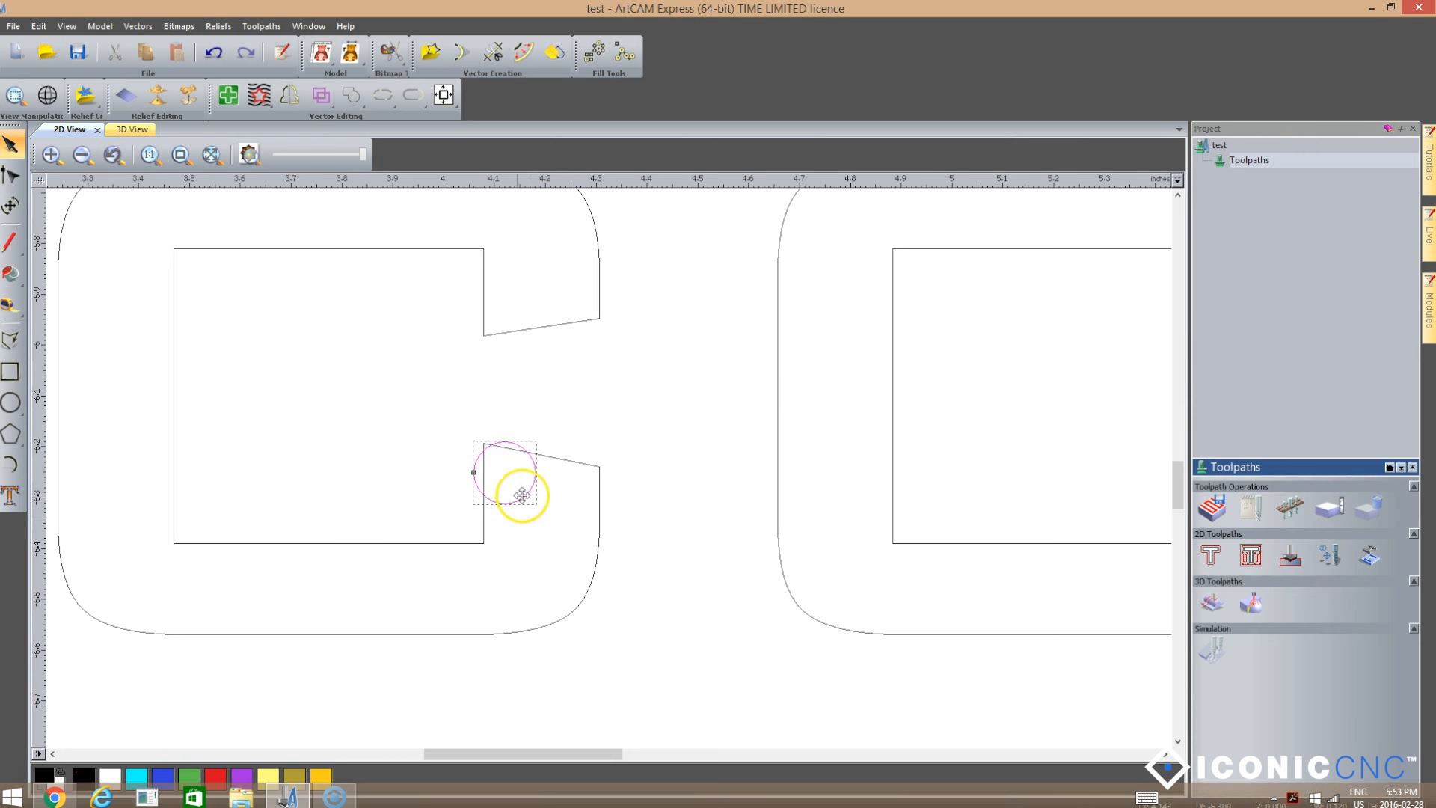
Move the circle inside the lower tip of the C and nudge it up against the corner's edges.
{"action": "left_click_drag", "start_coordinate": [528, 493], "coordinate": [553, 519]}
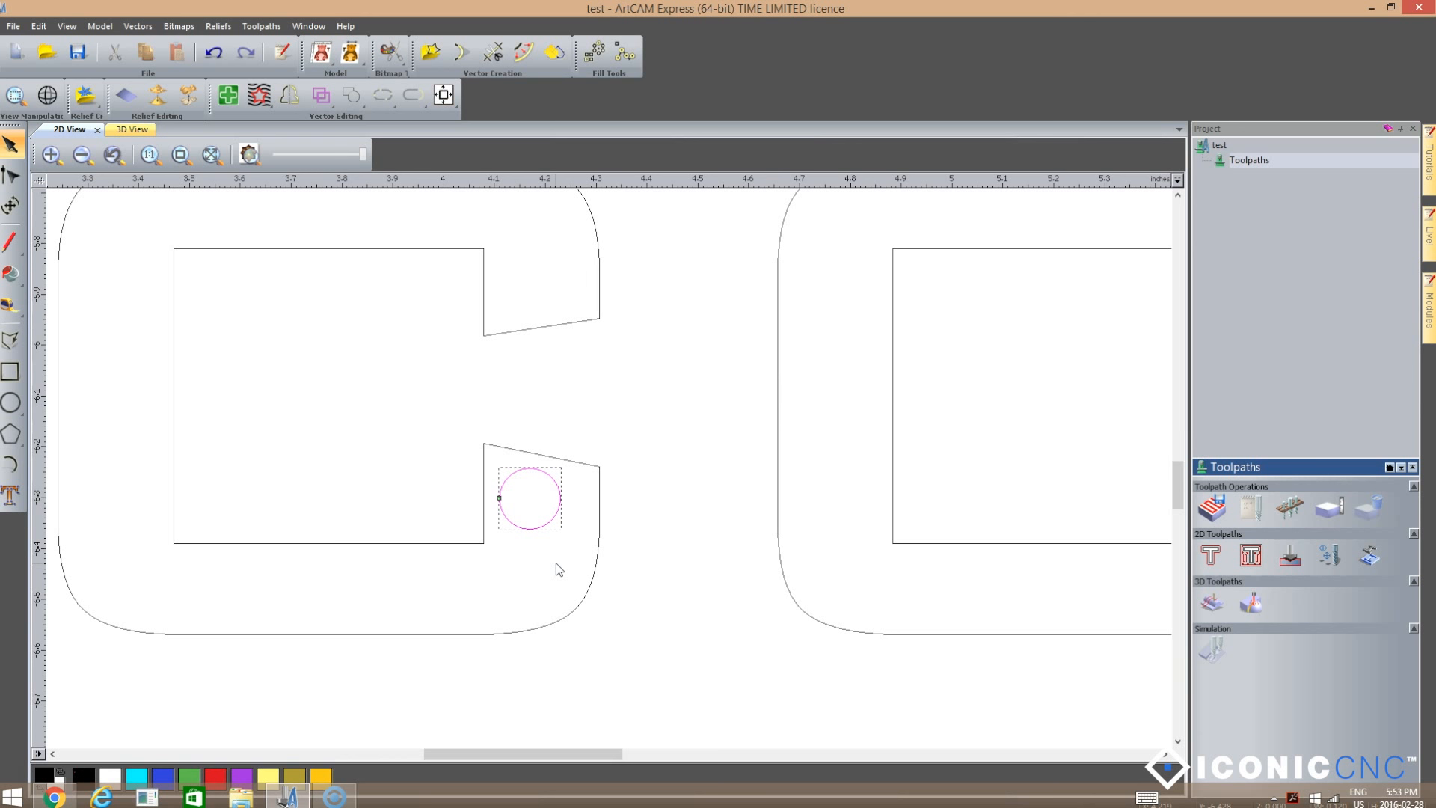
{"action": "key", "text": "Left"}
{"action": "key", "text": "Left"}
{"action": "key", "text": "Left"}
{"action": "key", "text": "Left"}
{"action": "key", "text": "Up"}
{"action": "key", "text": "Up"}
{"action": "key", "text": "Up"}
{"action": "key", "text": "Up"}
{"action": "key", "text": "Up"}
{"action": "key", "text": "Up"}
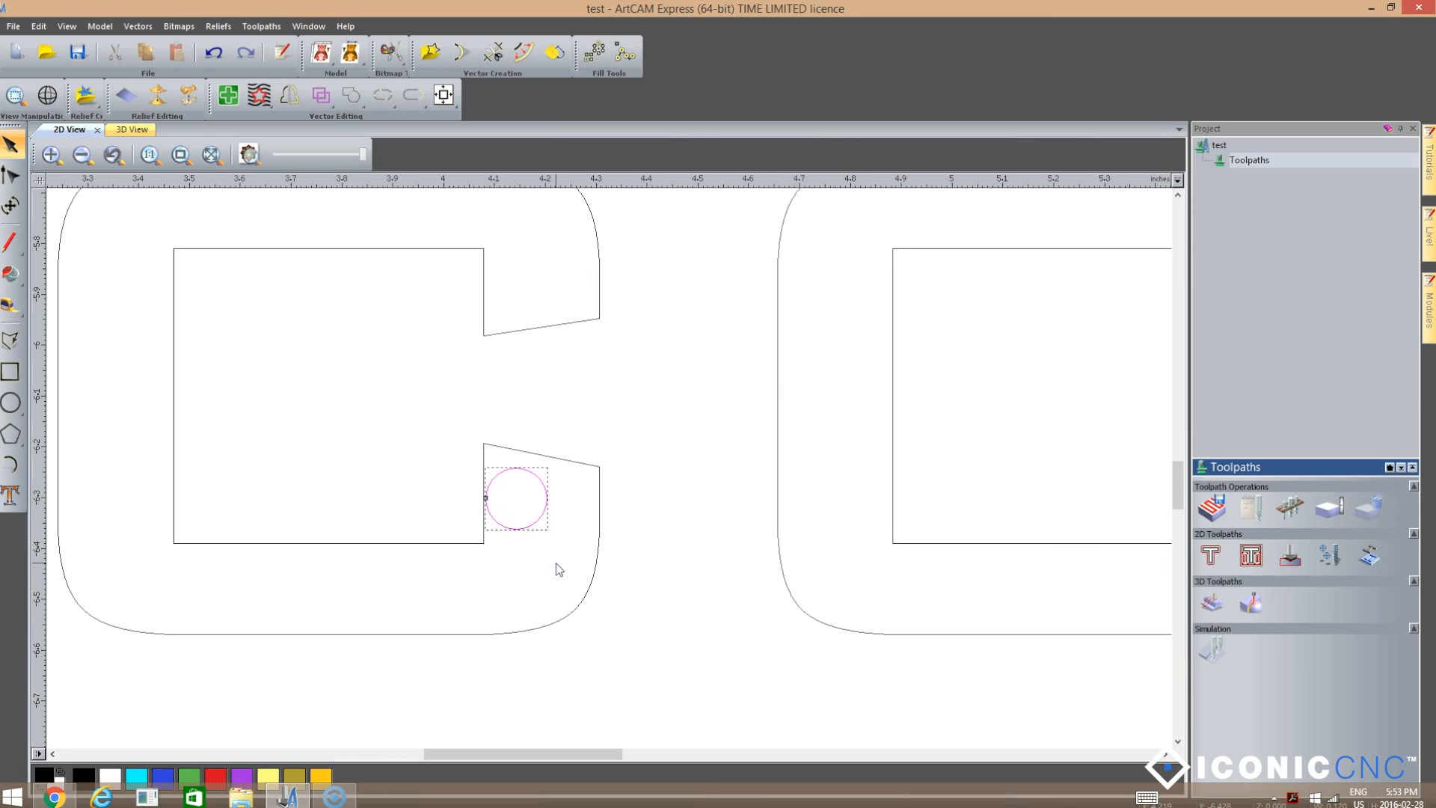
{"action": "key", "text": "Up"}
{"action": "key", "text": "Up"}
{"action": "key", "text": "Up"}
{"action": "key", "text": "Up"}
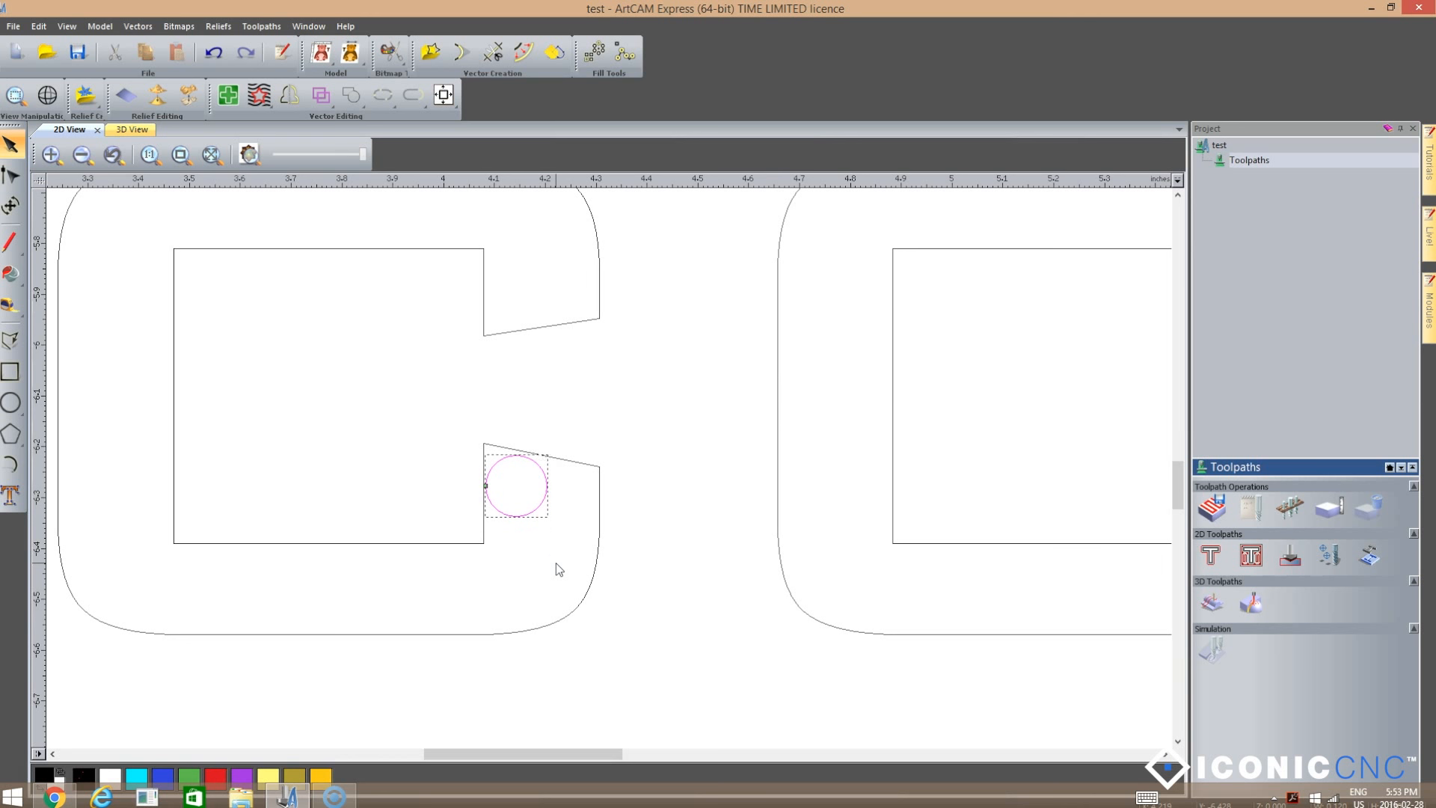
{"action": "key", "text": "Up"}
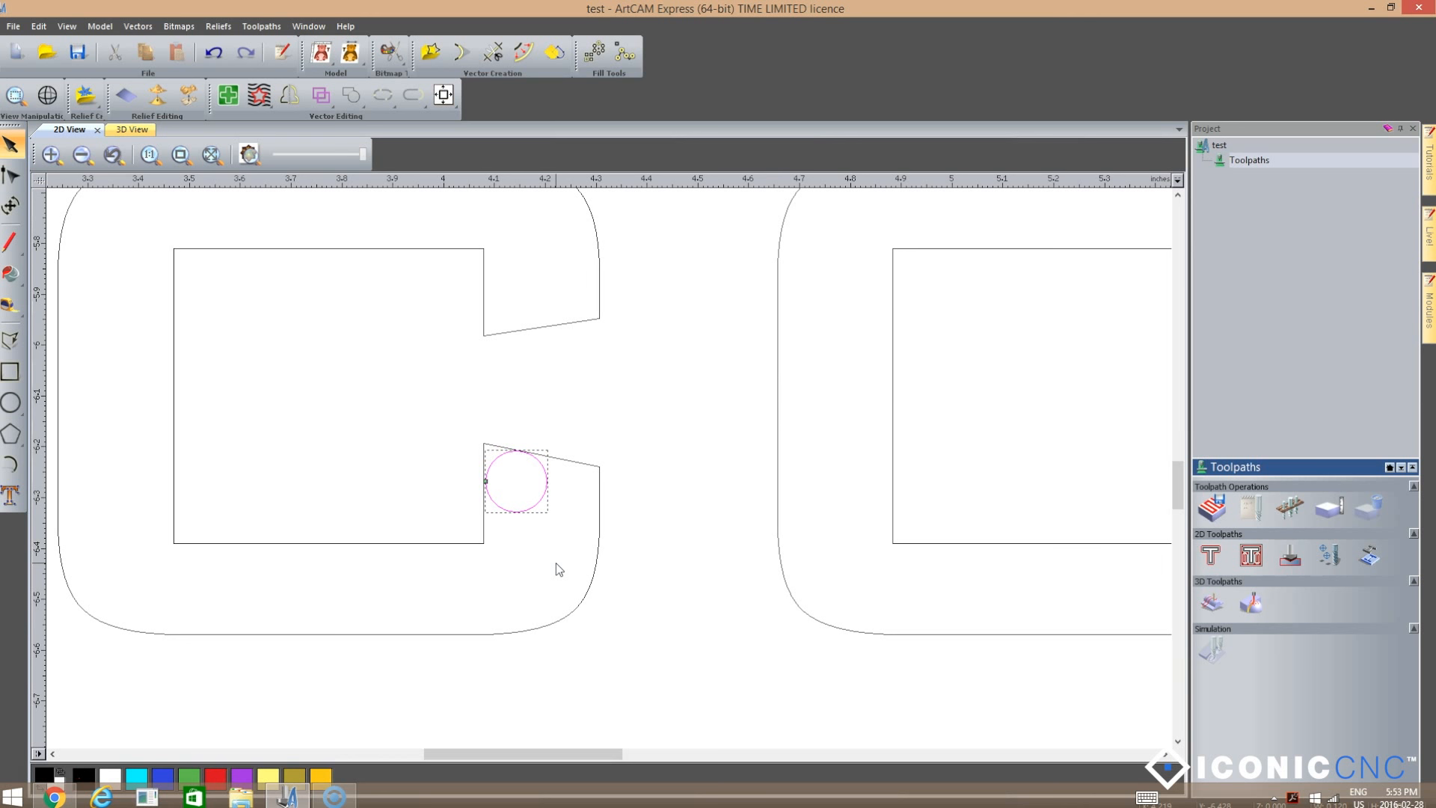
{"action": "left_click", "coordinate": [537, 499]}
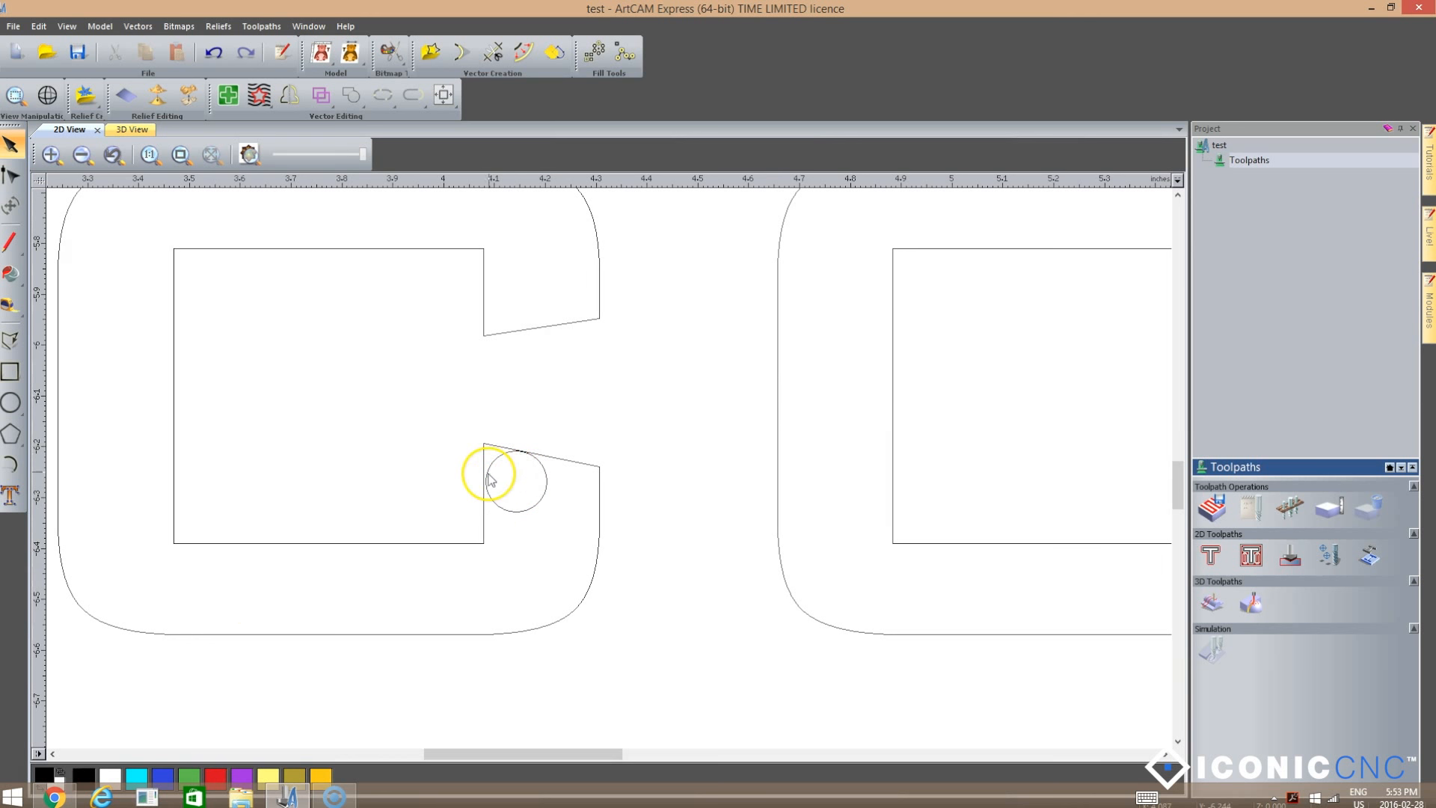
Inspect how the circle fits the corner of the C and delete the circle.
{"action": "scroll", "coordinate": [488, 471], "scroll_direction": "up", "scroll_amount": 2}
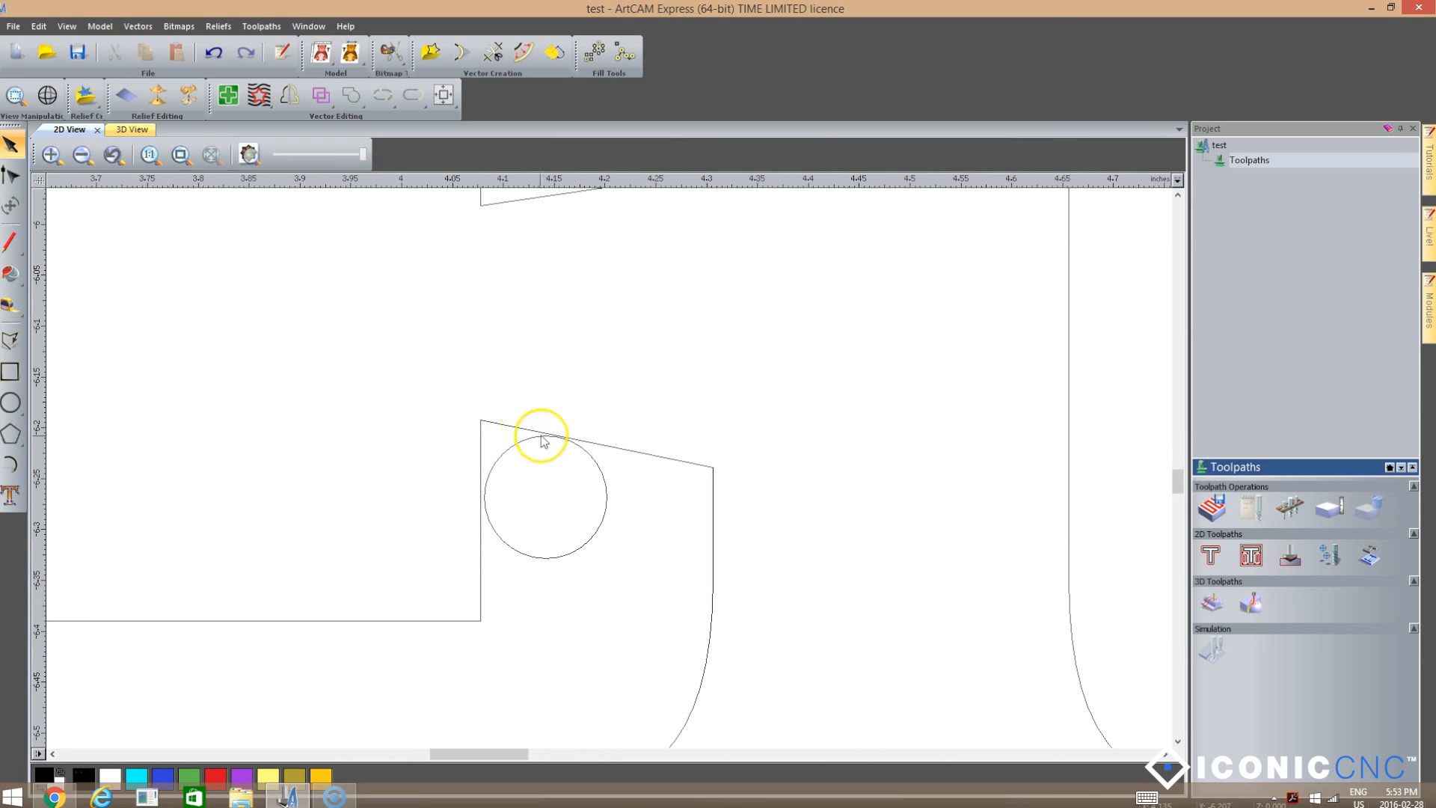
{"action": "scroll", "coordinate": [551, 551], "scroll_direction": "down", "scroll_amount": 2}
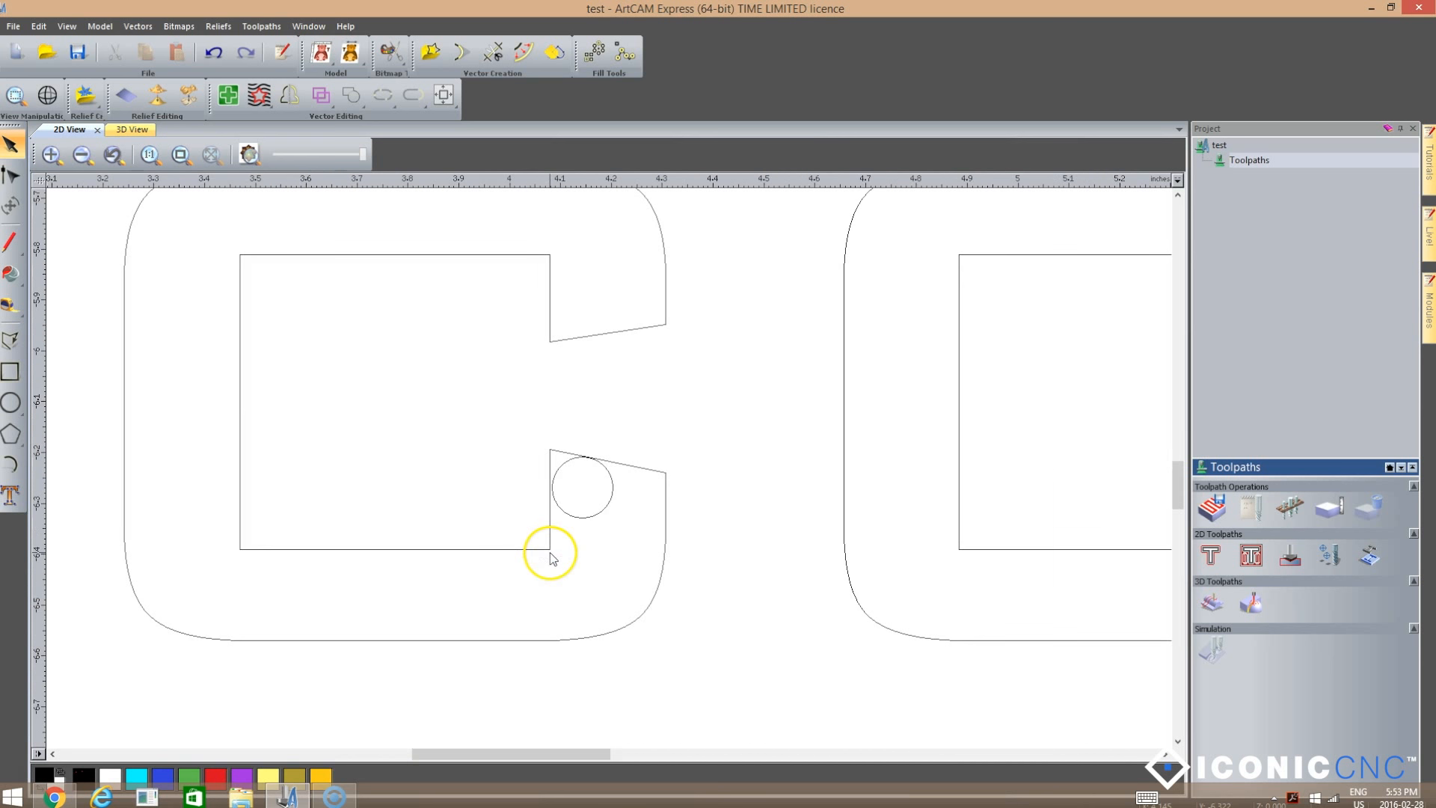
{"action": "left_click", "coordinate": [588, 517]}
{"action": "key", "text": "Delete"}
{"action": "left_click", "coordinate": [1251, 555]}
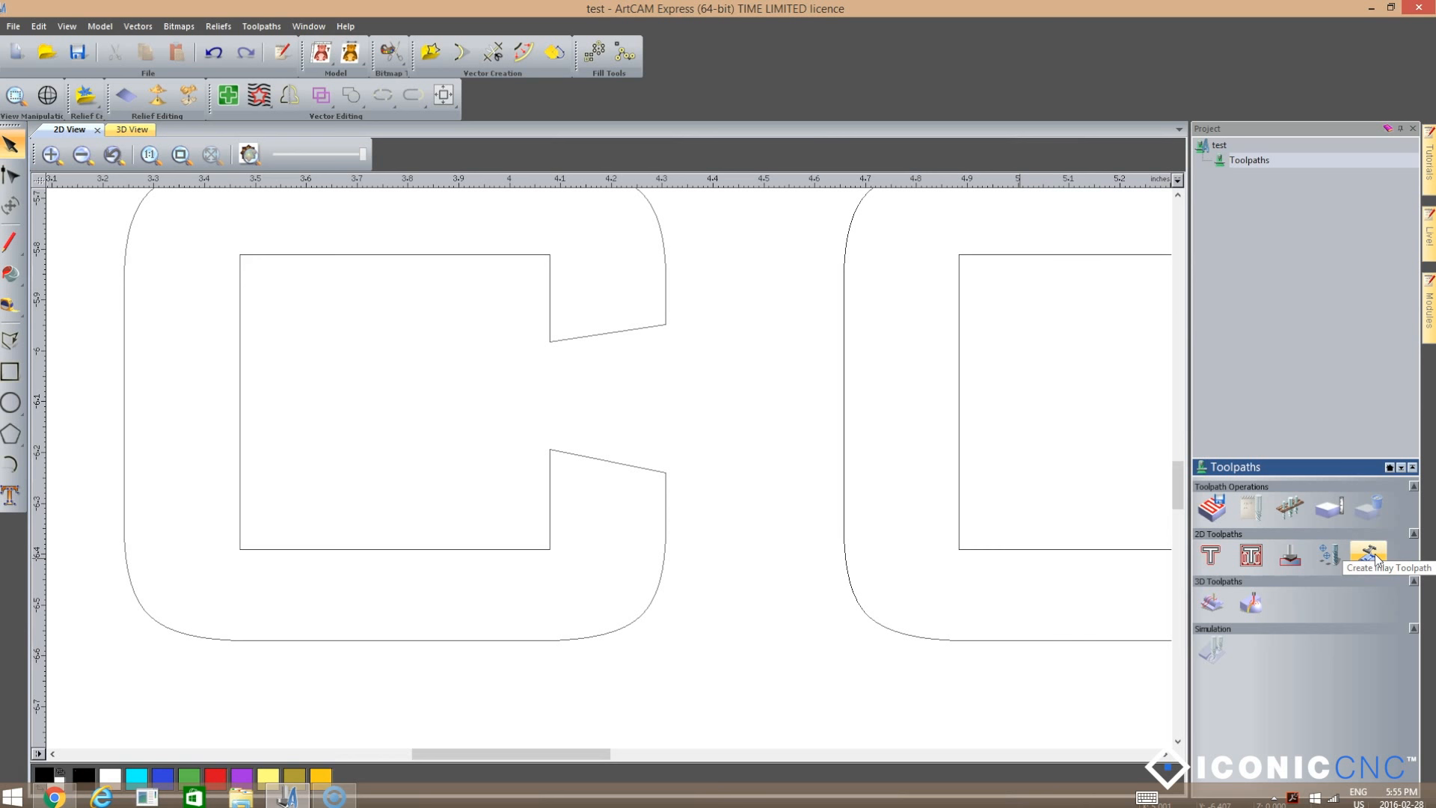
Start a profile toolpath on the concave-cornered outline, set to cut along the selected vectors.
{"action": "scroll", "coordinate": [640, 529], "scroll_direction": "down", "scroll_amount": 2}
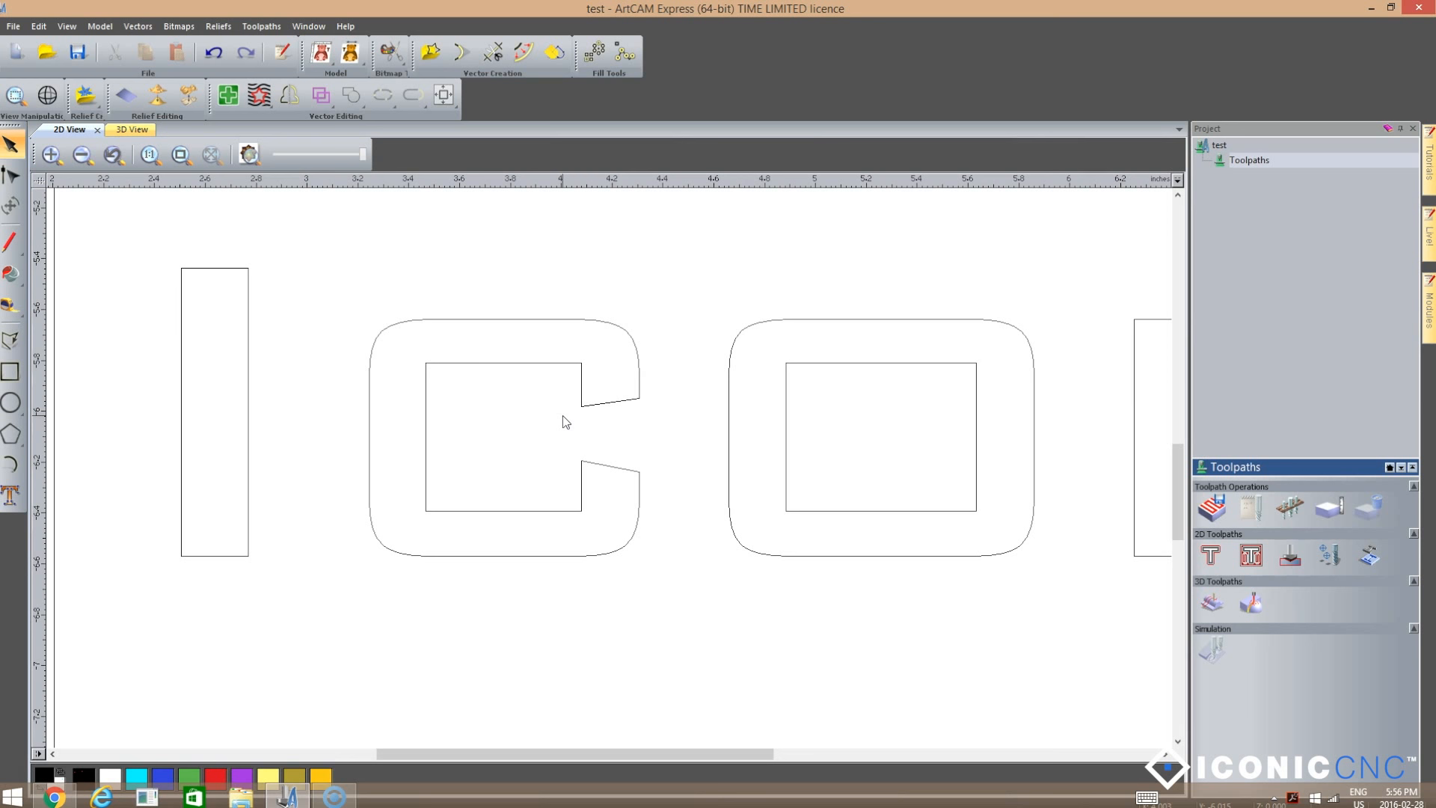
{"action": "scroll", "coordinate": [628, 662], "scroll_direction": "down", "scroll_amount": 2}
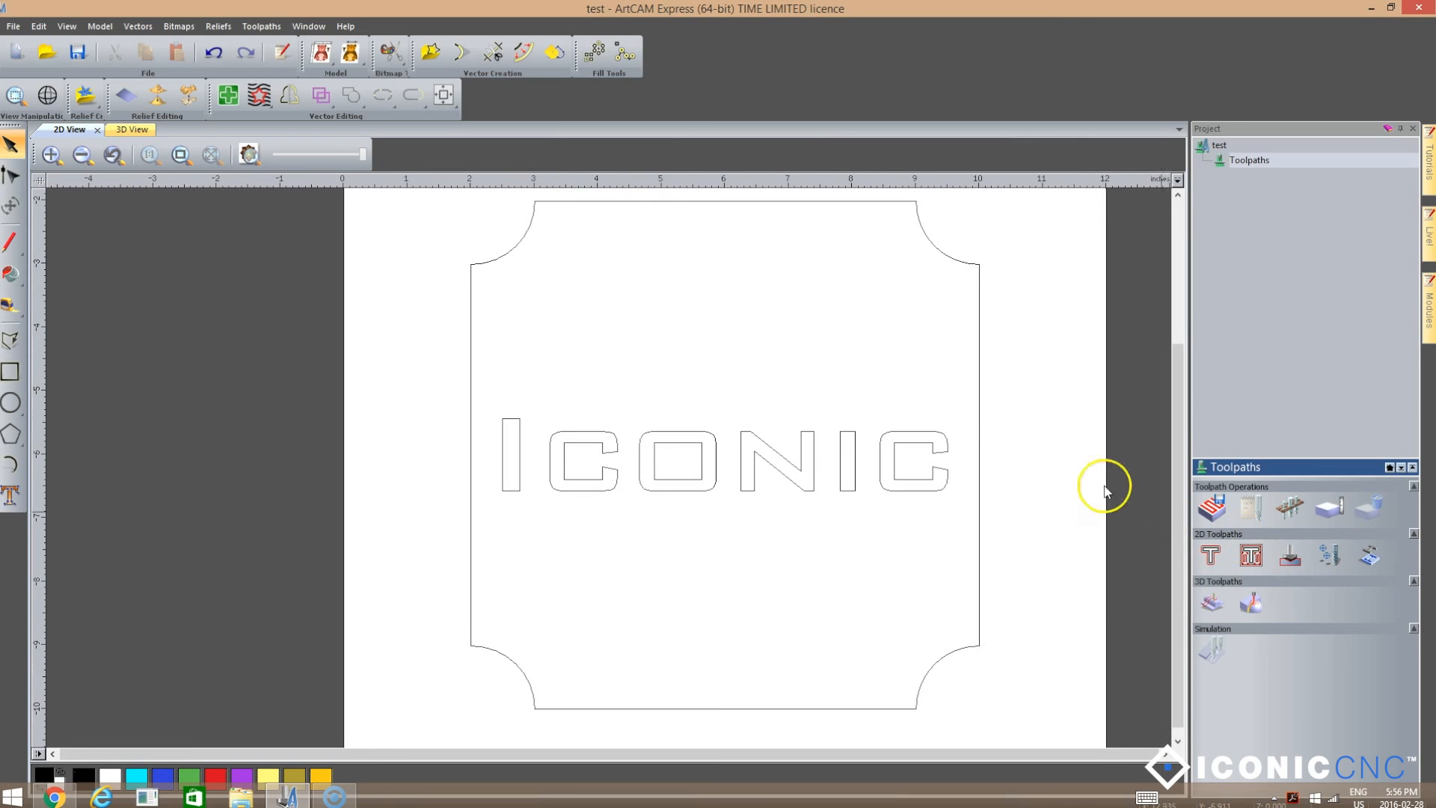
{"action": "left_click", "coordinate": [979, 418]}
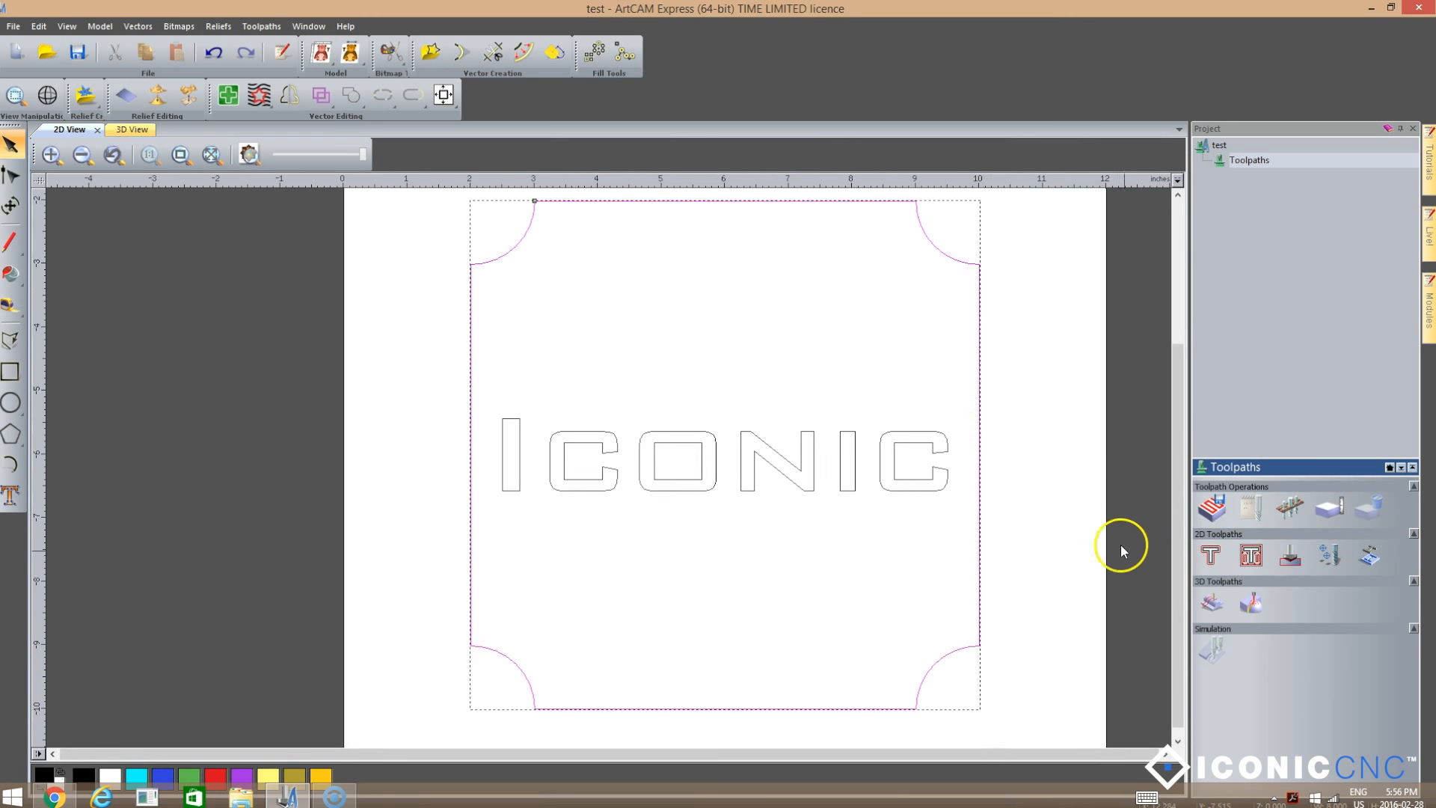
{"action": "left_click", "coordinate": [1211, 556]}
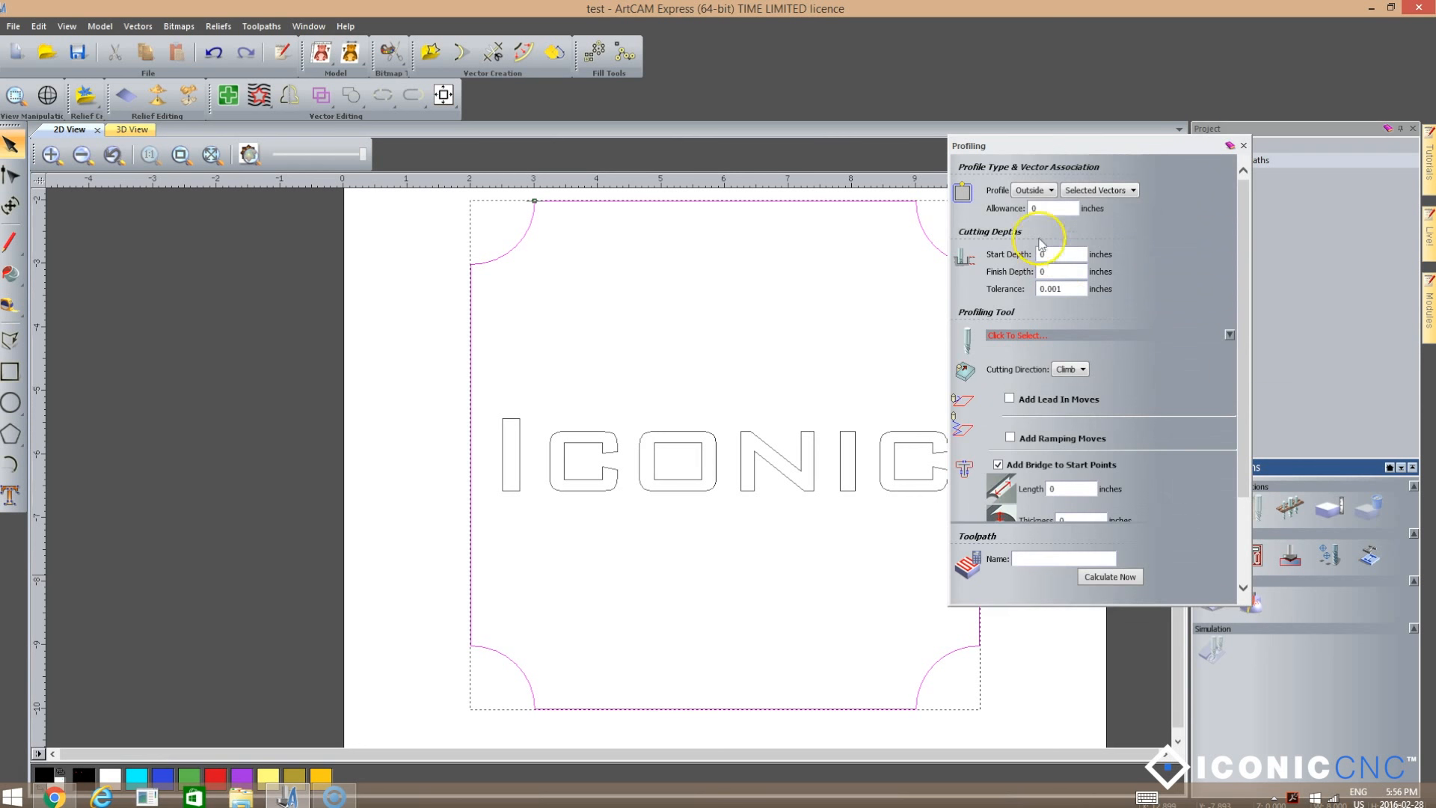
{"action": "left_click", "coordinate": [1034, 190]}
{"action": "left_click", "coordinate": [1025, 209]}
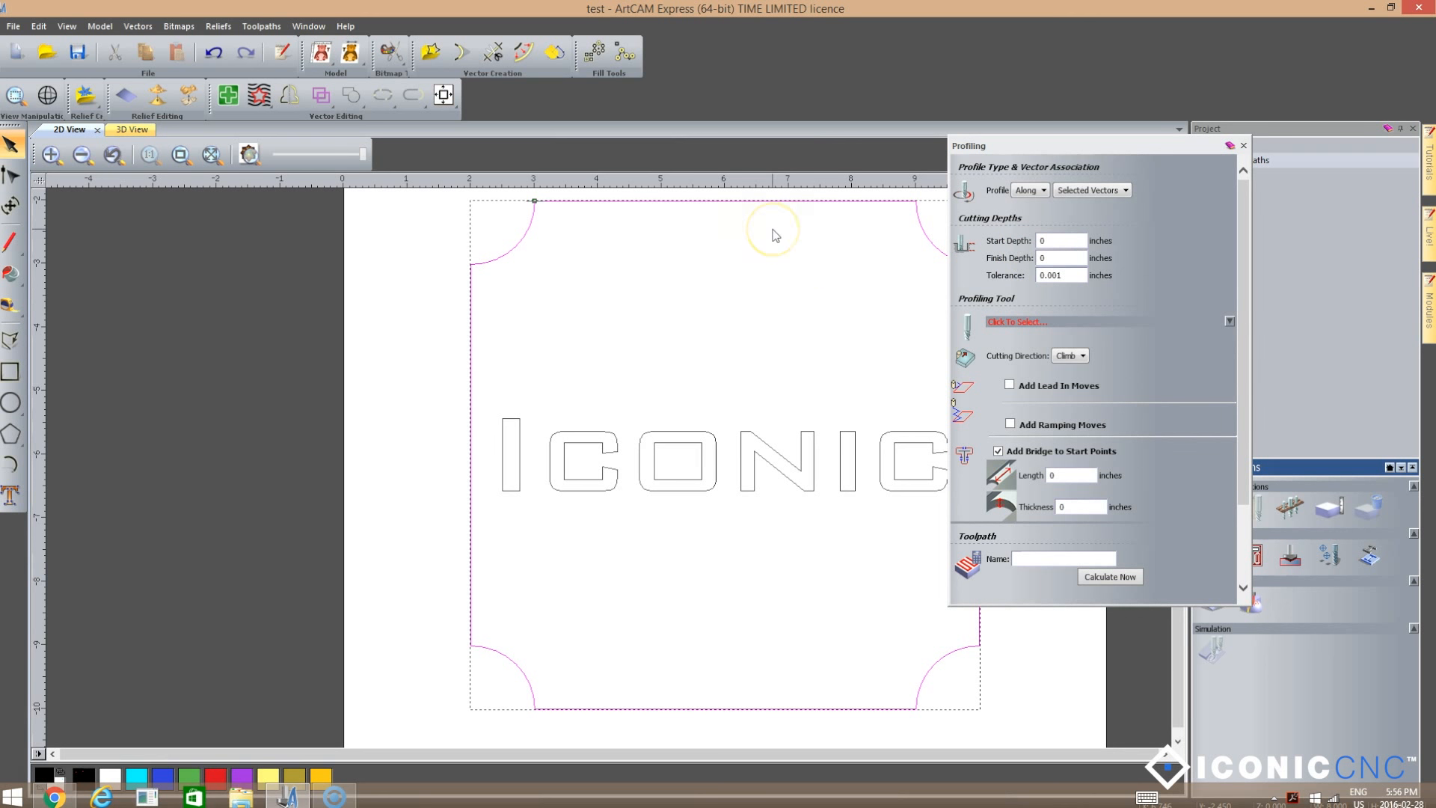
Keep the profile's start depth at 0 and tolerance at 0.001, and set the finish depth to 0.125 inches.
{"action": "left_click", "coordinate": [1046, 240]}
{"action": "type", "text": "."}
{"action": "key", "text": "BackSpace"}
{"action": "left_click", "coordinate": [1059, 258]}
{"action": "type", "text": ".125"}
{"action": "left_click", "coordinate": [1069, 275]}
{"action": "left_click", "coordinate": [1070, 276]}
Choose the 90 Degree V-Bit from the iCarver - General Tool Kit 40-928 group as the profiling tool.
{"action": "left_click", "coordinate": [1038, 325]}
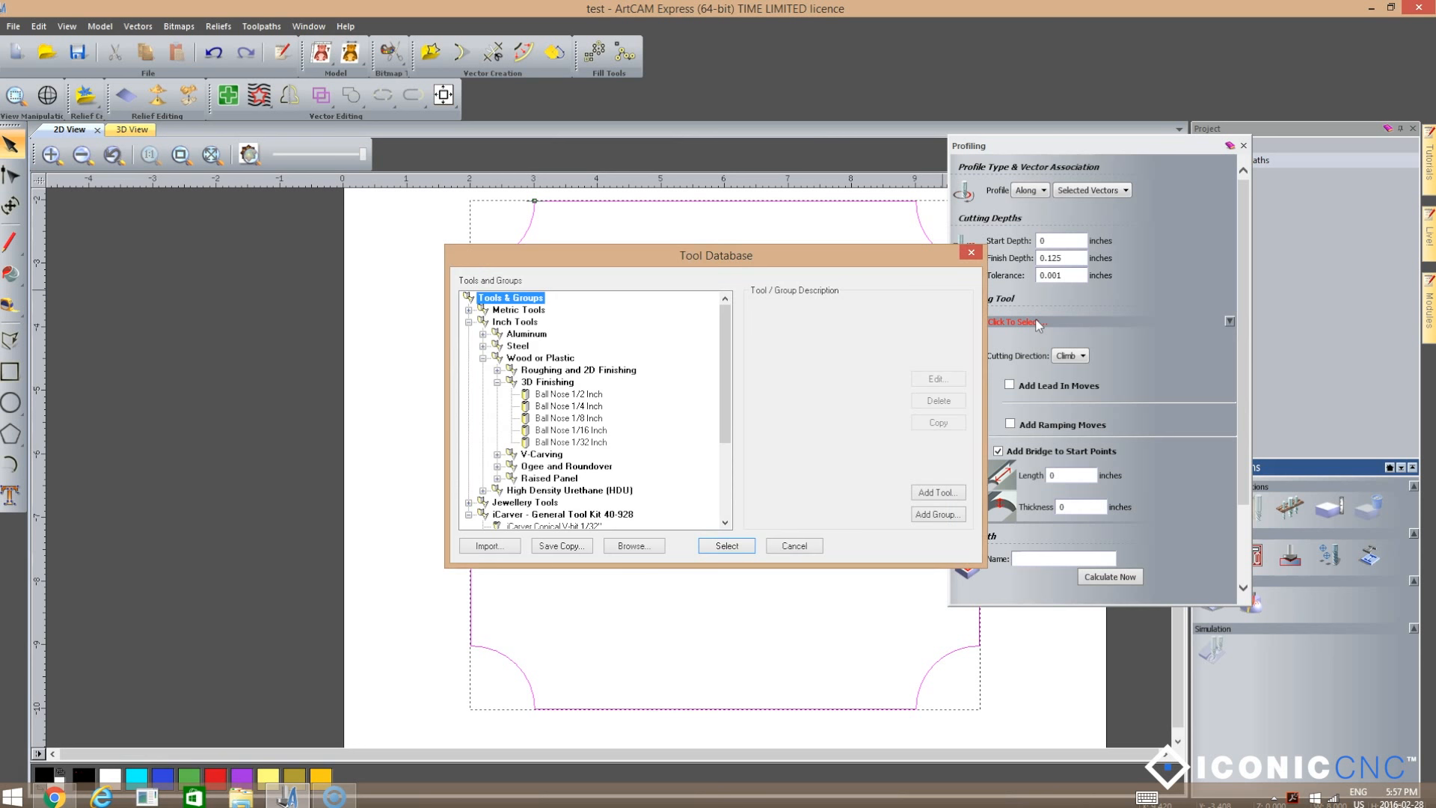
{"action": "left_click_drag", "start_coordinate": [723, 355], "coordinate": [707, 429]}
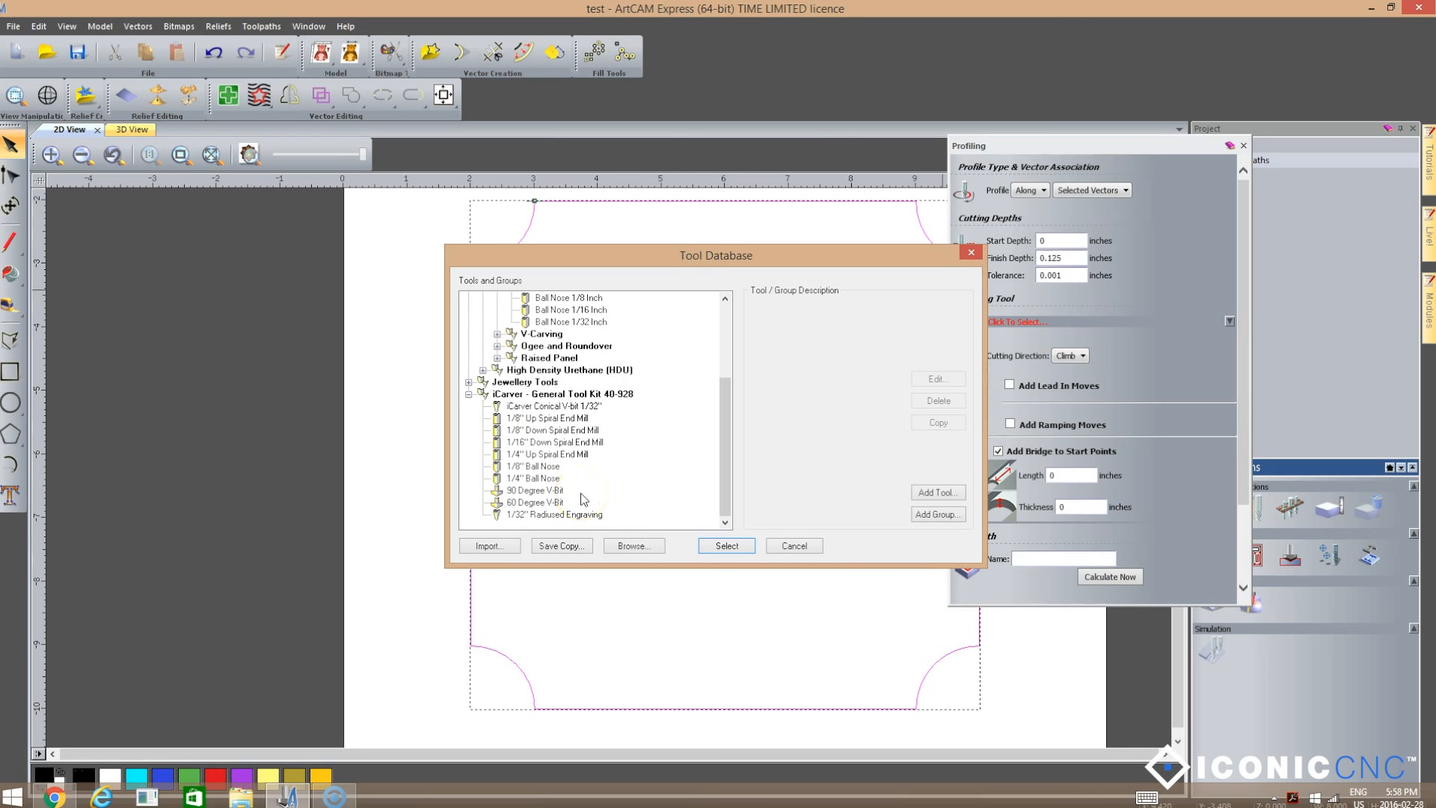
{"action": "left_click", "coordinate": [535, 493]}
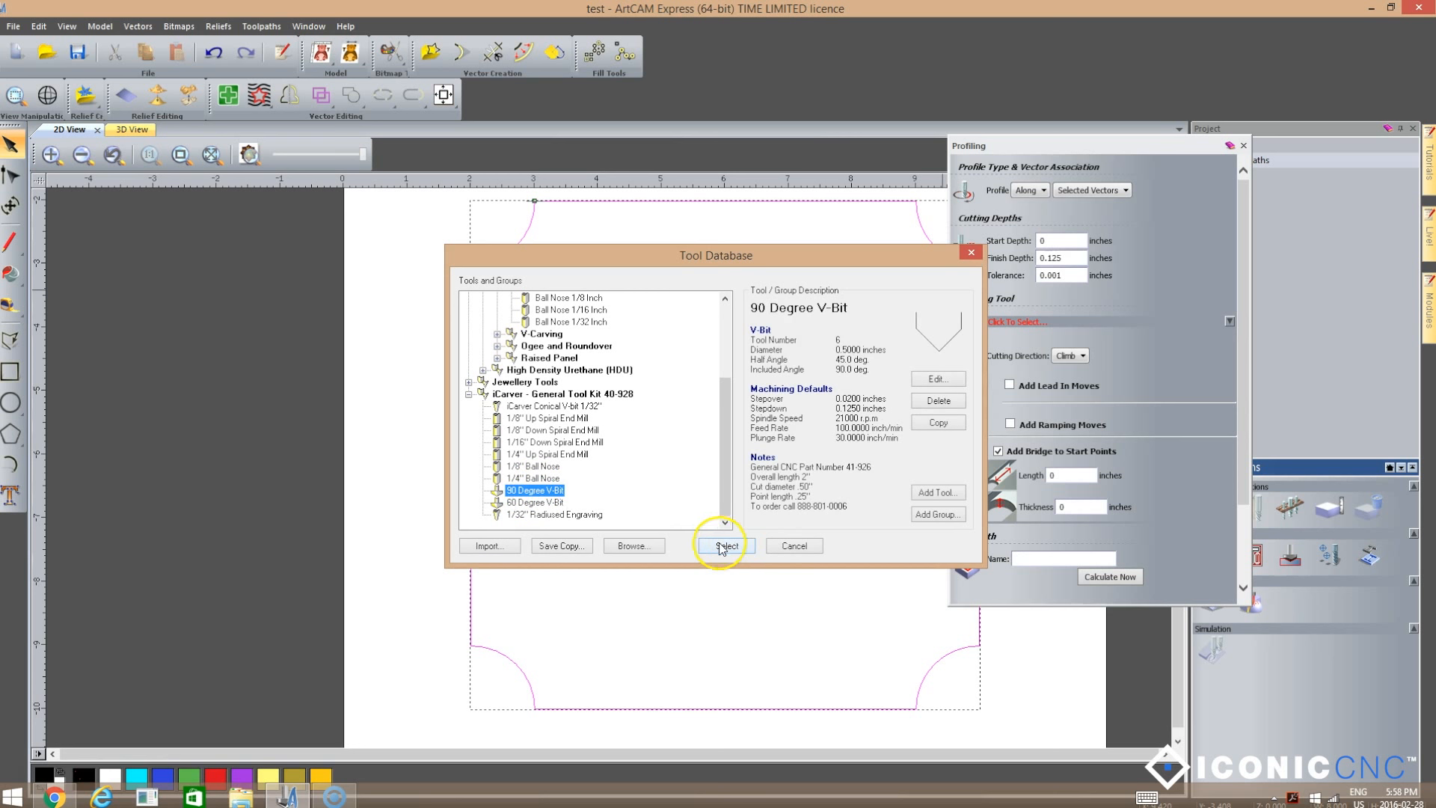
{"action": "left_click", "coordinate": [722, 547]}
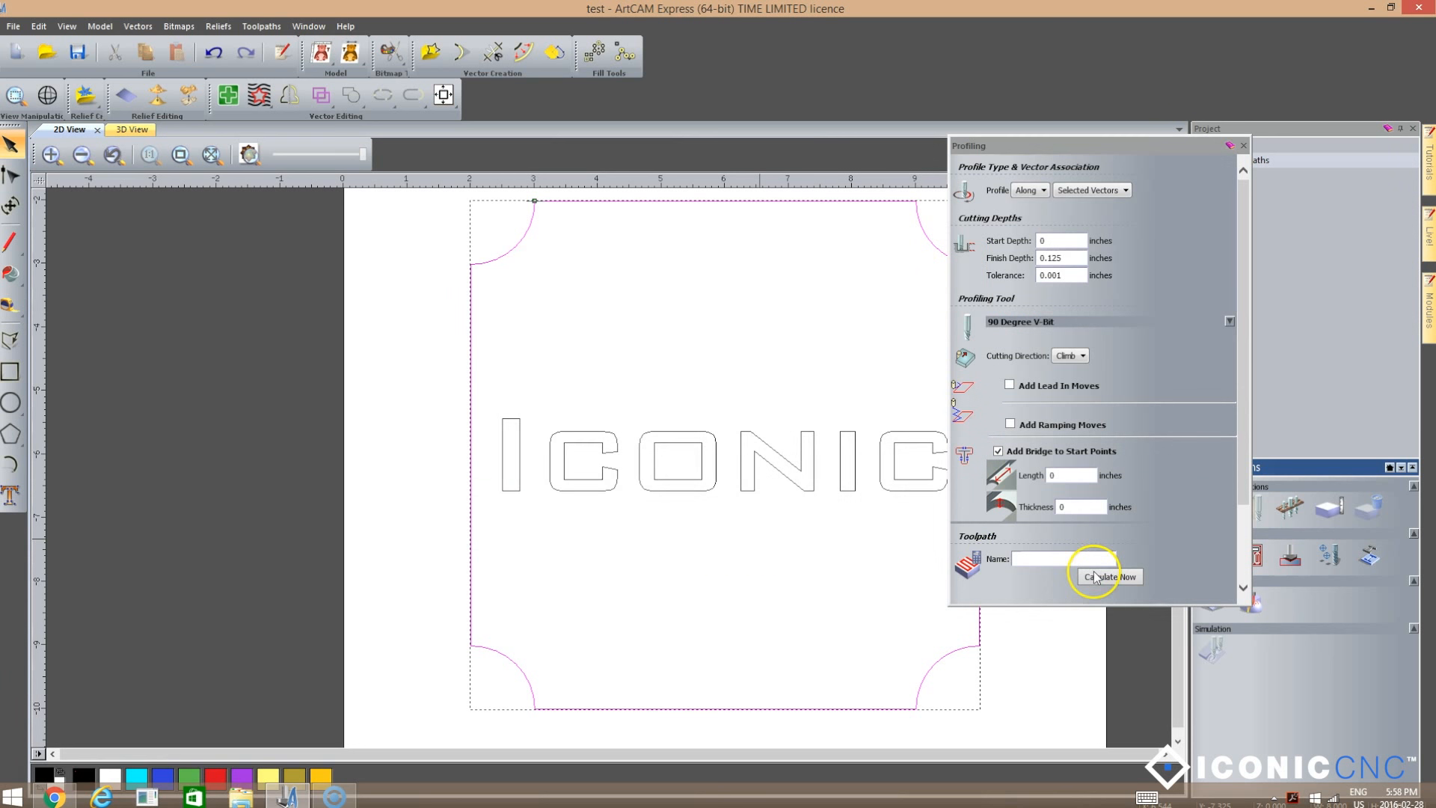
Expand the profile toolpath's safe height and home options and set Safe Z to 0.2 inches.
{"action": "left_click_drag", "start_coordinate": [1242, 463], "coordinate": [1245, 563]}
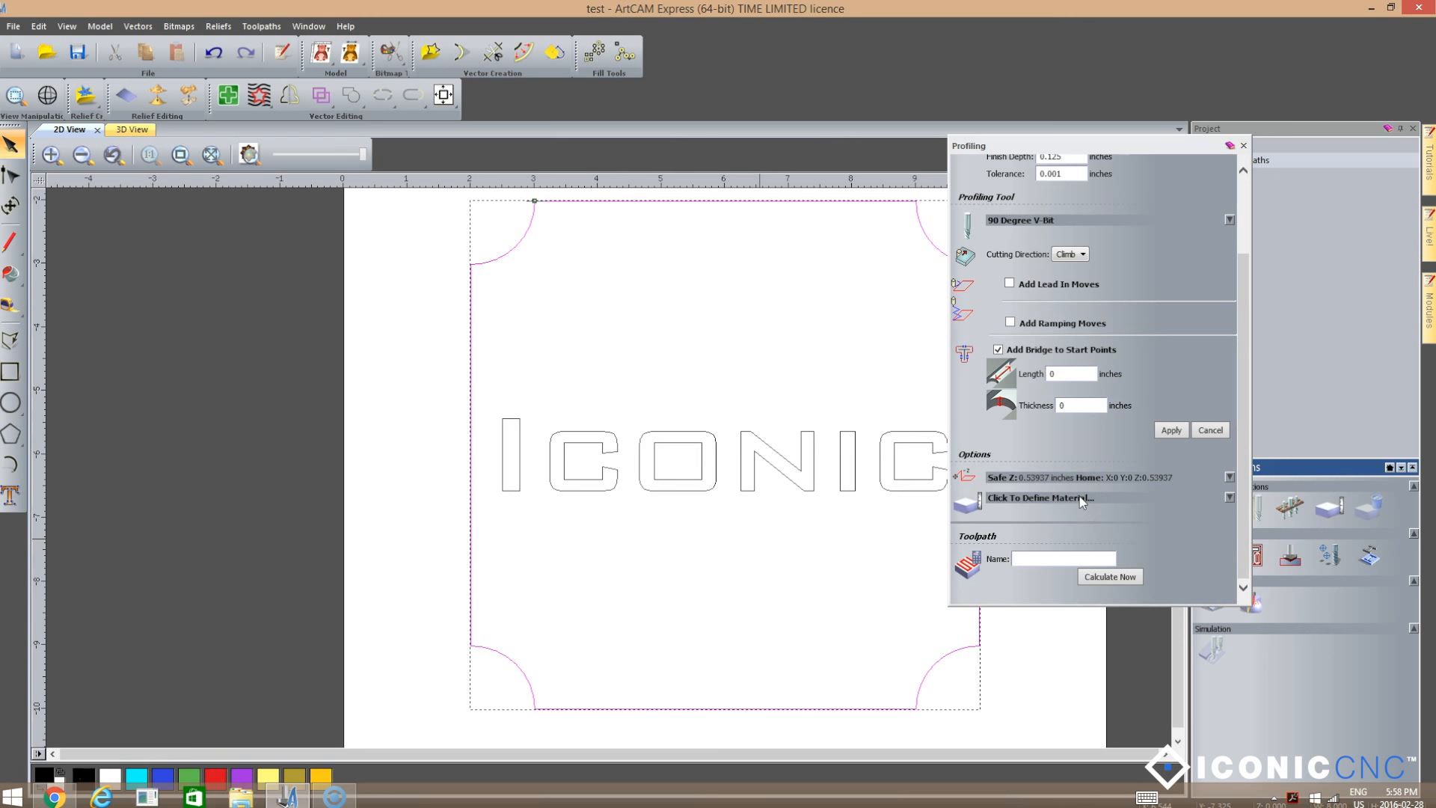
{"action": "left_click", "coordinate": [1230, 476]}
{"action": "left_click_drag", "start_coordinate": [1246, 438], "coordinate": [1249, 489]}
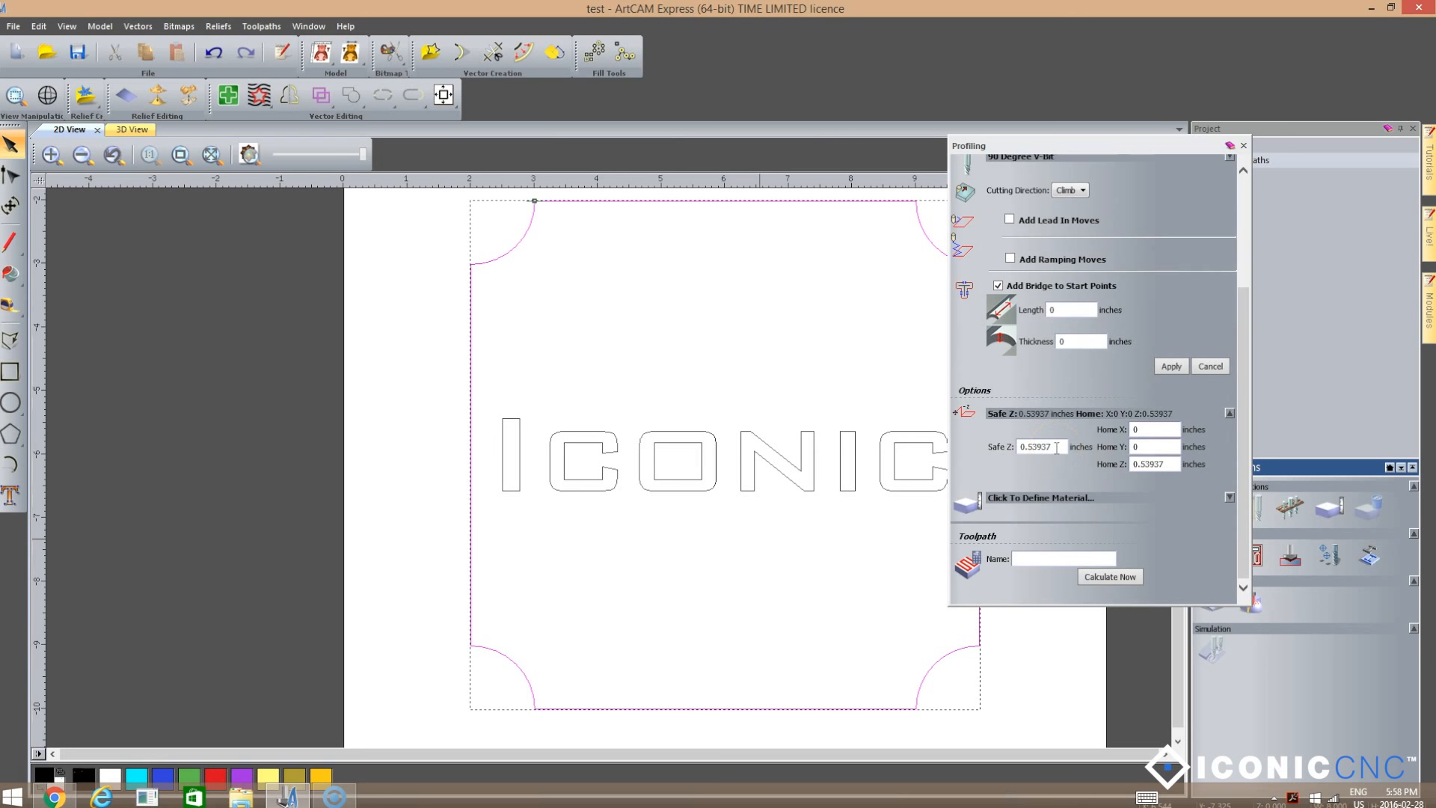
{"action": "left_click", "coordinate": [1082, 464]}
{"action": "key", "text": "BackSpace"}
{"action": "key", "text": "BackSpace"}
{"action": "key", "text": "BackSpace"}
{"action": "key", "text": "BackSpace"}
{"action": "key", "text": "BackSpace"}
{"action": "key", "text": "BackSpace"}
{"action": "key", "text": "BackSpace"}
{"action": "type", "text": "0.2"}
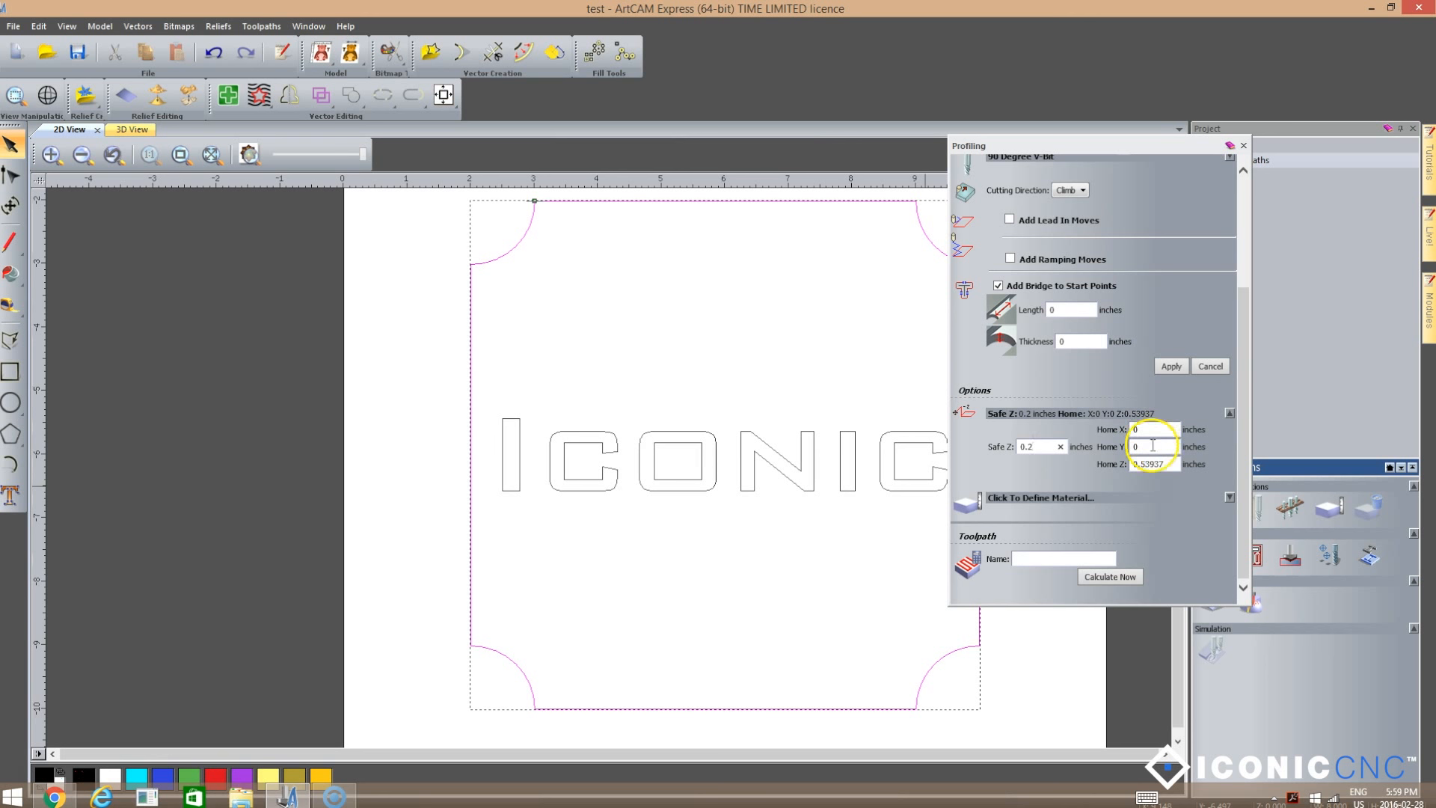
Set the profile toolpath's Home Z to 0.2 inches.
{"action": "left_click", "coordinate": [1173, 464]}
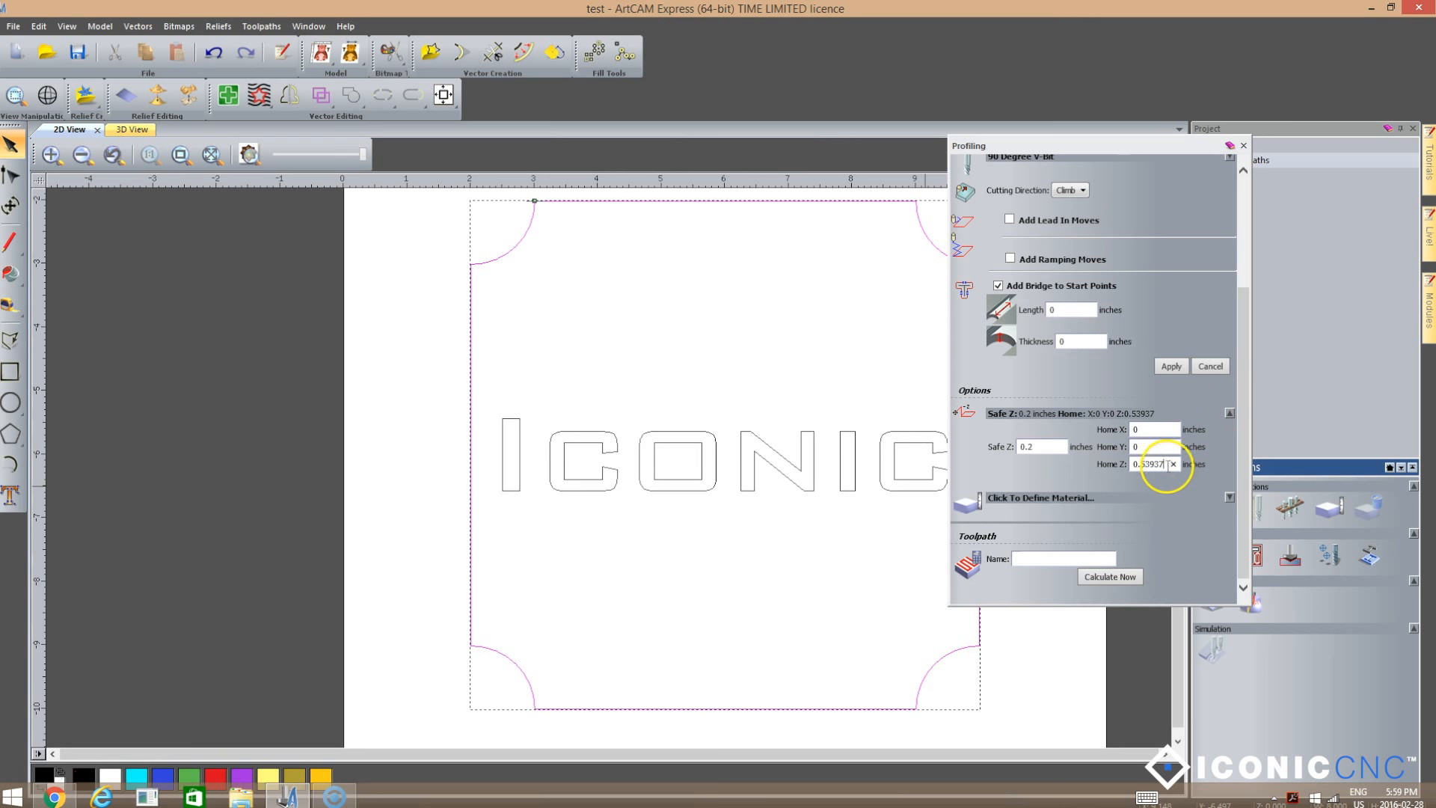
{"action": "key", "text": "BackSpace"}
{"action": "key", "text": "BackSpace"}
{"action": "key", "text": "BackSpace"}
{"action": "key", "text": "BackSpace"}
{"action": "type", "text": "2"}
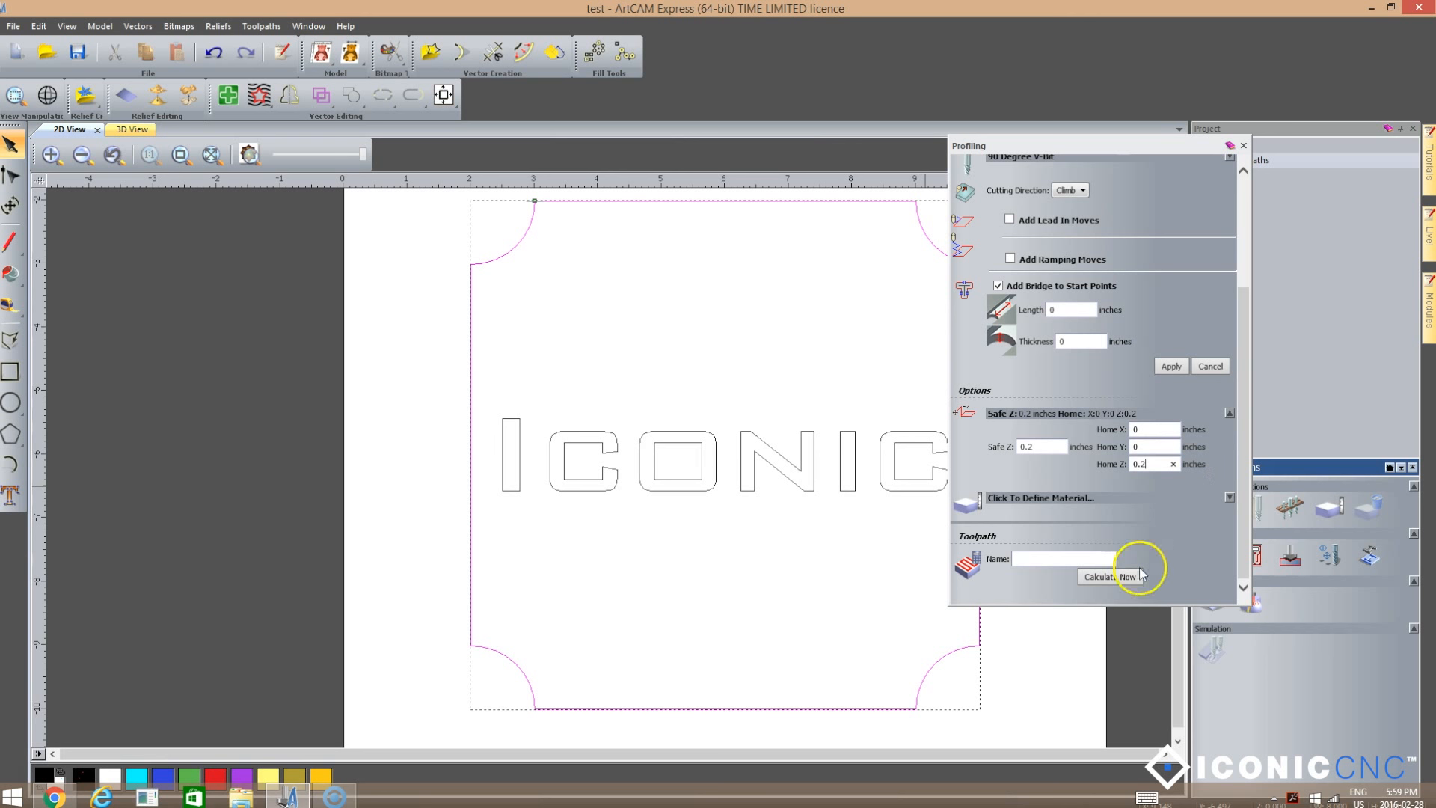
Define the material as 0.75 inches thick, with Z zero and the model position both at the top of the block.
{"action": "left_click", "coordinate": [1231, 497]}
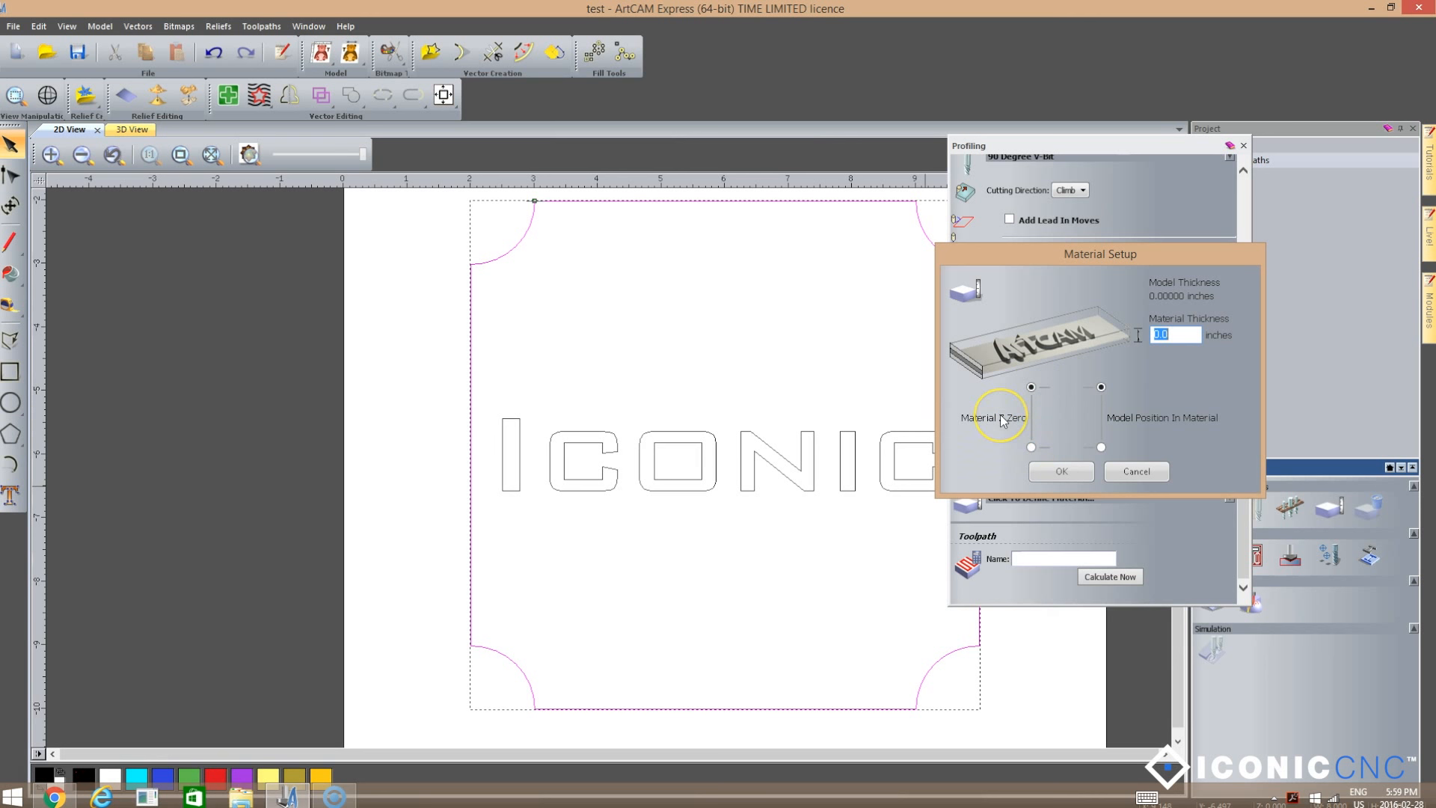
{"action": "left_click", "coordinate": [1031, 388]}
{"action": "left_click", "coordinate": [1102, 388]}
{"action": "left_click", "coordinate": [1178, 335]}
{"action": "left_click", "coordinate": [1177, 333]}
{"action": "type", "text": "75"}
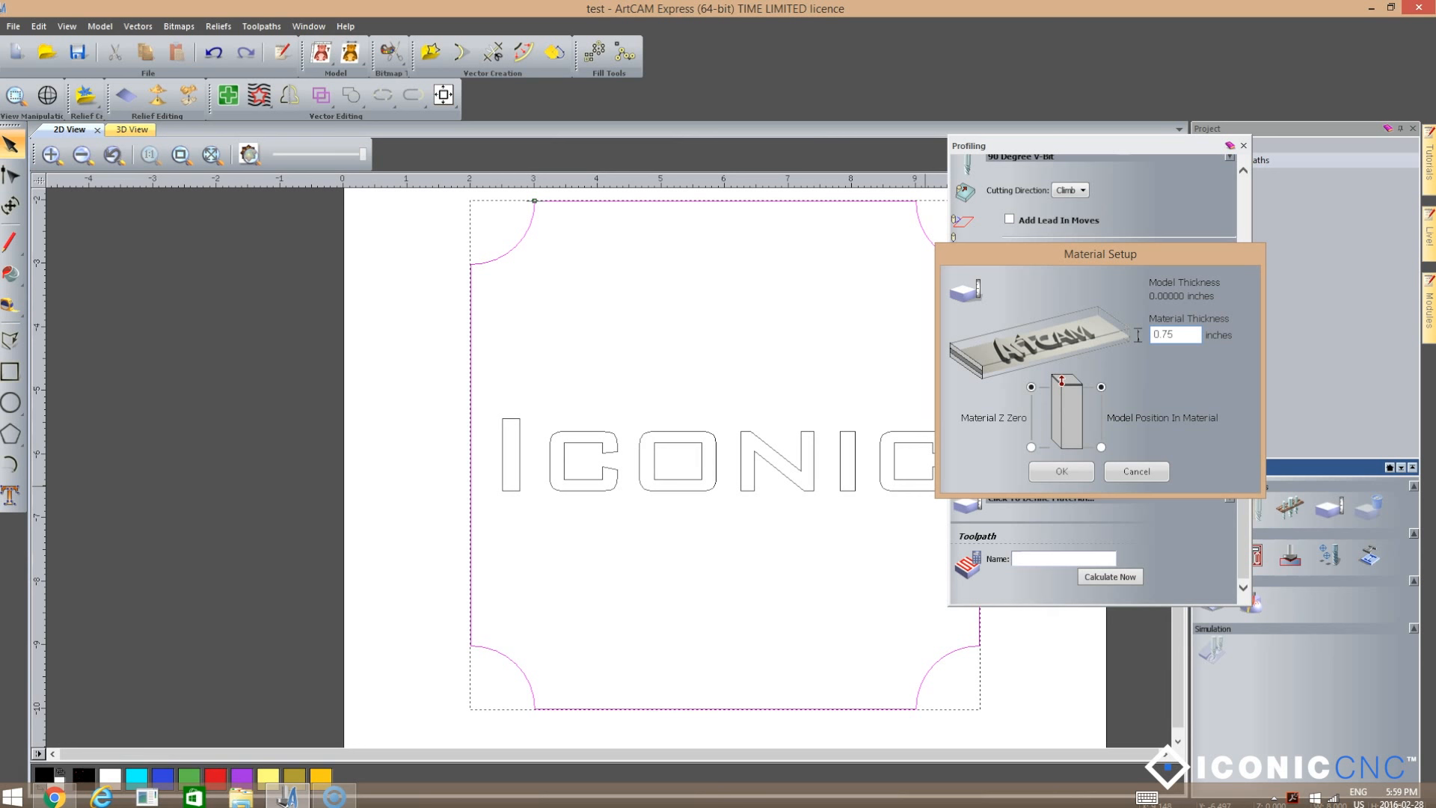
{"action": "left_click", "coordinate": [1055, 471]}
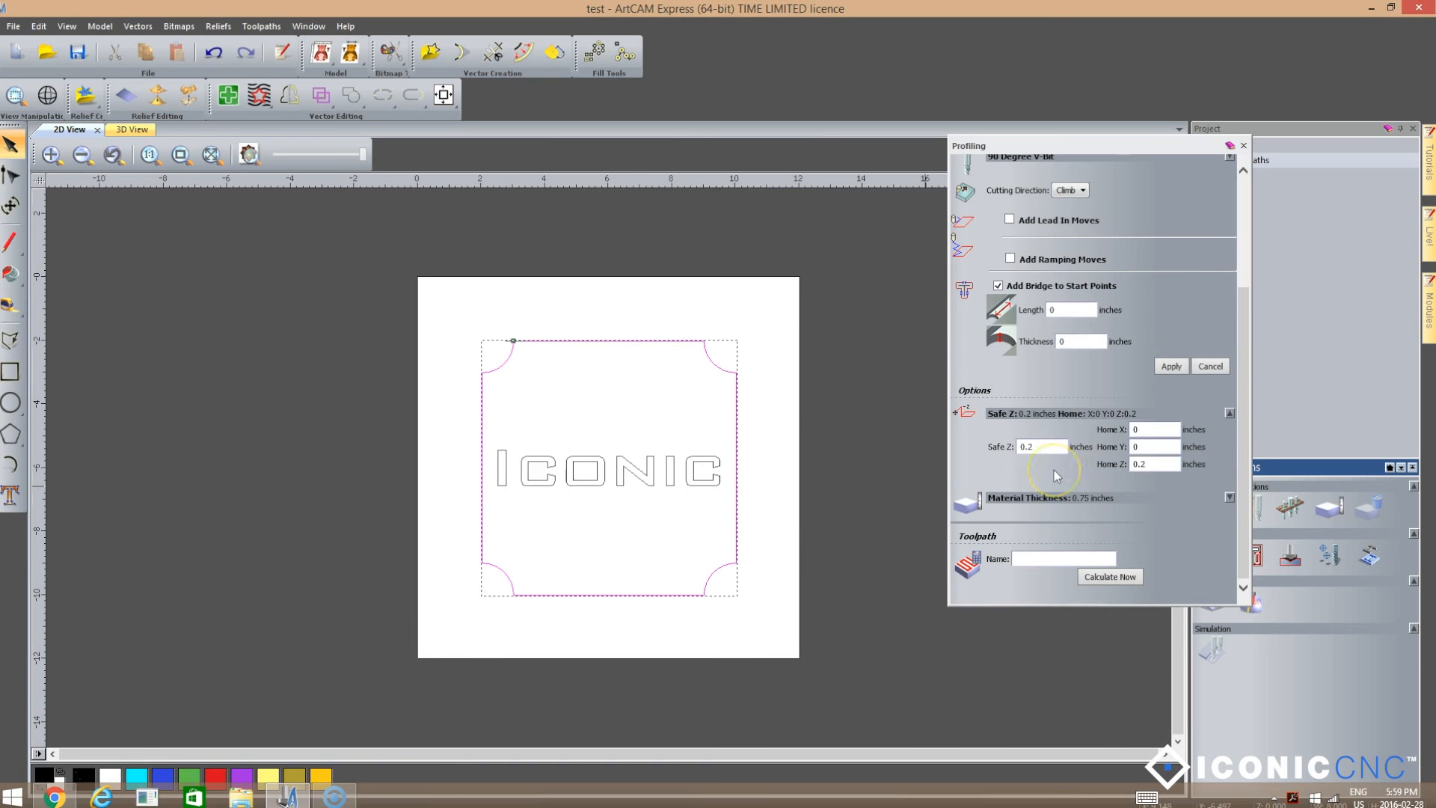
Calculate the profile toolpath for the sign outline, close its settings and simulate all toolpaths.
{"action": "left_click", "coordinate": [1112, 578]}
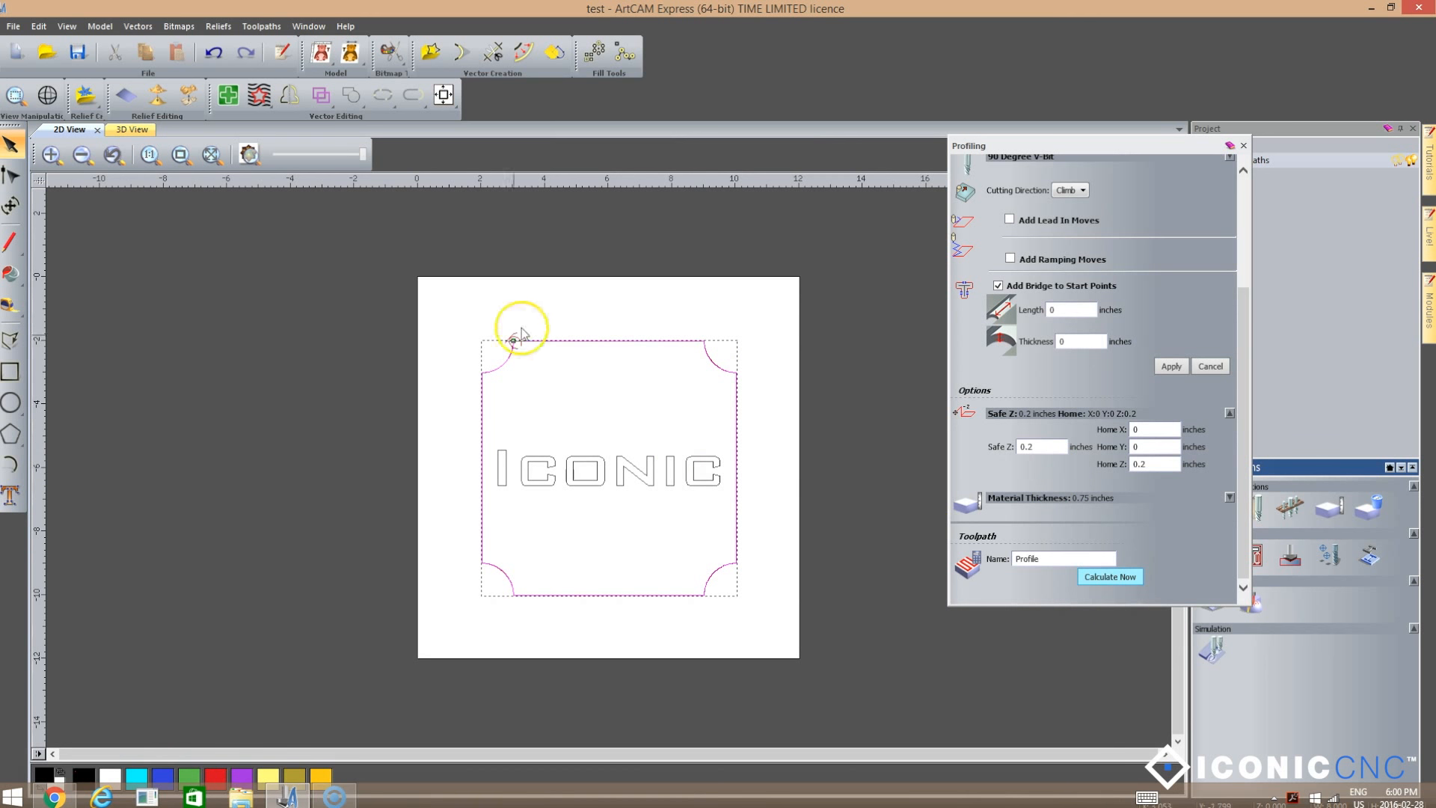
{"action": "left_click", "coordinate": [1244, 146]}
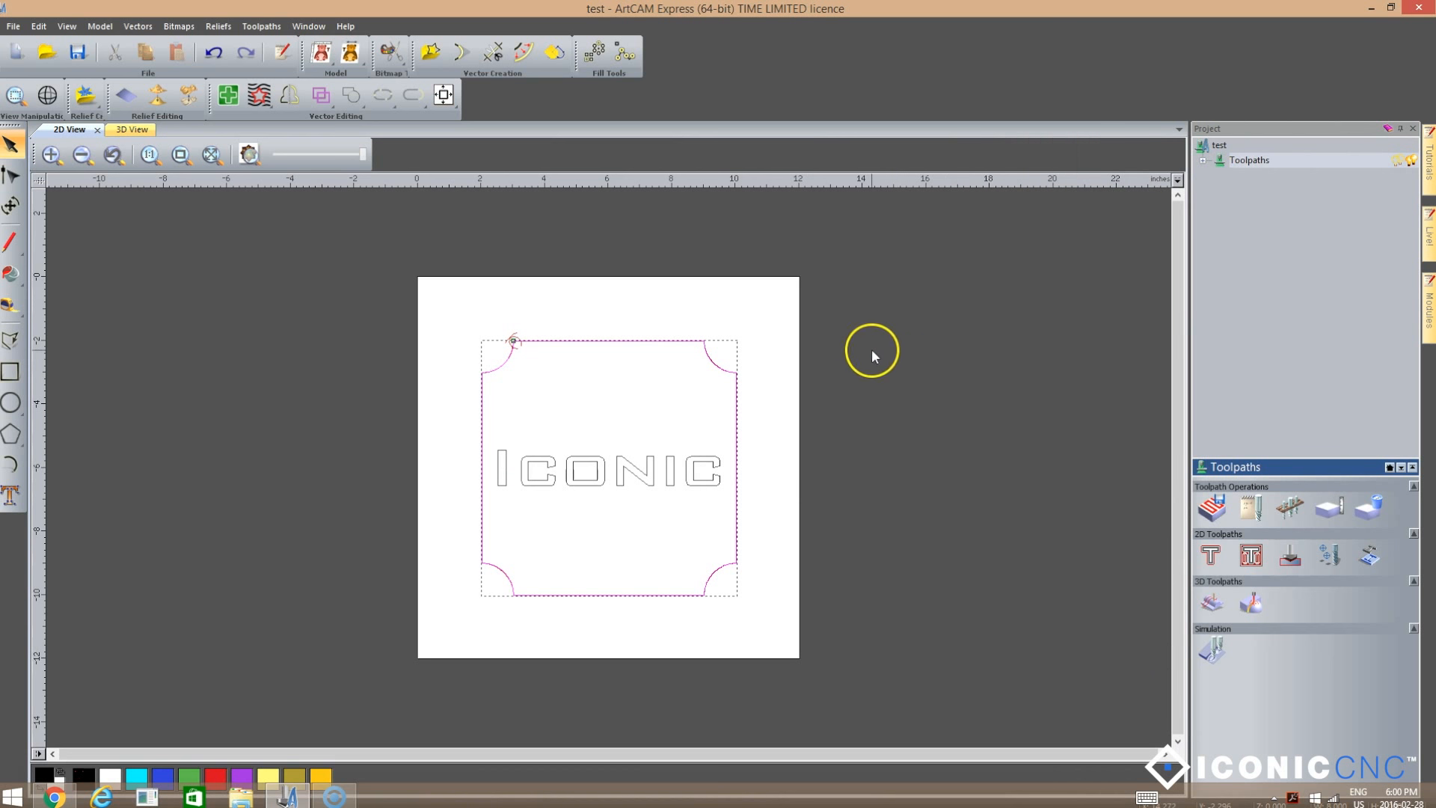
{"action": "left_click", "coordinate": [1215, 651]}
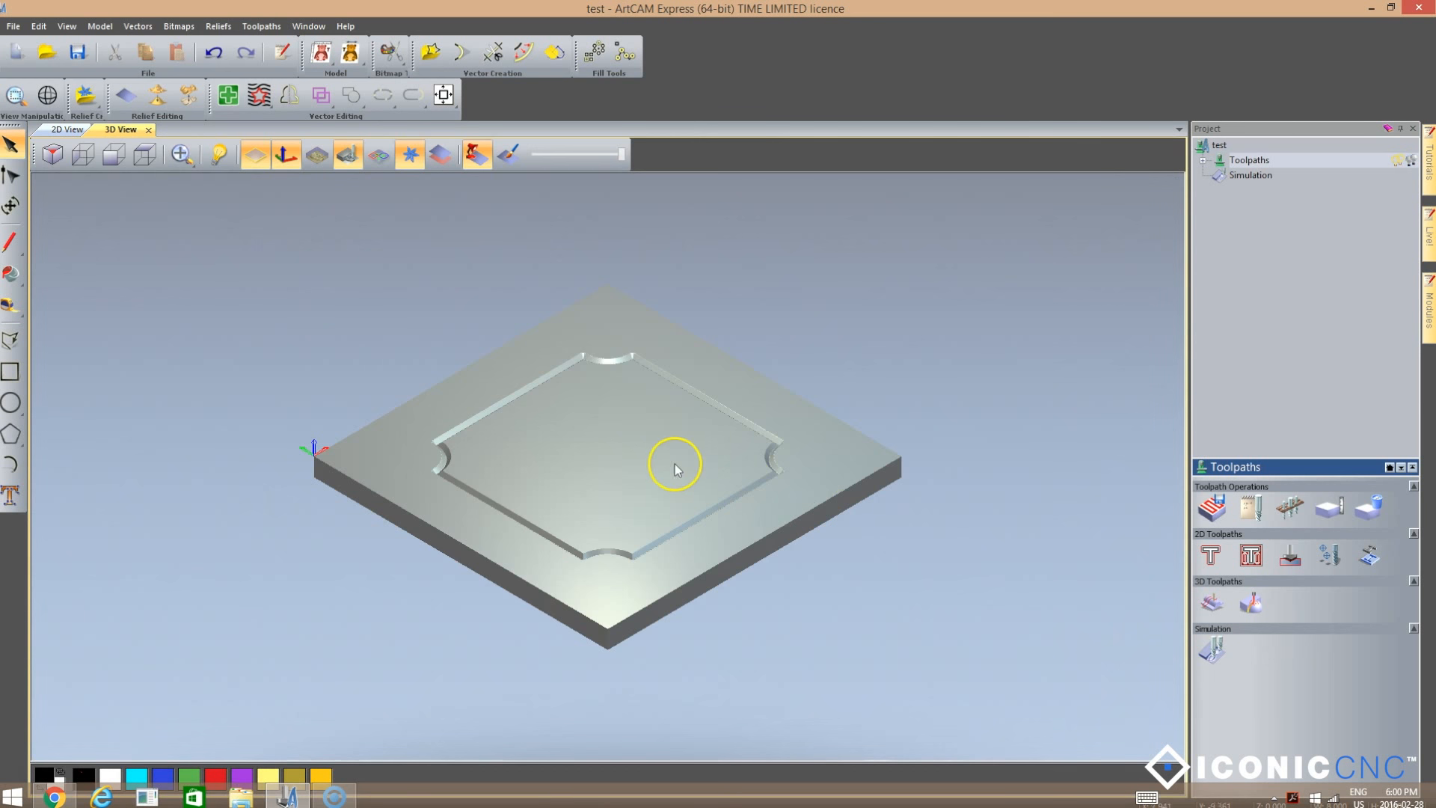
Examine the simulated outline groove in 3D, from close up and from a rotated angle.
{"action": "scroll", "coordinate": [640, 461], "scroll_direction": "up", "scroll_amount": 3}
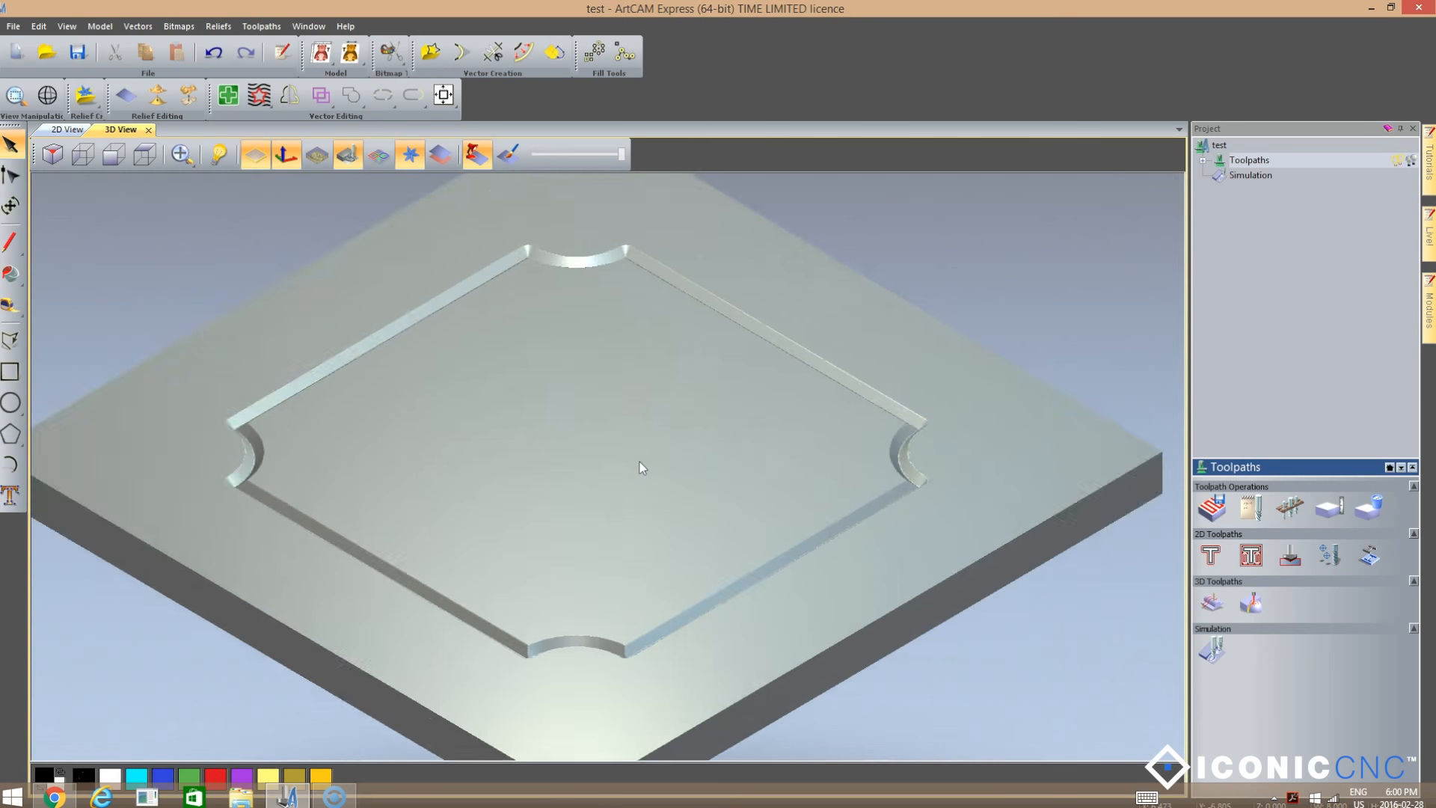
{"action": "scroll", "coordinate": [640, 461], "scroll_direction": "up", "scroll_amount": 2}
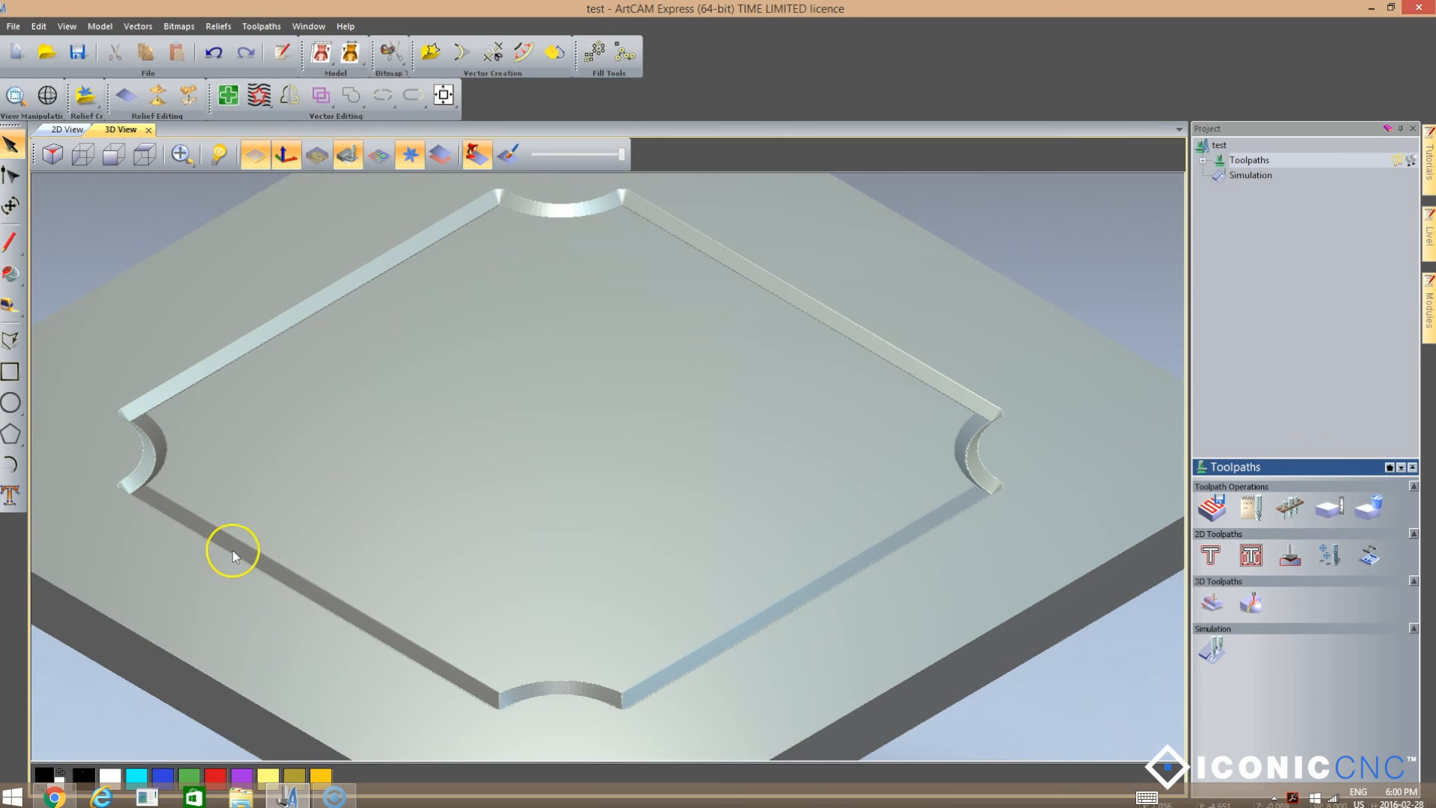
{"action": "scroll", "coordinate": [629, 455], "scroll_direction": "down", "scroll_amount": 1}
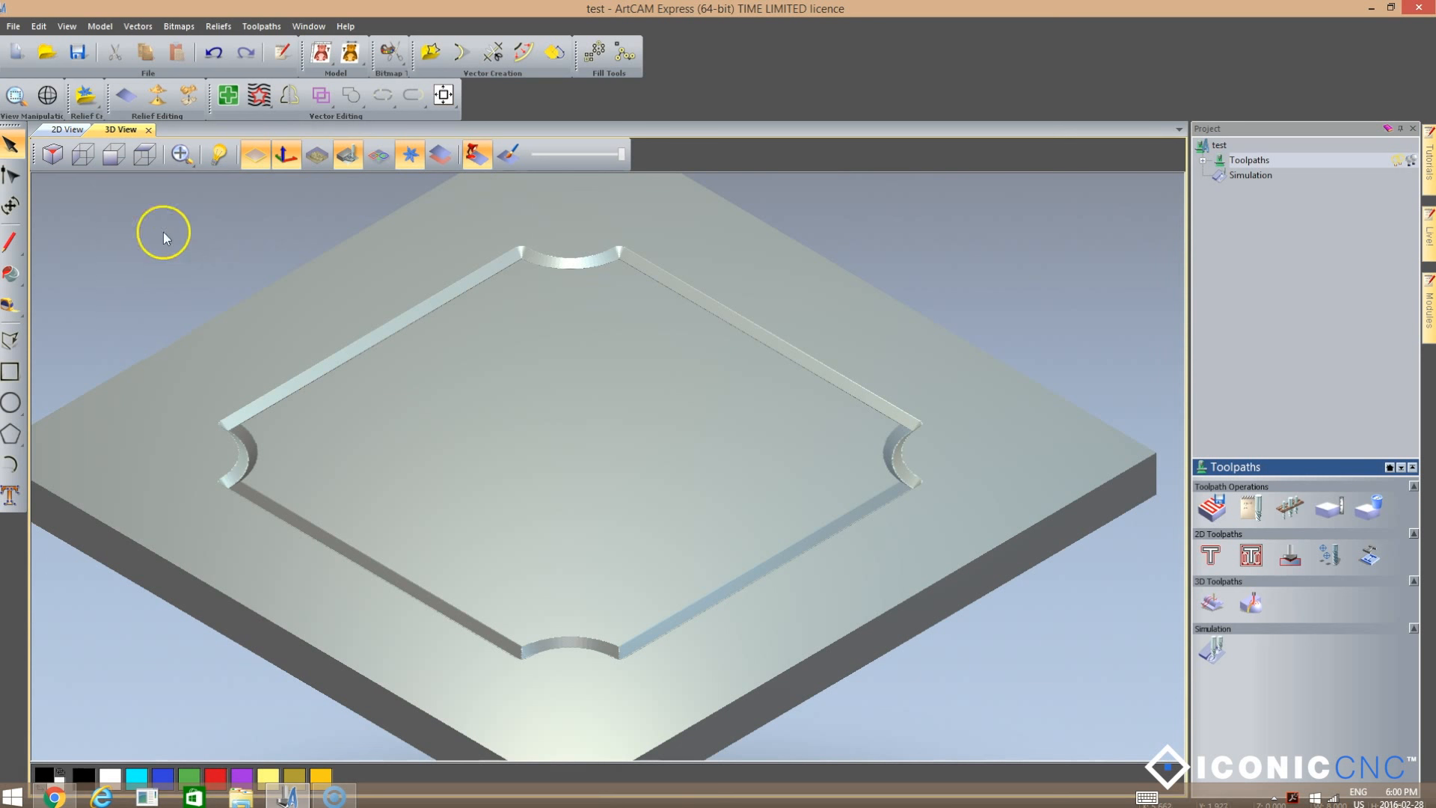
{"action": "left_click", "coordinate": [60, 130]}
{"action": "left_click", "coordinate": [130, 130]}
{"action": "left_click_drag", "start_coordinate": [612, 546], "coordinate": [595, 591]}
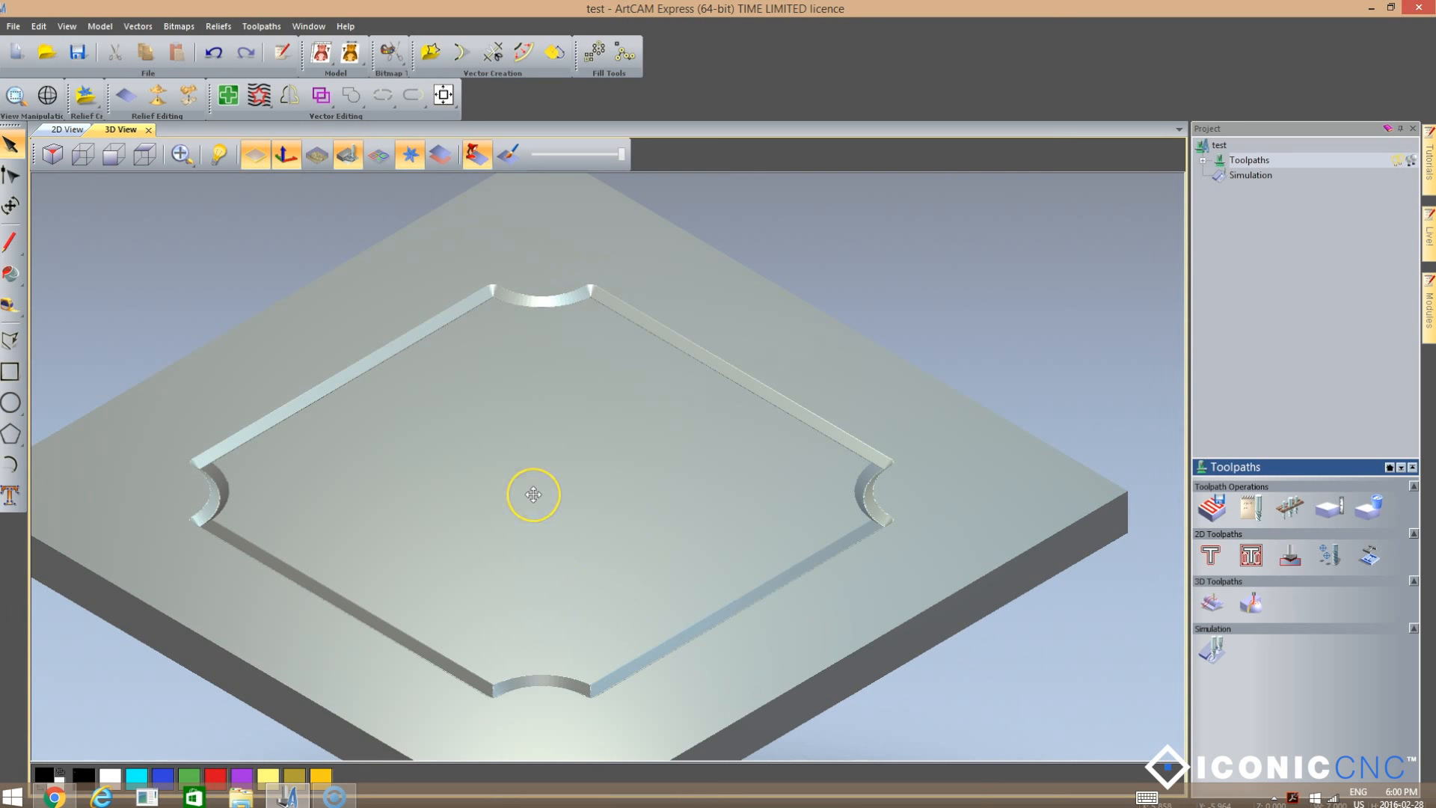
{"action": "scroll", "coordinate": [534, 494], "scroll_direction": "up", "scroll_amount": 2}
{"action": "scroll", "coordinate": [533, 495], "scroll_direction": "down", "scroll_amount": 2}
{"action": "scroll", "coordinate": [533, 494], "scroll_direction": "down", "scroll_amount": 3}
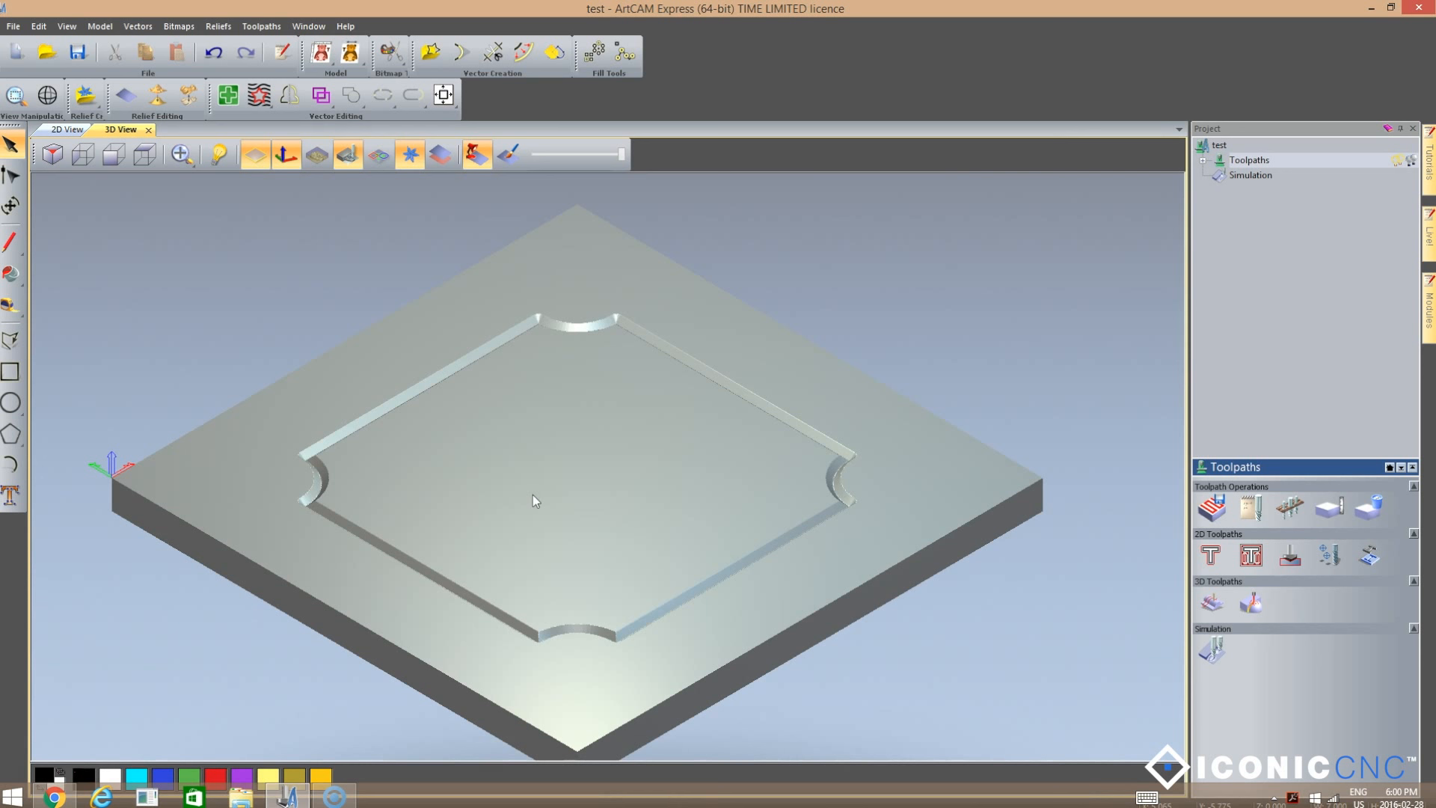
{"action": "scroll", "coordinate": [533, 495], "scroll_direction": "up", "scroll_amount": 4}
{"action": "scroll", "coordinate": [533, 495], "scroll_direction": "down", "scroll_amount": 3}
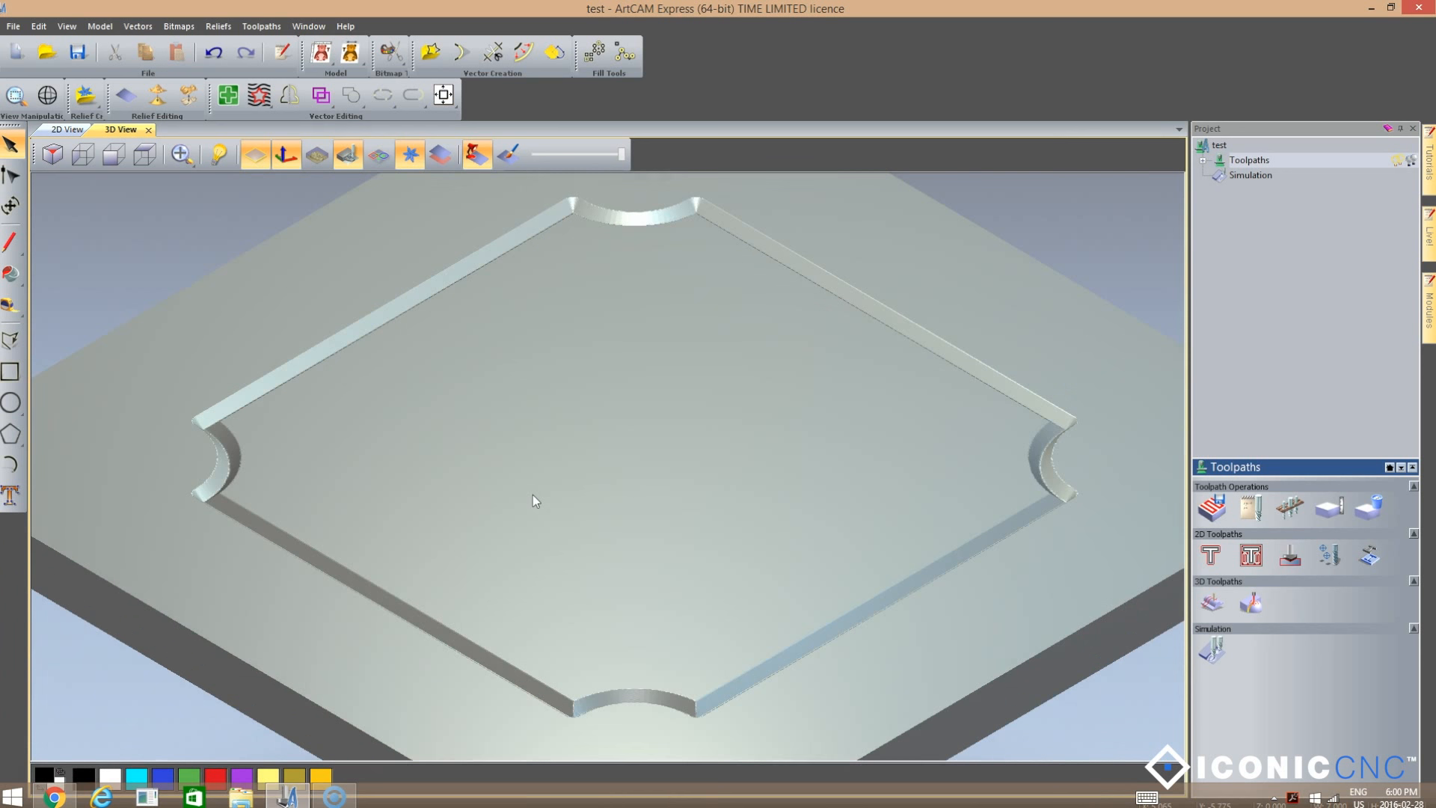
{"action": "left_click", "coordinate": [633, 415]}
{"action": "scroll", "coordinate": [642, 416], "scroll_direction": "up", "scroll_amount": 3}
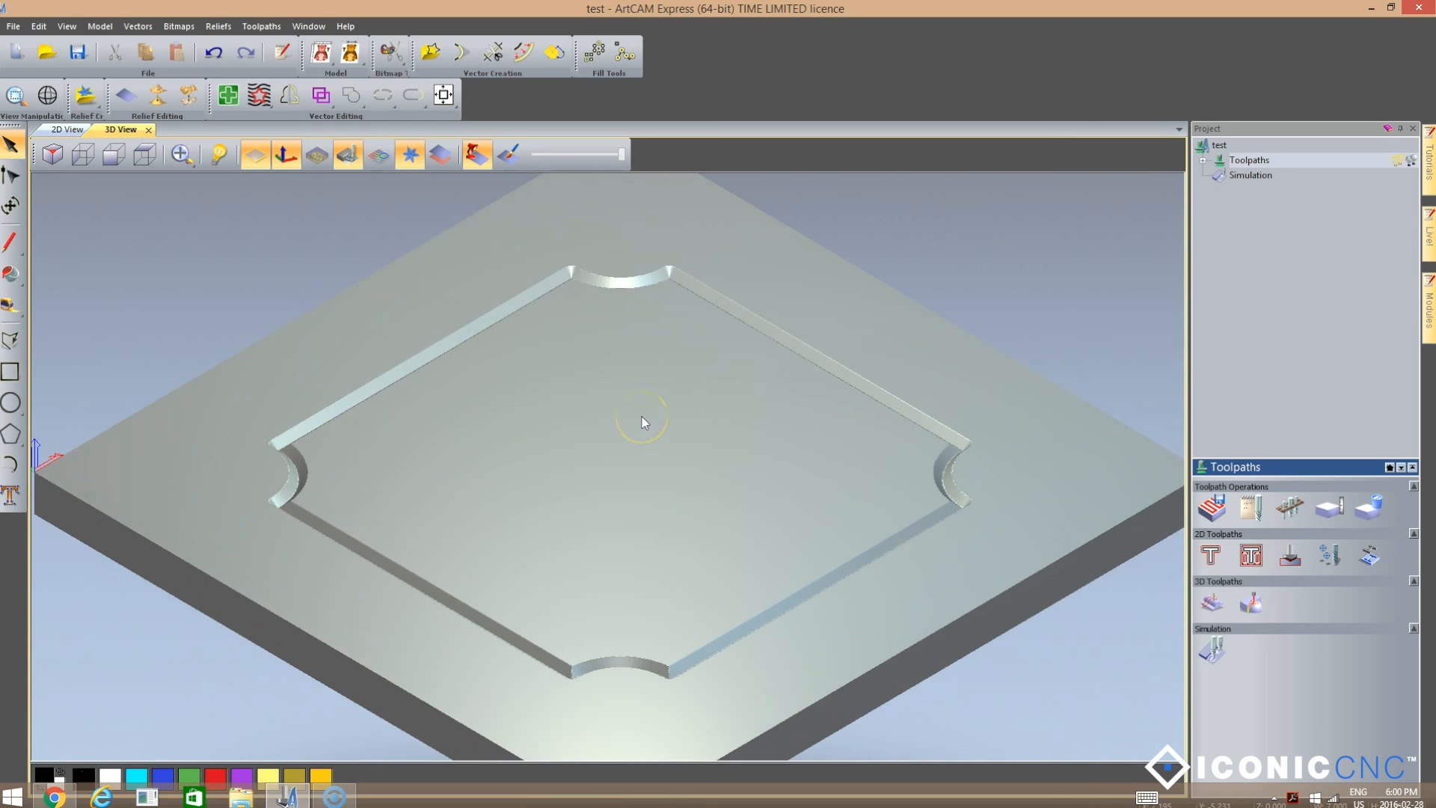
{"action": "scroll", "coordinate": [641, 416], "scroll_direction": "up", "scroll_amount": 2}
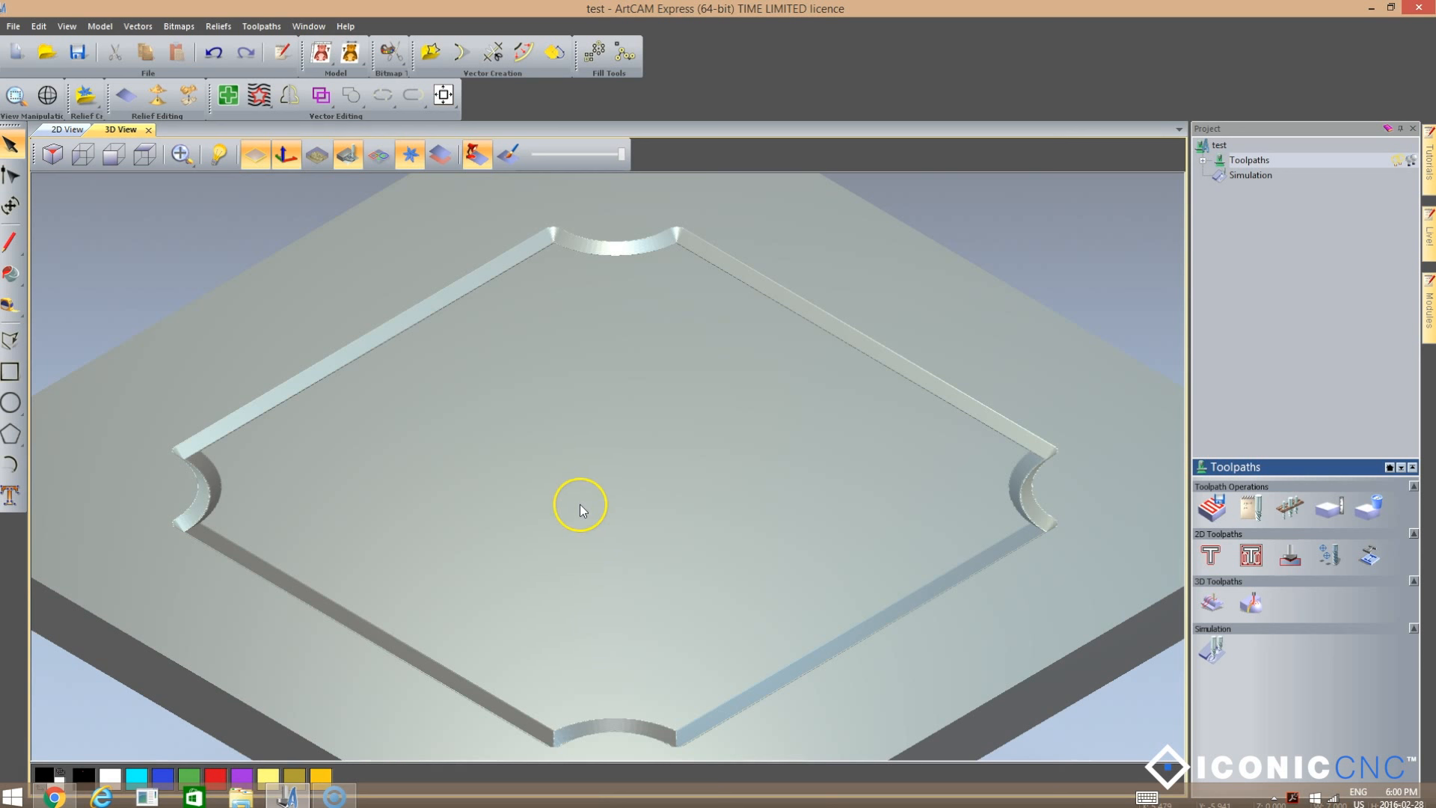
{"action": "scroll", "coordinate": [581, 504], "scroll_direction": "down", "scroll_amount": 2}
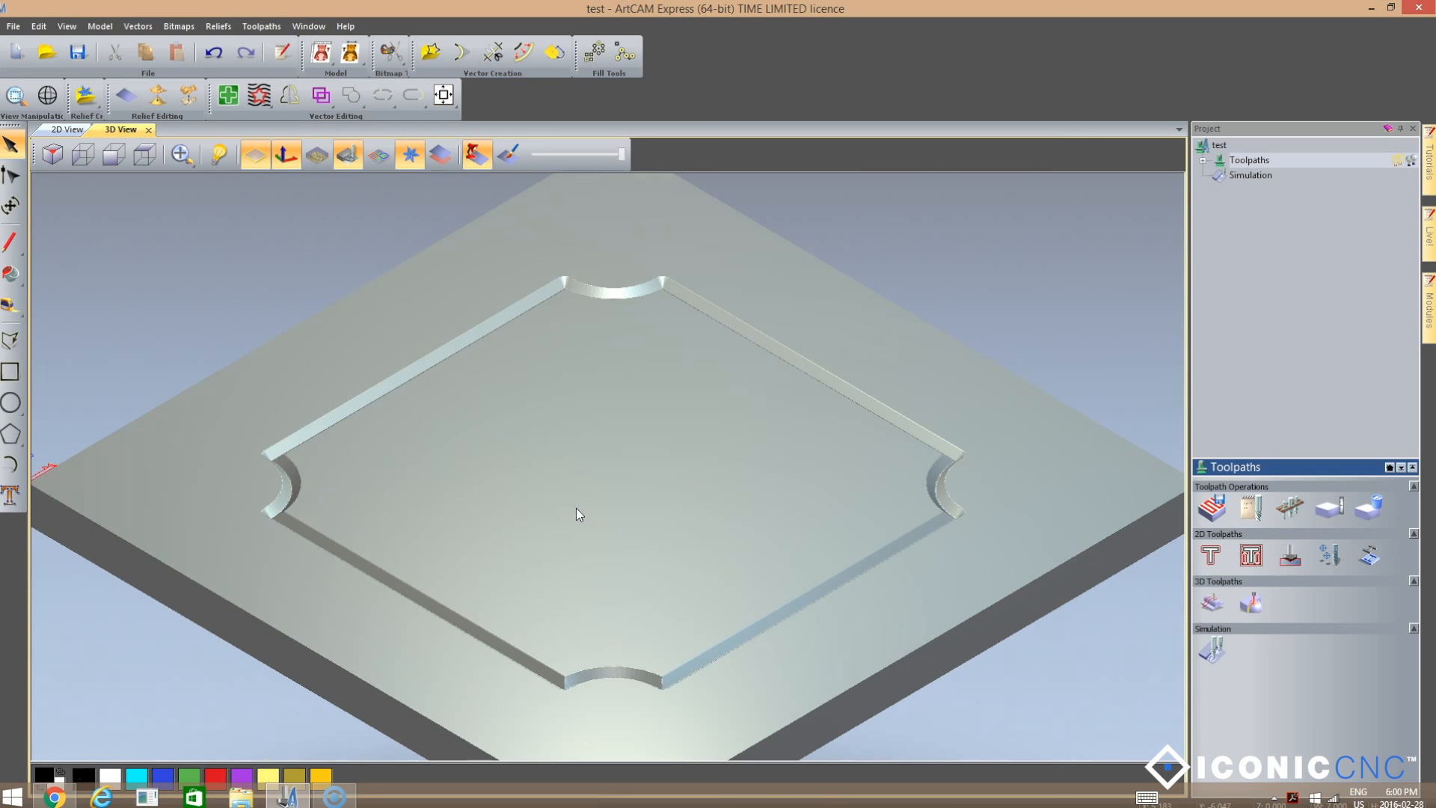
{"action": "left_click", "coordinate": [574, 497]}
{"action": "left_click_drag", "start_coordinate": [583, 481], "coordinate": [618, 467]}
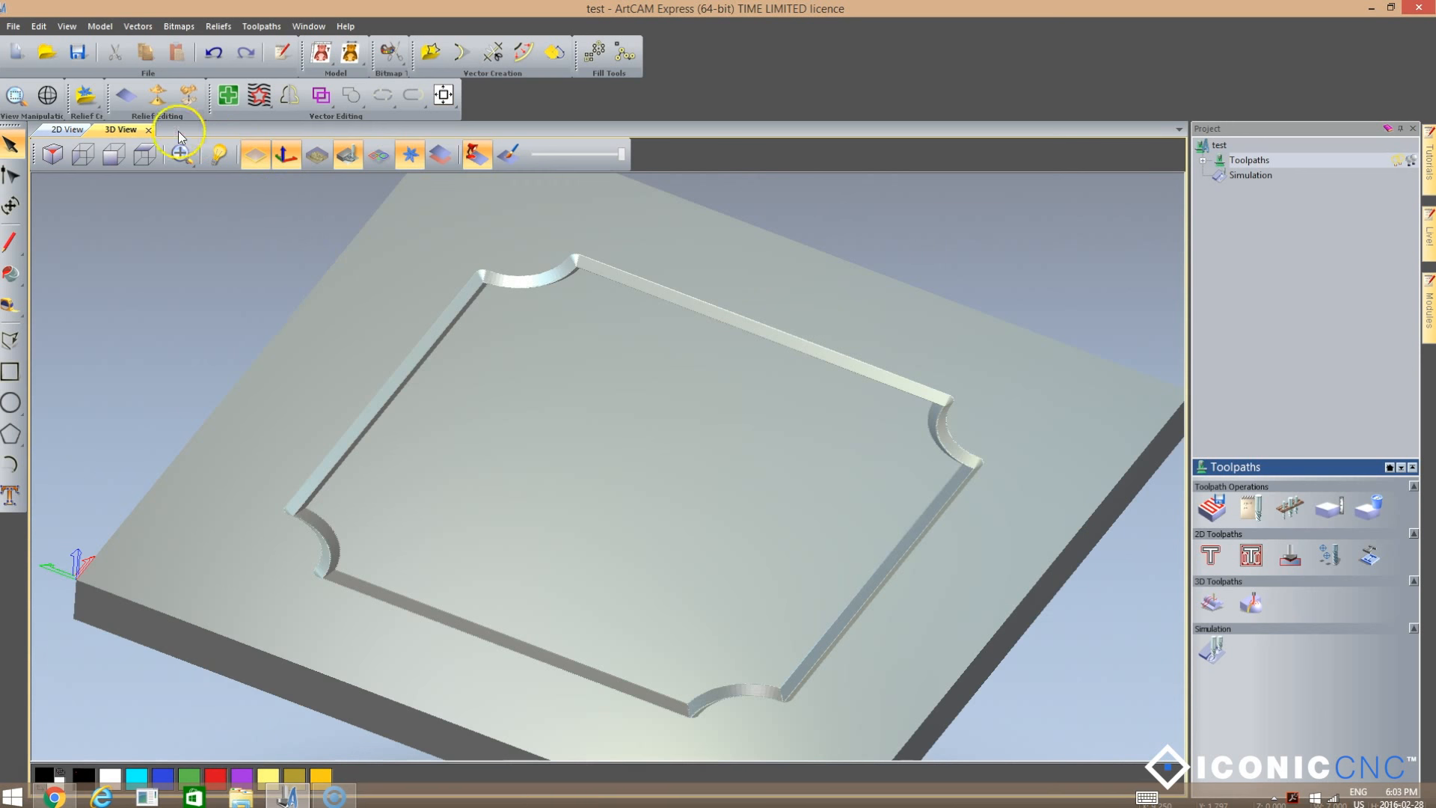
Start a V-bit carving toolpath on the ICONIC text in the 2D view, keeping the maximum depth at 0.125 inches.
{"action": "left_click", "coordinate": [67, 130]}
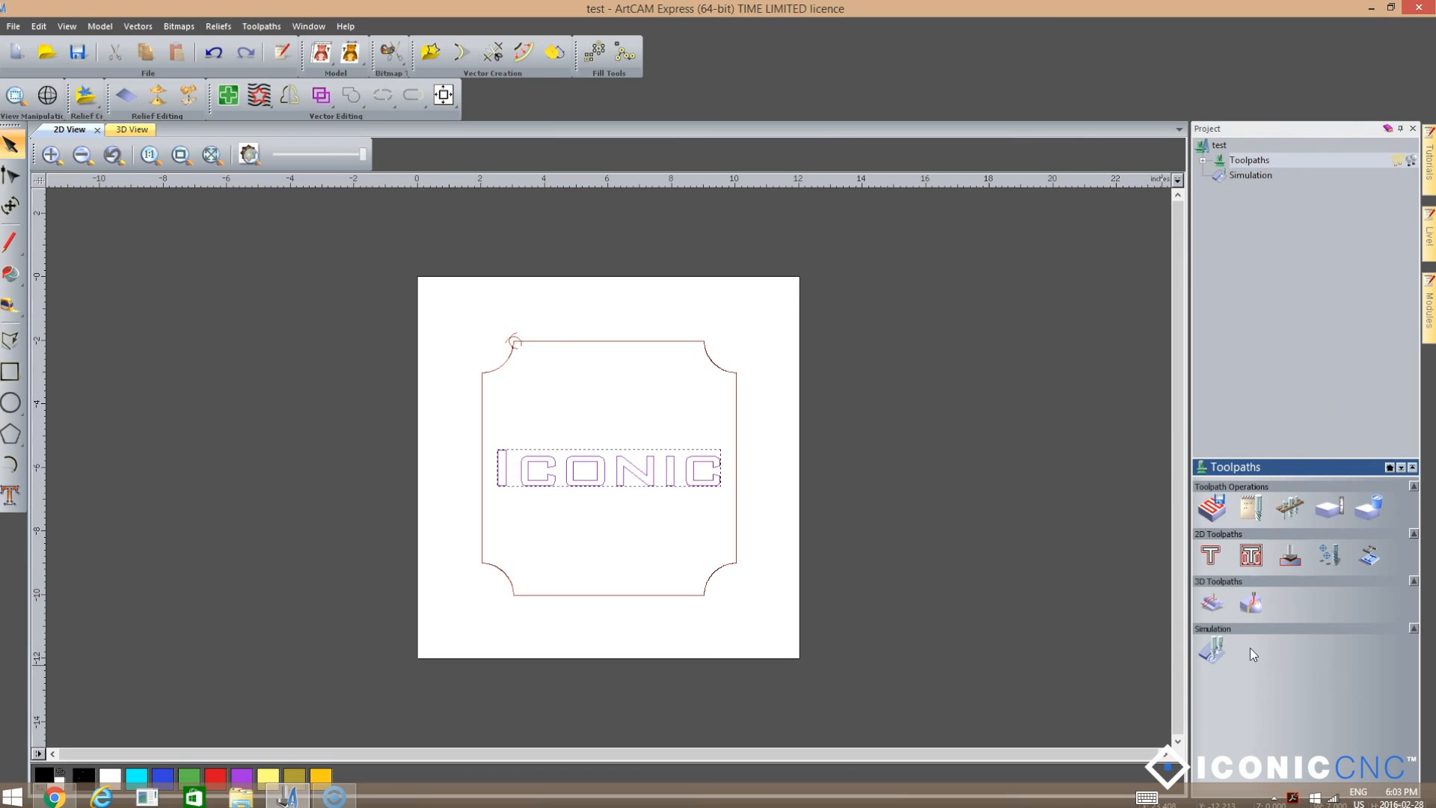
{"action": "left_click", "coordinate": [1292, 554]}
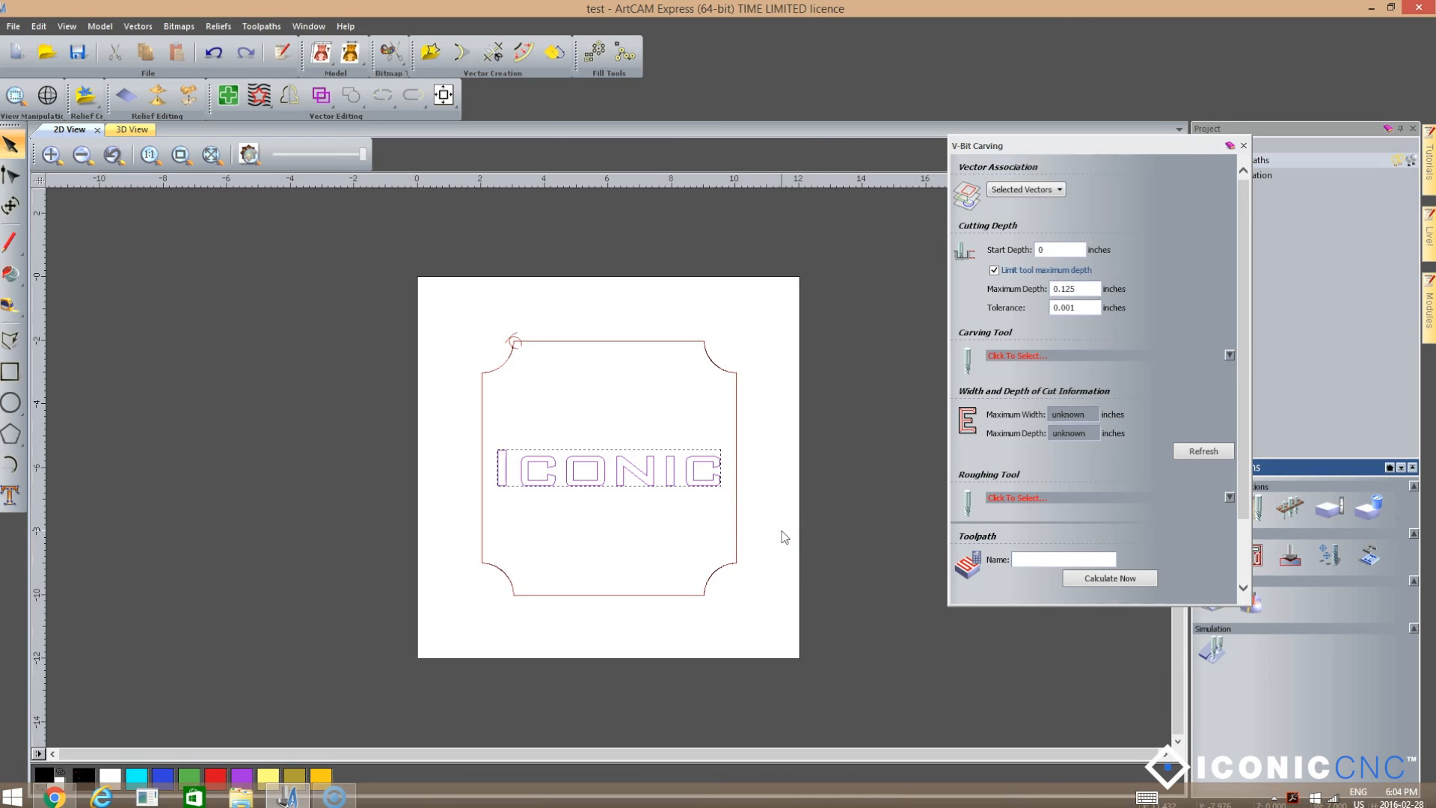
{"action": "left_click", "coordinate": [1090, 290]}
Choose the 90 Degree V-Bit from the iCarver - General Tool Kit 40-928 group as the carving tool.
{"action": "left_click", "coordinate": [1018, 358]}
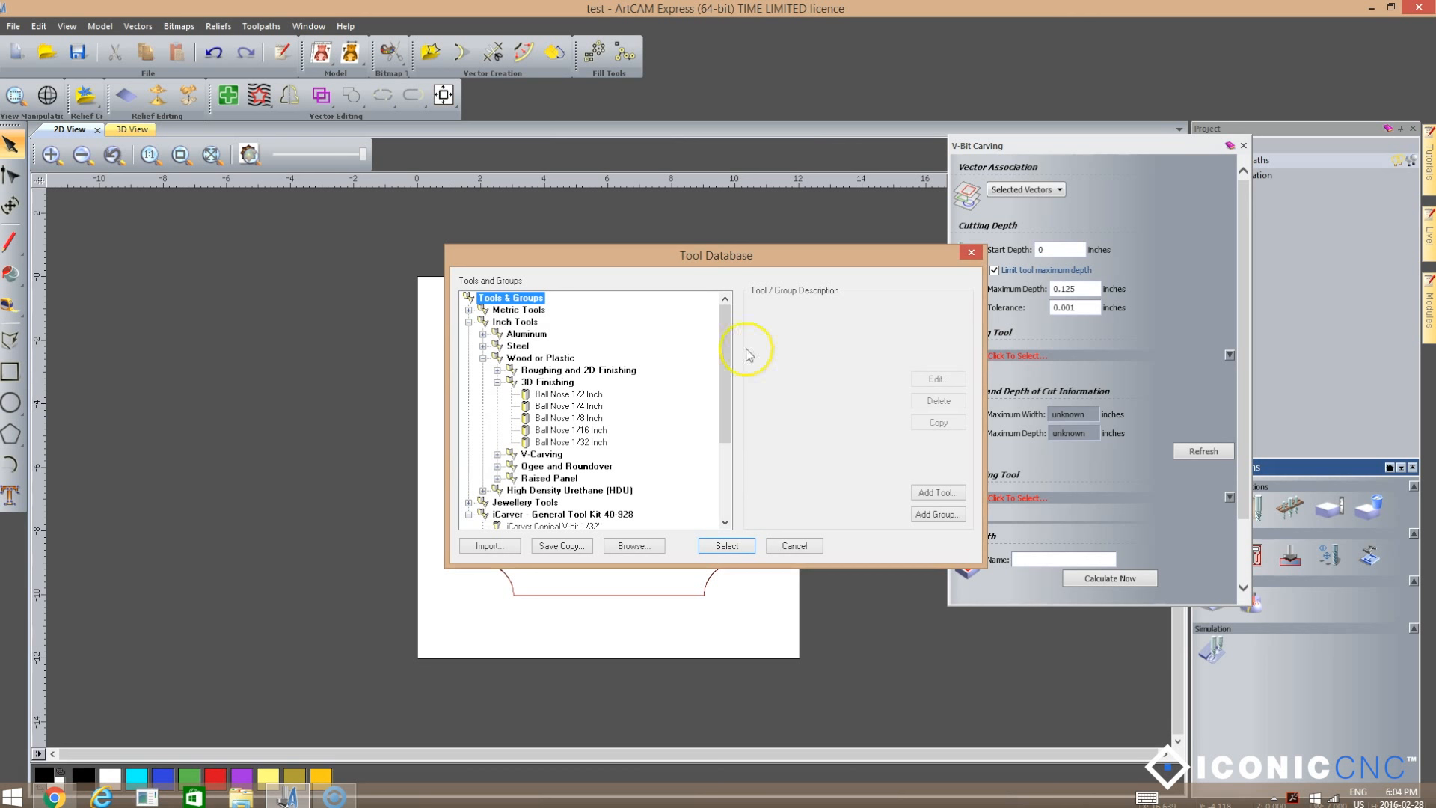
{"action": "left_click_drag", "start_coordinate": [729, 362], "coordinate": [724, 419]}
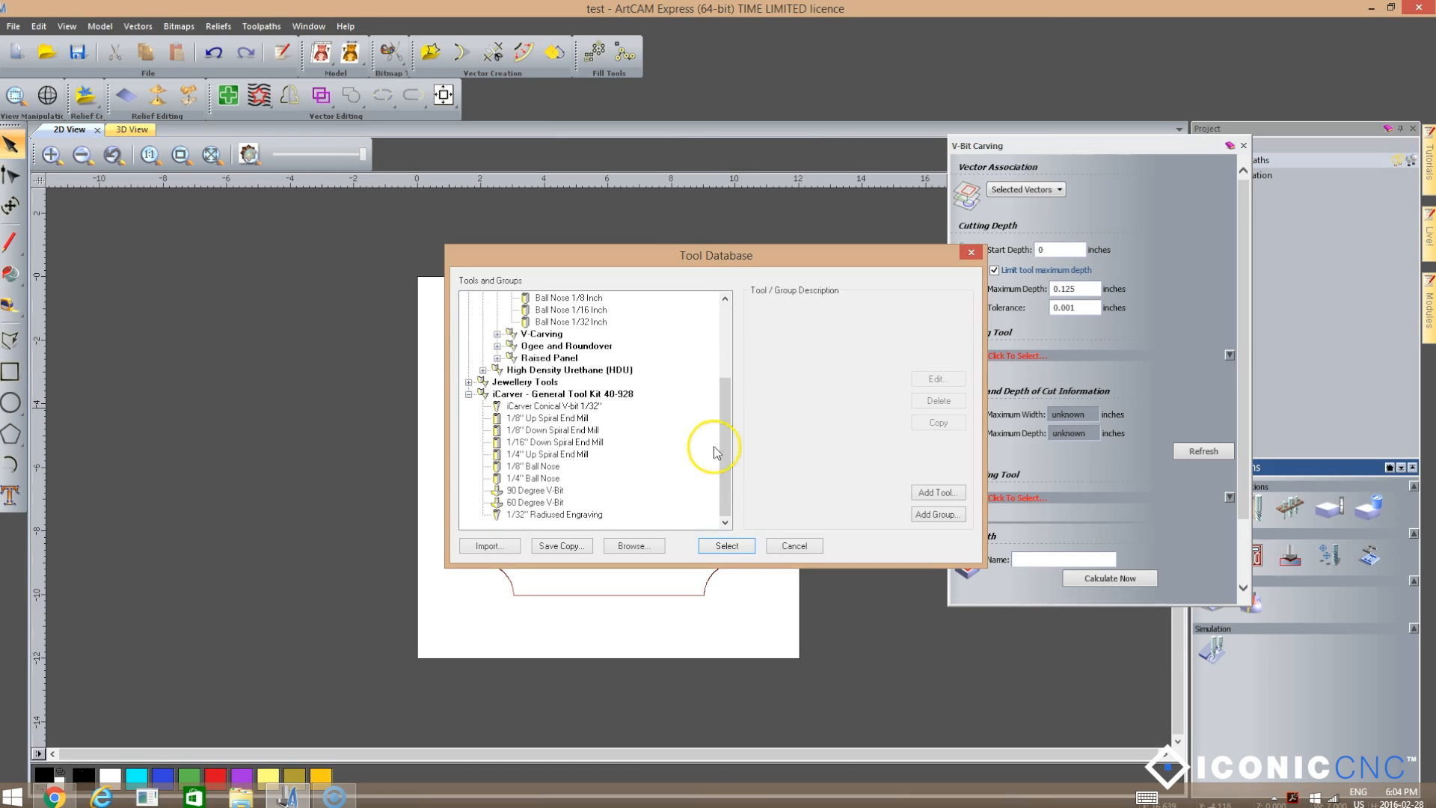
{"action": "left_click", "coordinate": [533, 491]}
{"action": "left_click", "coordinate": [724, 546]}
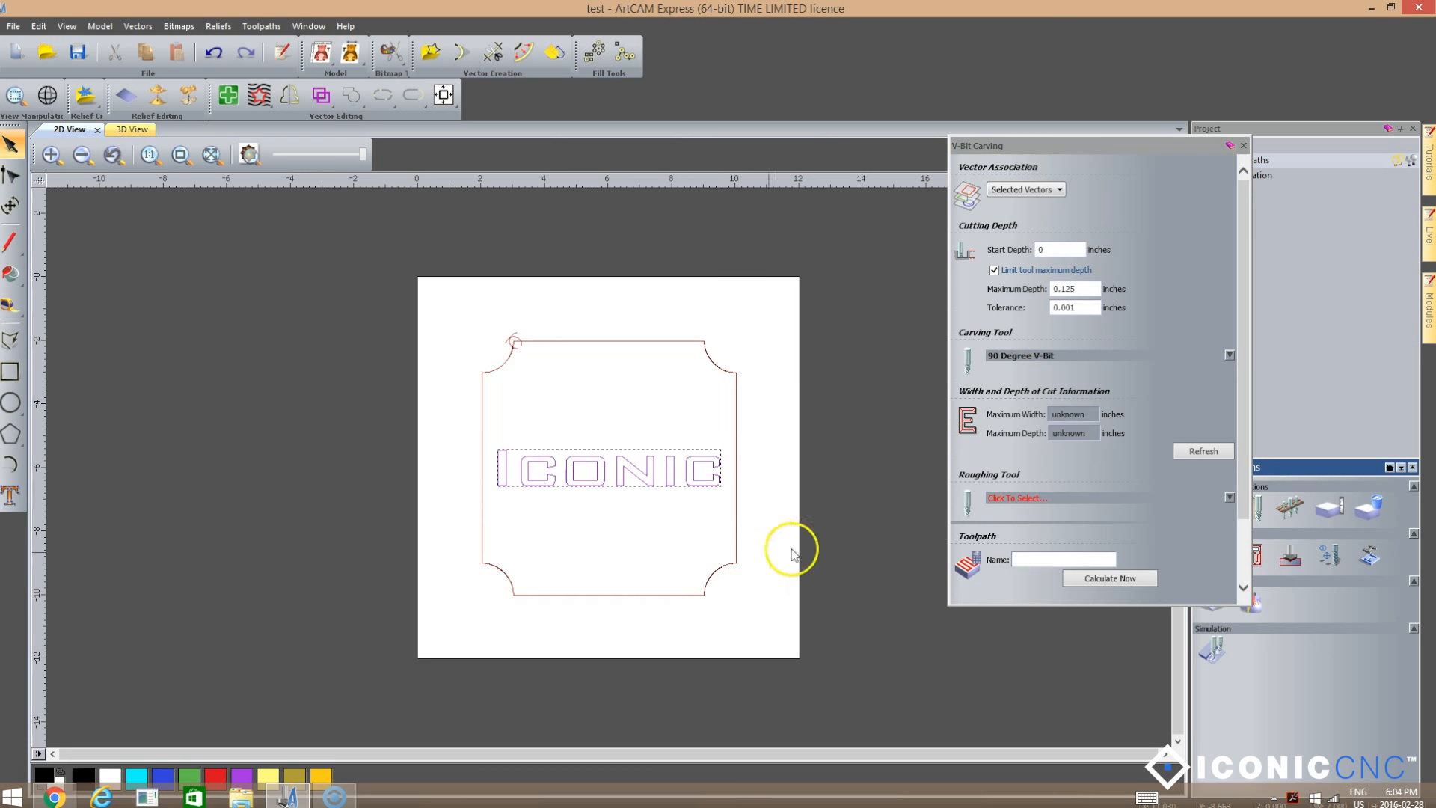
Calculate the V-bit carving toolpath for the text and simulate all toolpaths to inspect the carved letters.
{"action": "left_click_drag", "start_coordinate": [1247, 466], "coordinate": [1244, 550]}
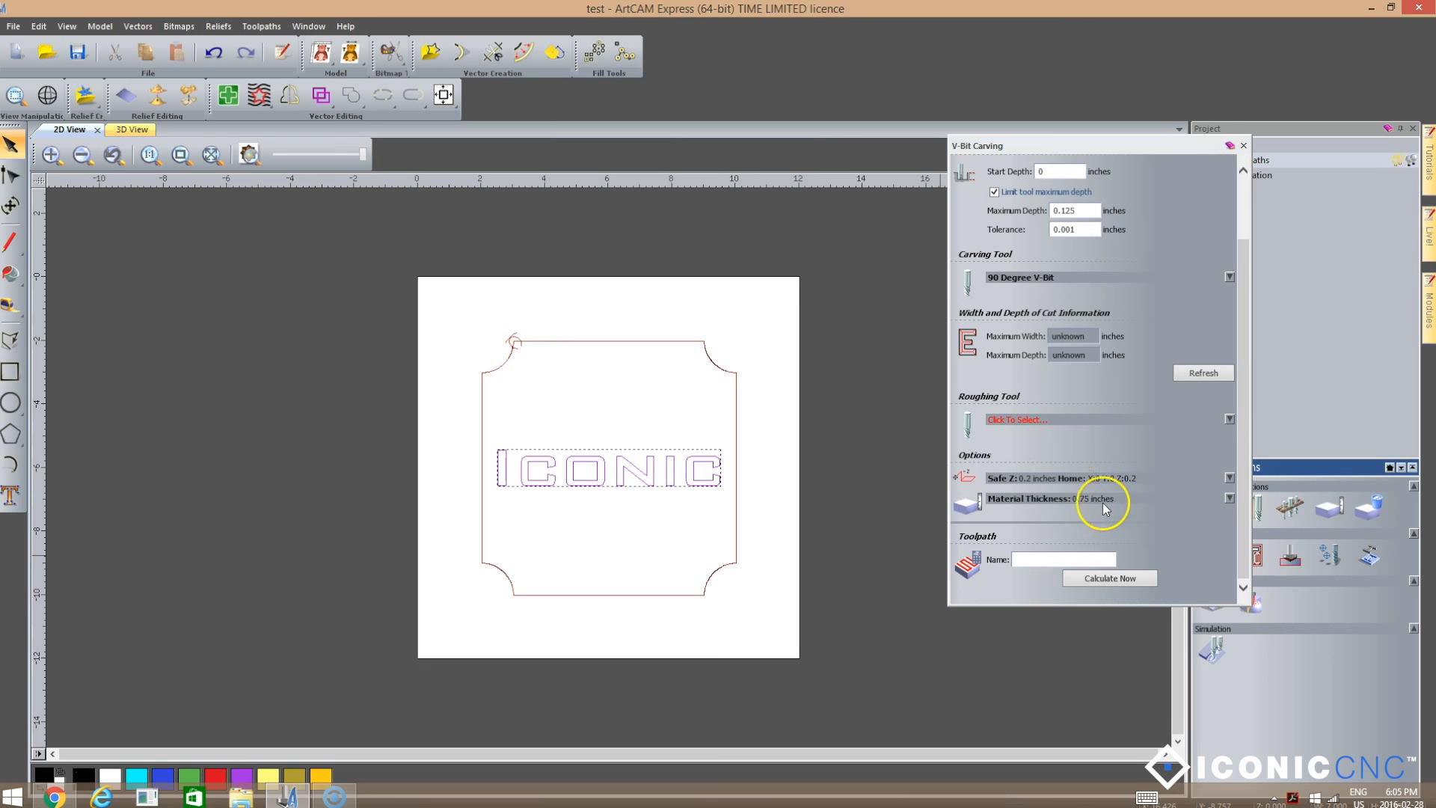
{"action": "left_click", "coordinate": [1100, 579]}
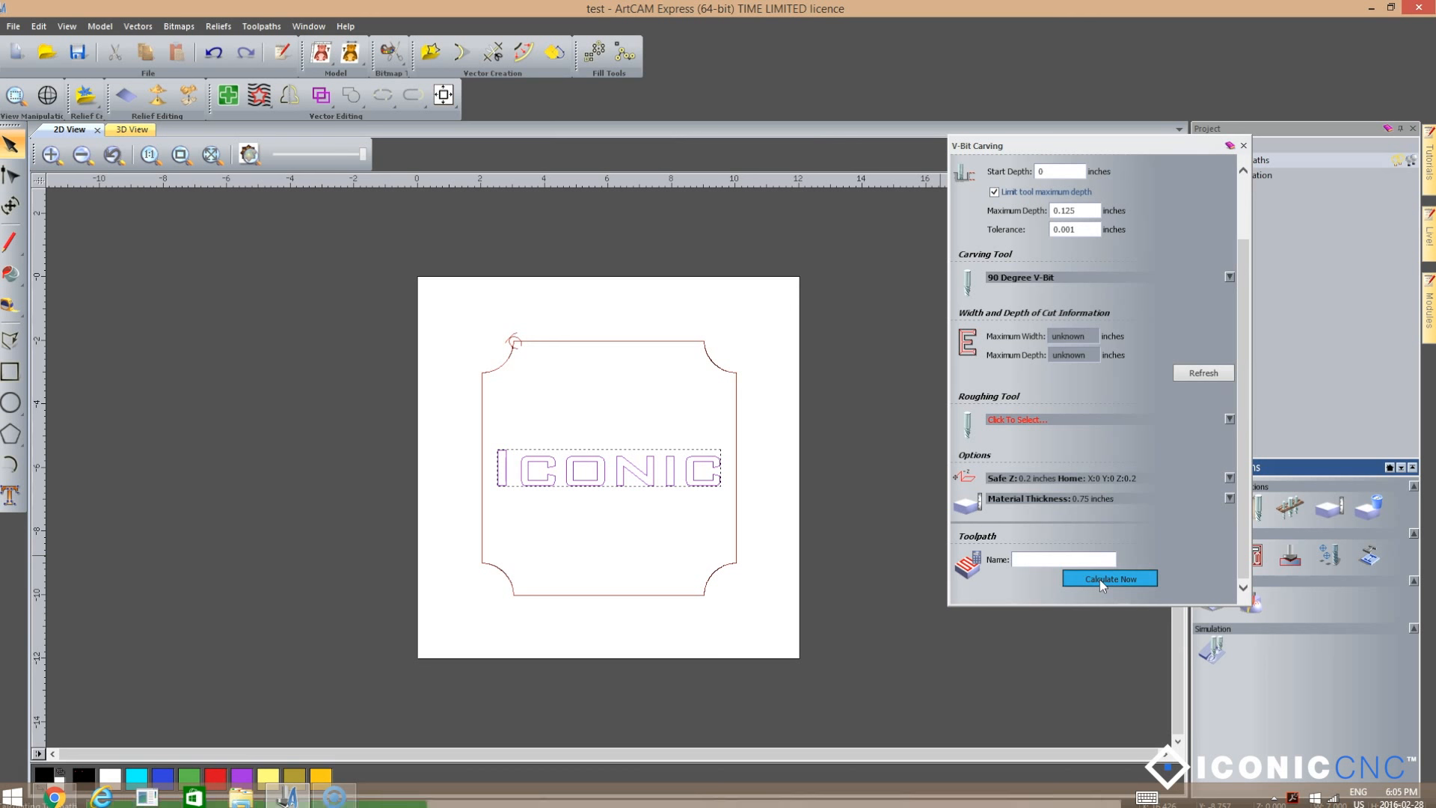
{"action": "left_click", "coordinate": [1244, 146]}
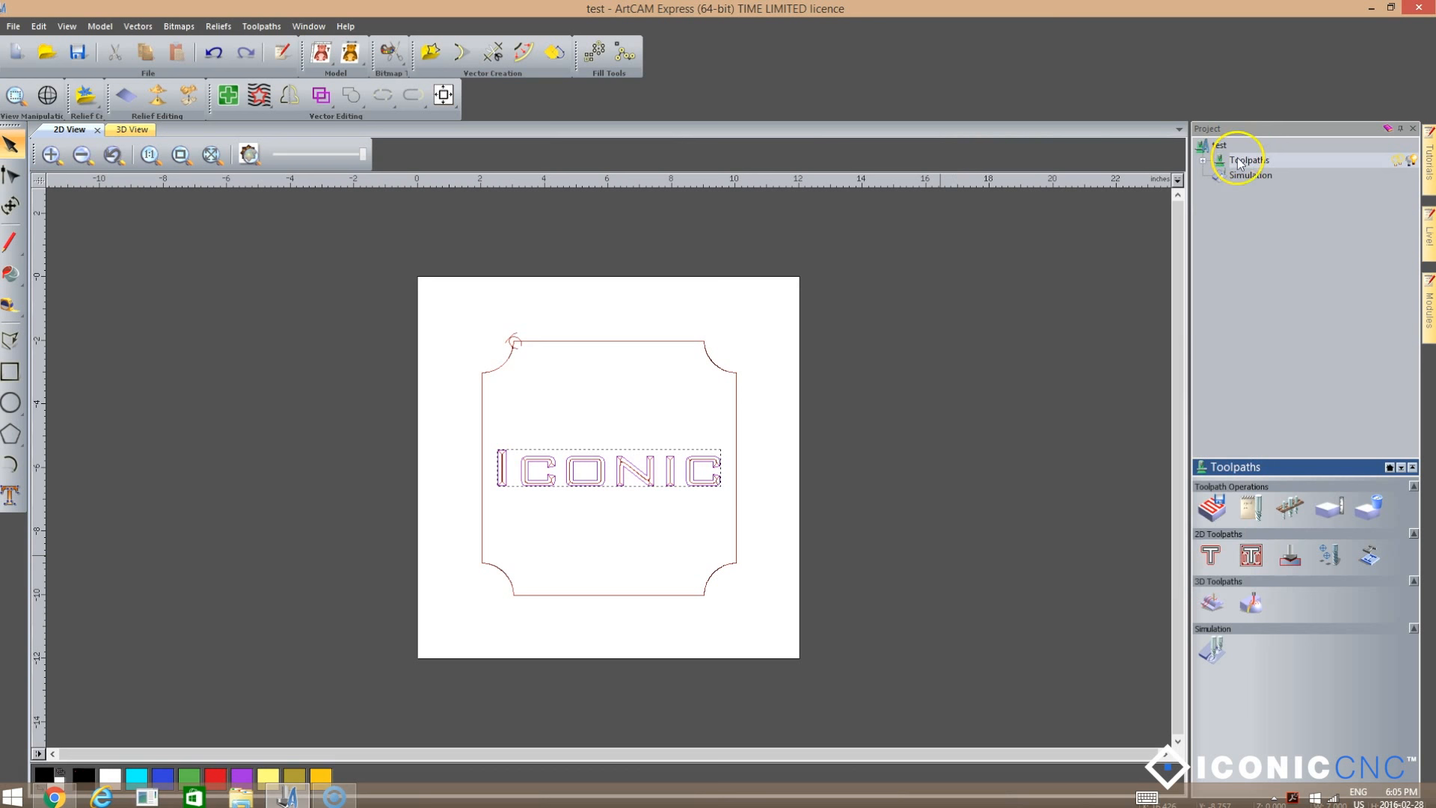
{"action": "left_click", "coordinate": [1214, 651]}
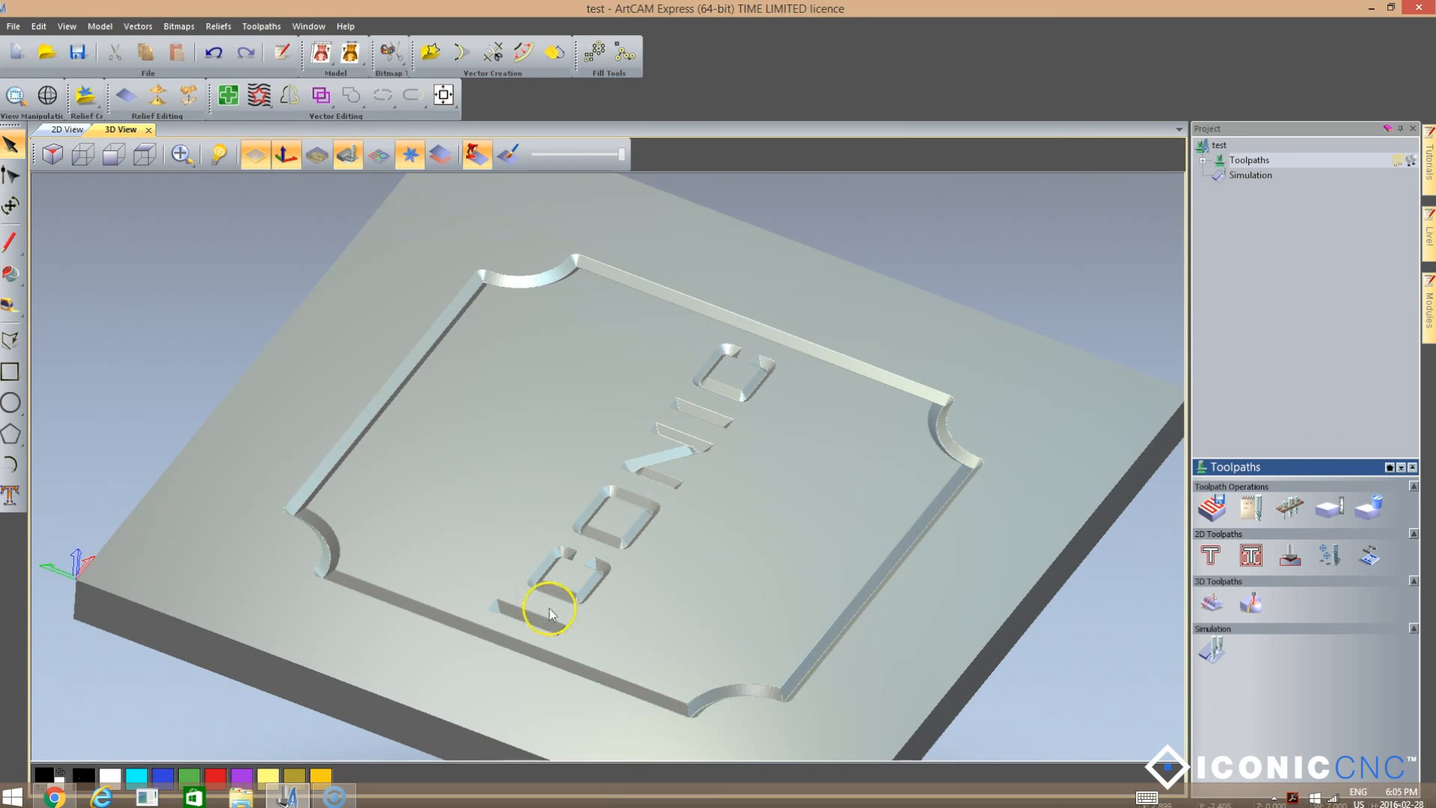
{"action": "scroll", "coordinate": [693, 477], "scroll_direction": "up", "scroll_amount": 2}
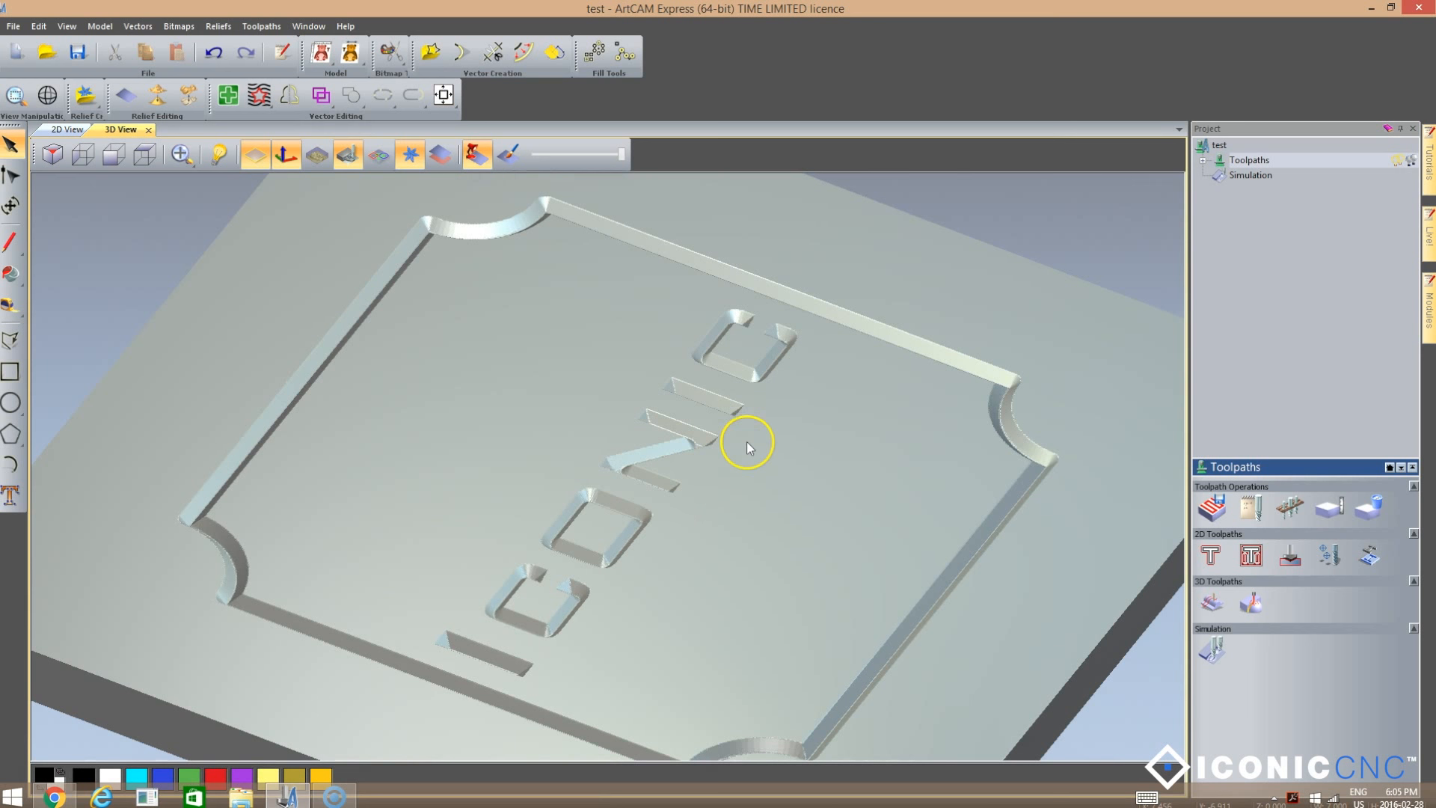
{"action": "scroll", "coordinate": [746, 443], "scroll_direction": "down", "scroll_amount": 1}
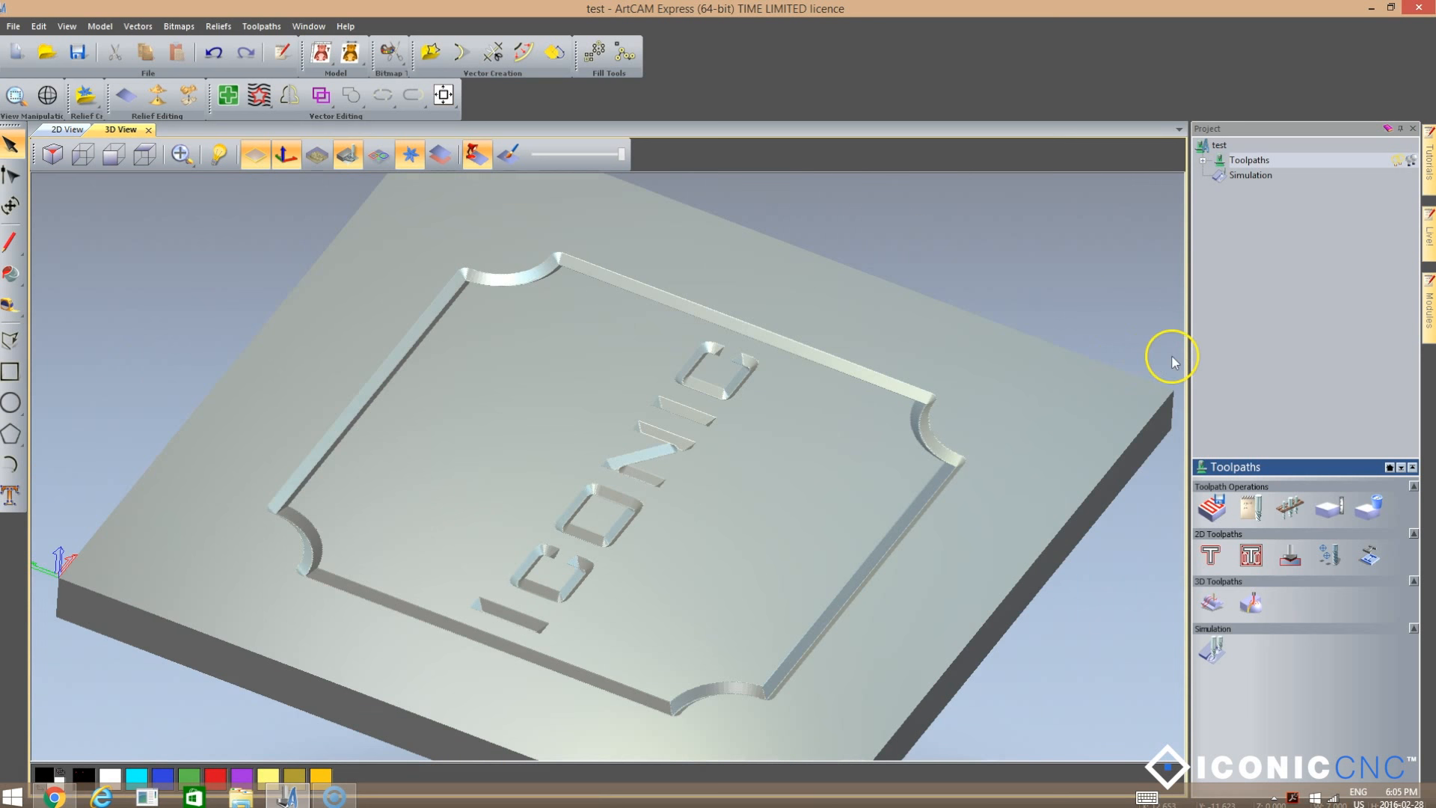
Open the simulation settings, reset the simulated block and simulate all toolpaths again.
{"action": "left_click", "coordinate": [1257, 173]}
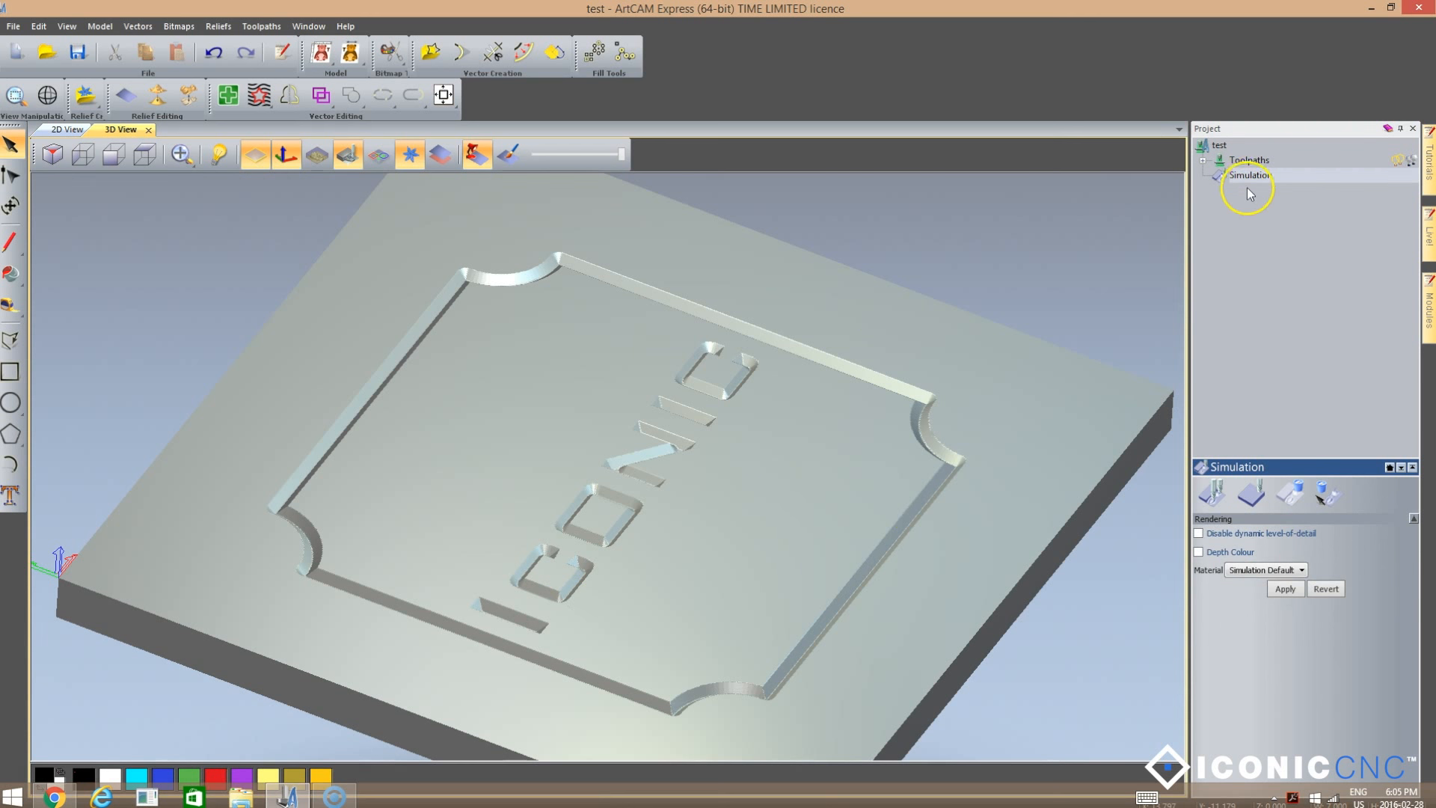
{"action": "left_click", "coordinate": [1252, 495]}
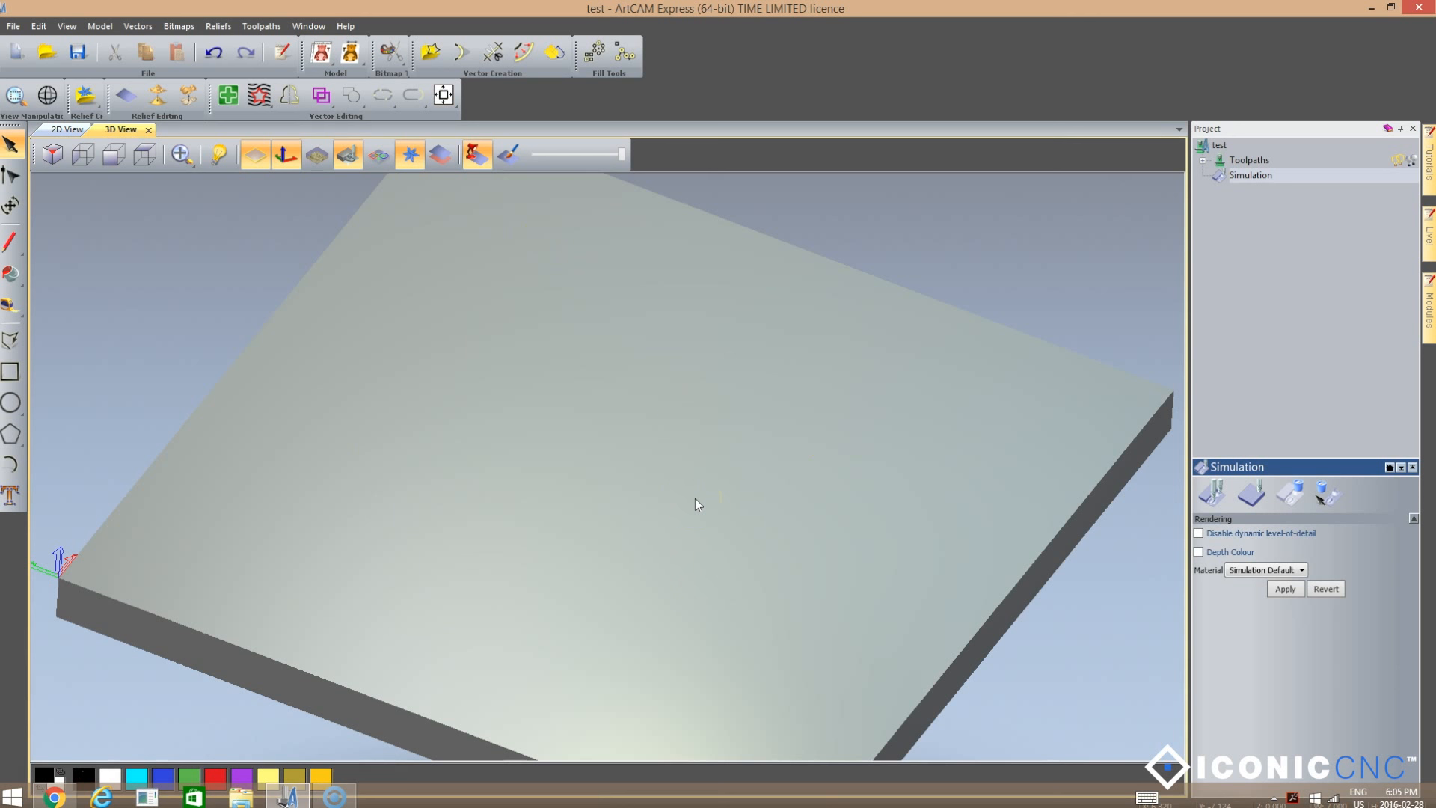
{"action": "left_click", "coordinate": [1214, 496]}
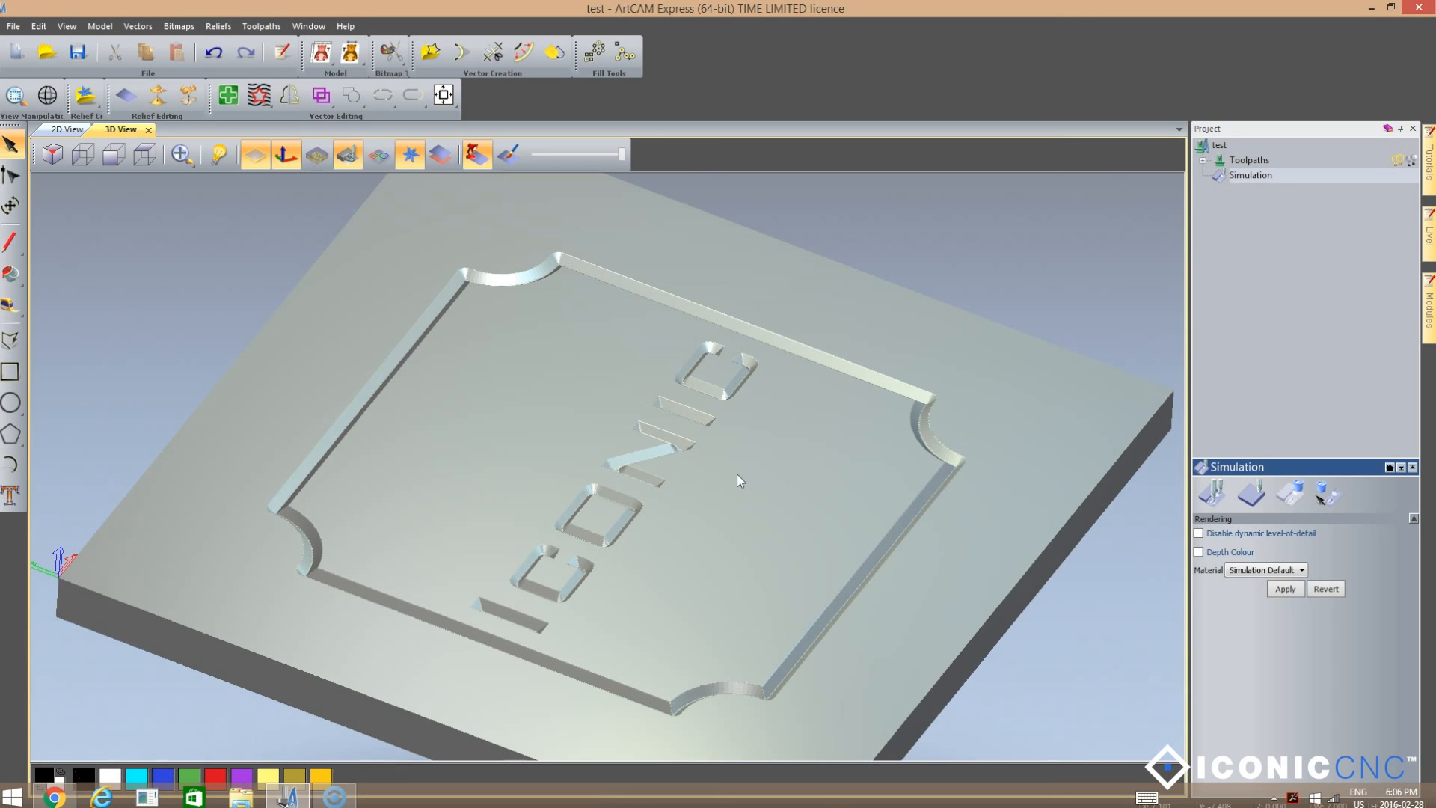
{"action": "left_click", "coordinate": [913, 427]}
{"action": "left_click", "coordinate": [1245, 499]}
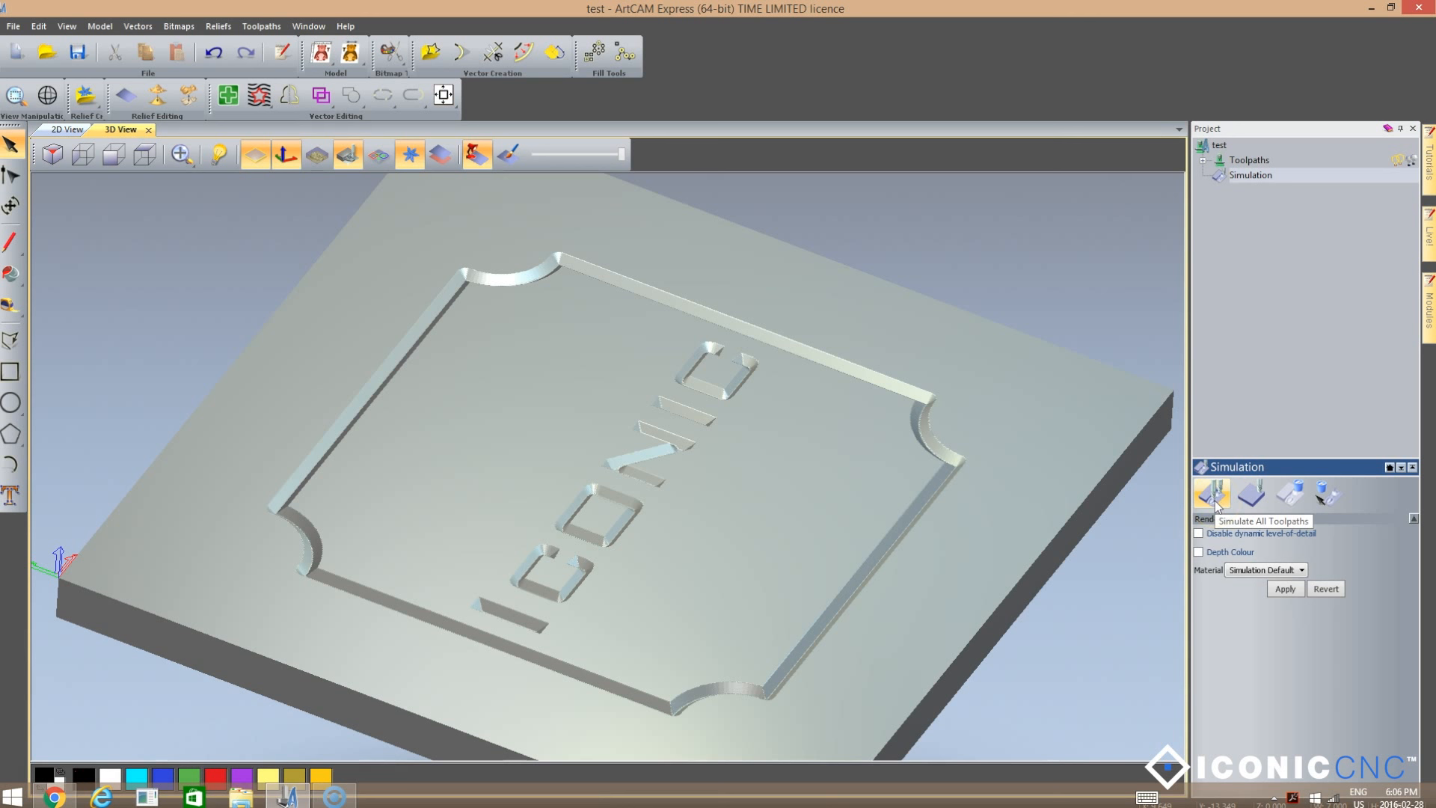
Apply the Light Oak (H) material to the simulated block.
{"action": "left_click", "coordinate": [1263, 572]}
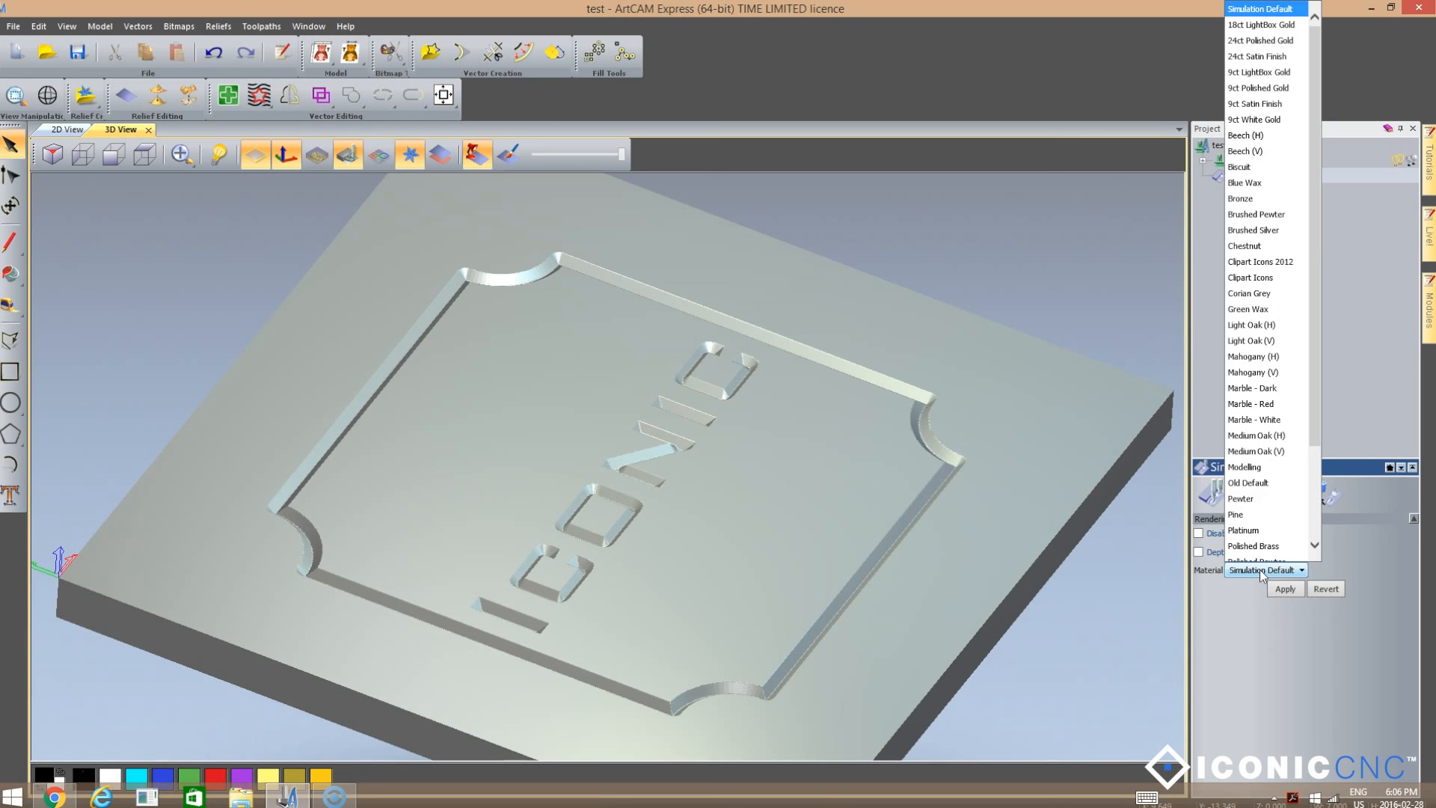
{"action": "left_click", "coordinate": [1238, 323]}
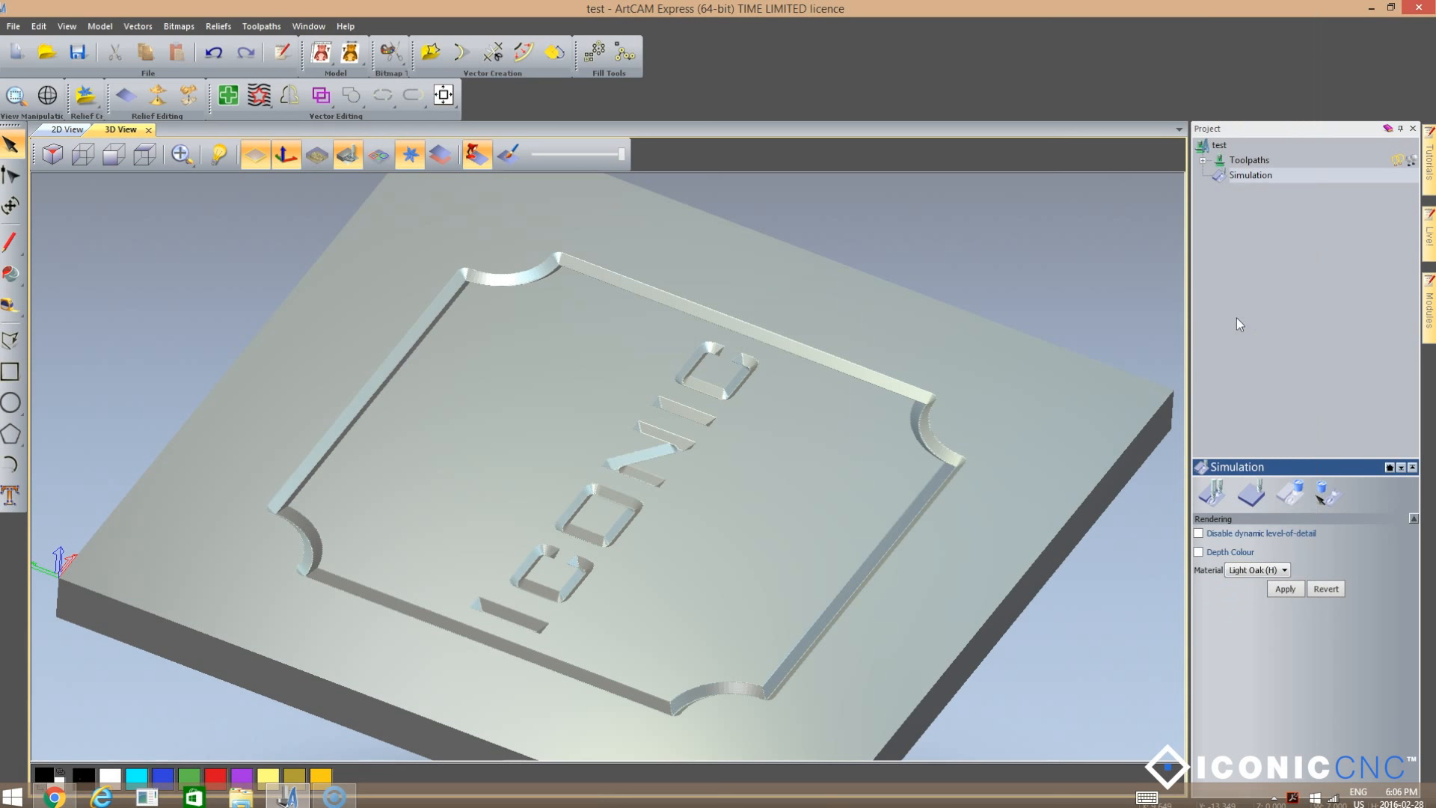
{"action": "left_click", "coordinate": [1287, 589]}
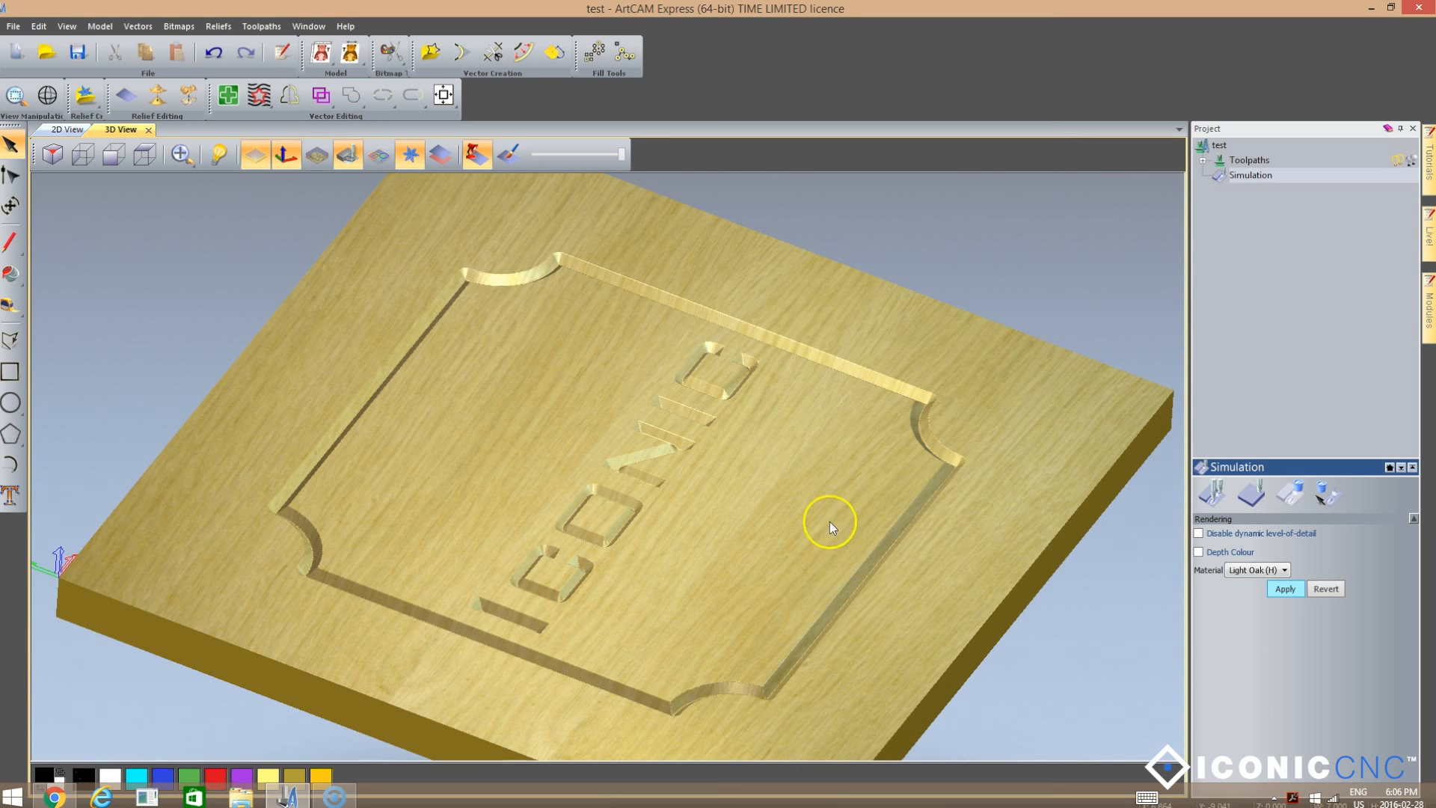
Try depth colouring on the simulated cuts, and turn it off again.
{"action": "left_click", "coordinate": [1199, 553]}
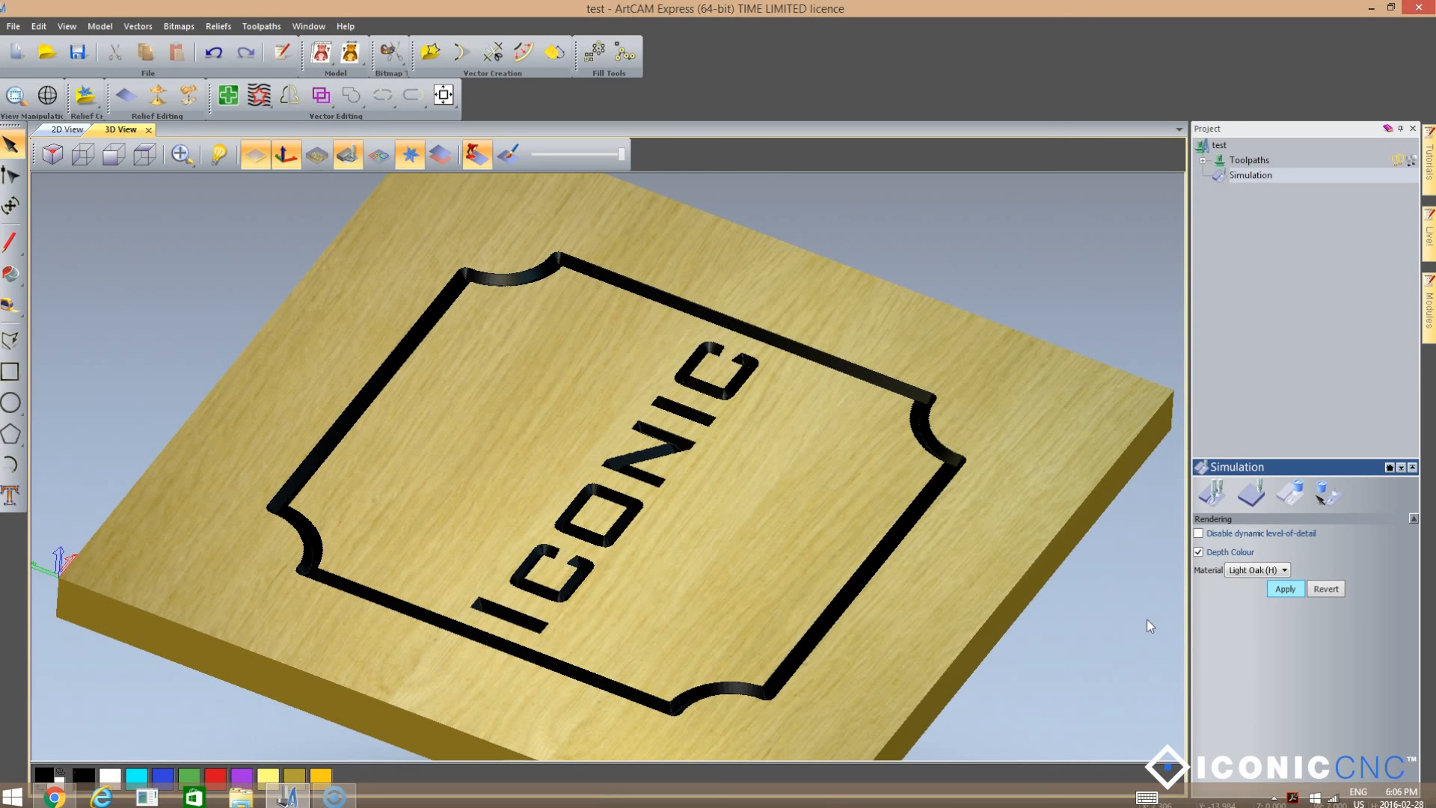
{"action": "left_click", "coordinate": [1199, 552]}
{"action": "left_click", "coordinate": [1285, 590]}
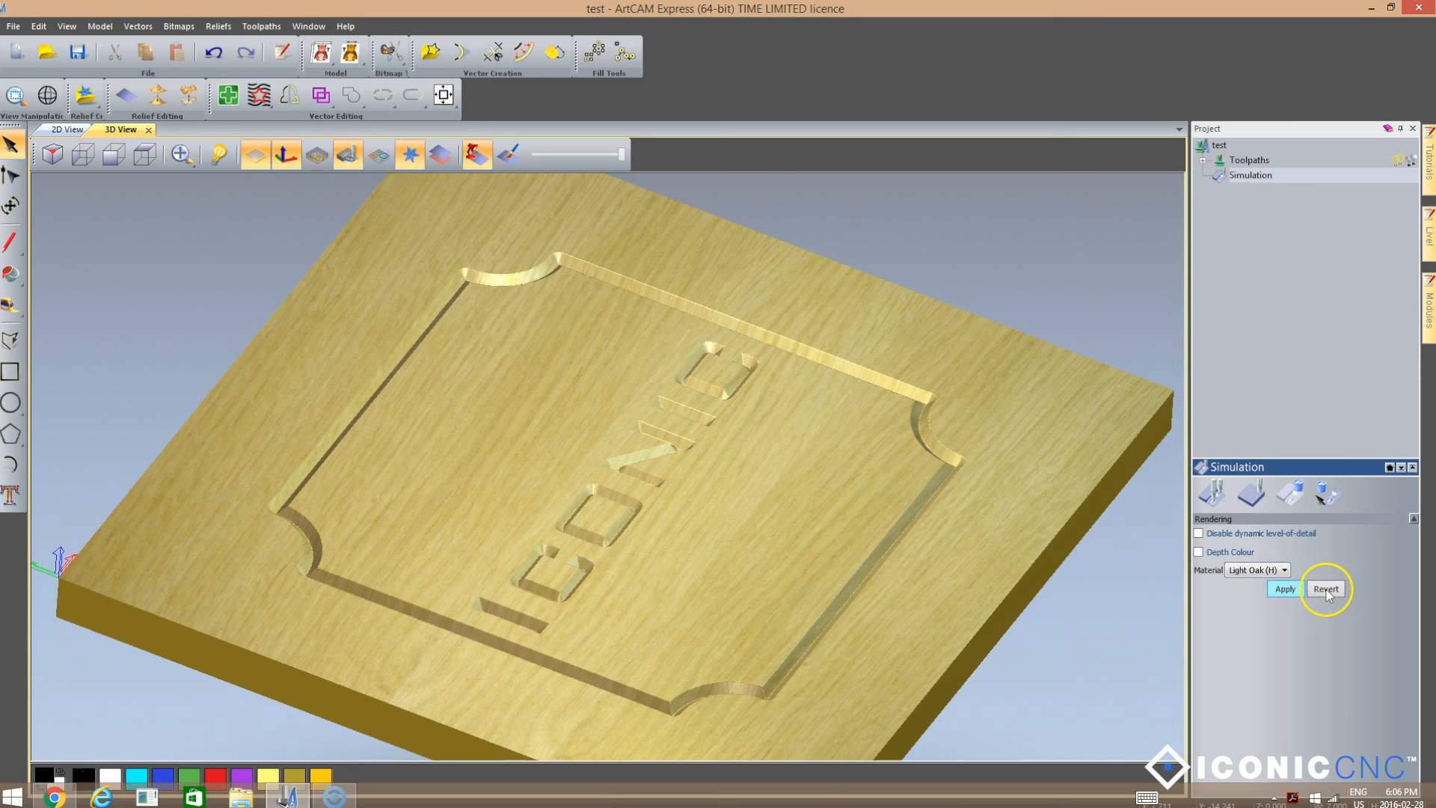
Return to the 2D view and review the Profile toolpath's parameters from the project's toolpath list without changing them.
{"action": "left_click", "coordinate": [72, 132]}
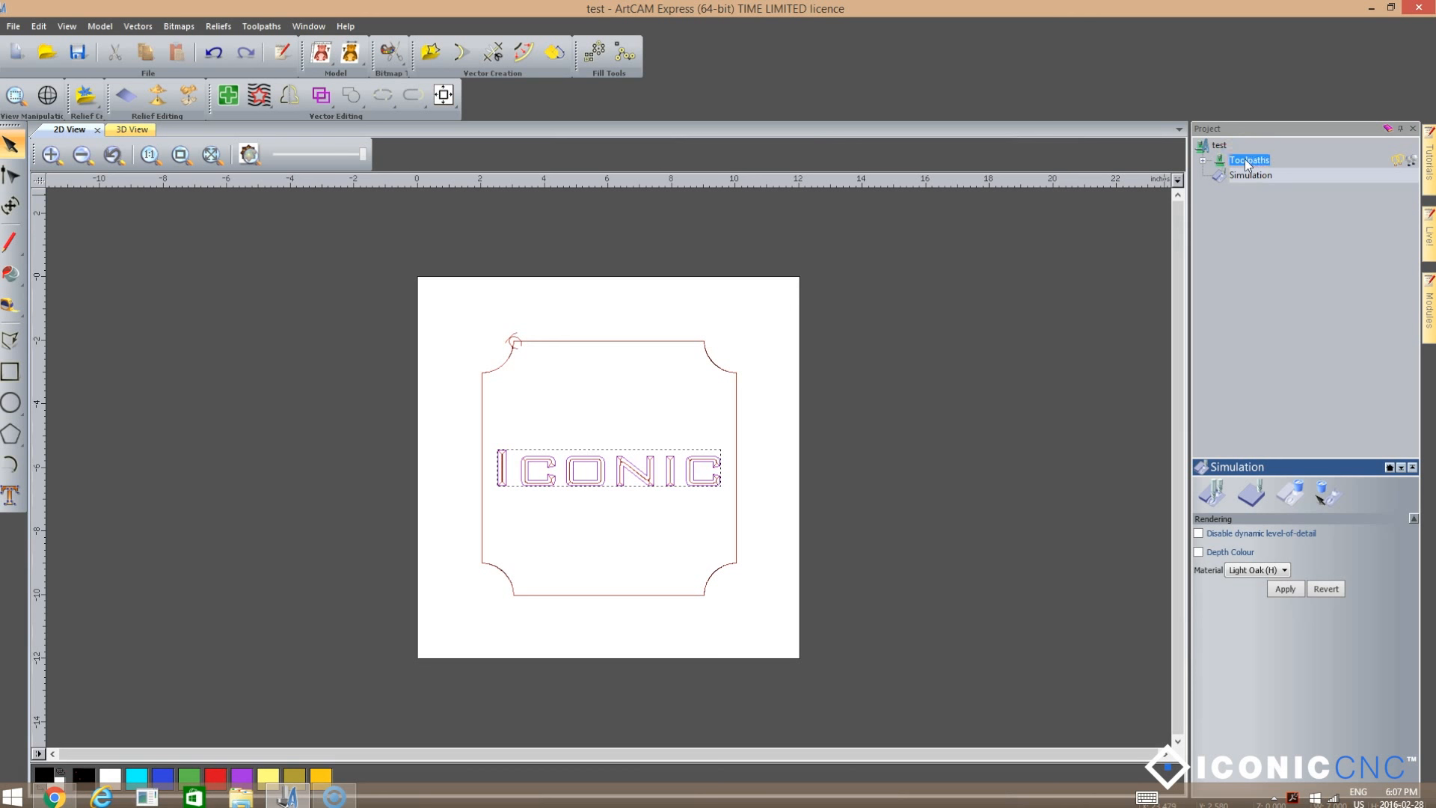
{"action": "left_click", "coordinate": [1281, 159]}
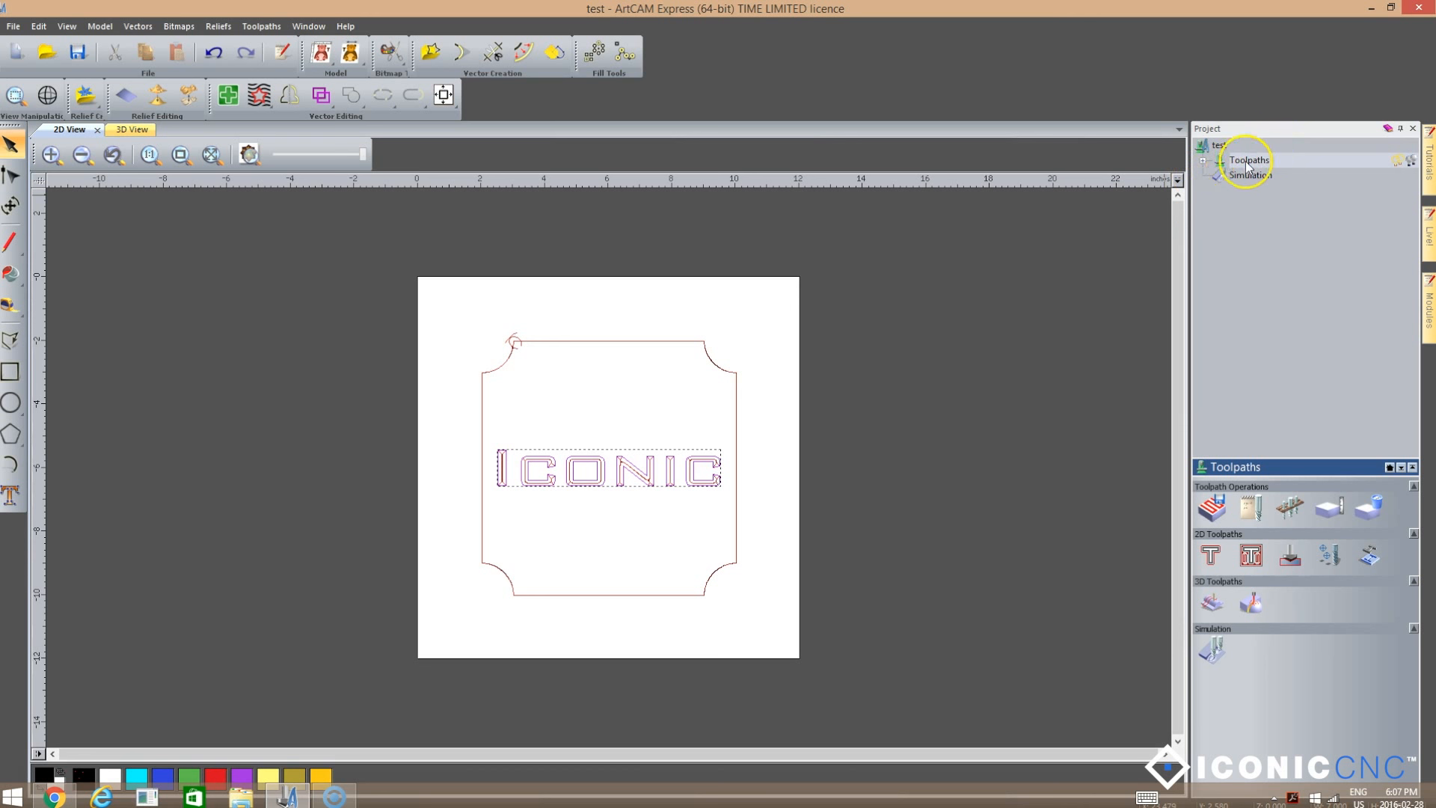
{"action": "left_click", "coordinate": [1203, 160]}
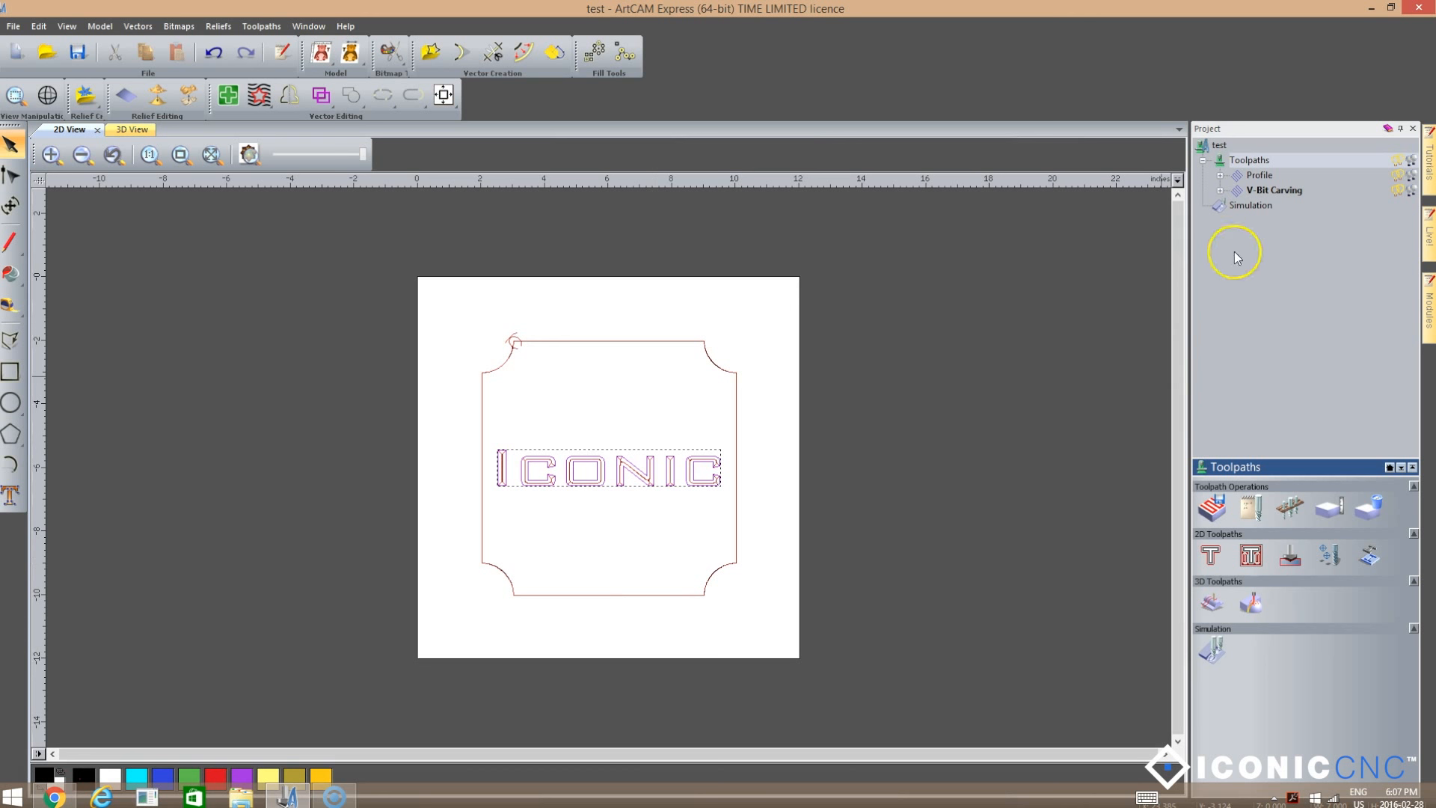
{"action": "double_click", "coordinate": [1265, 179]}
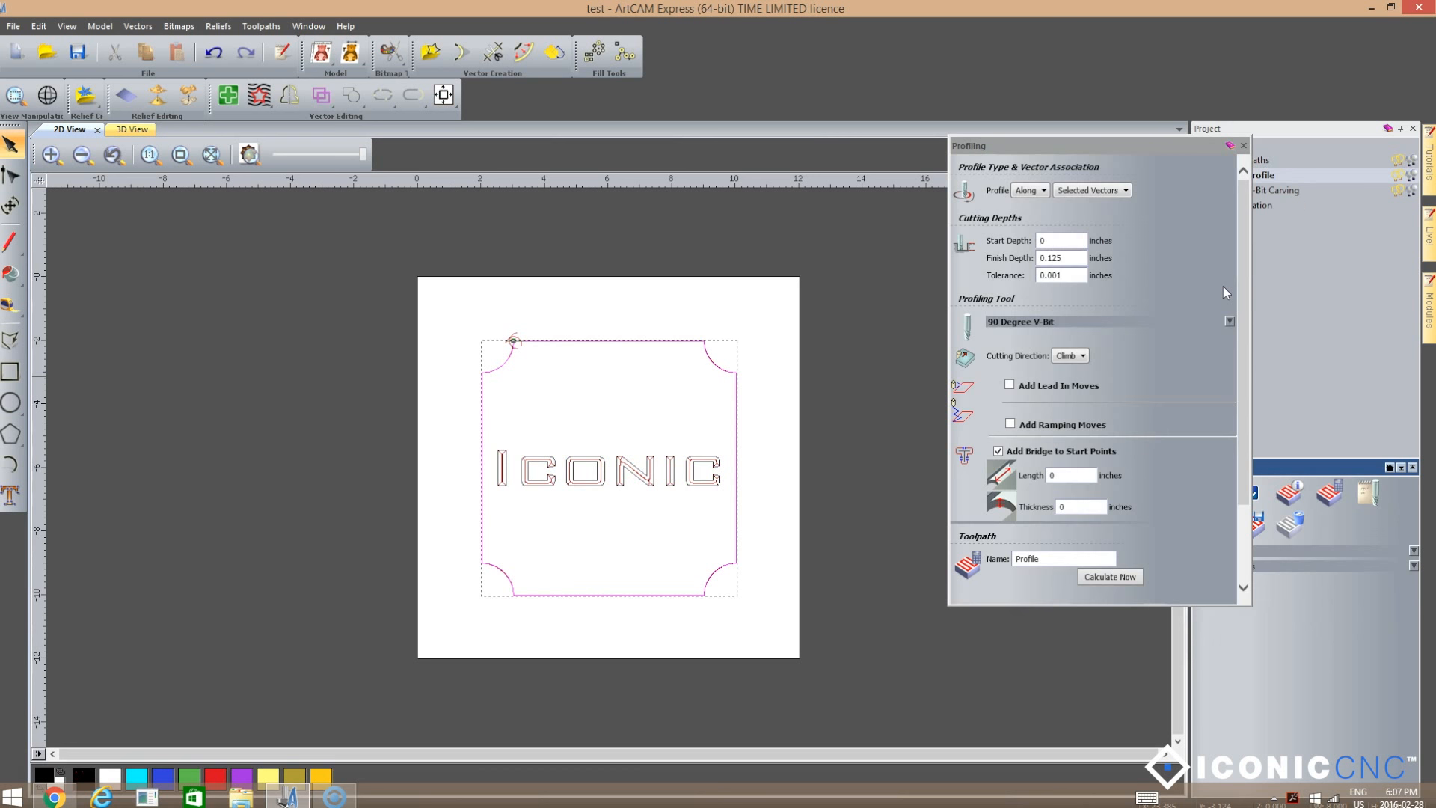
{"action": "left_click_drag", "start_coordinate": [1245, 268], "coordinate": [1248, 352]}
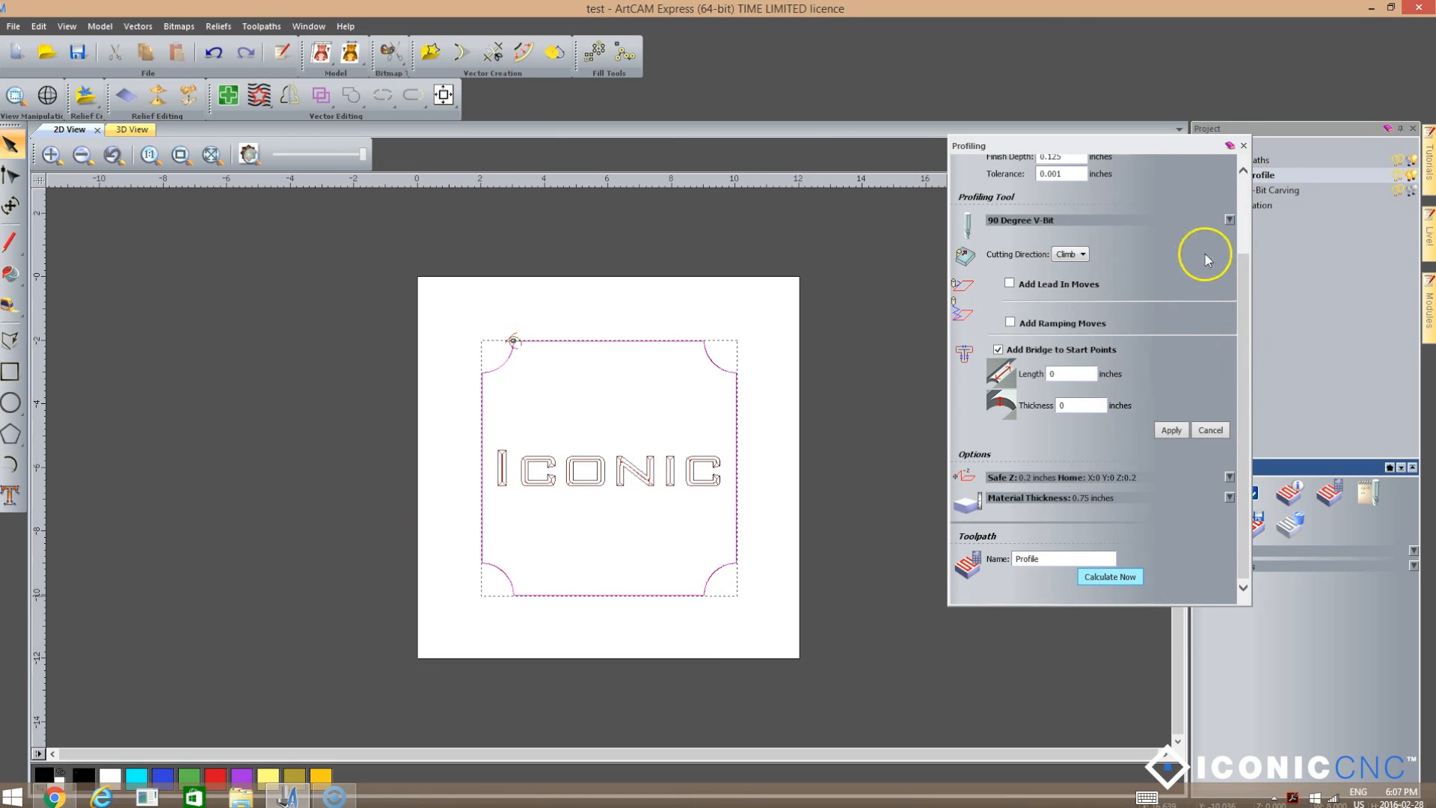
{"action": "left_click", "coordinate": [1244, 145]}
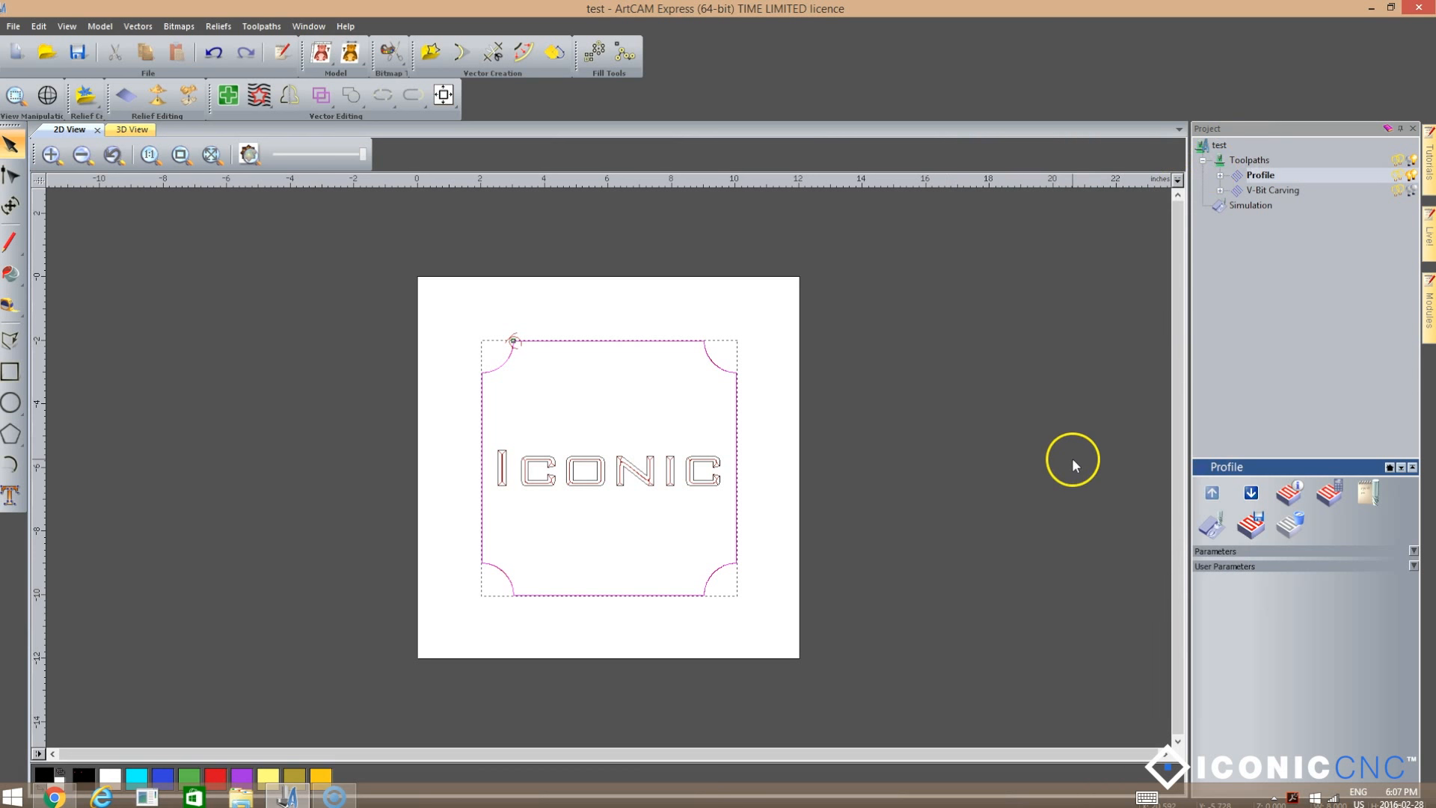
Start saving the Profile and V-Bit Carving toolpaths, choosing the Downloads folder and the file name "test 1".
{"action": "left_click", "coordinate": [1255, 160]}
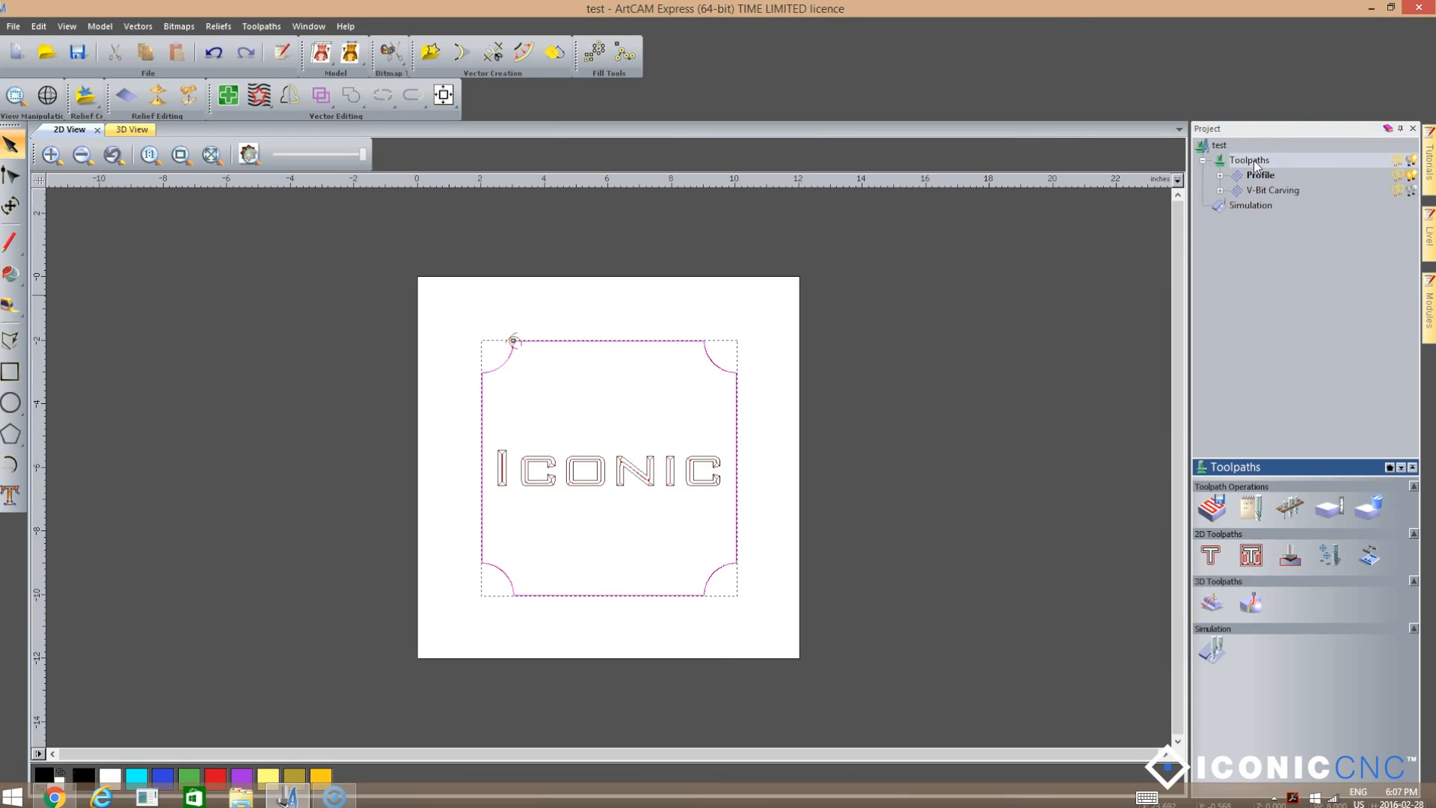
{"action": "left_click", "coordinate": [1210, 515]}
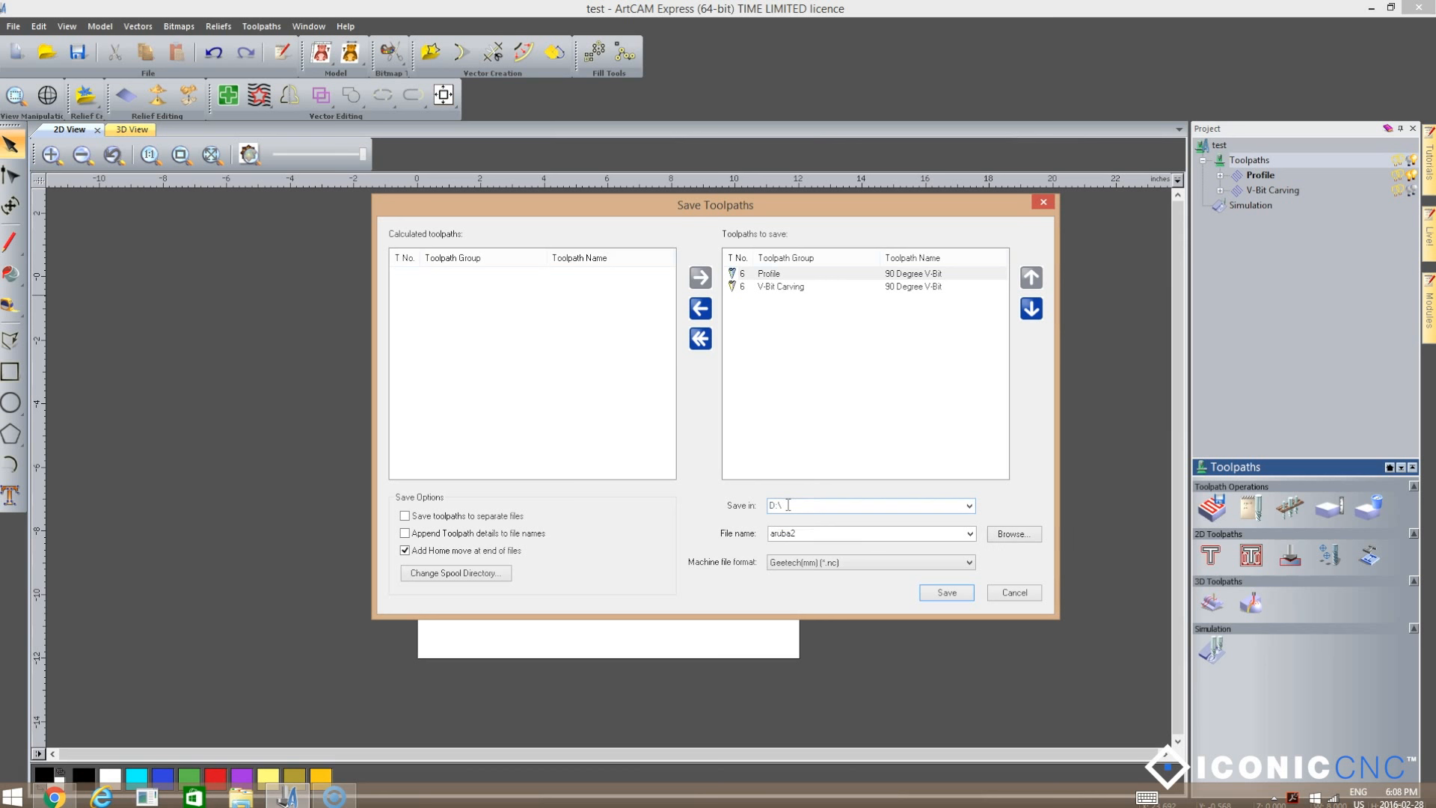
{"action": "left_click", "coordinate": [1020, 533]}
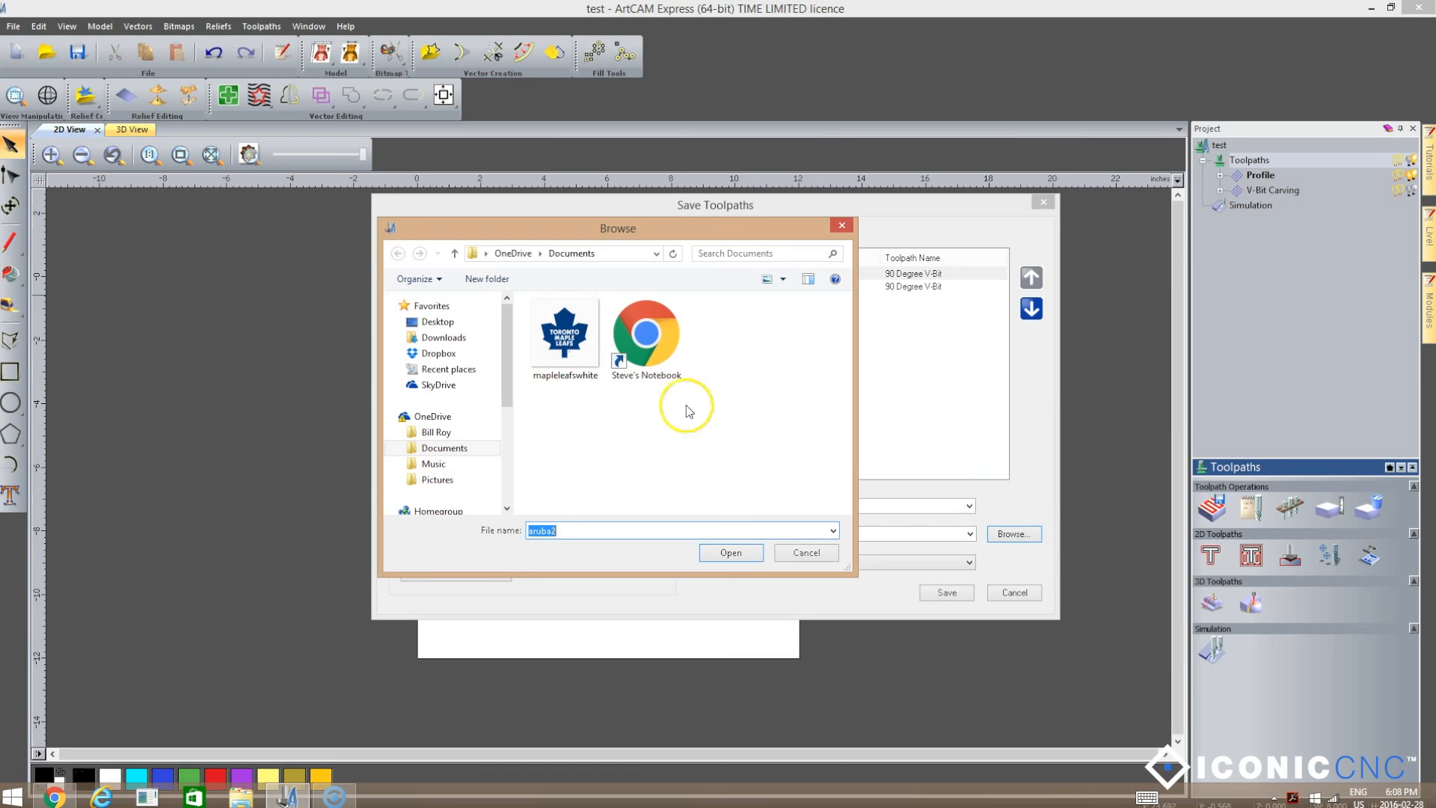
{"action": "left_click", "coordinate": [443, 338]}
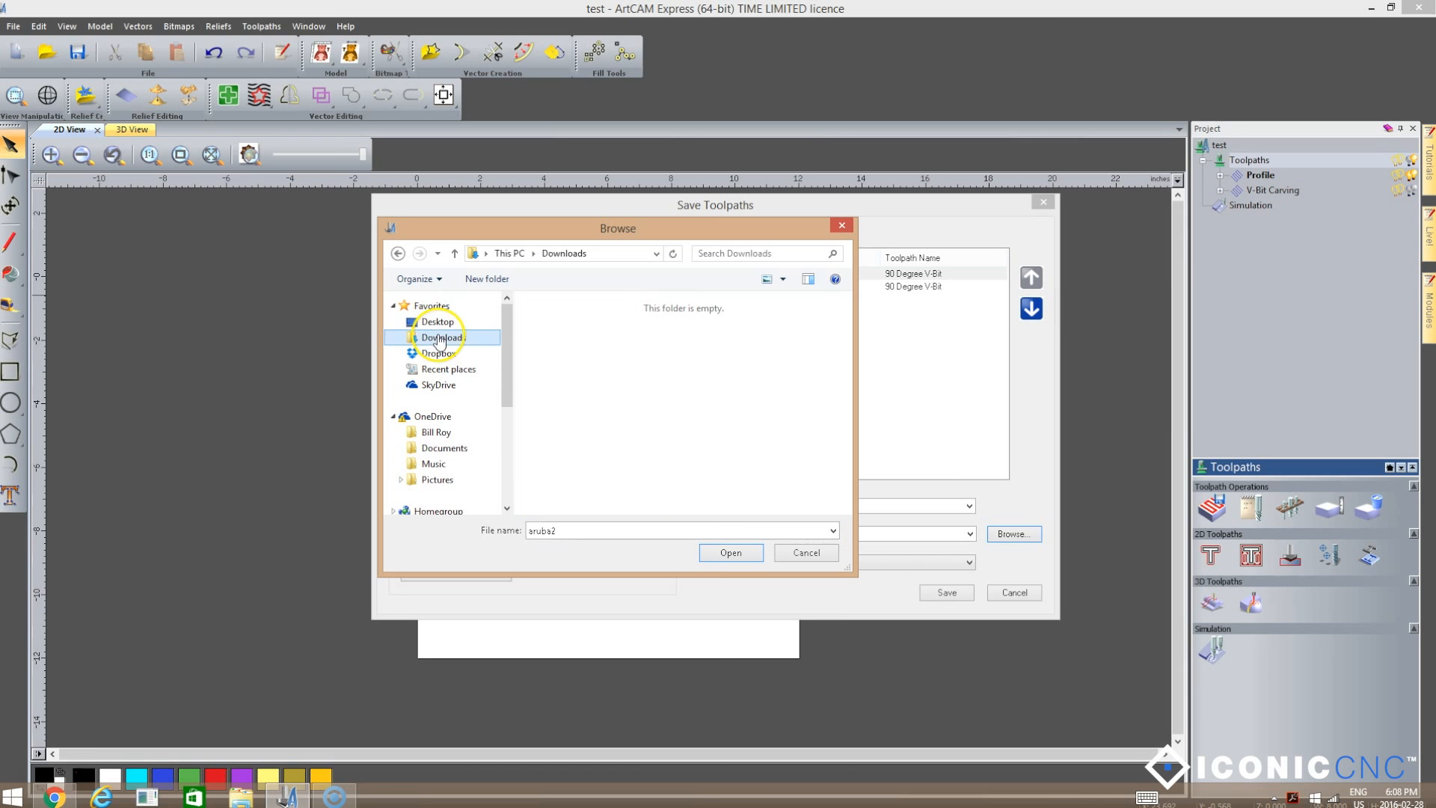
{"action": "double_click", "coordinate": [571, 532]}
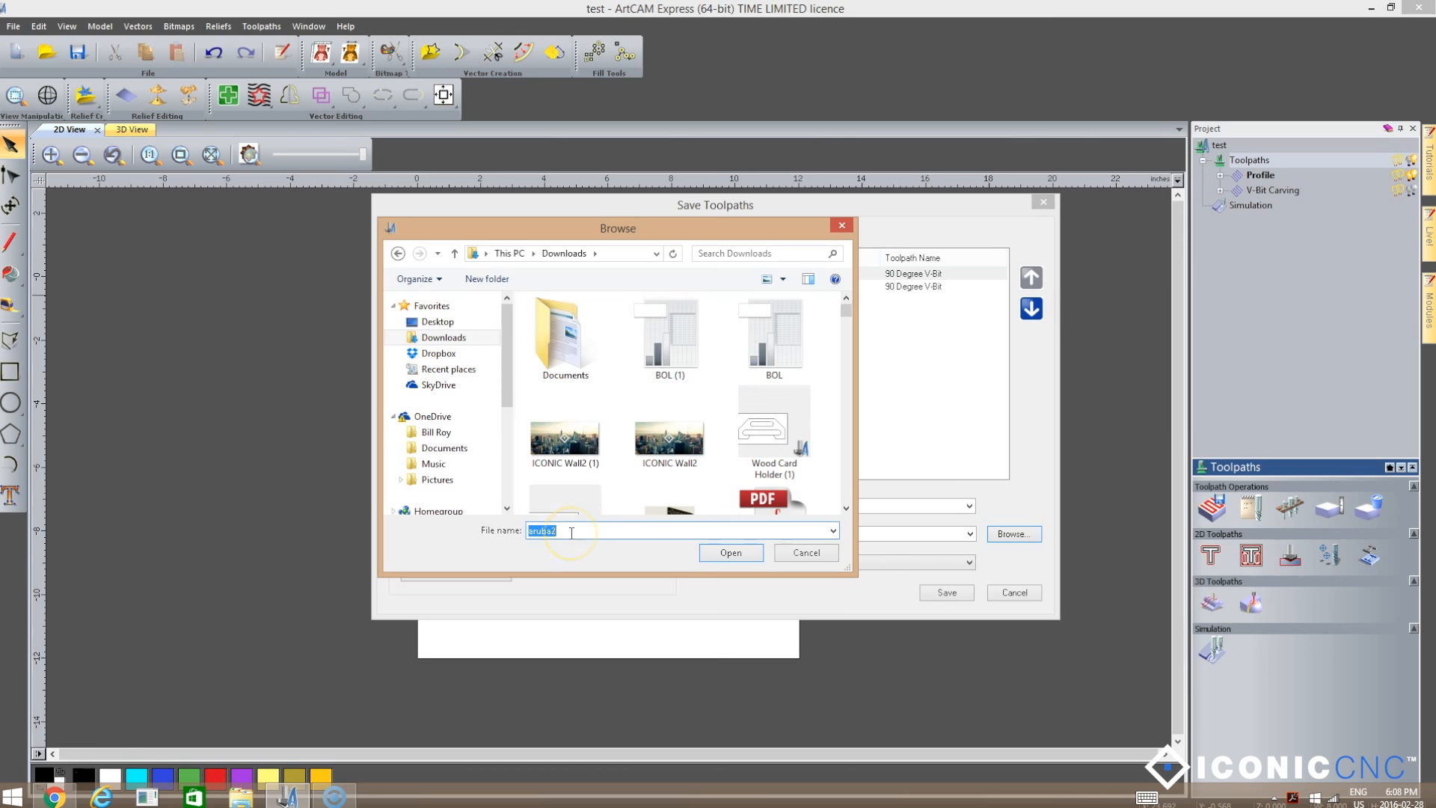
{"action": "type", "text": "test 1"}
{"action": "left_click", "coordinate": [731, 552]}
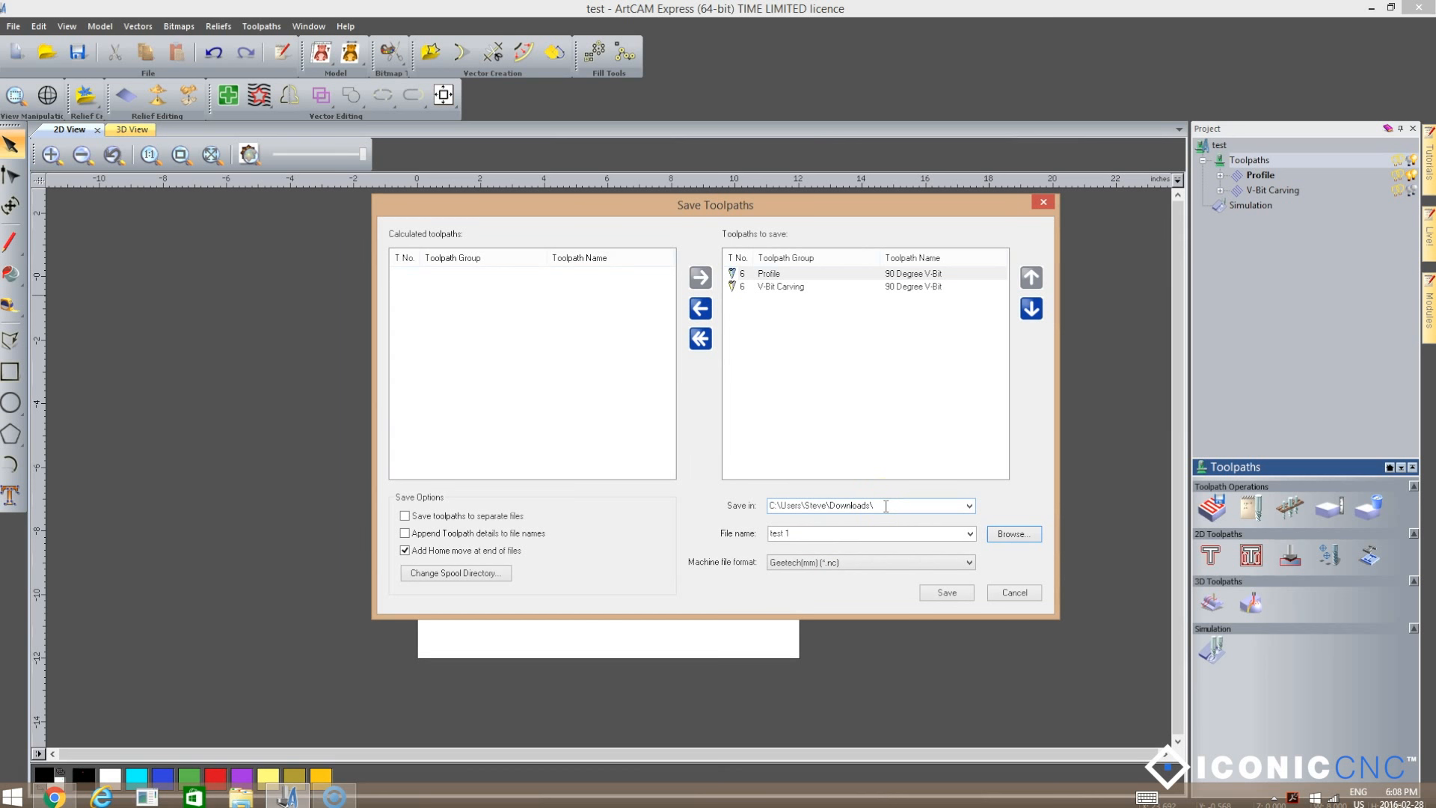
Look through the available machine file formats for the toolpath output, keeping Geetech(mm) (*.nc).
{"action": "left_click", "coordinate": [797, 534]}
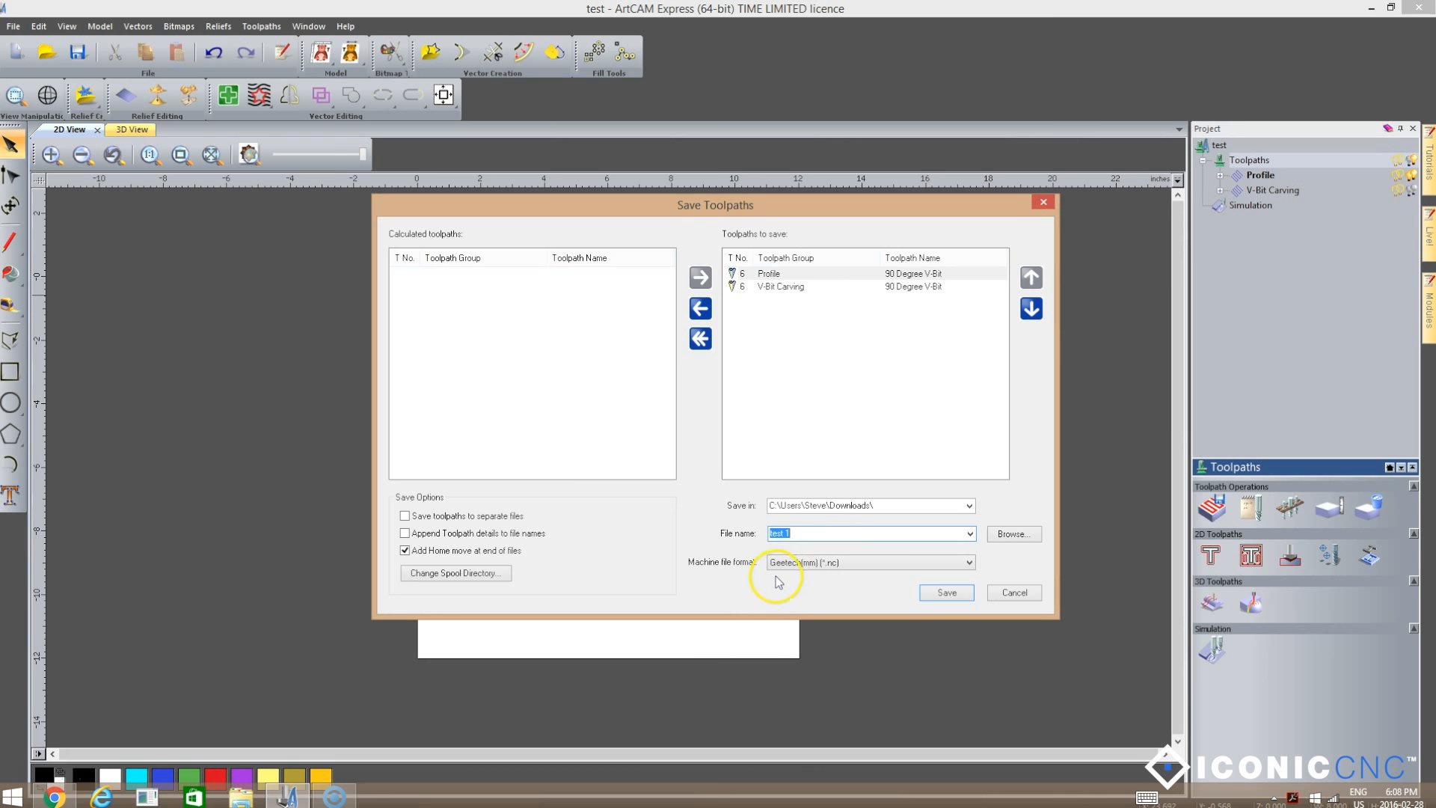
{"action": "left_click", "coordinate": [970, 563]}
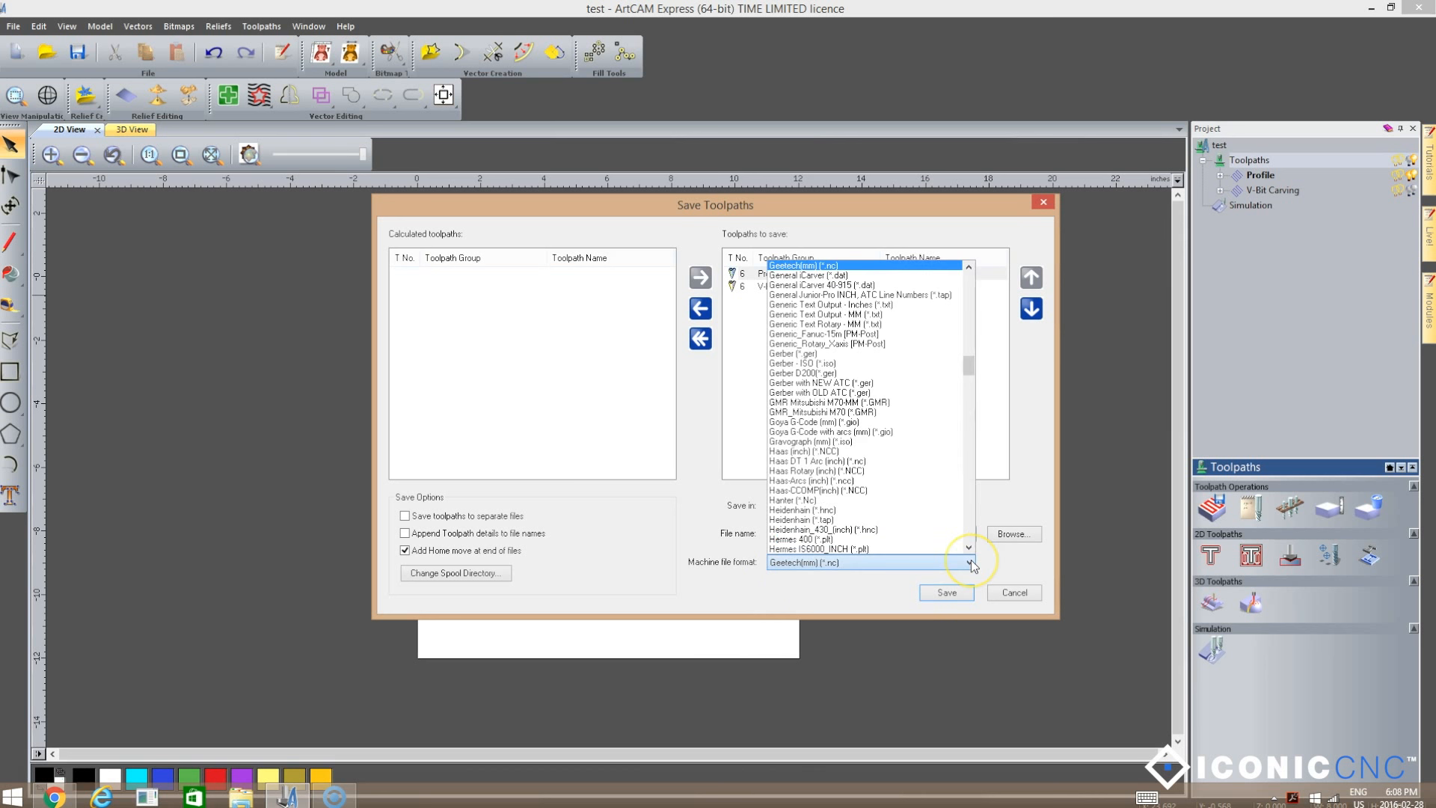
{"action": "left_click", "coordinate": [971, 366]}
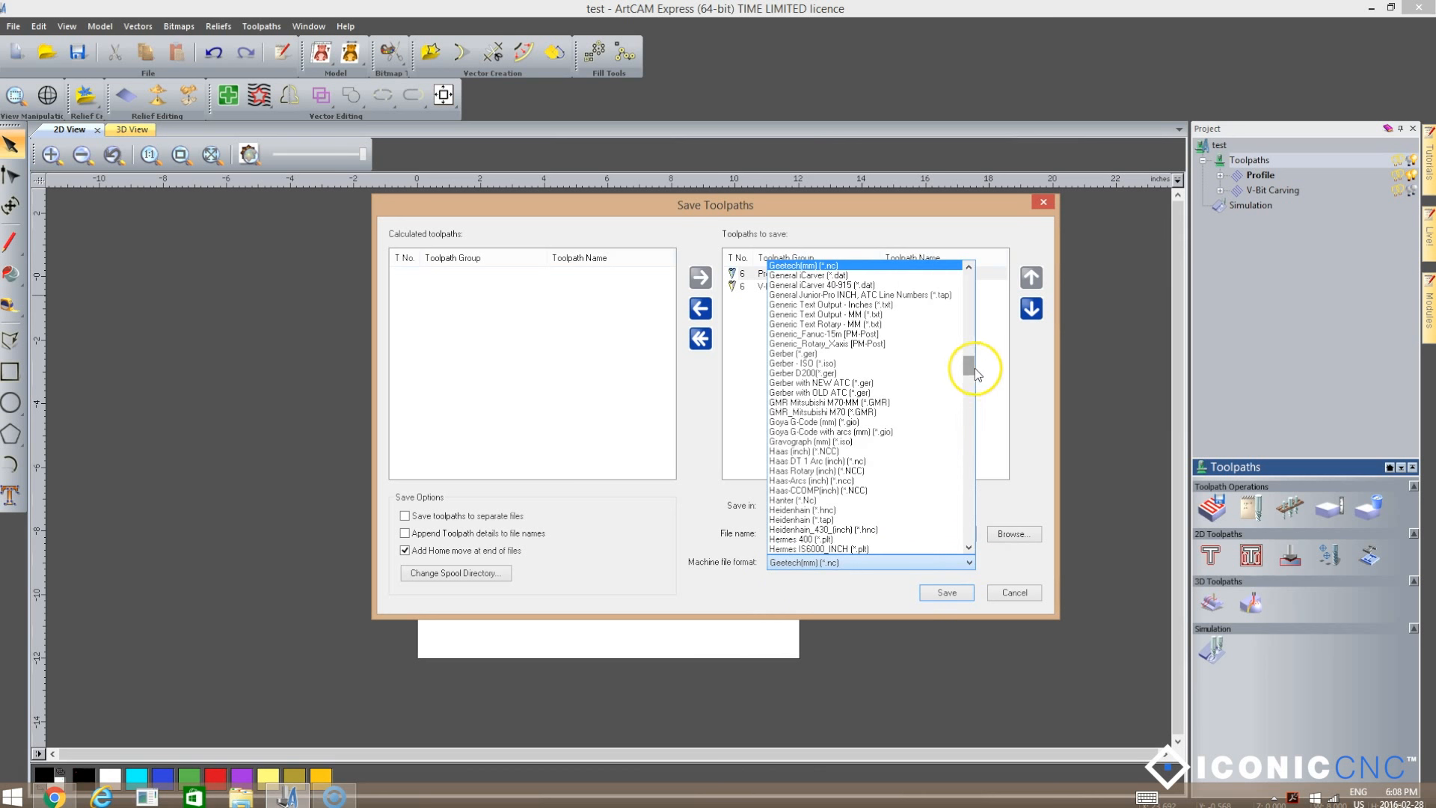
{"action": "mouse_move", "coordinate": [971, 367]}
{"action": "left_mouse_down"}
{"action": "mouse_move", "coordinate": [968, 458]}
{"action": "mouse_move", "coordinate": [960, 343]}
{"action": "left_mouse_up"}
{"action": "left_click", "coordinate": [725, 595]}
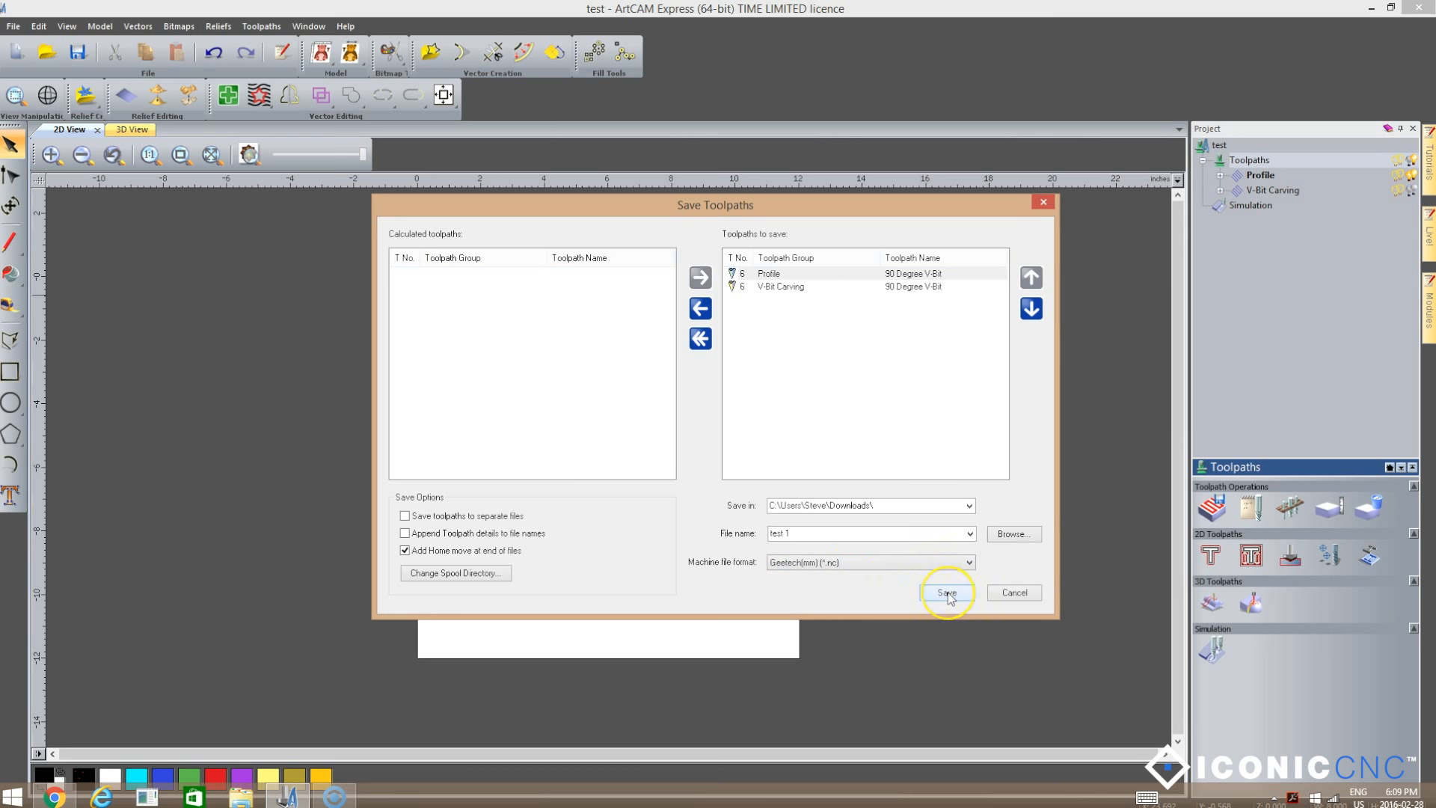
Save both toolpaths to the chosen file and close the Save Toolpaths dialog.
{"action": "left_click", "coordinate": [951, 599]}
{"action": "left_click", "coordinate": [1028, 596]}
{"action": "left_click", "coordinate": [1024, 594]}
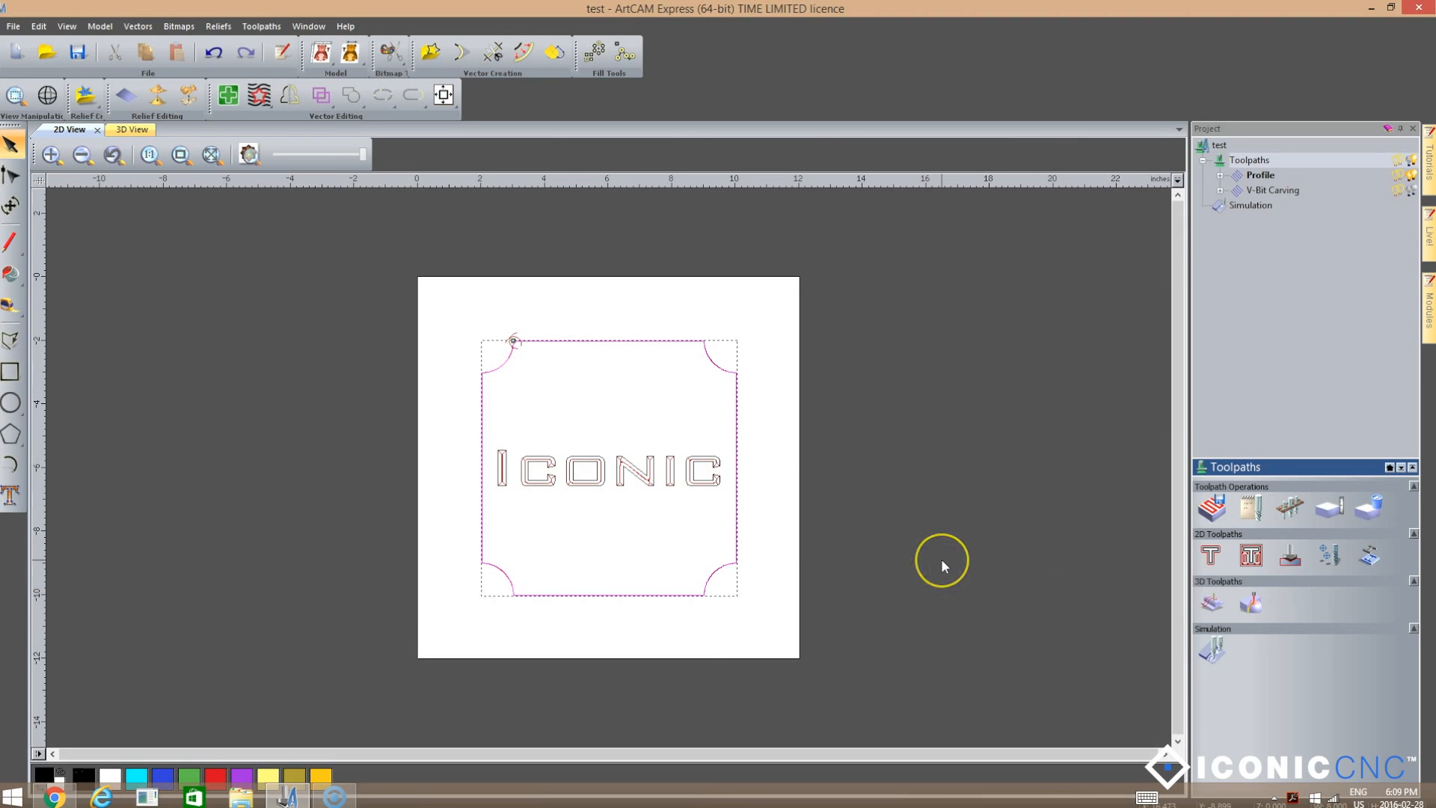